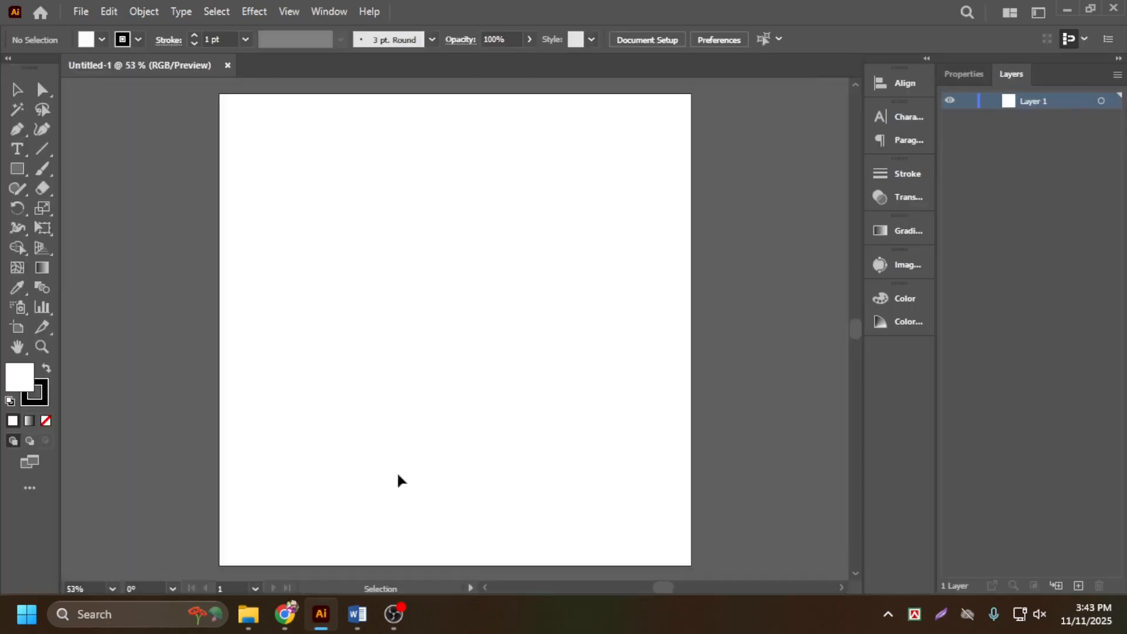
Place the reference image 1.jpg beside the artboard, scaled to roughly the artboard's size
scroll(548, 319, "down", 3, "alt")
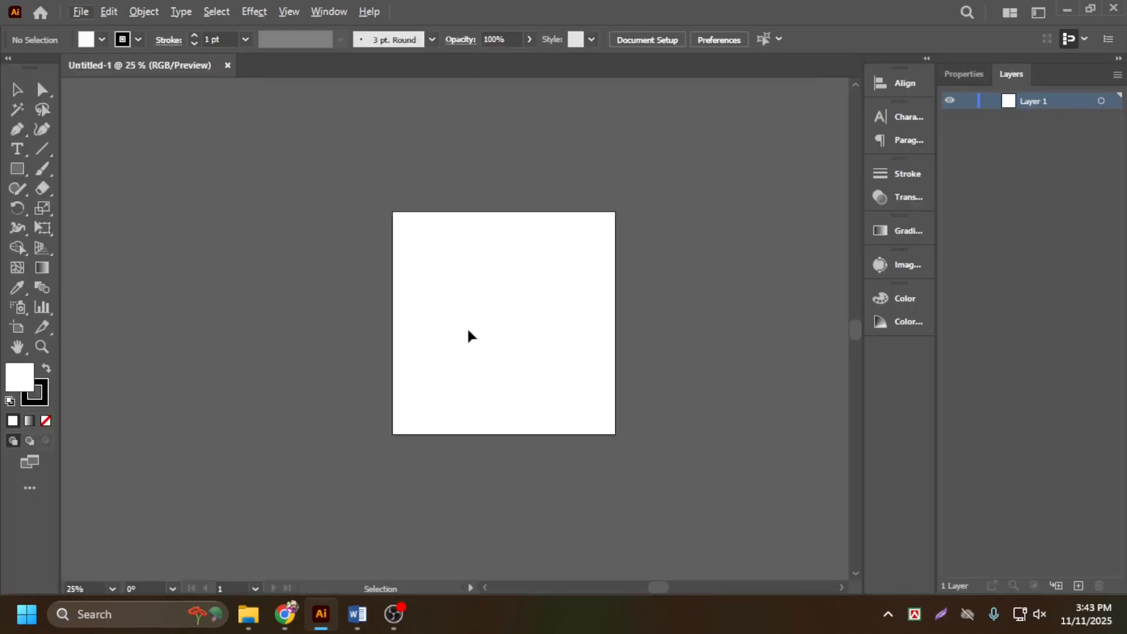
left_click(81, 13)
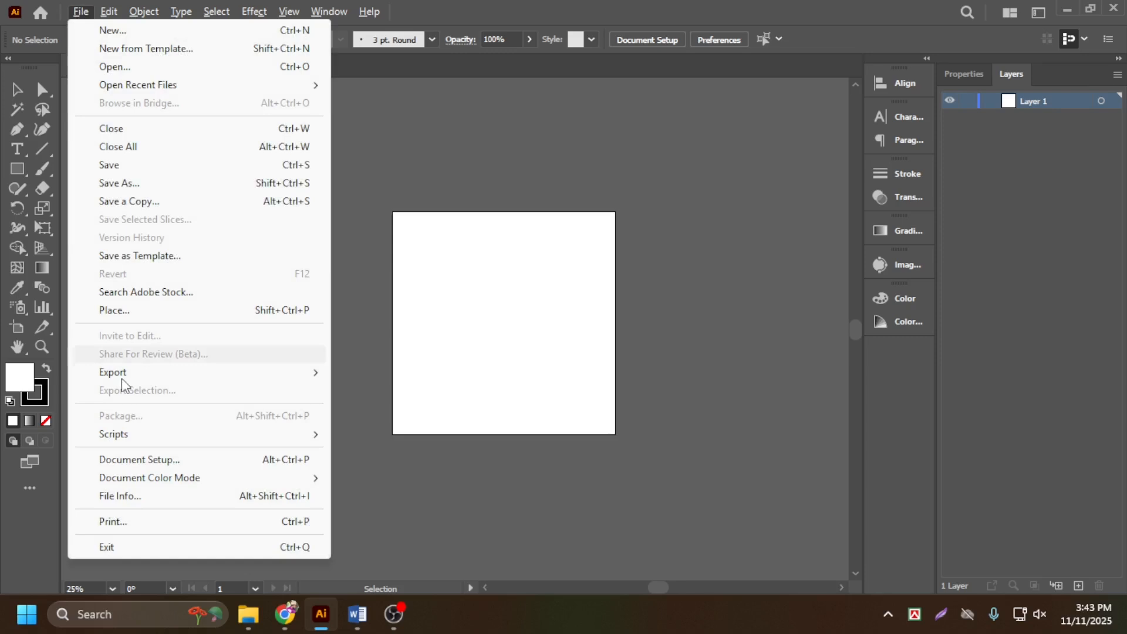
left_click(109, 310)
left_click(179, 166)
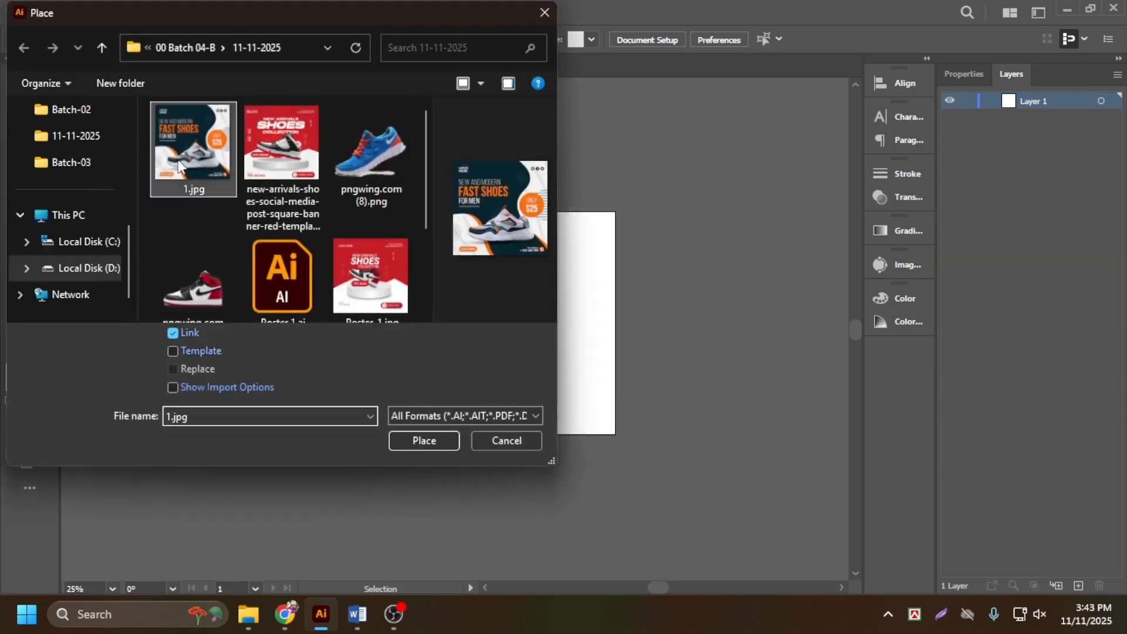
left_click(405, 445)
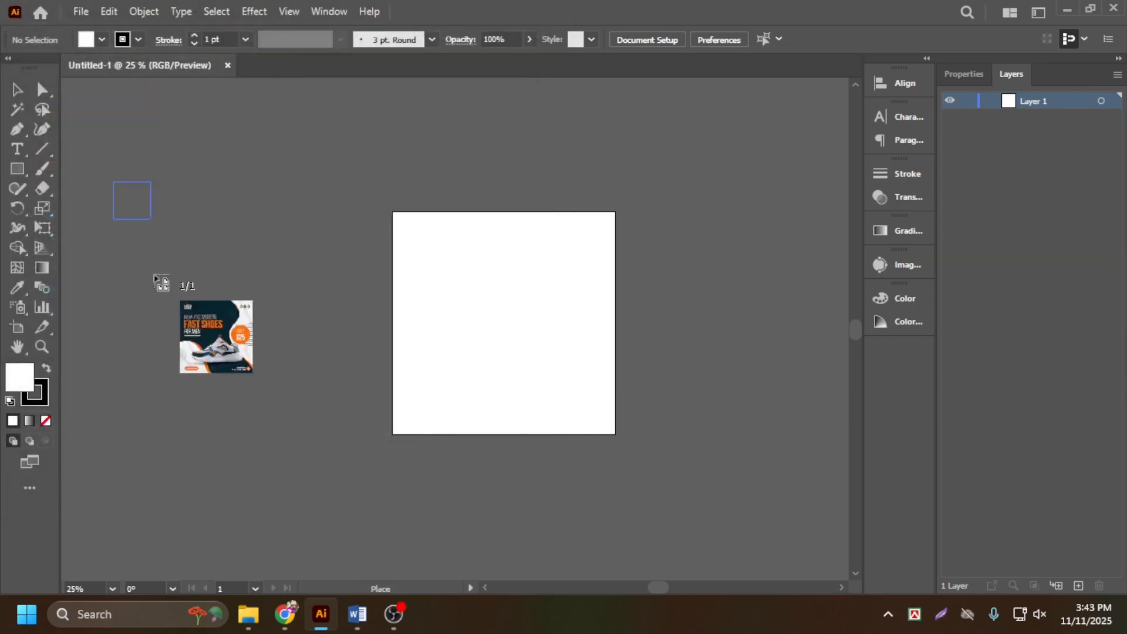
left_click_drag(155, 277, 346, 537)
left_click_drag(247, 304, 274, 339)
Embed the placed shoe poster, nudge it level with the artboard, and lock its sublayer
left_click(989, 101)
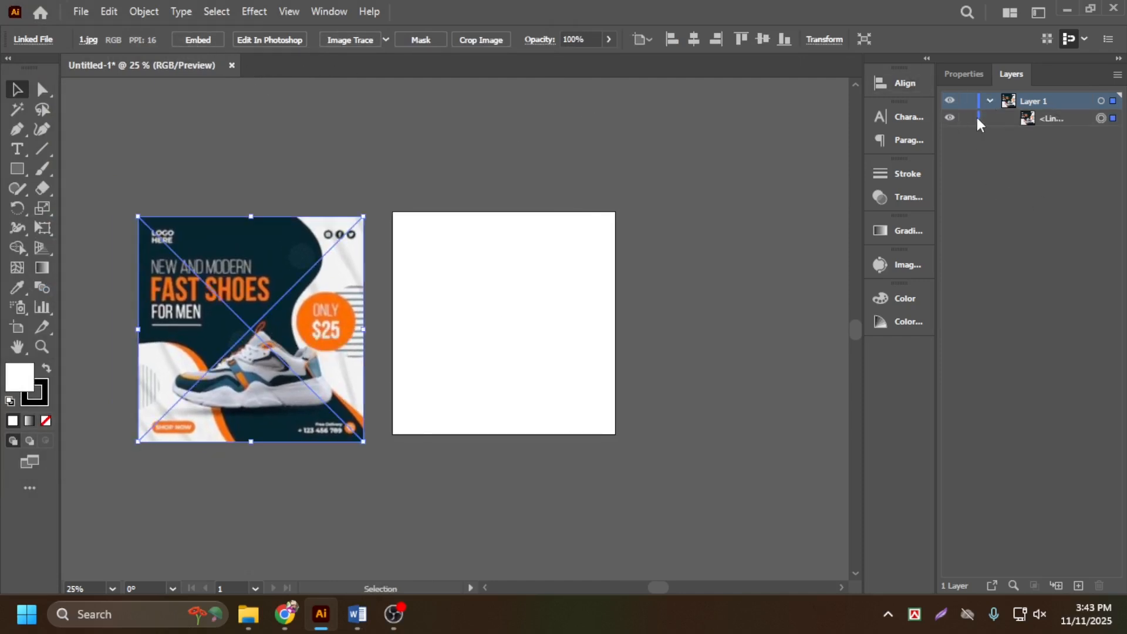
left_click(197, 41)
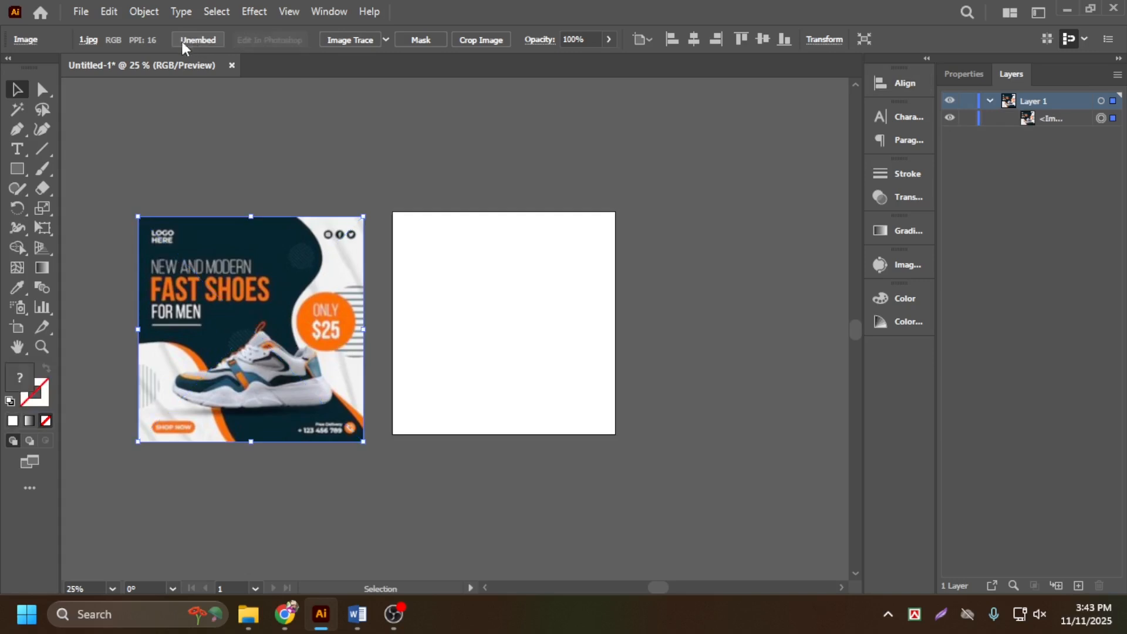
left_click_drag(288, 312, 288, 302)
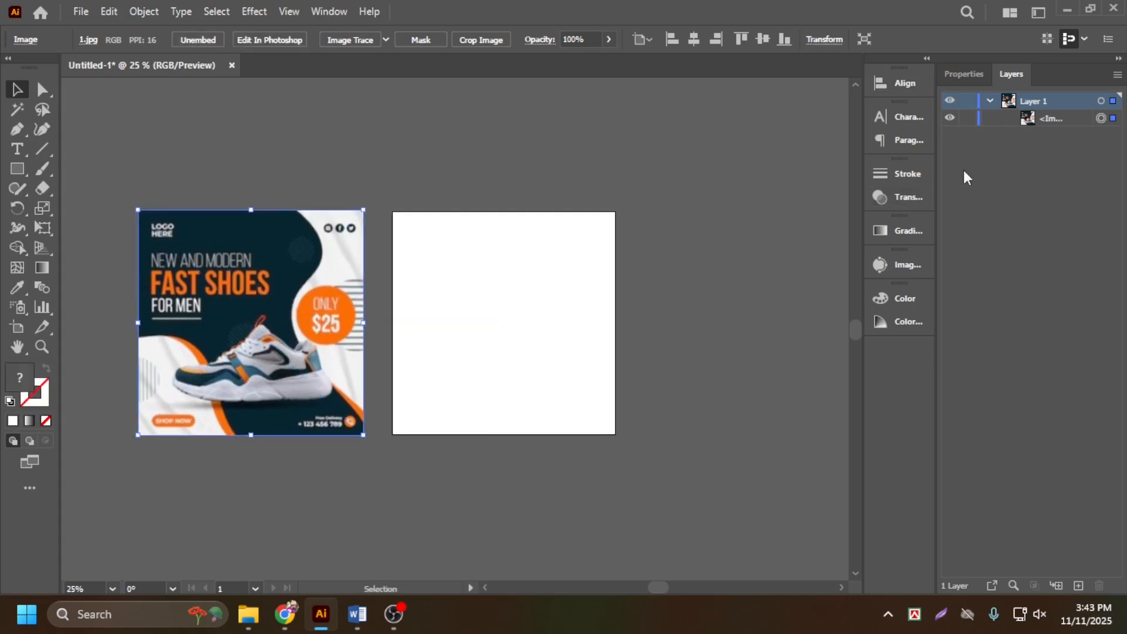
left_click(969, 121)
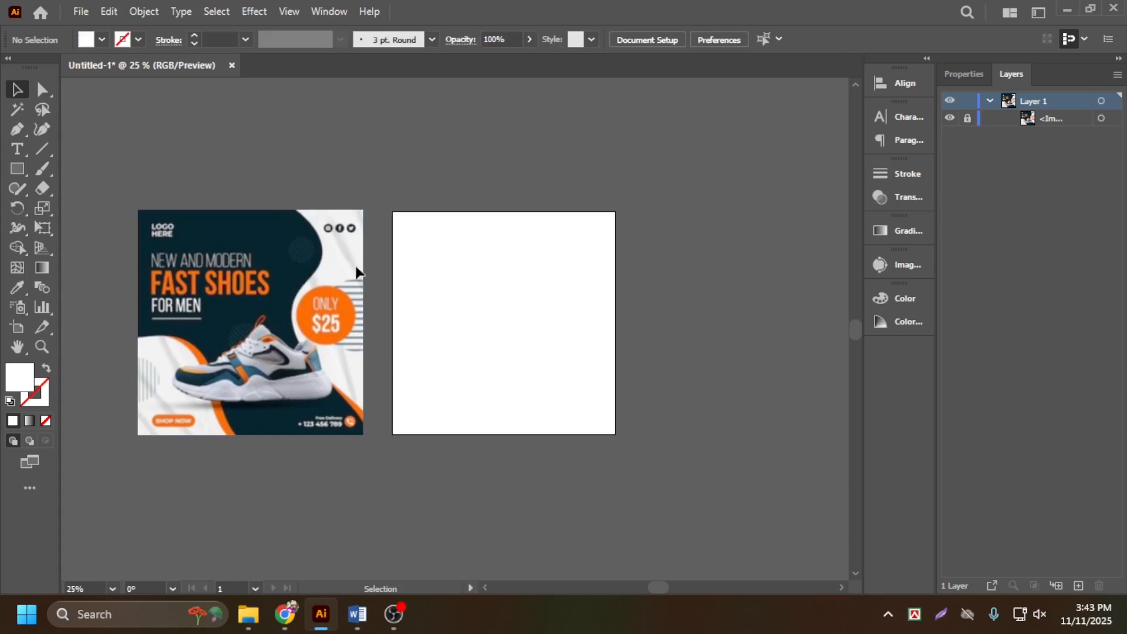
Create a rectangle 1080 px wide and 1080 px high on the artboard
left_click(13, 171)
left_click(413, 236)
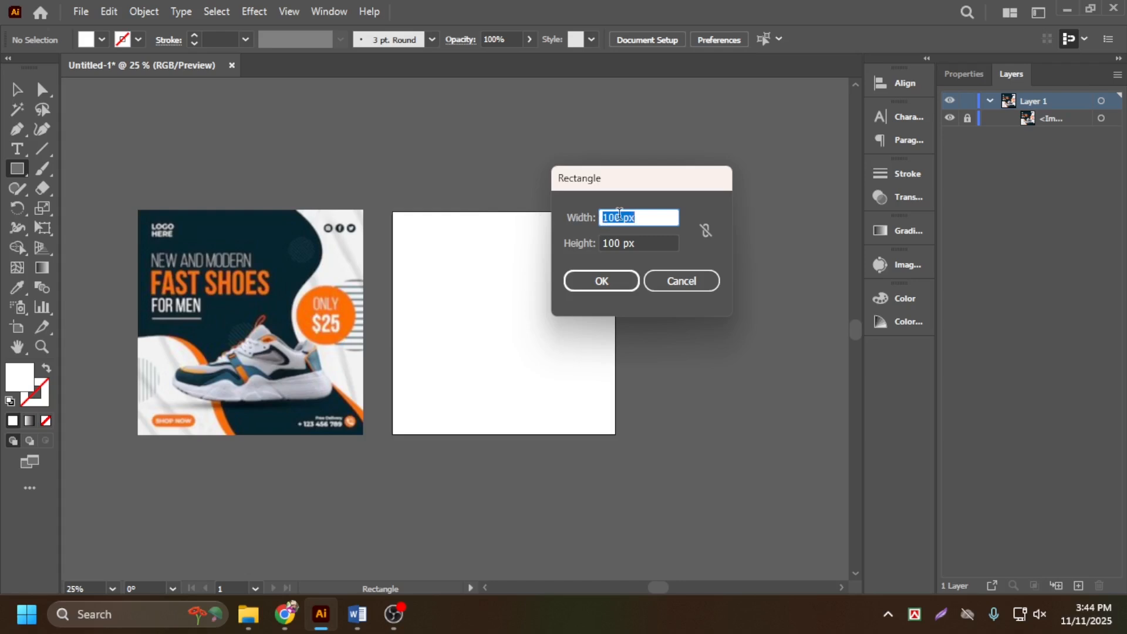
type("1")
key("Tab")
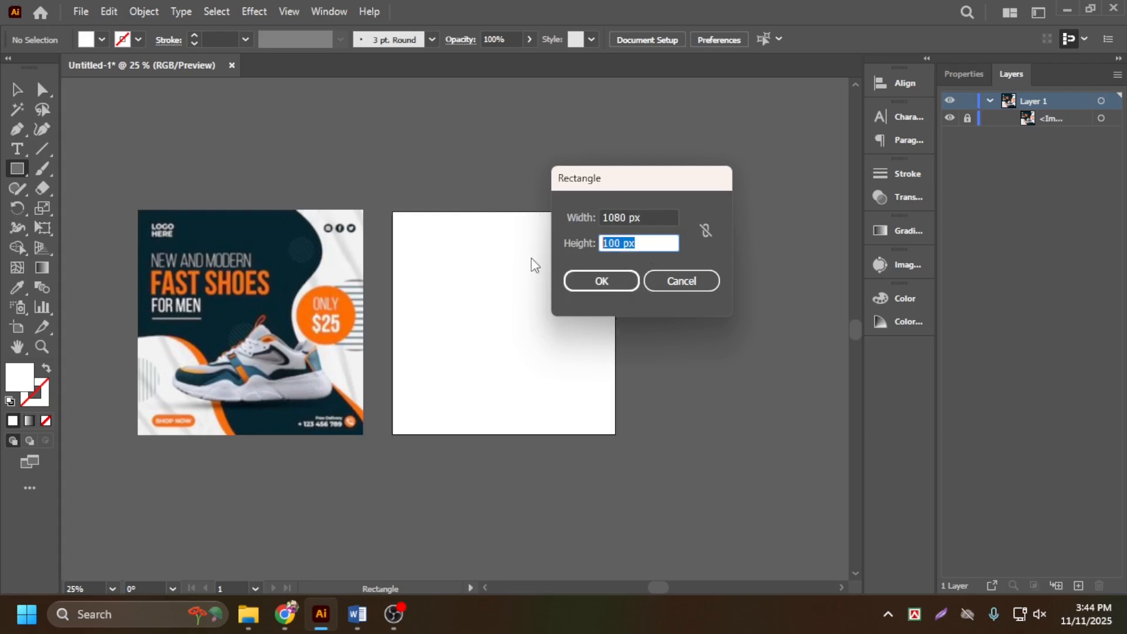
type("1")
left_click(602, 282)
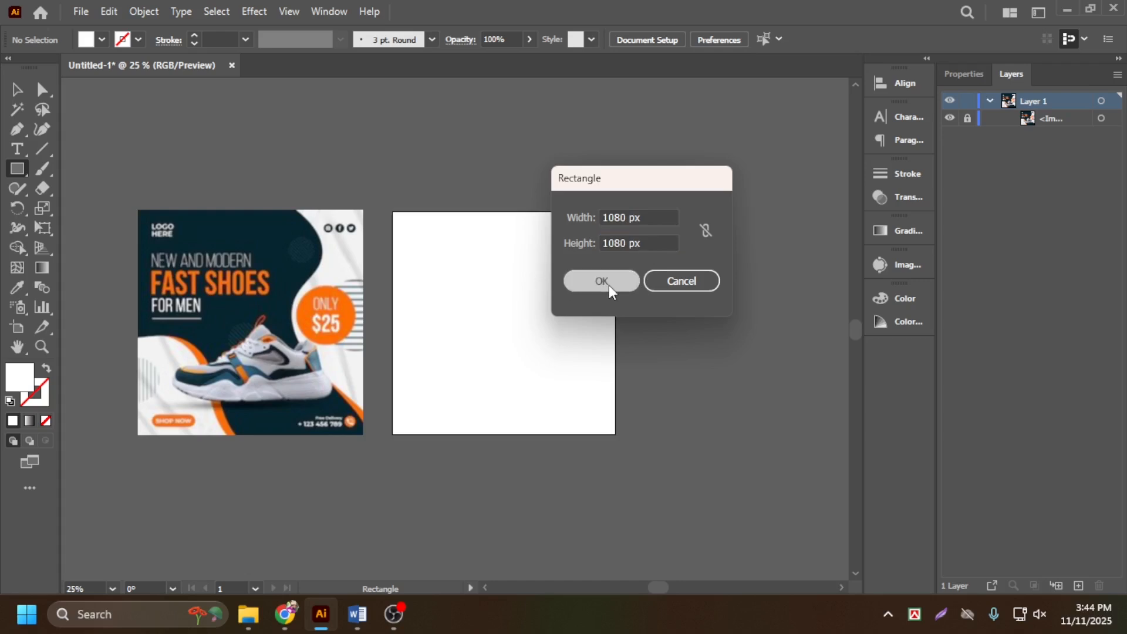
Fill the square with the dark teal sampled from the poster and centre it horizontally and vertically on the artboard
left_click(16, 288)
left_click(257, 215)
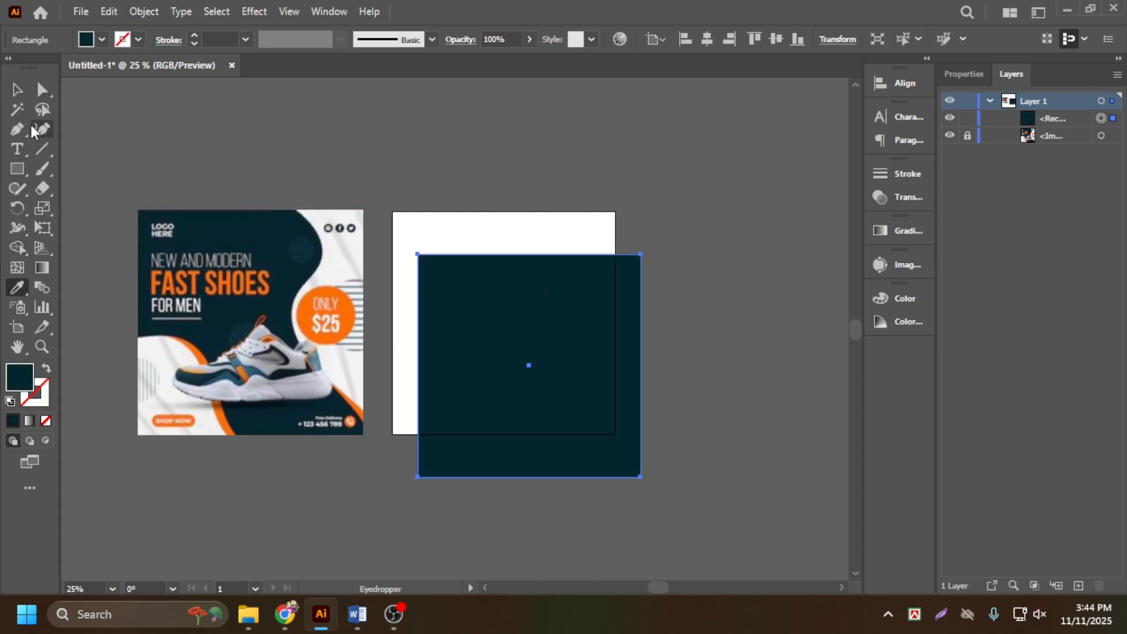
left_click(16, 89)
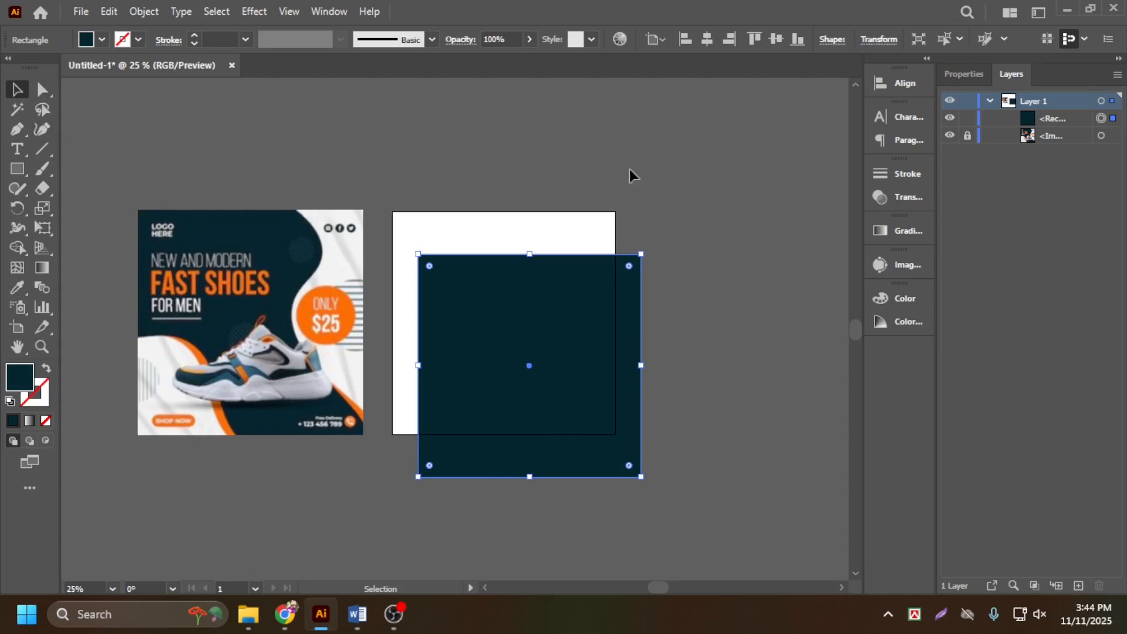
left_click(706, 39)
left_click(778, 39)
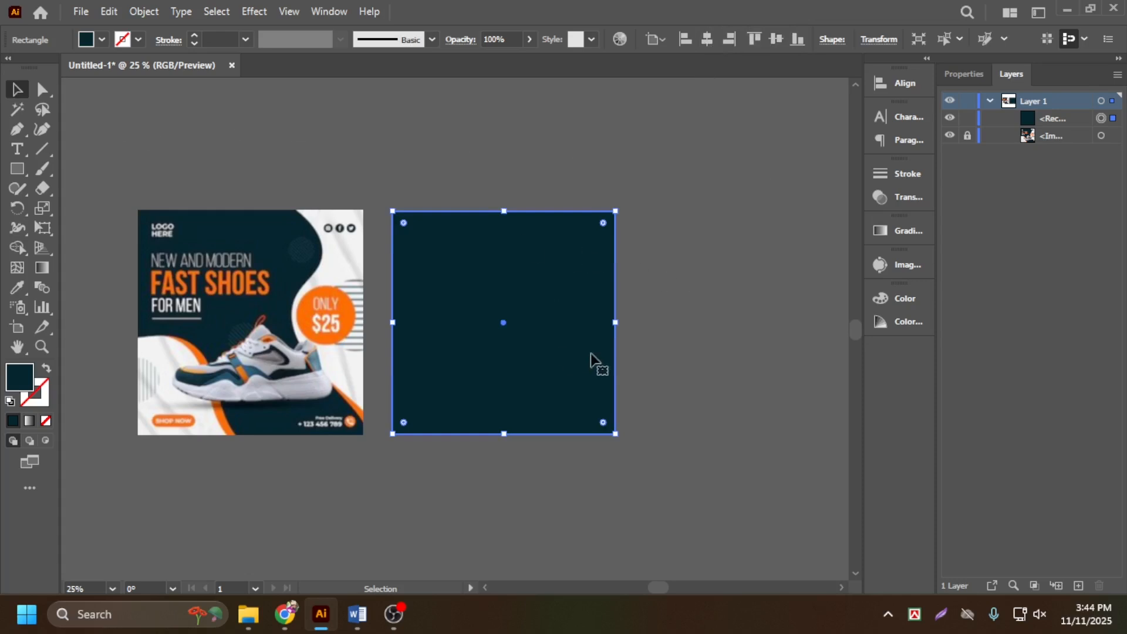
Offset the background square's path by -70 px with miter joins
left_click(140, 18)
mouse_move(252, 429)
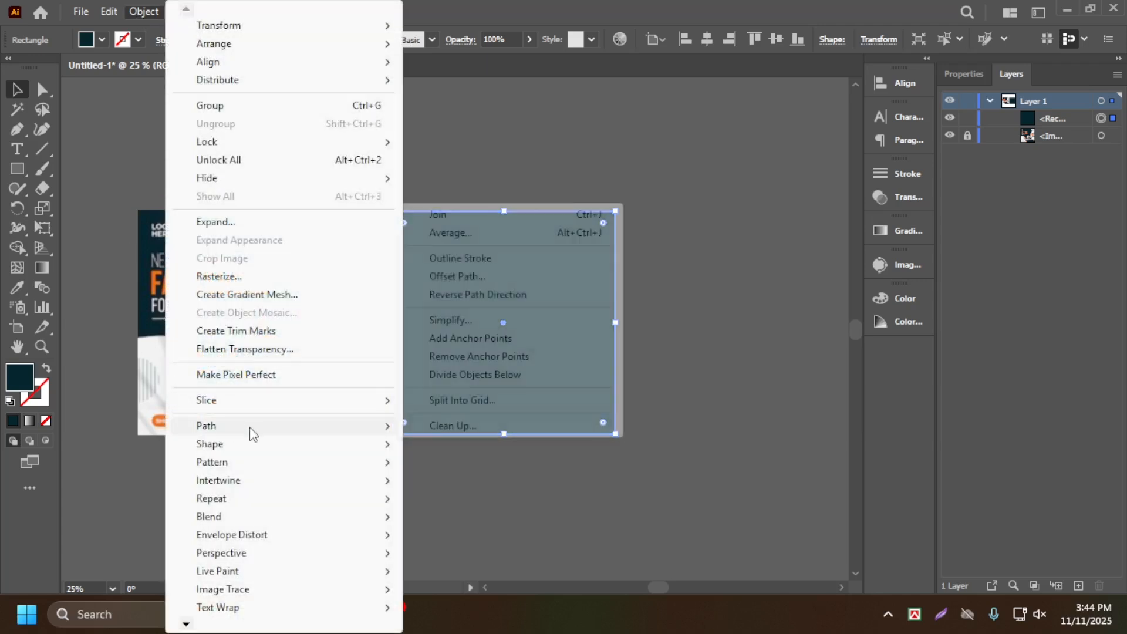
left_click(457, 276)
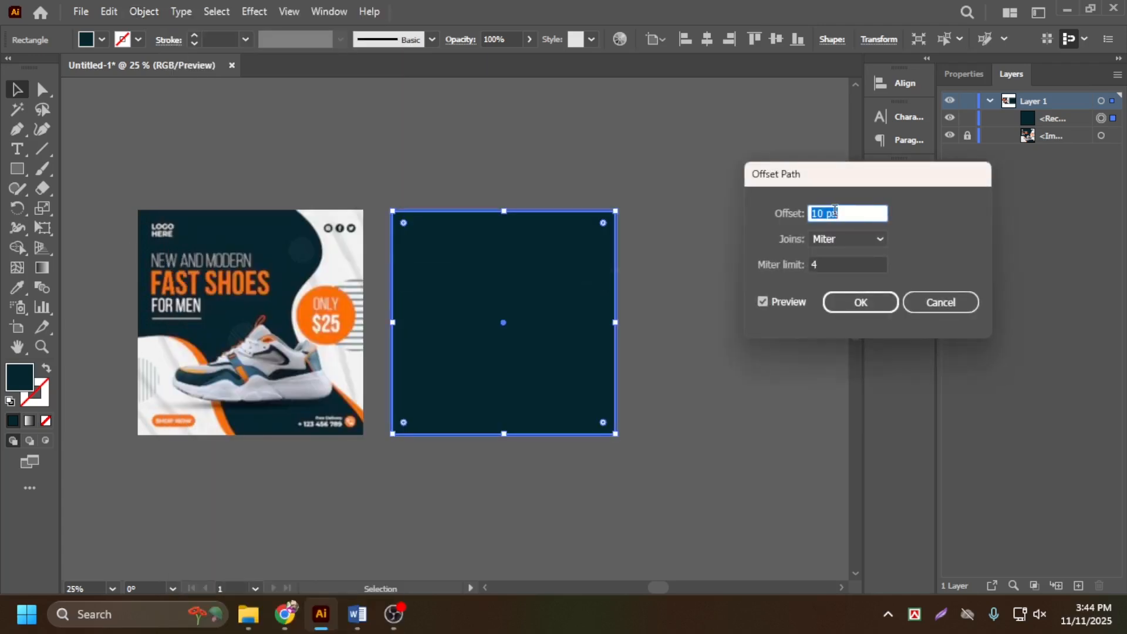
type("-70")
left_click(763, 301)
left_click(763, 302)
left_click(868, 307)
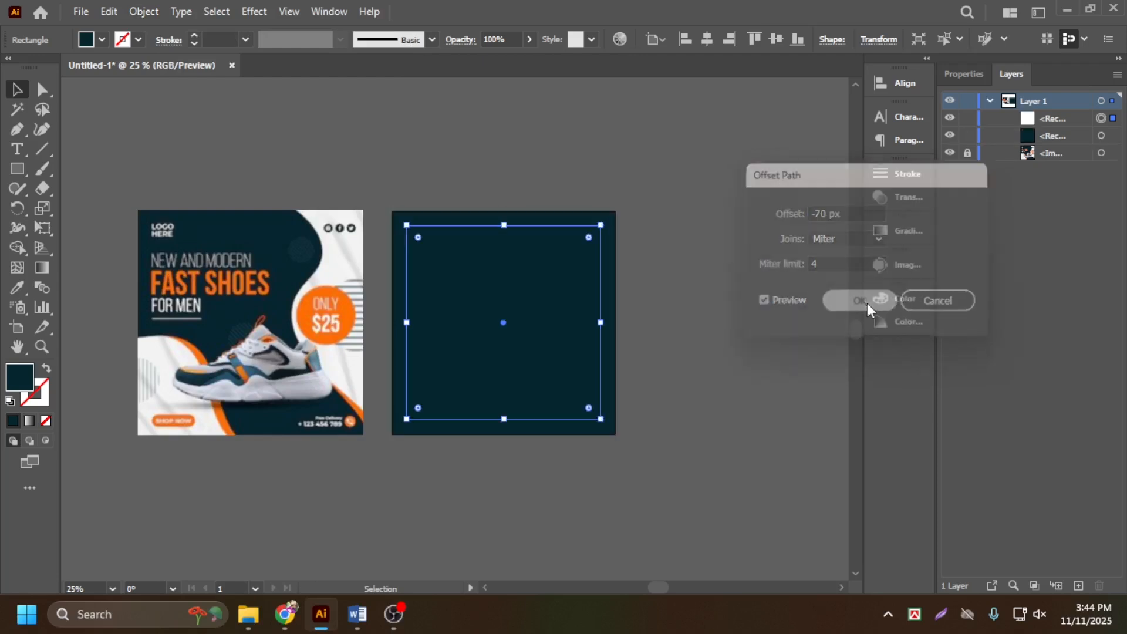
Convert the inner offset square into a guide and lock it
right_click(552, 304)
left_click(587, 466)
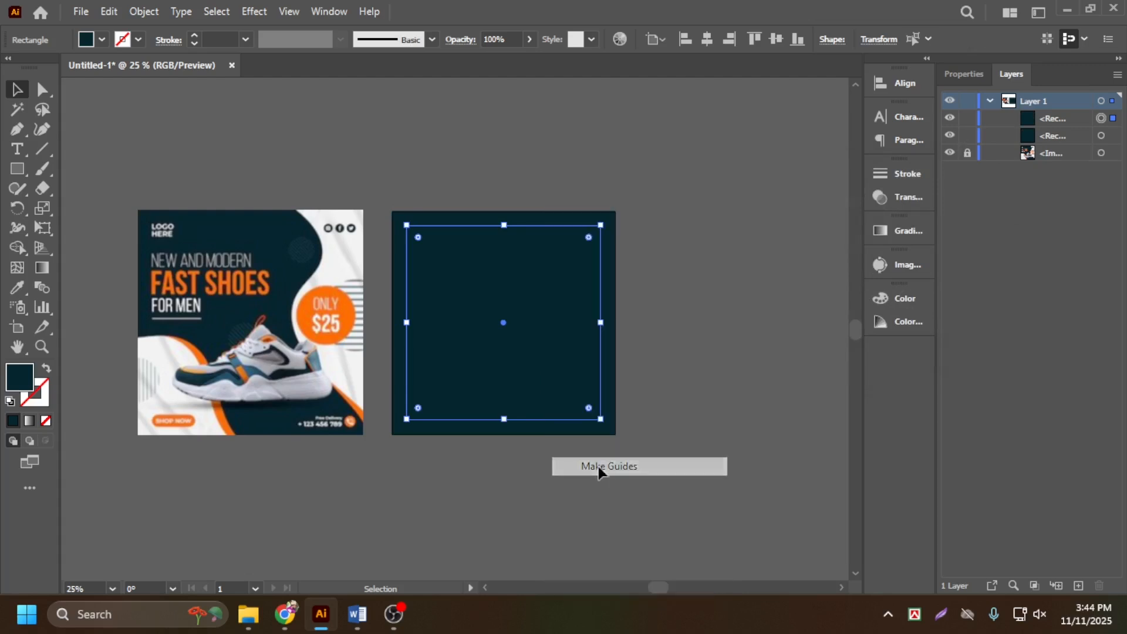
left_click(968, 119)
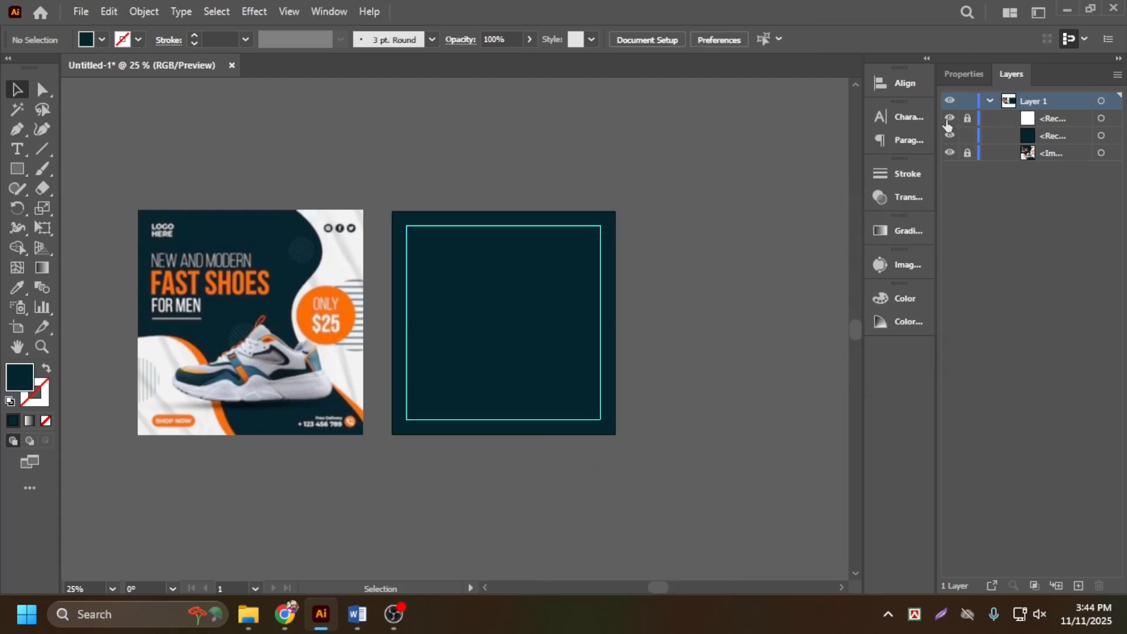
Rename the dark background rectangle's sublayer to Bg and the guide's sublayer to Marjin
left_click(1059, 138)
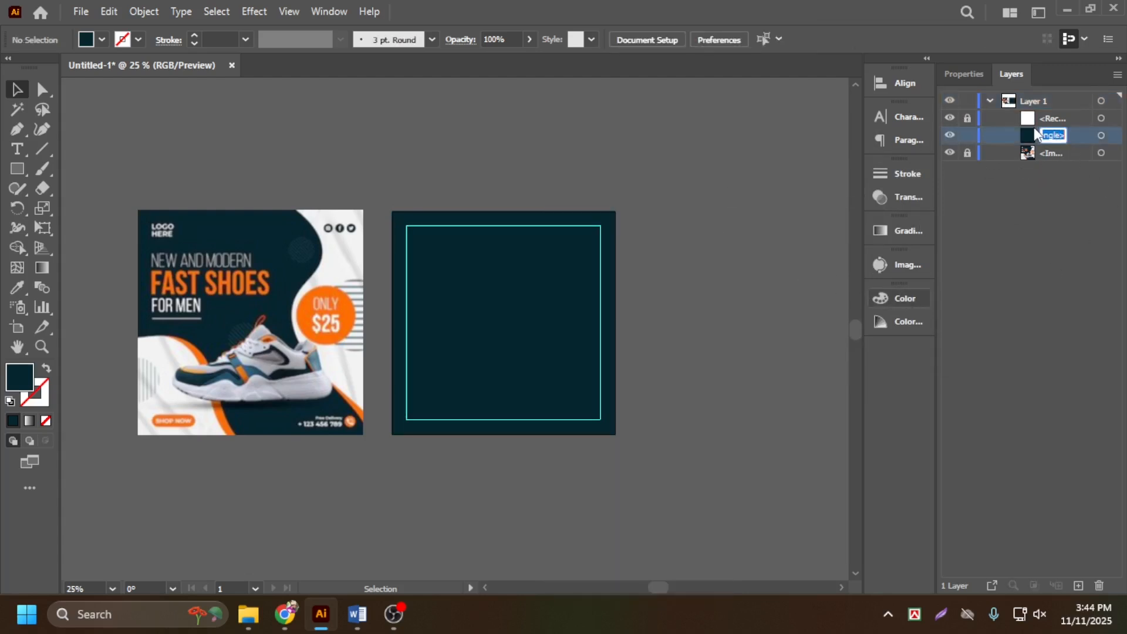
type("Bg")
double_click(1051, 120)
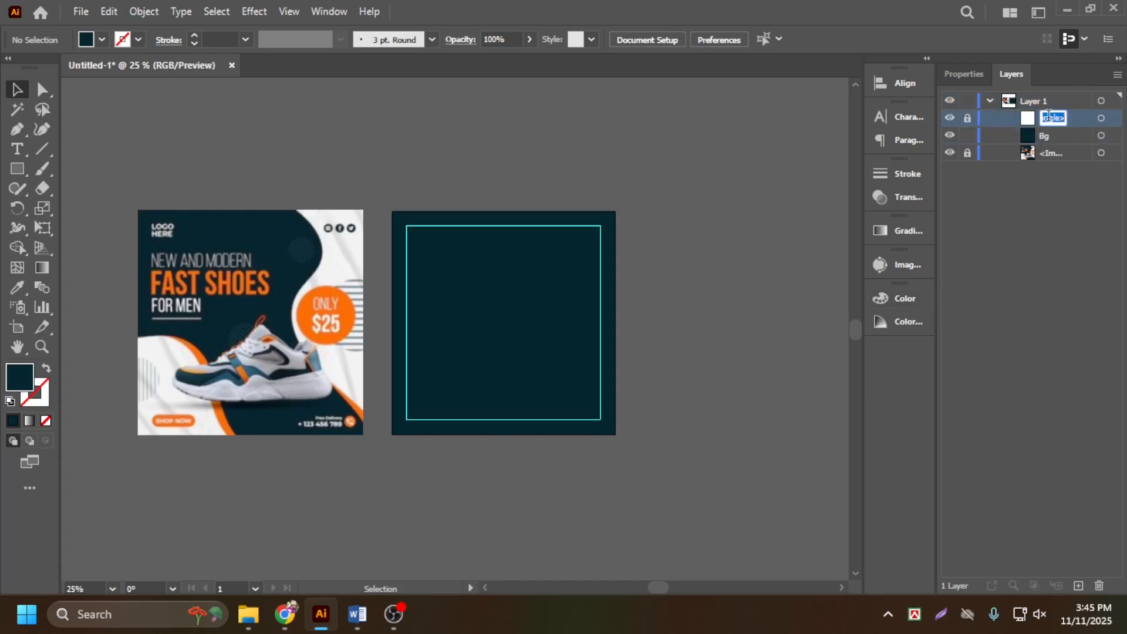
type("N")
key("Return")
left_click(578, 259)
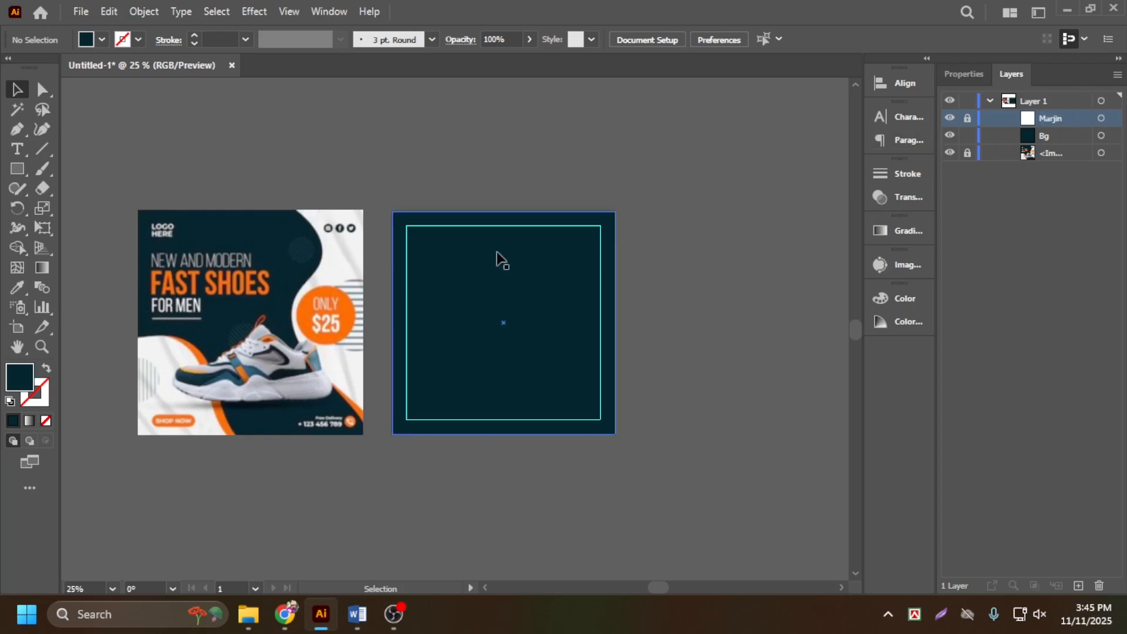
Draw a tall rectangle overlapping the artboard's right edge and fill it with the light grey sampled from the poster
scroll(380, 287, "up", 2)
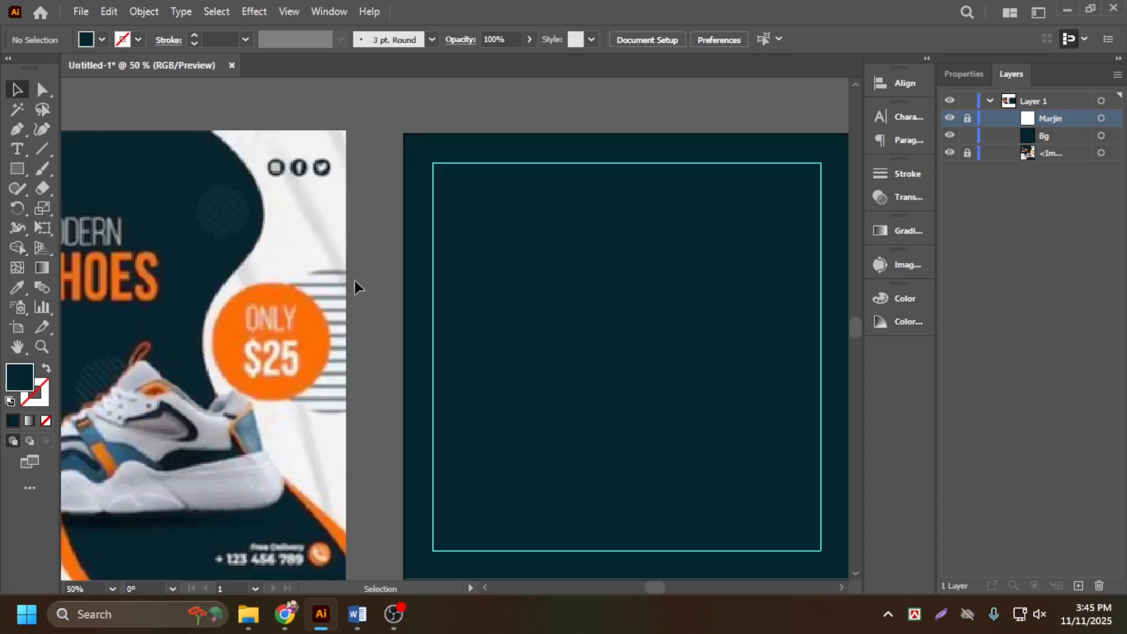
scroll(284, 276, "down", 1)
scroll(487, 299, "down", 1)
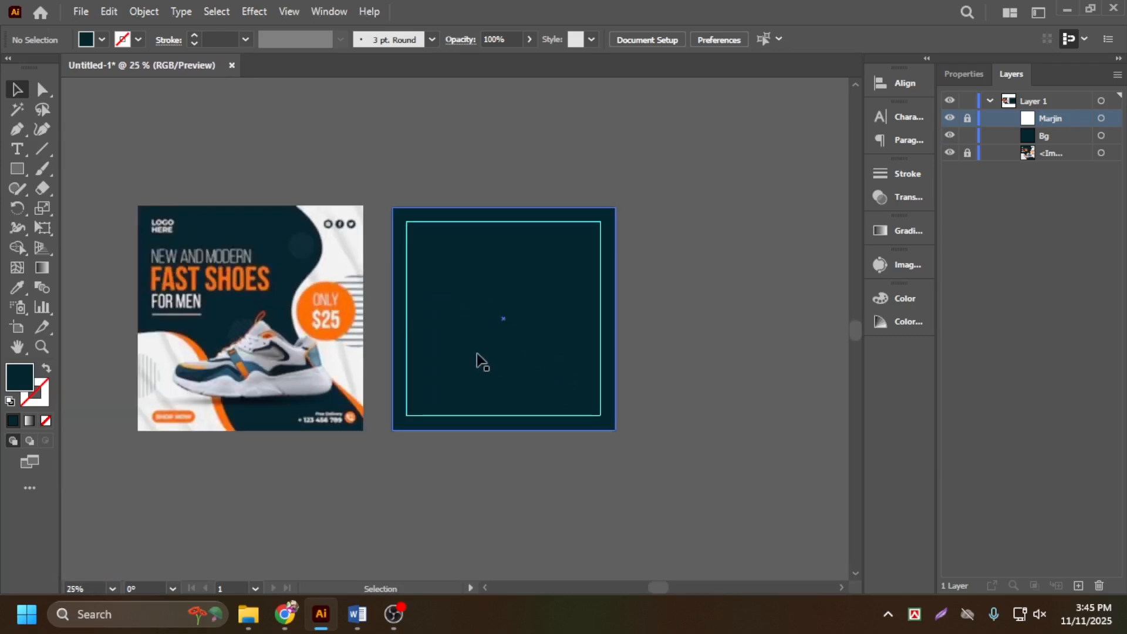
left_click_drag(24, 167, 80, 170)
left_click_drag(559, 182, 670, 448)
left_click(17, 287)
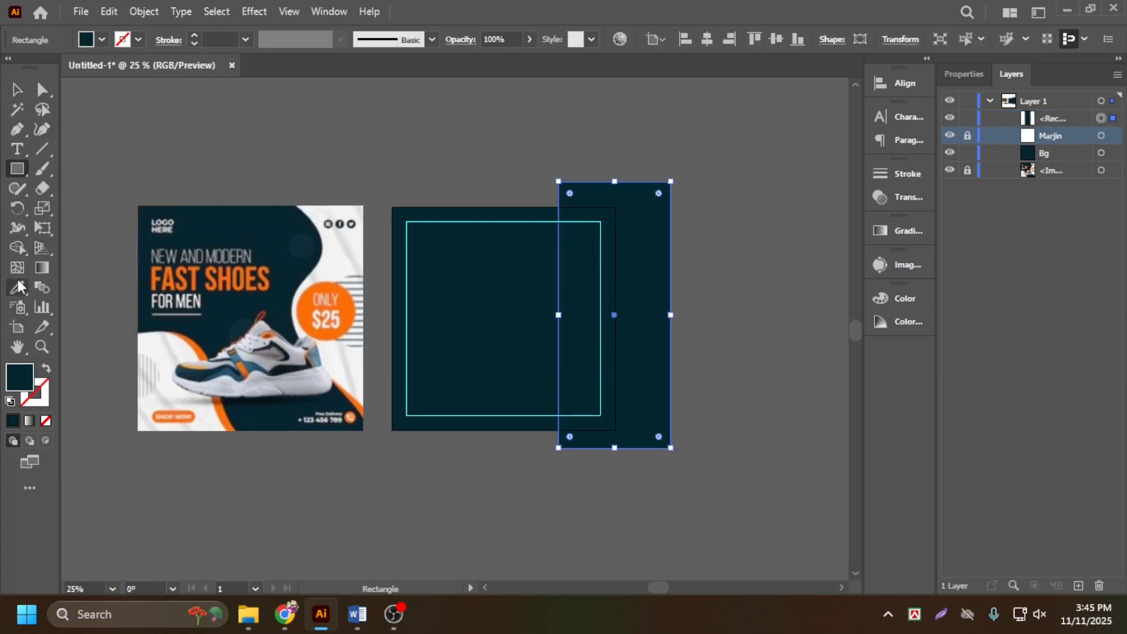
left_click(355, 242)
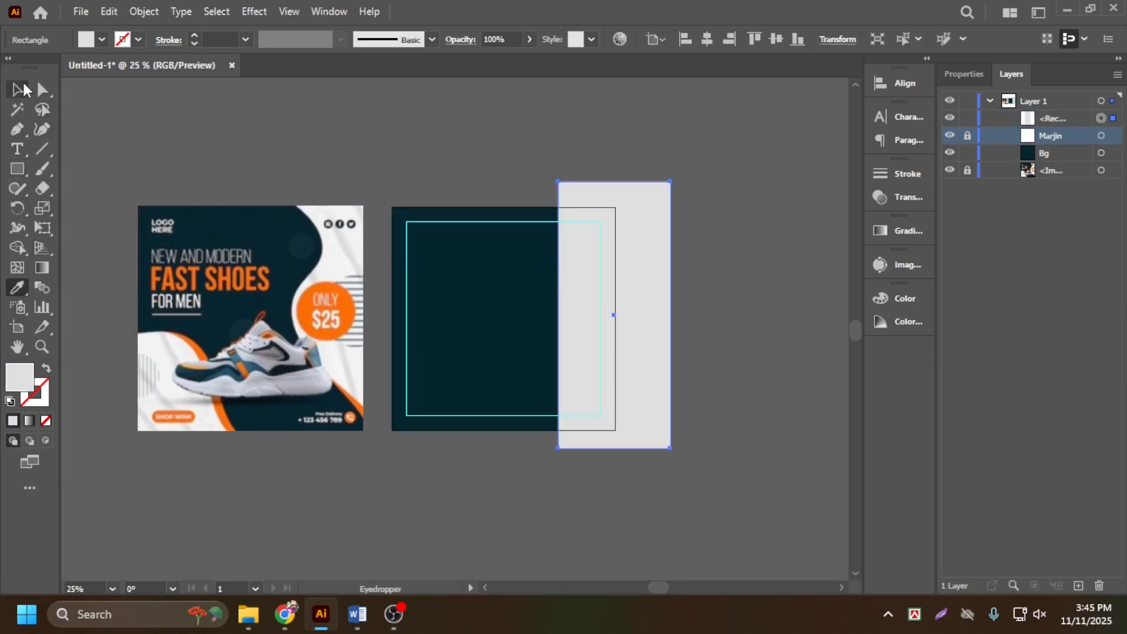
Rotate the light grey rectangle counterclockwise, widen it toward the left, and position it diagonally over the artboard's upper-right corner
left_click(17, 89)
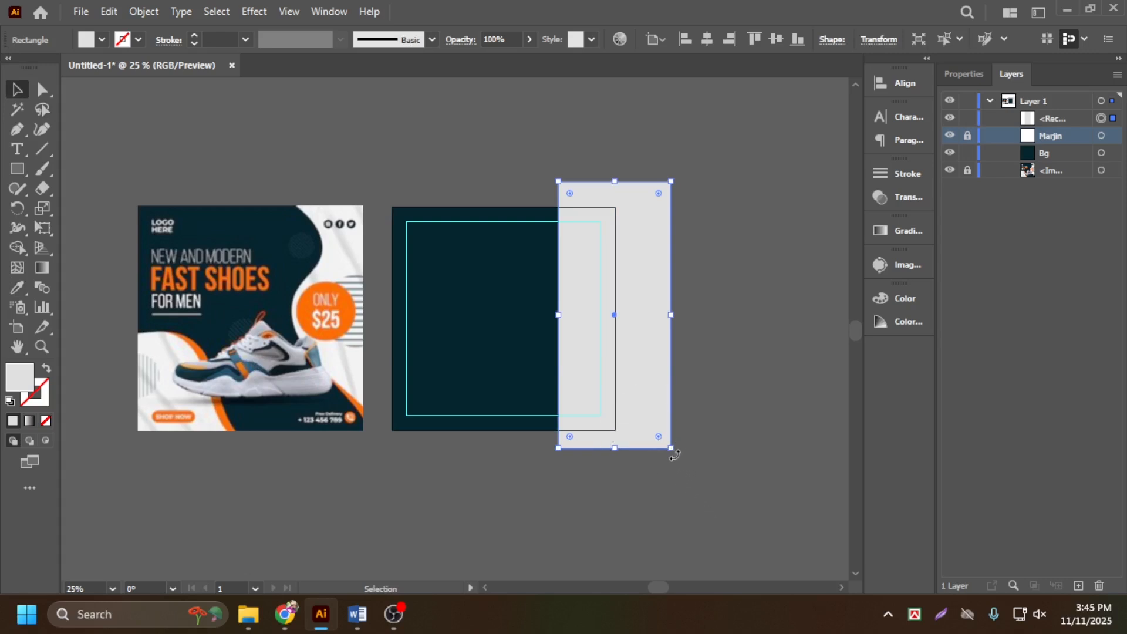
left_click_drag(676, 456, 699, 425)
left_click_drag(661, 394, 694, 355)
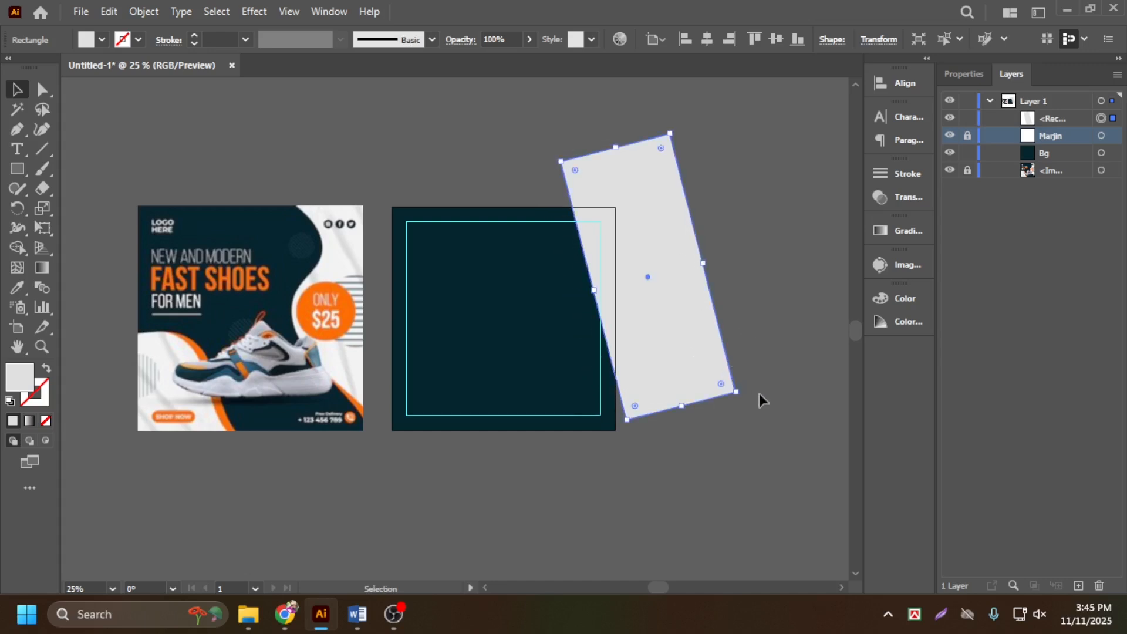
left_click_drag(742, 395, 752, 379)
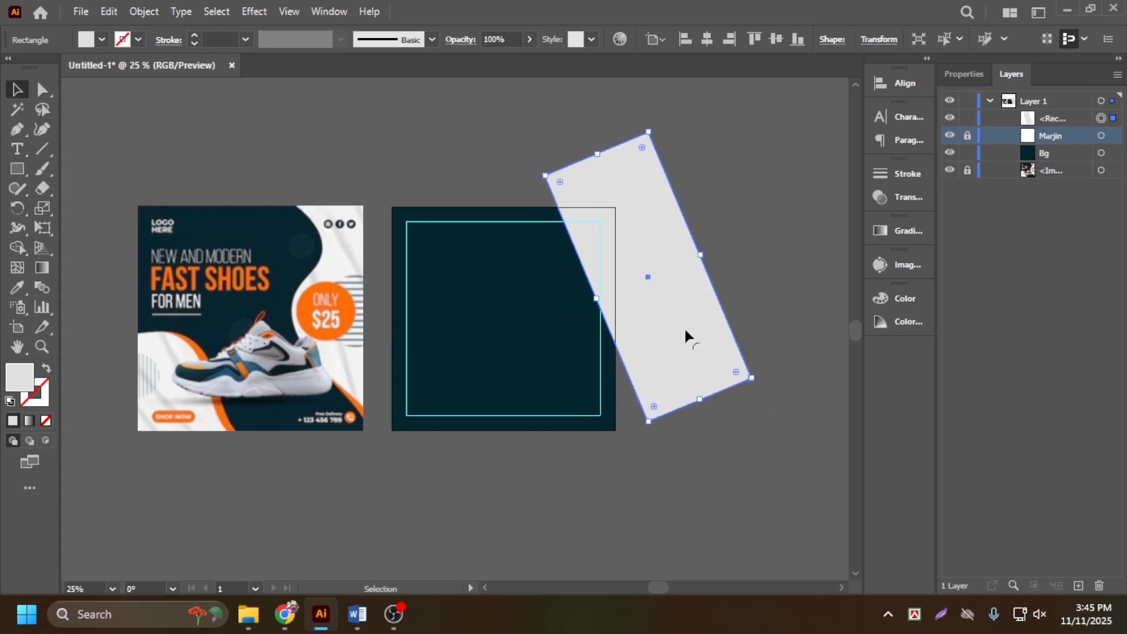
left_click_drag(684, 336, 669, 342)
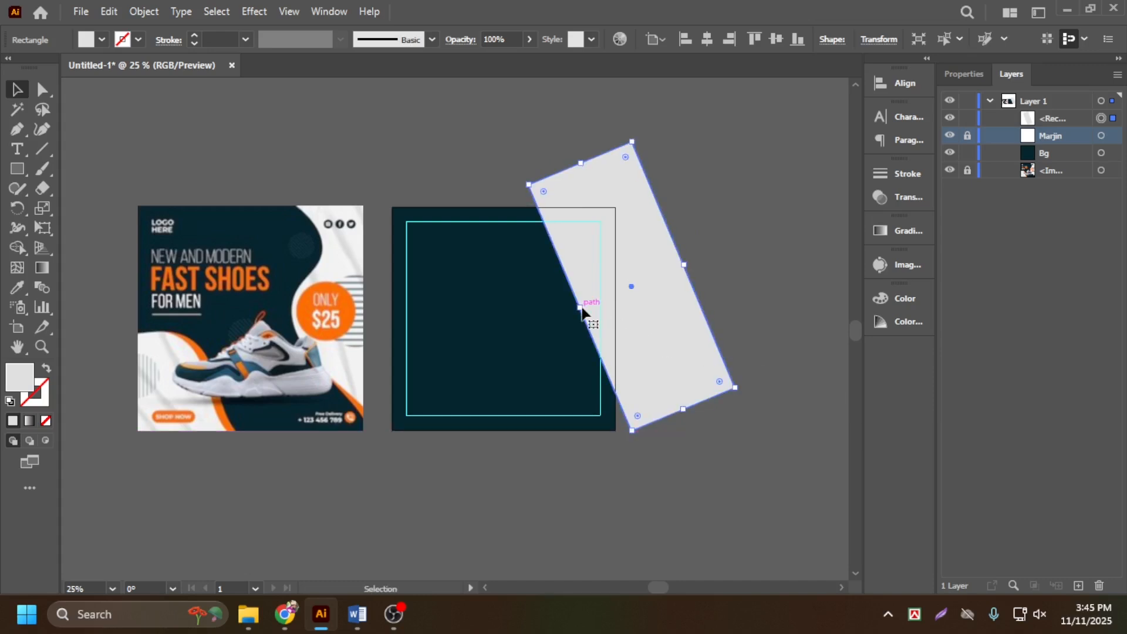
left_click_drag(577, 306, 542, 323)
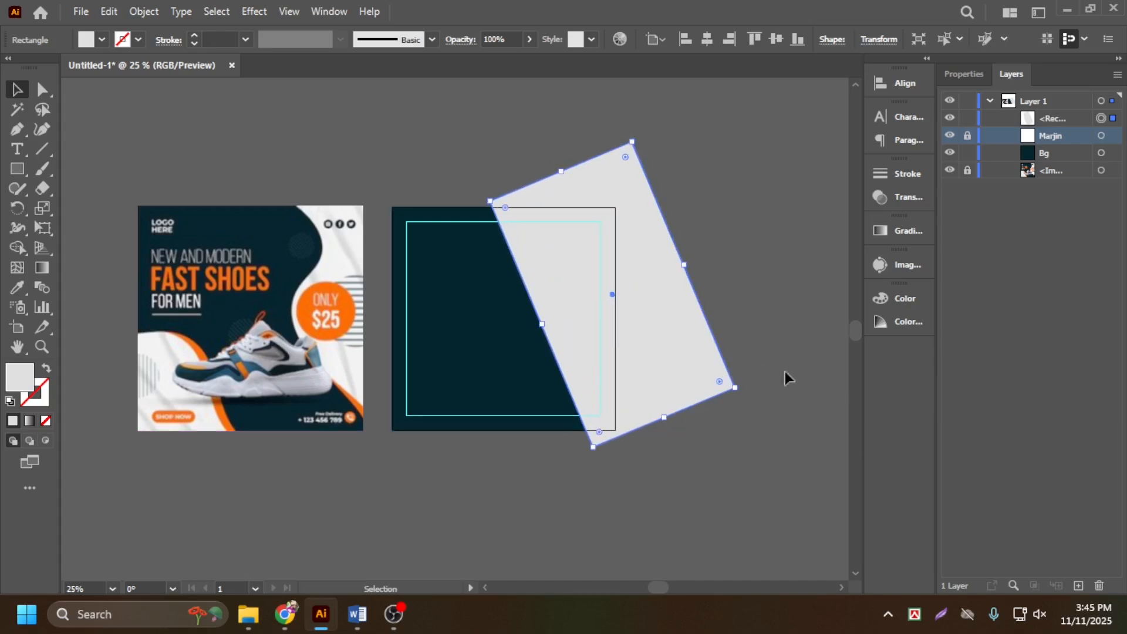
left_click_drag(743, 388, 757, 361)
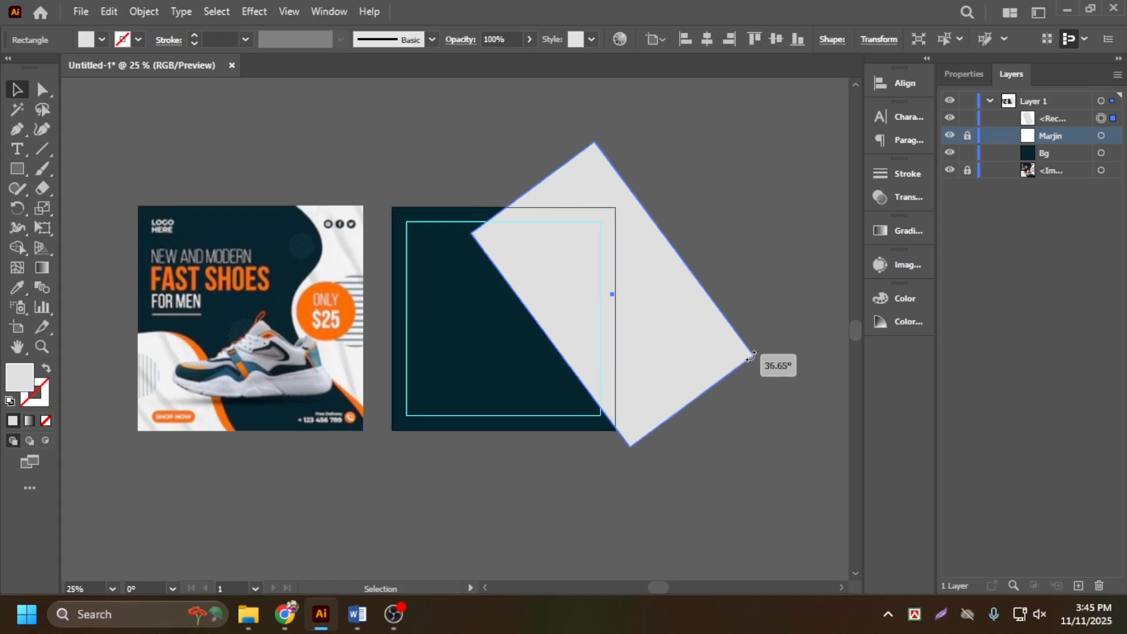
left_click_drag(679, 354, 685, 329)
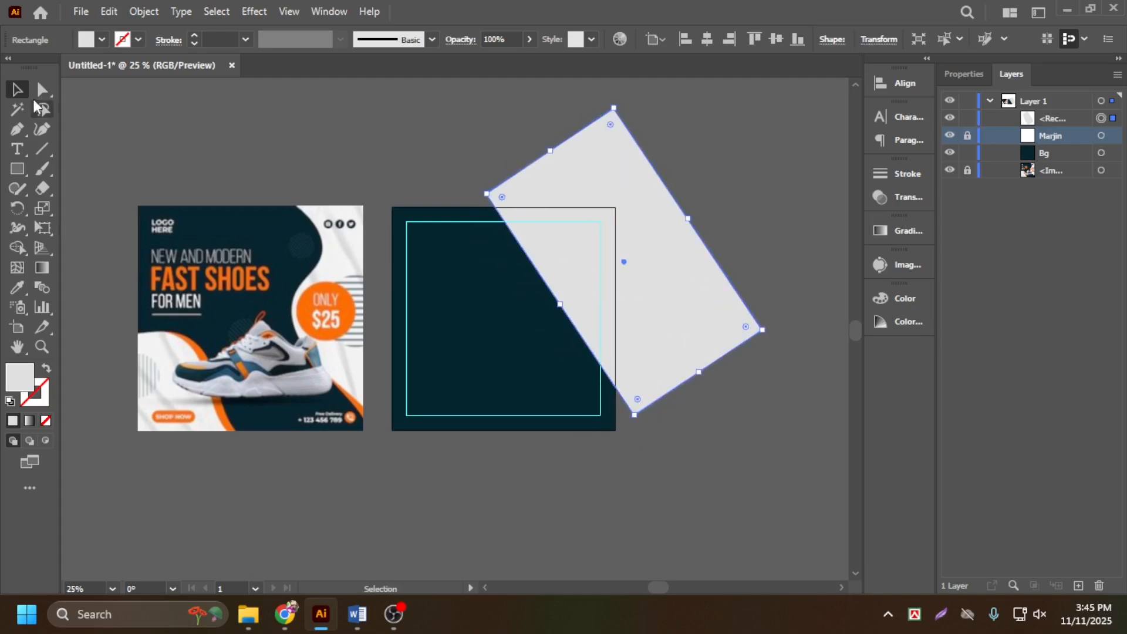
Bend the light grey rectangle's lower-left edge into an S-curve with the Curvature tool, using two added anchor points, to match the poster
left_click(42, 134)
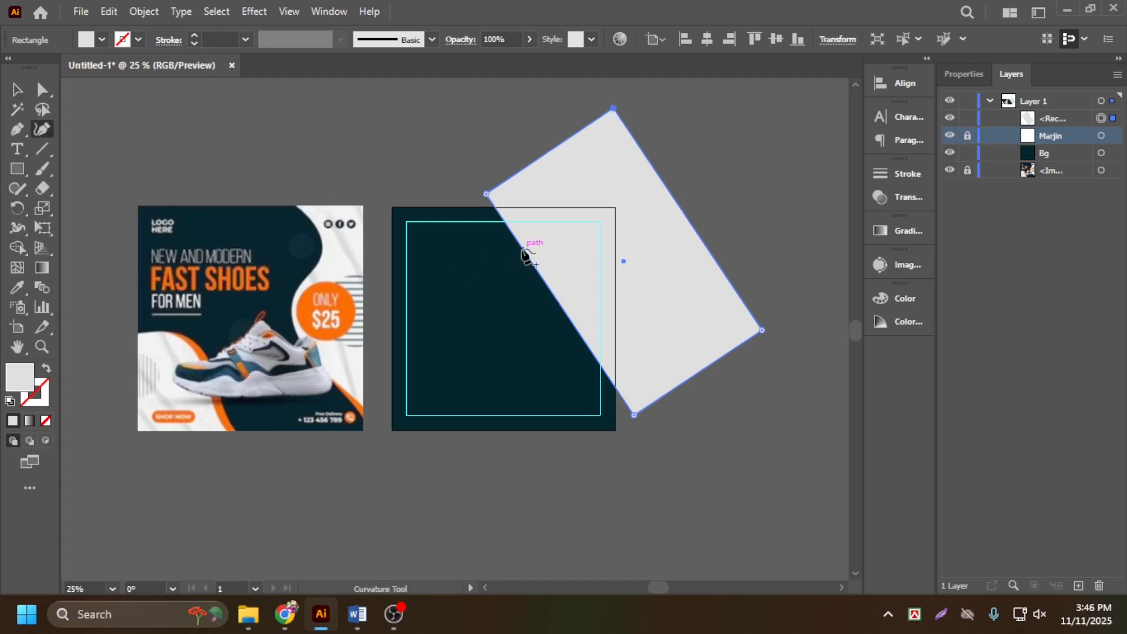
left_click_drag(524, 248, 540, 243)
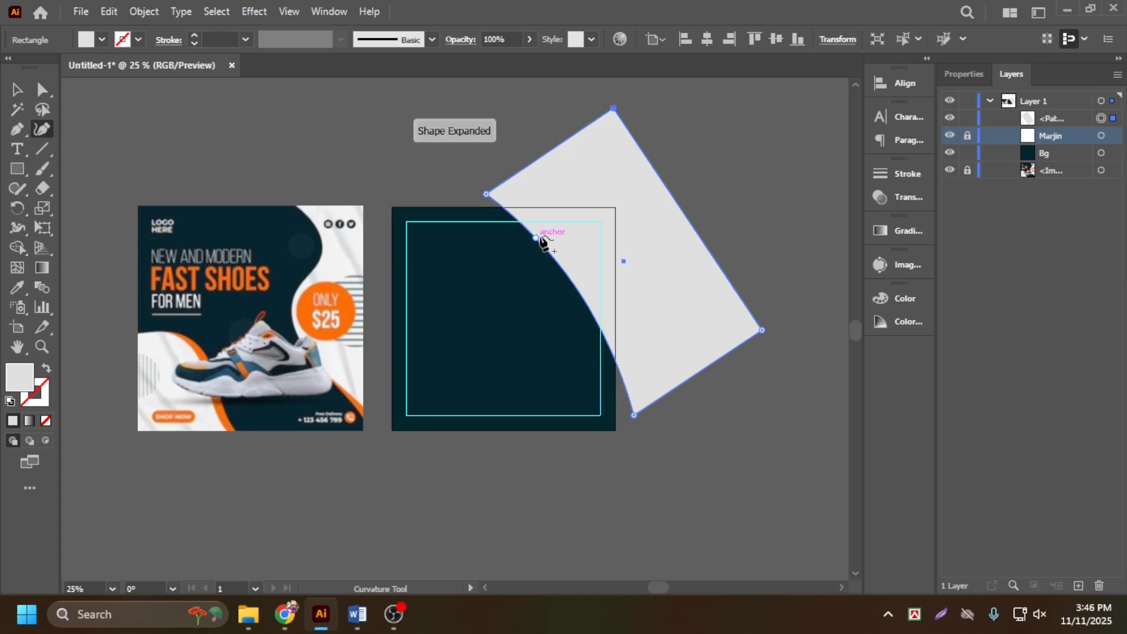
left_click(580, 292)
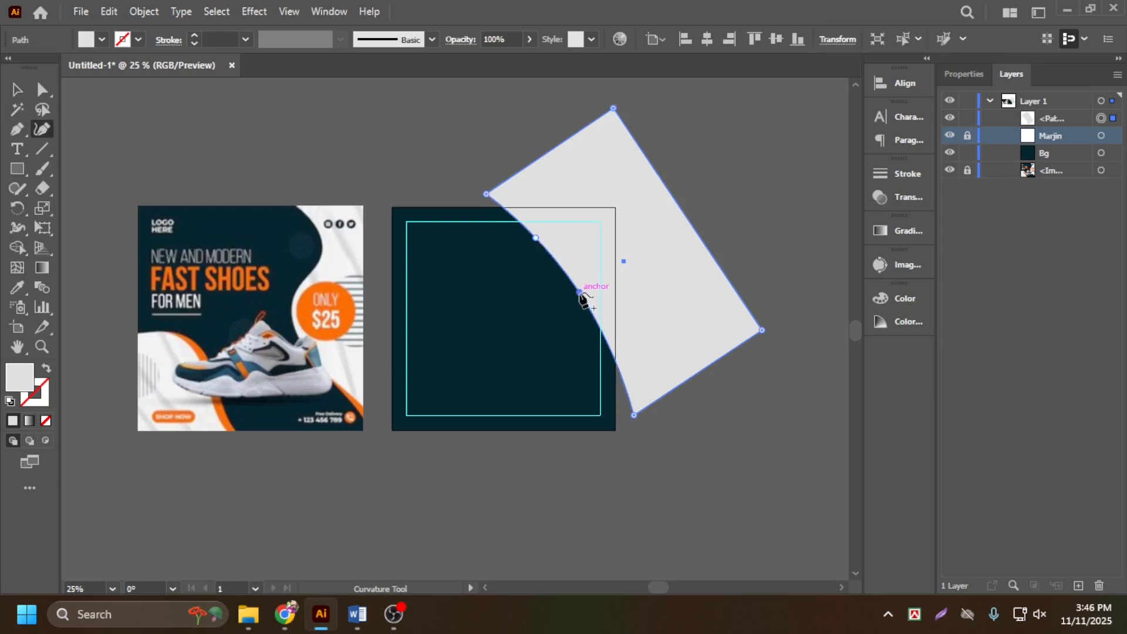
left_click_drag(581, 292, 548, 328)
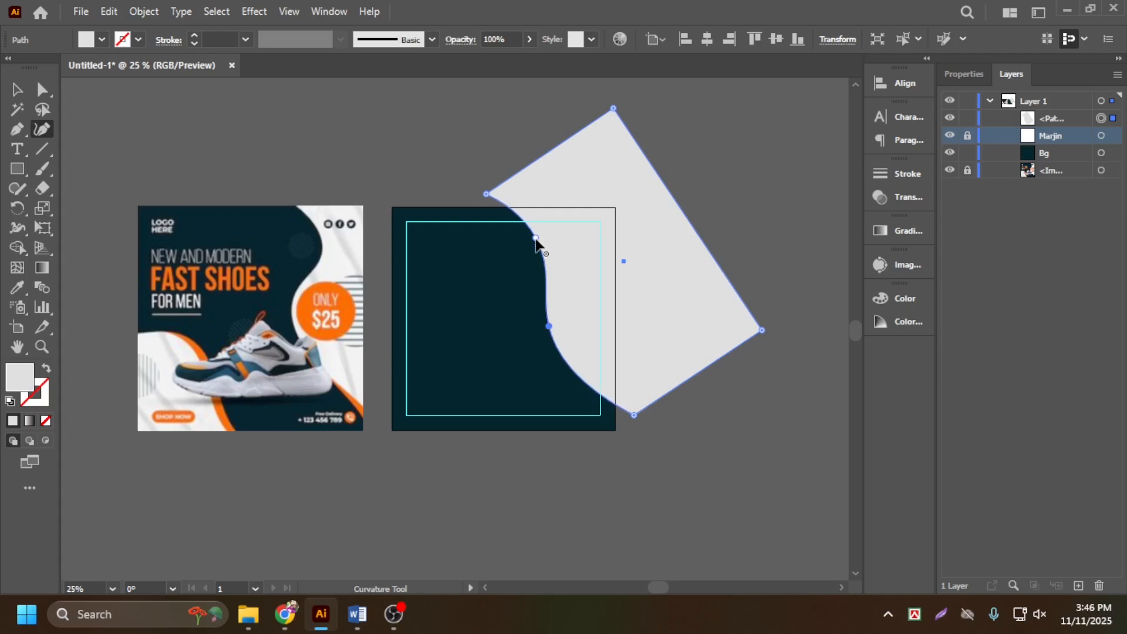
left_click_drag(536, 239, 554, 246)
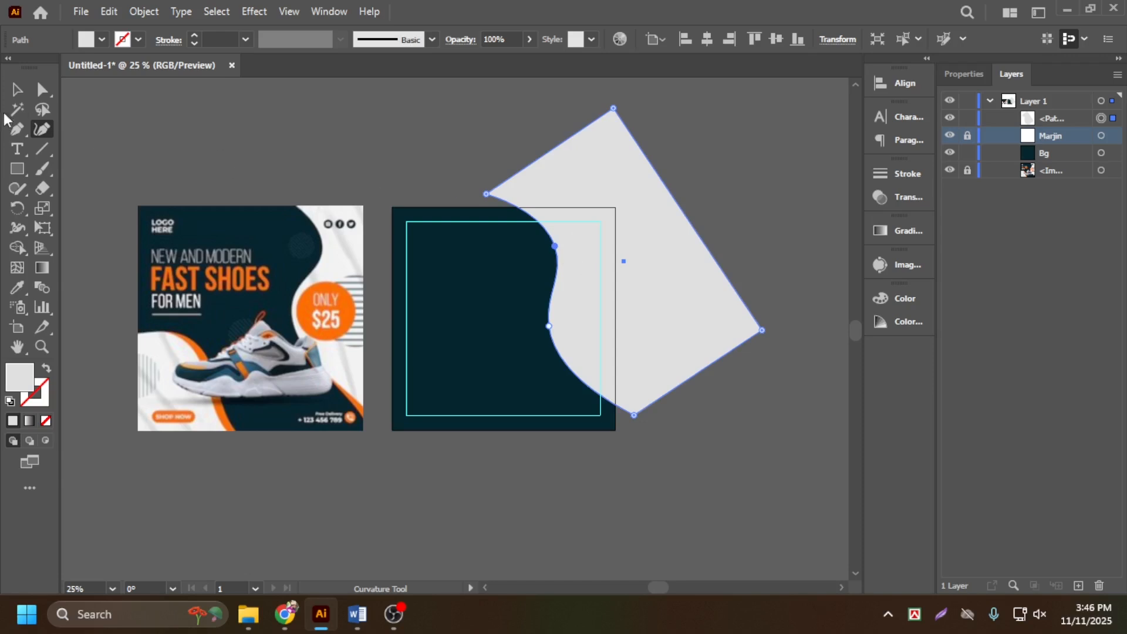
left_click(16, 89)
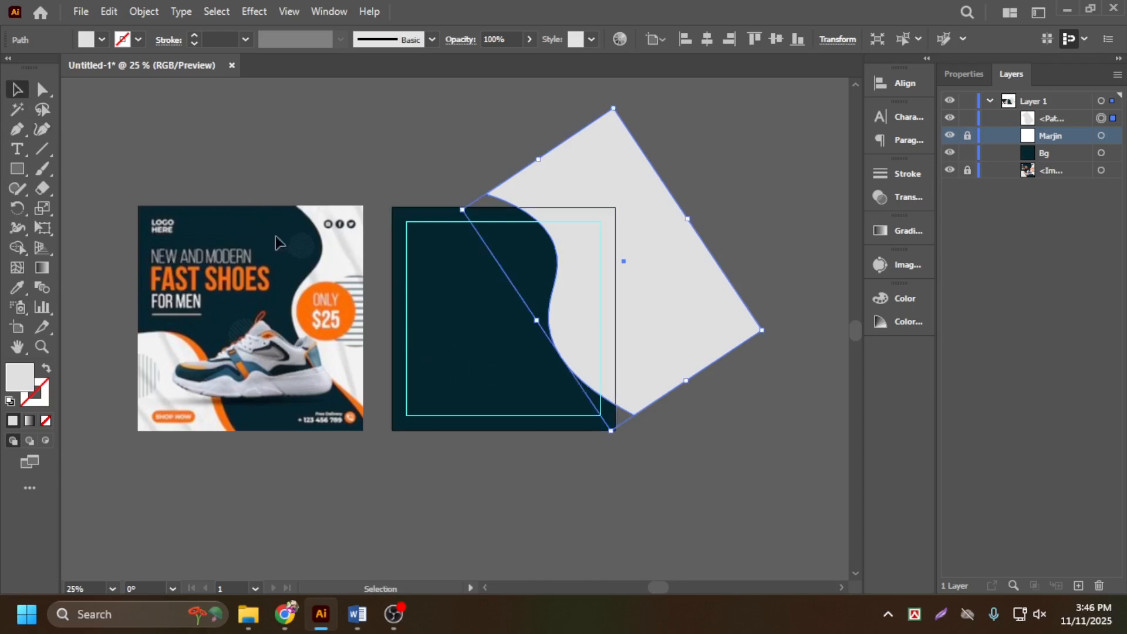
scroll(355, 406, "up", 2)
scroll(379, 345, "down", 2)
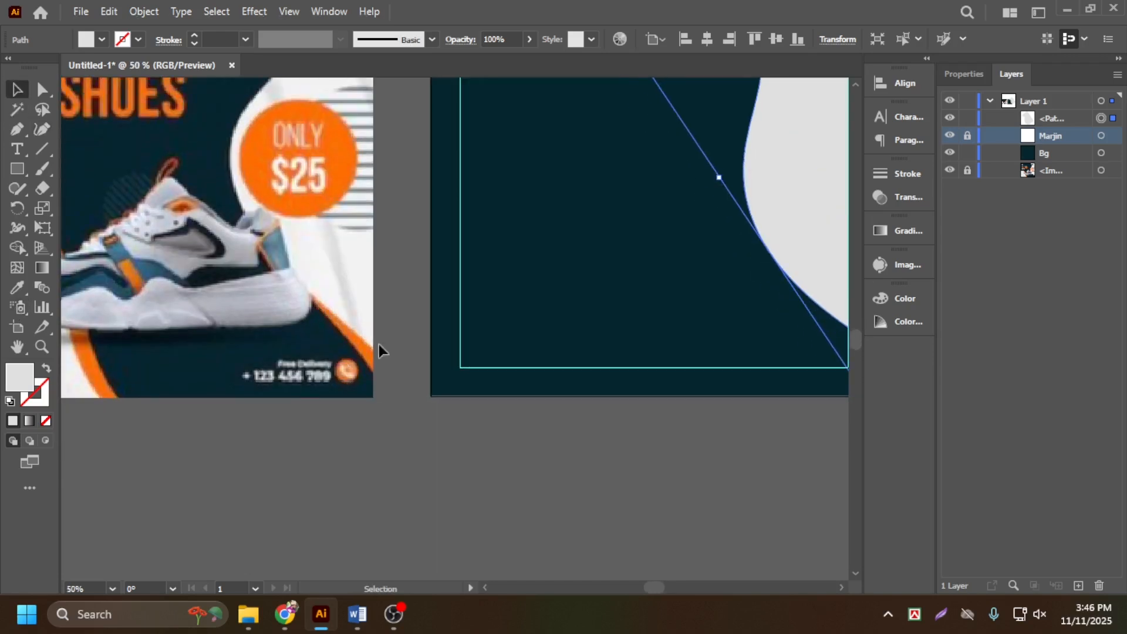
scroll(357, 334, "down", 2)
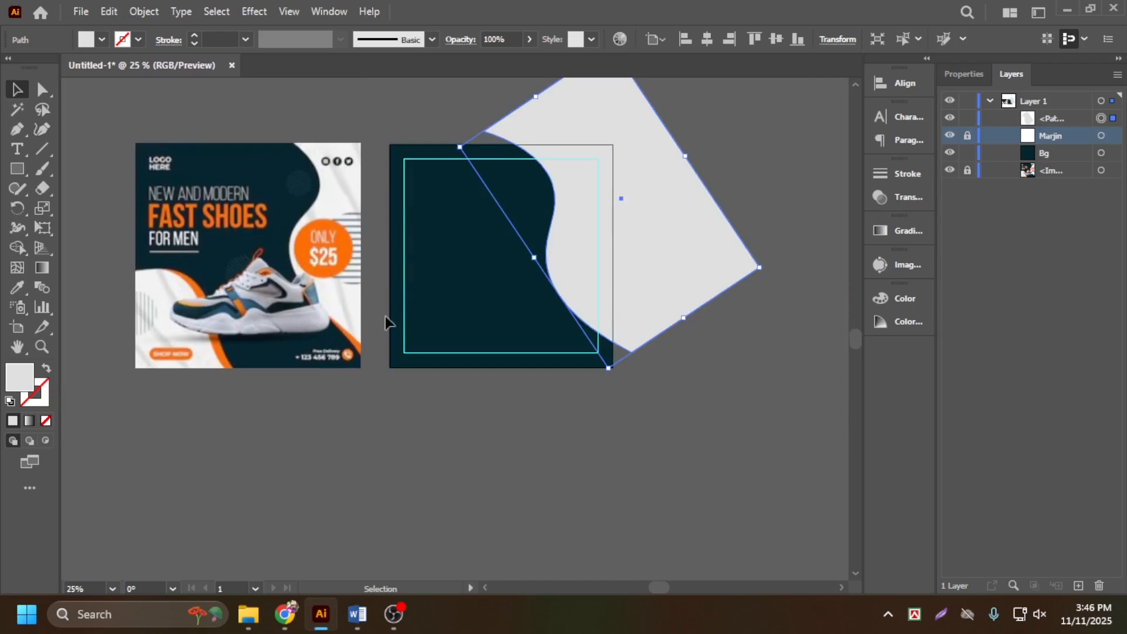
Paste a copy of the curved light grey shape in place directly behind the original
left_click(644, 477)
key("a")
left_click(622, 307)
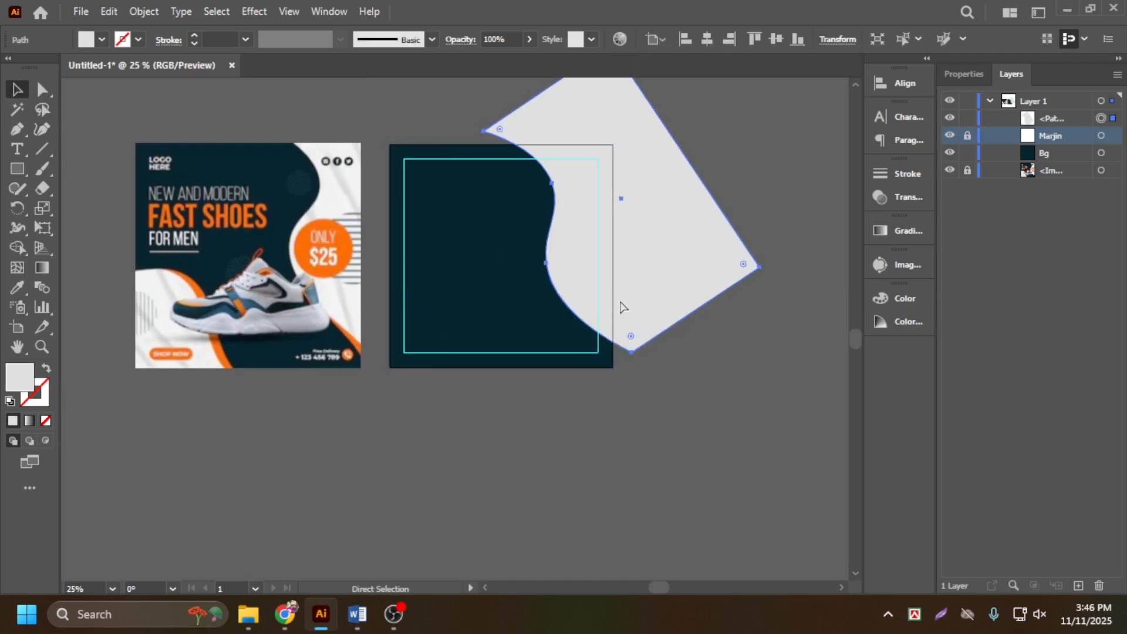
key("ctrl+b")
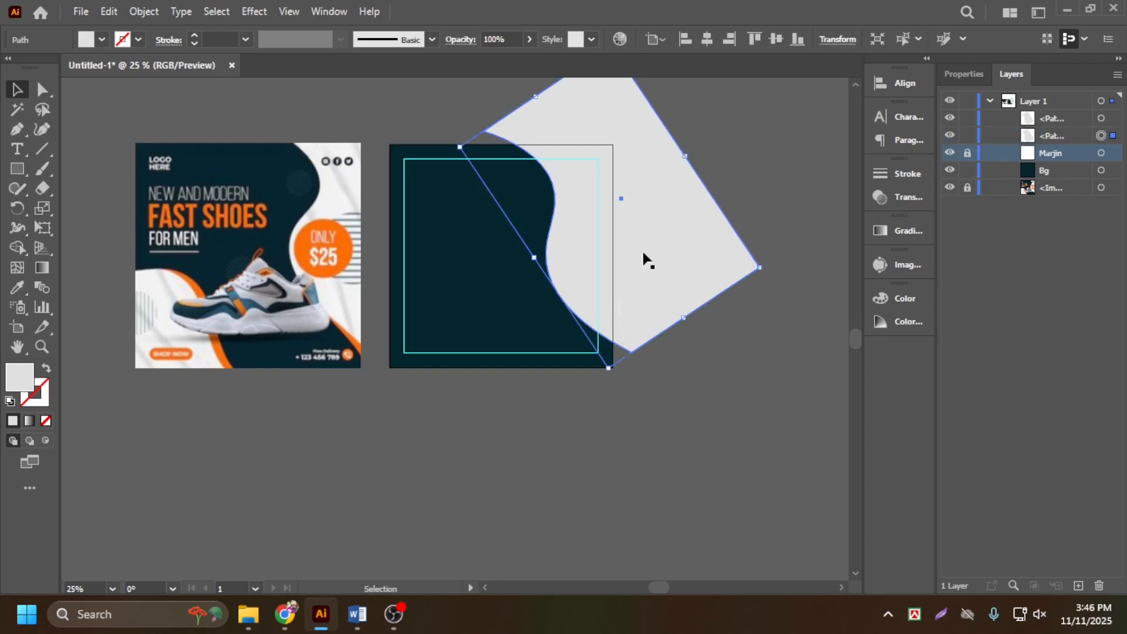
Select the rear copy of the curved grey shape and fill it with the orange sampled from the poster
left_click(1055, 138)
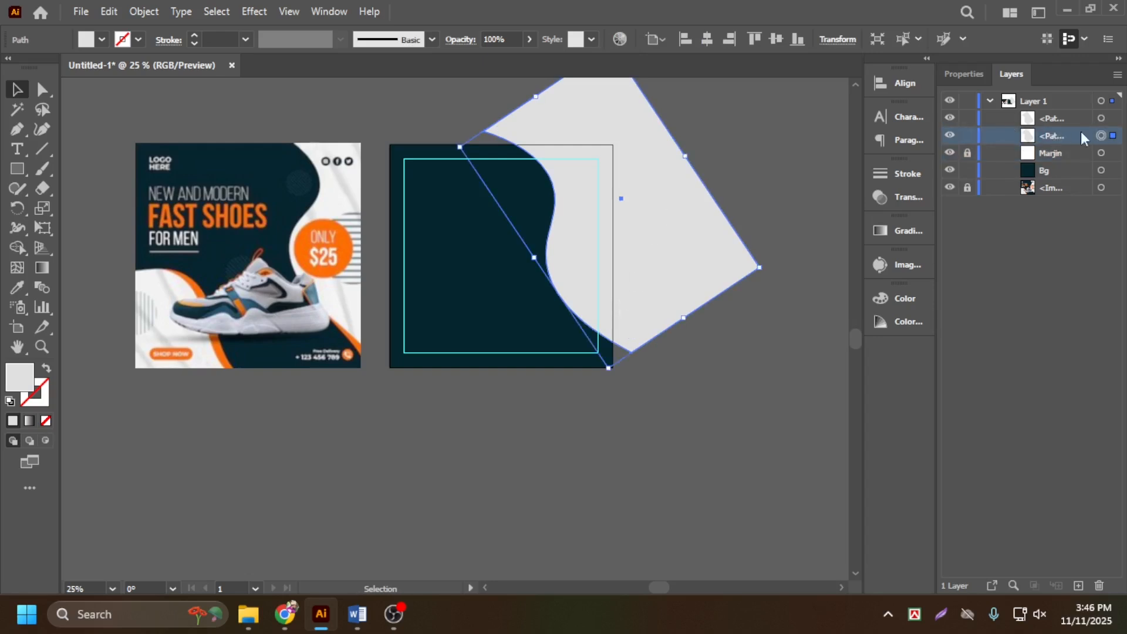
left_click(950, 136)
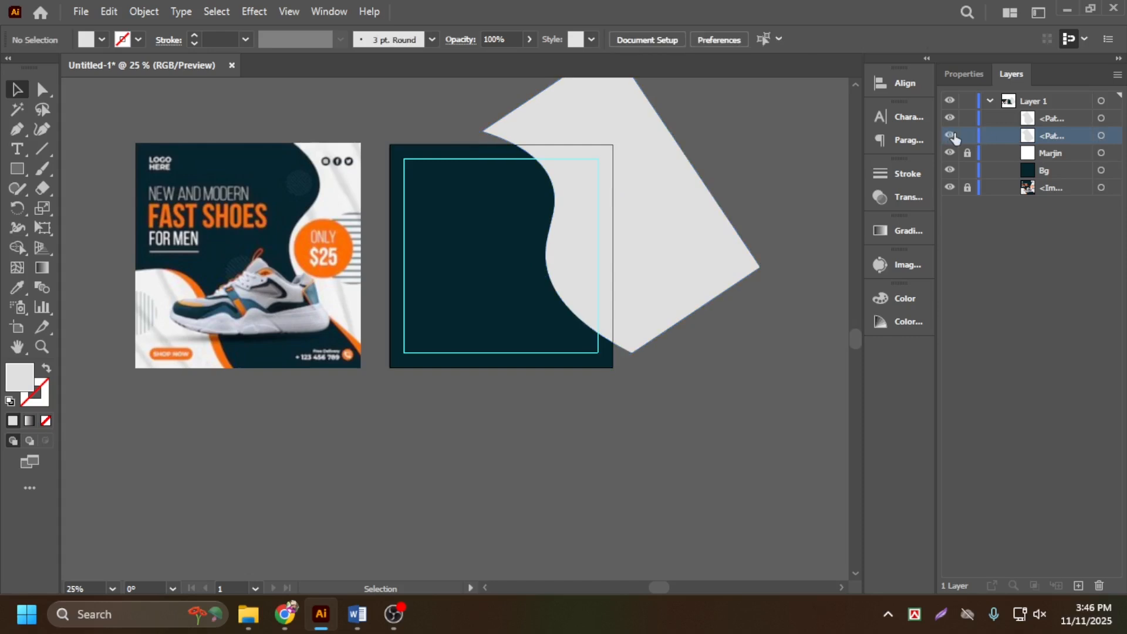
left_click(1112, 138)
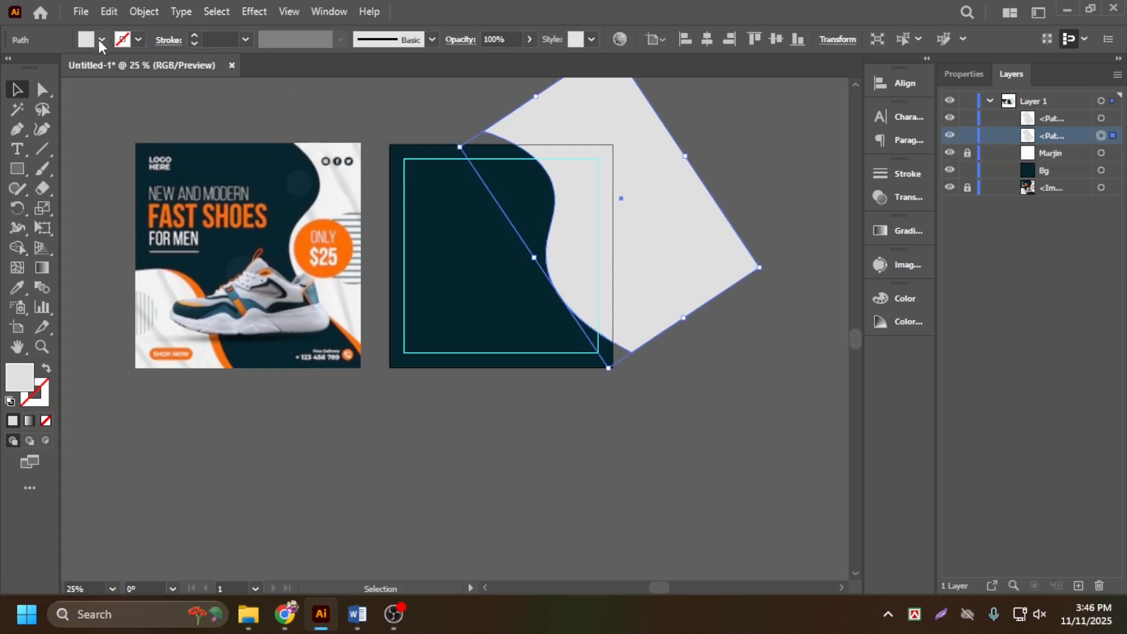
left_click(16, 289)
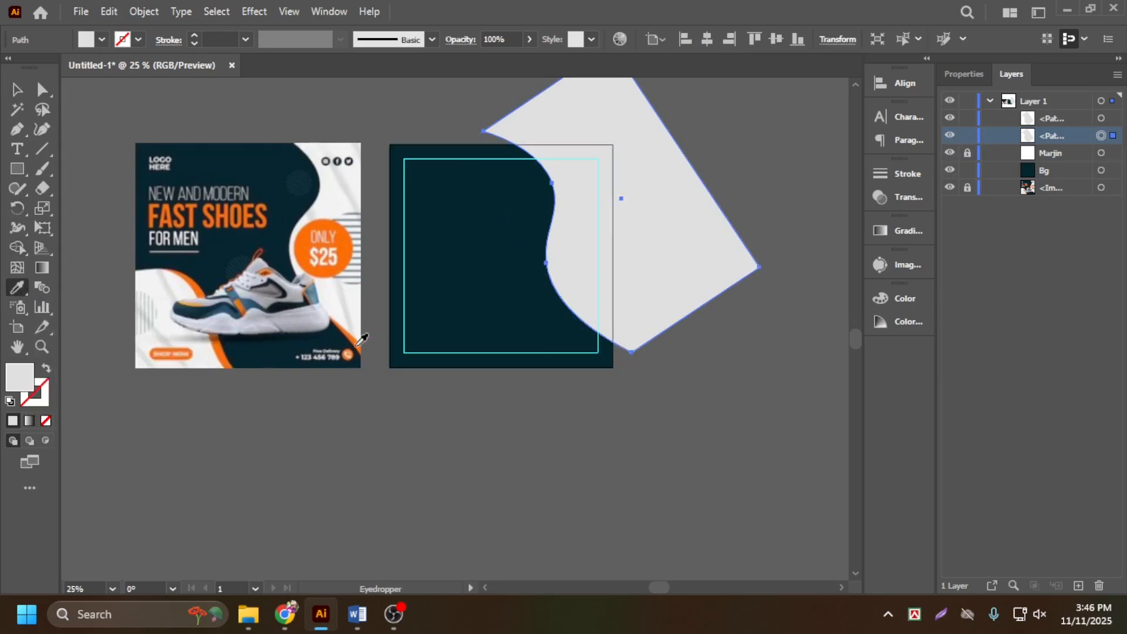
left_click(359, 343)
left_click(16, 90)
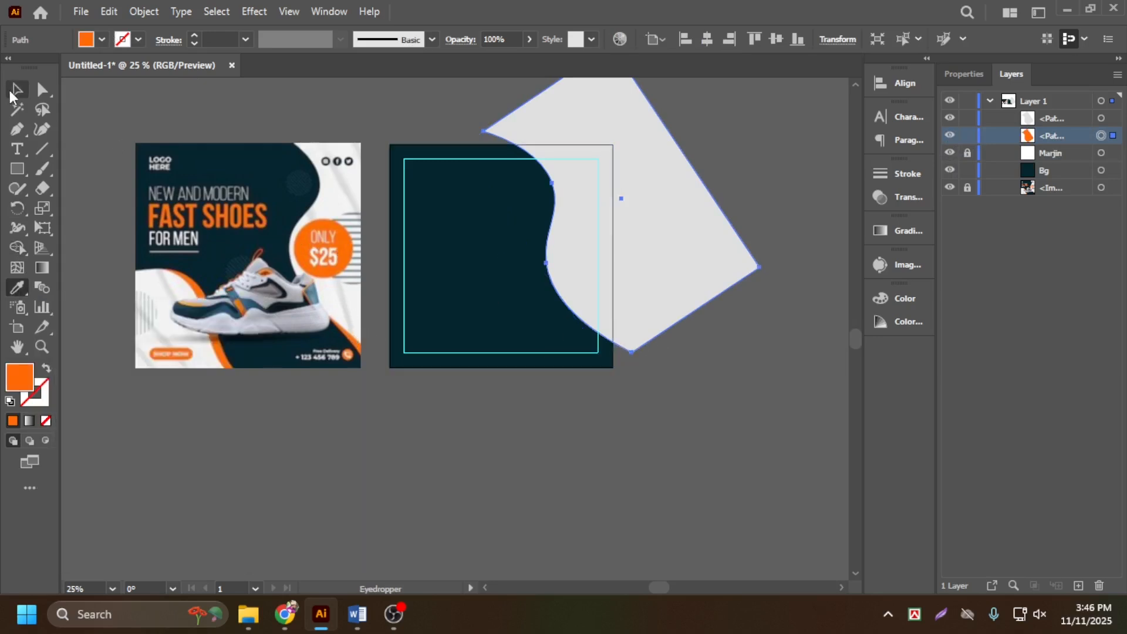
Lock the front grey shape and pull the orange copy's lower corner and middle curve anchor outward to form a tapering orange band
left_click(967, 119)
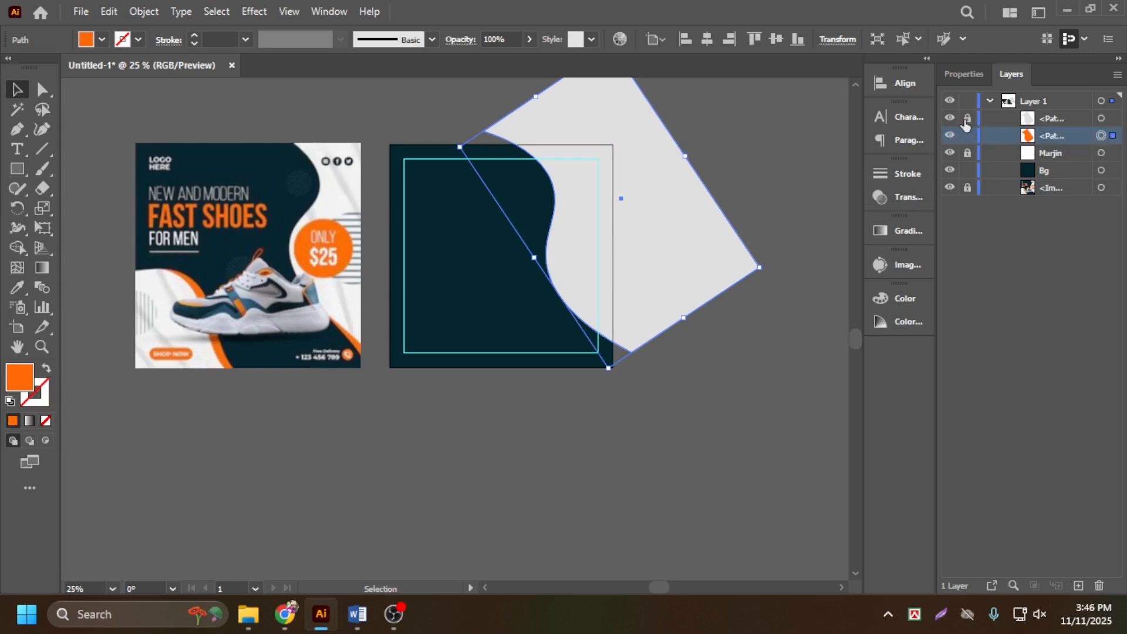
left_click(41, 132)
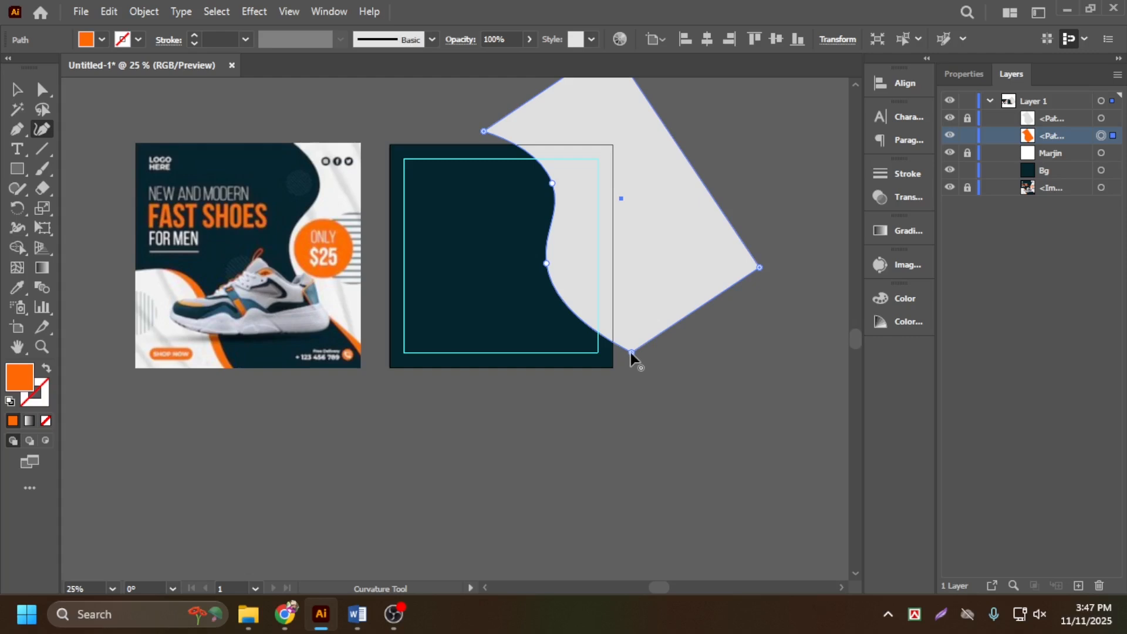
left_click_drag(632, 352, 620, 360)
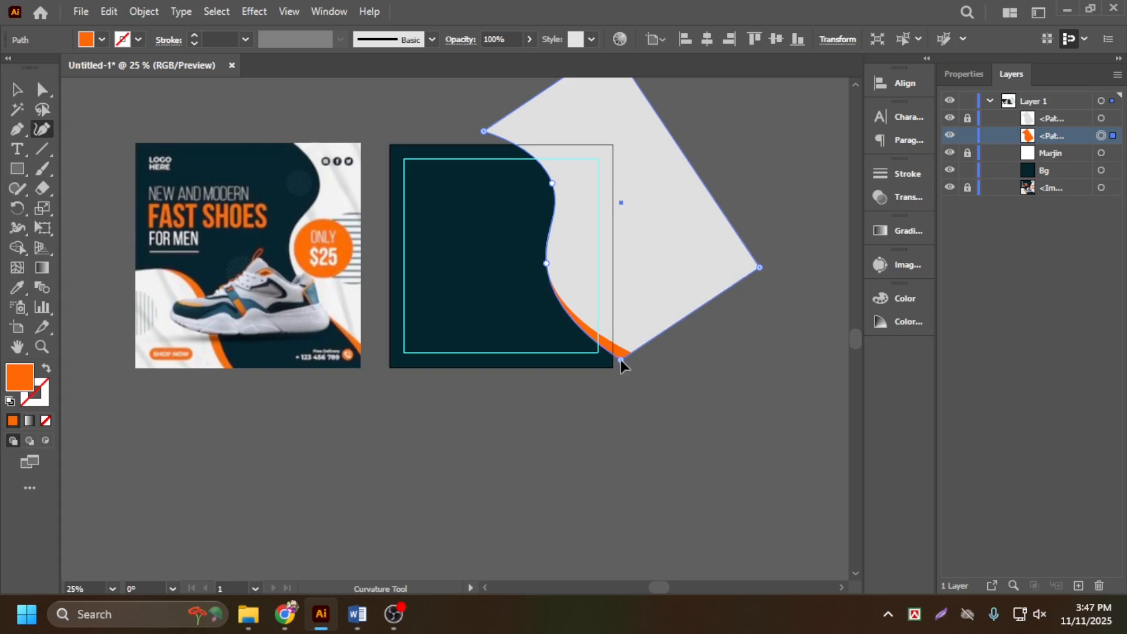
left_click_drag(621, 361, 623, 364)
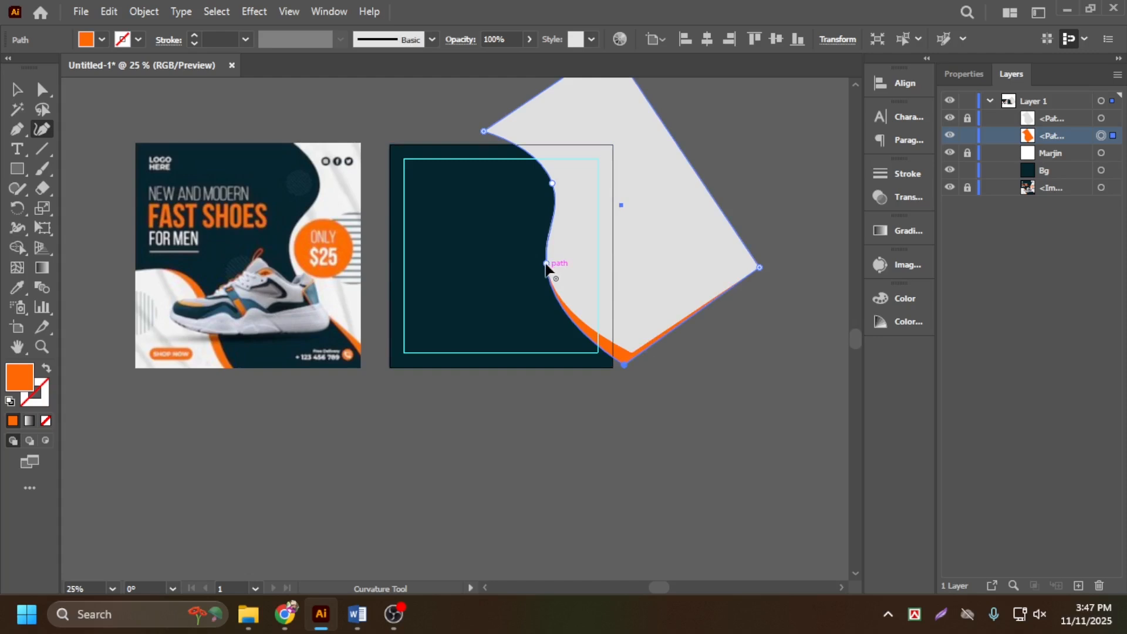
left_click_drag(548, 264, 544, 267)
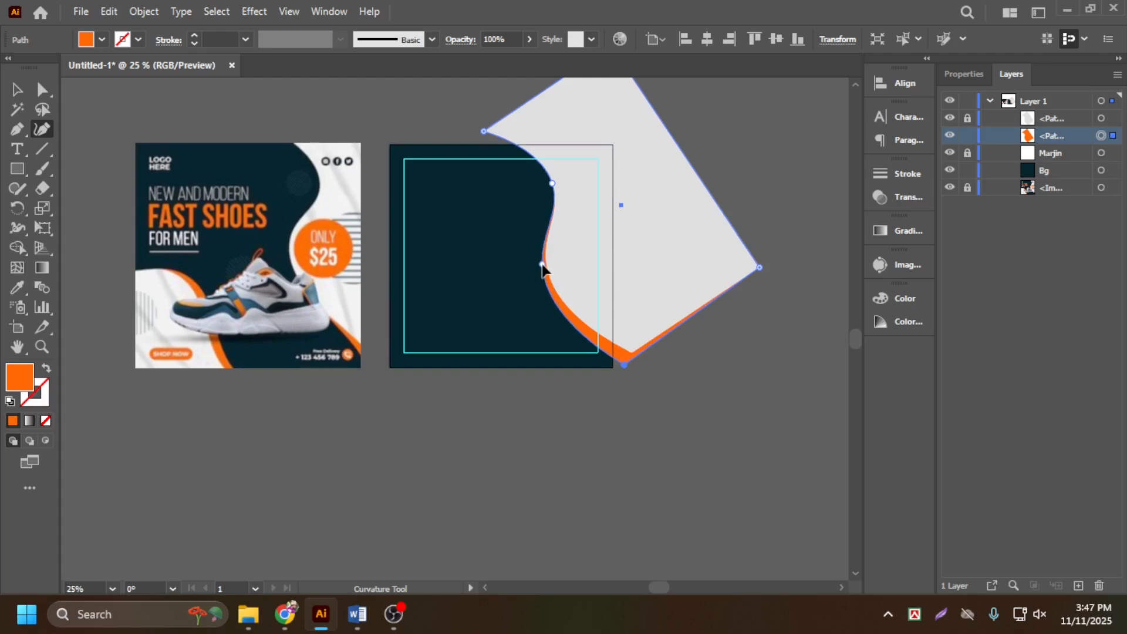
left_click(969, 119)
left_click(16, 90)
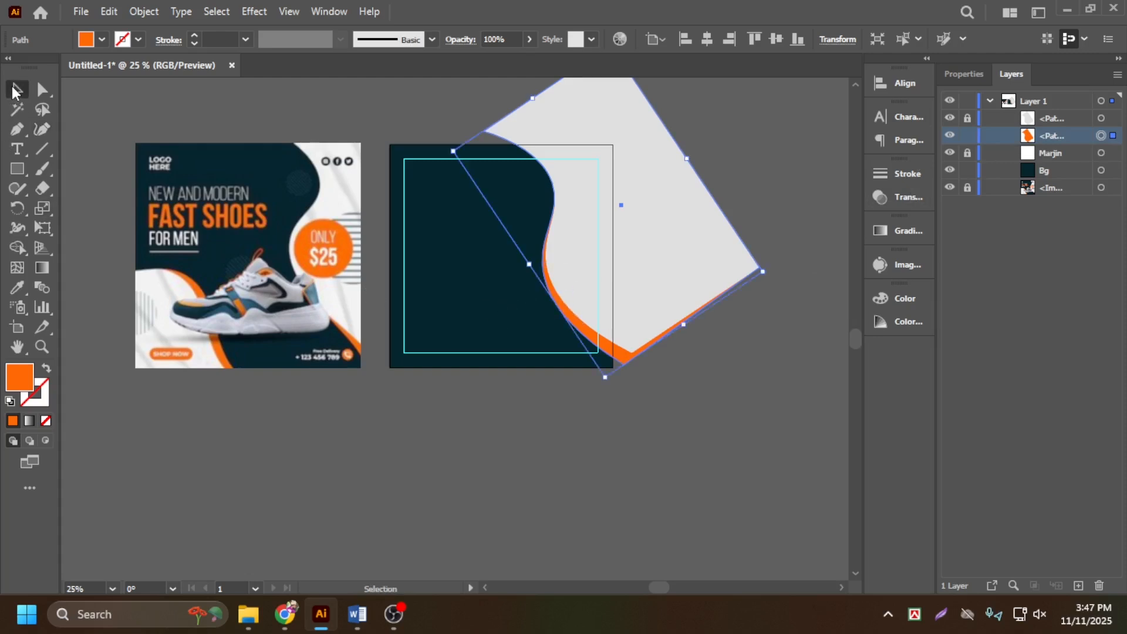
left_click(417, 442)
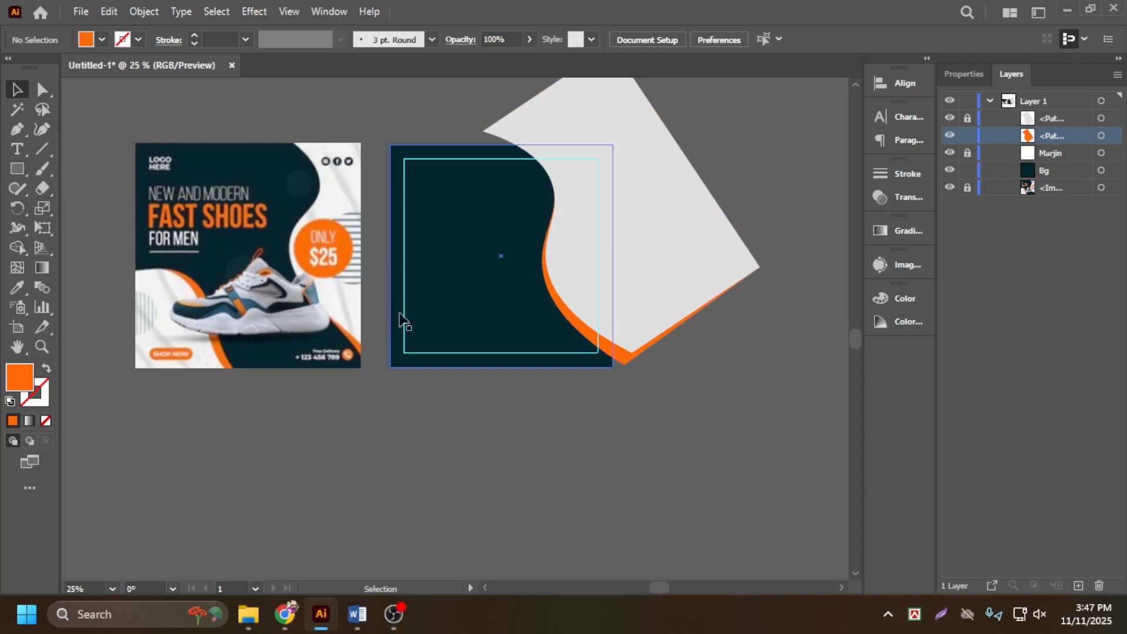
Draw an orange rectangle, rotate it diagonally, and position it over the artboard's lower-left corner, removing the stray small rectangle
left_click(17, 169)
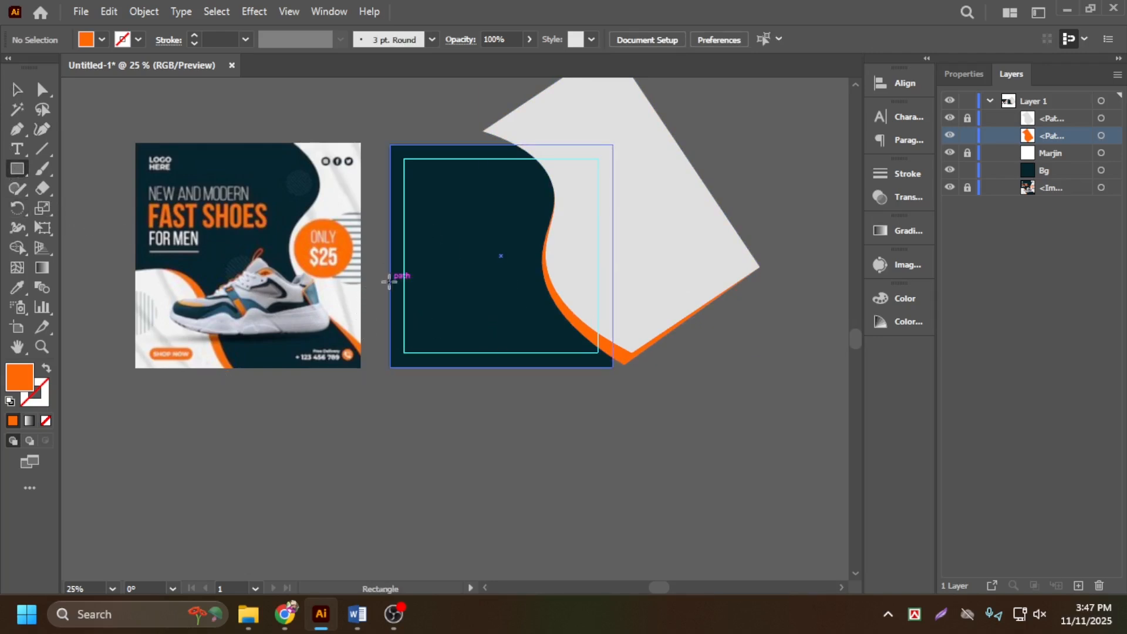
mouse_move(370, 249)
left_mouse_down()
mouse_move(445, 443)
mouse_move(476, 397)
mouse_move(466, 406)
mouse_move(485, 423)
mouse_move(542, 317)
mouse_move(520, 363)
mouse_move(511, 356)
left_mouse_up()
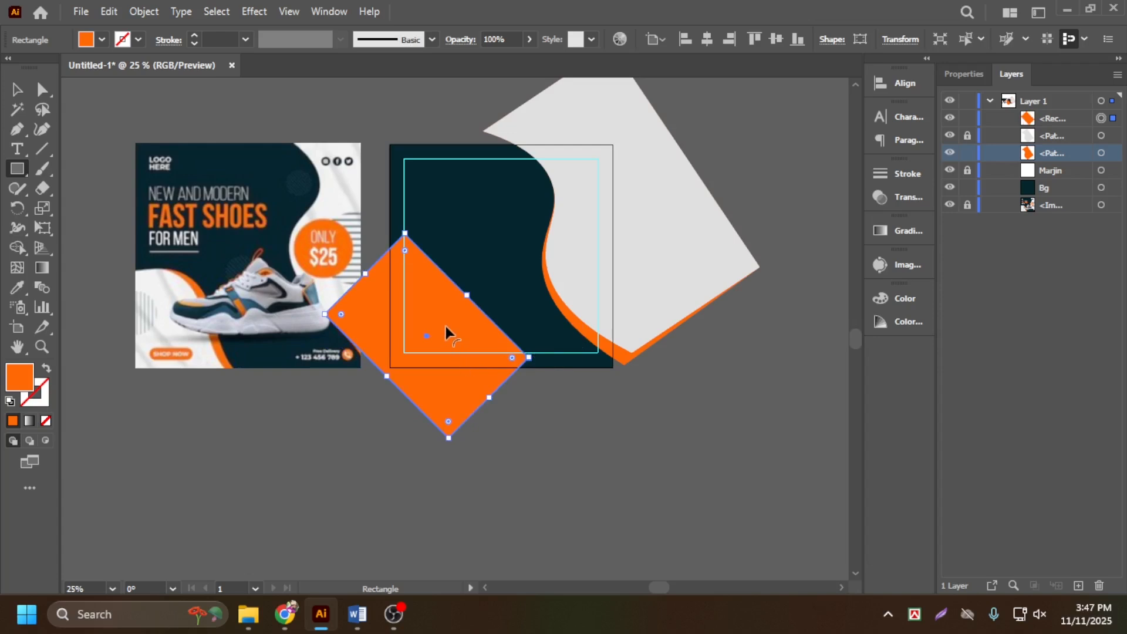
left_click_drag(446, 326, 399, 353)
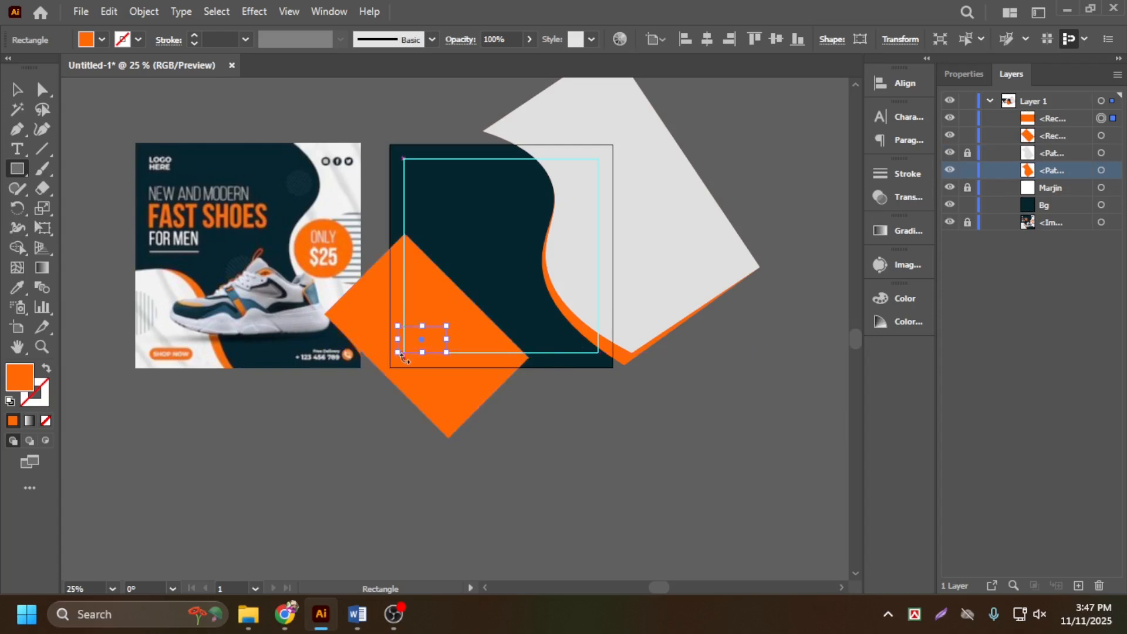
key("Delete")
key("v")
left_click_drag(442, 311, 417, 341)
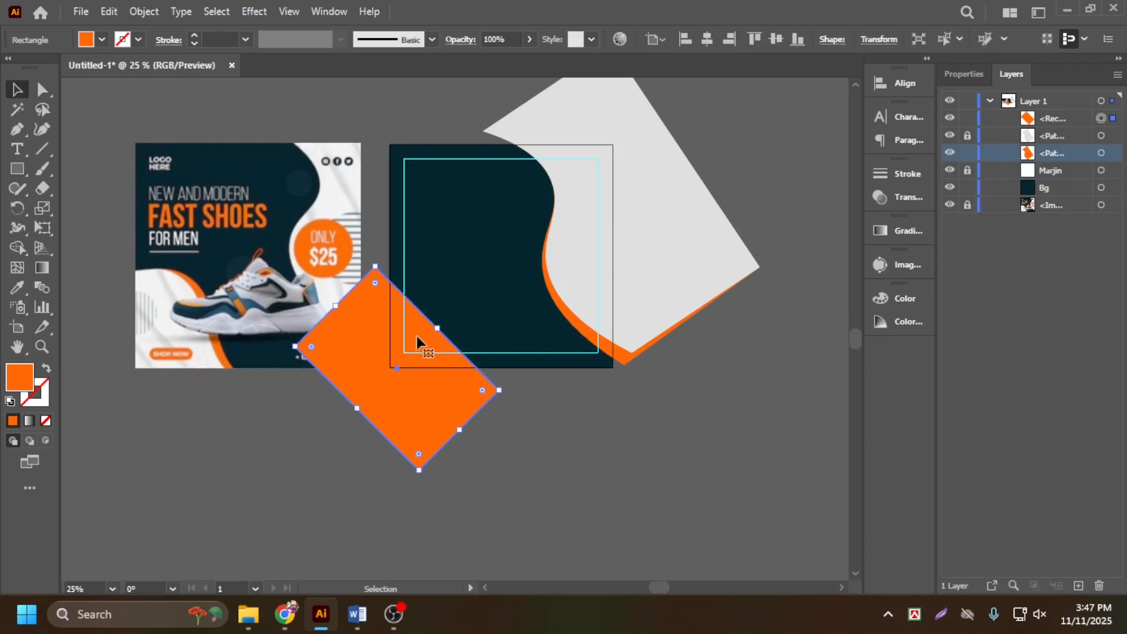
Curve the rotated orange rectangle's upper-right edge into a hump and dip with the Curvature tool, and fill it with the upper-right shape's light grey
left_click(37, 135)
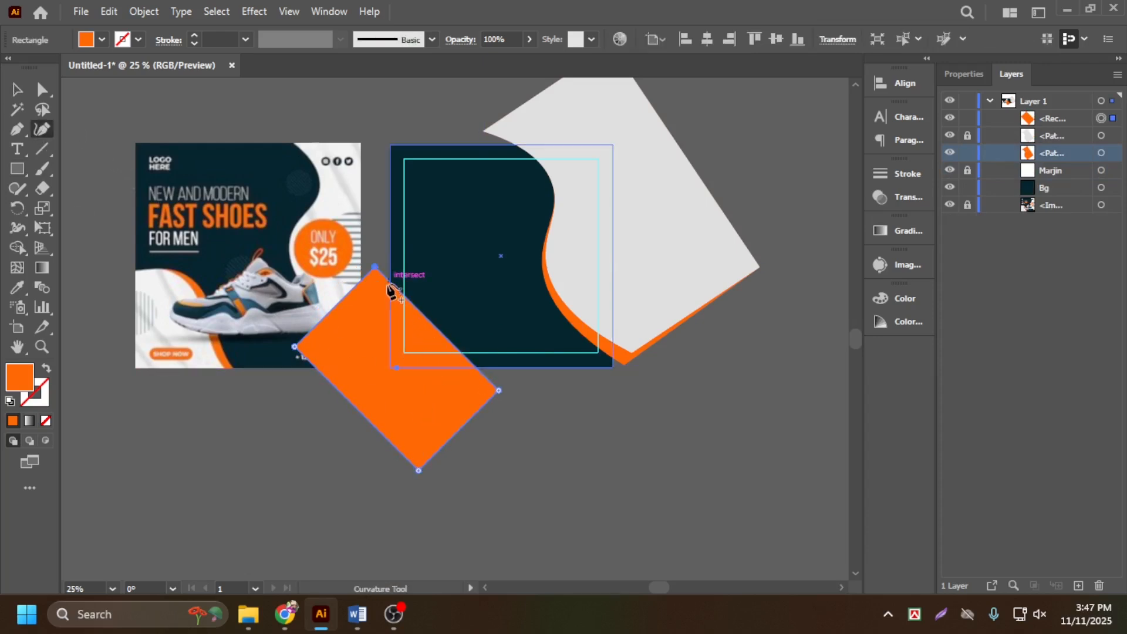
scroll(392, 288, "up", 1)
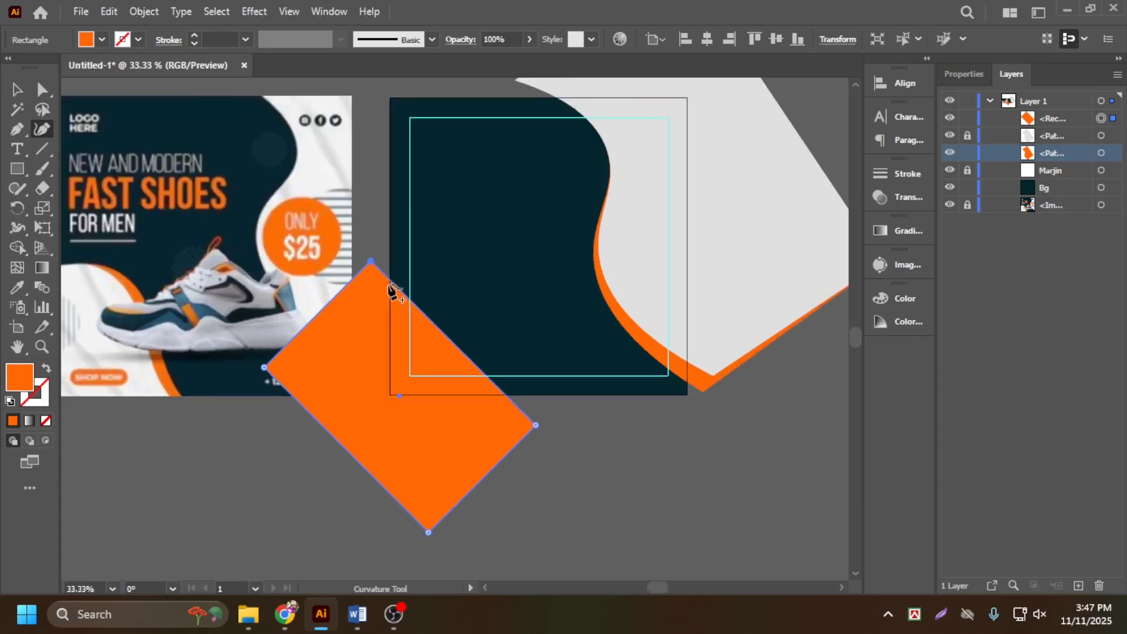
scroll(390, 288, "down", 1)
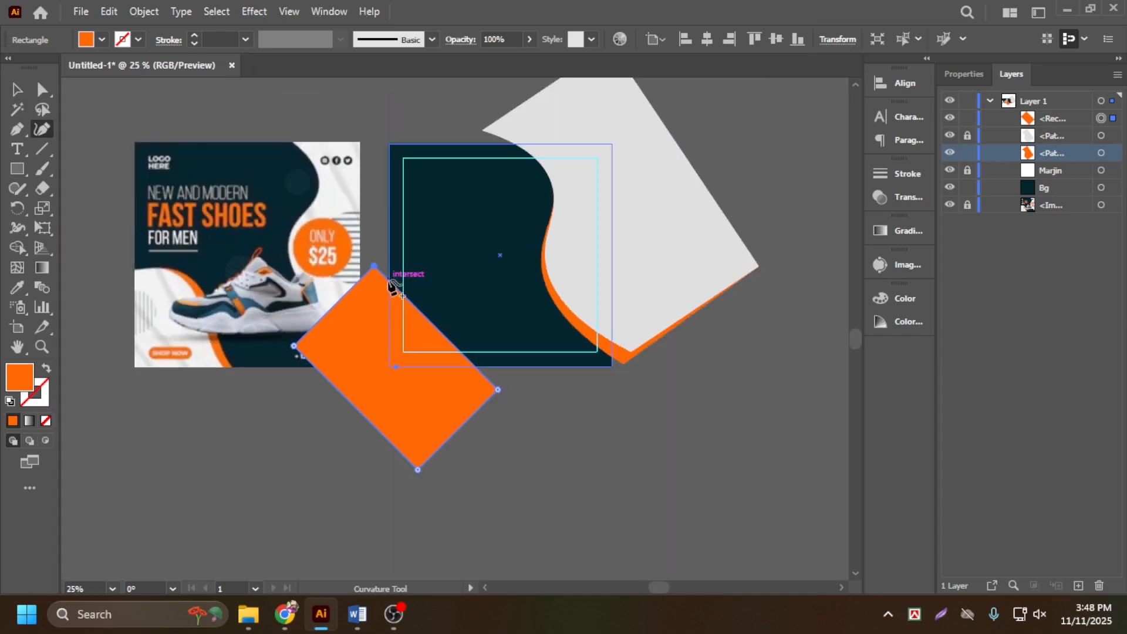
left_click(389, 279)
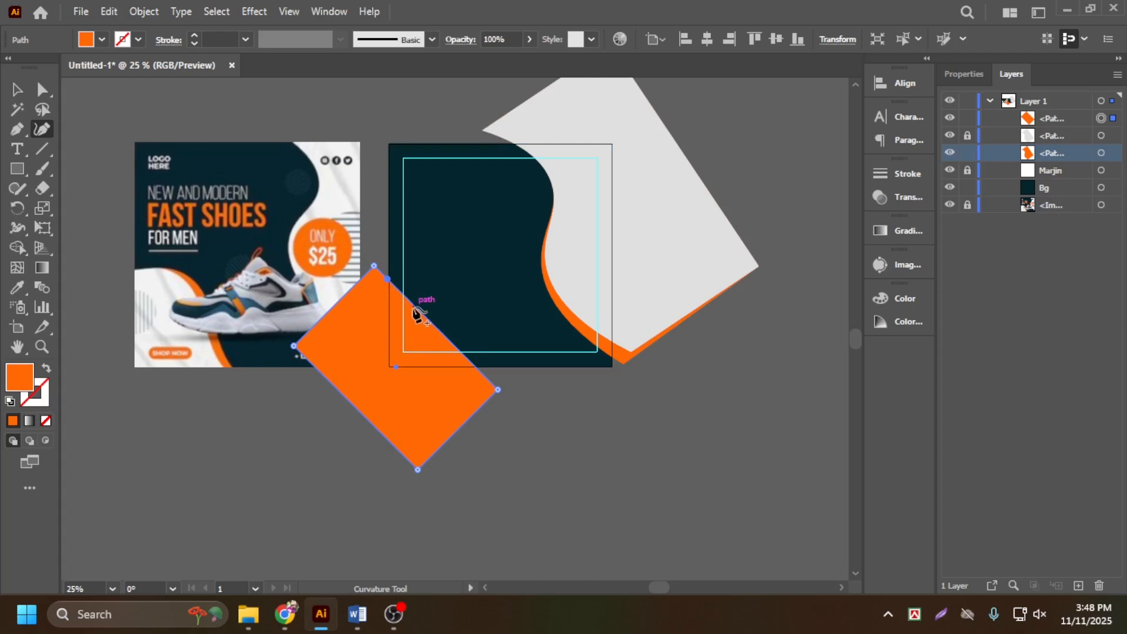
left_click_drag(420, 311, 431, 287)
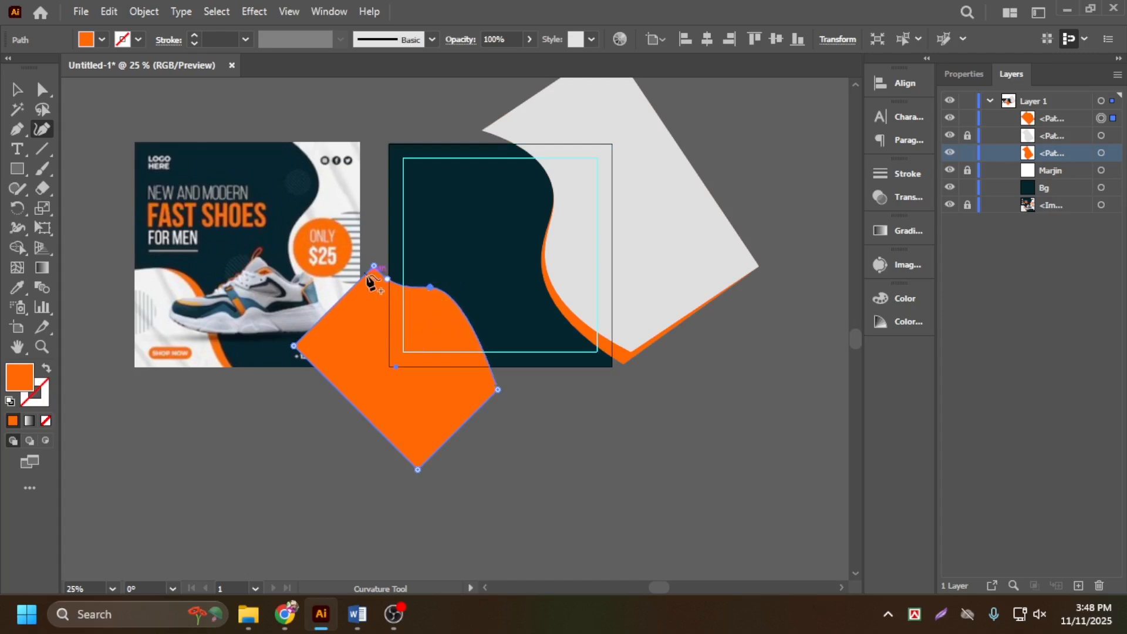
left_click_drag(374, 266, 349, 285)
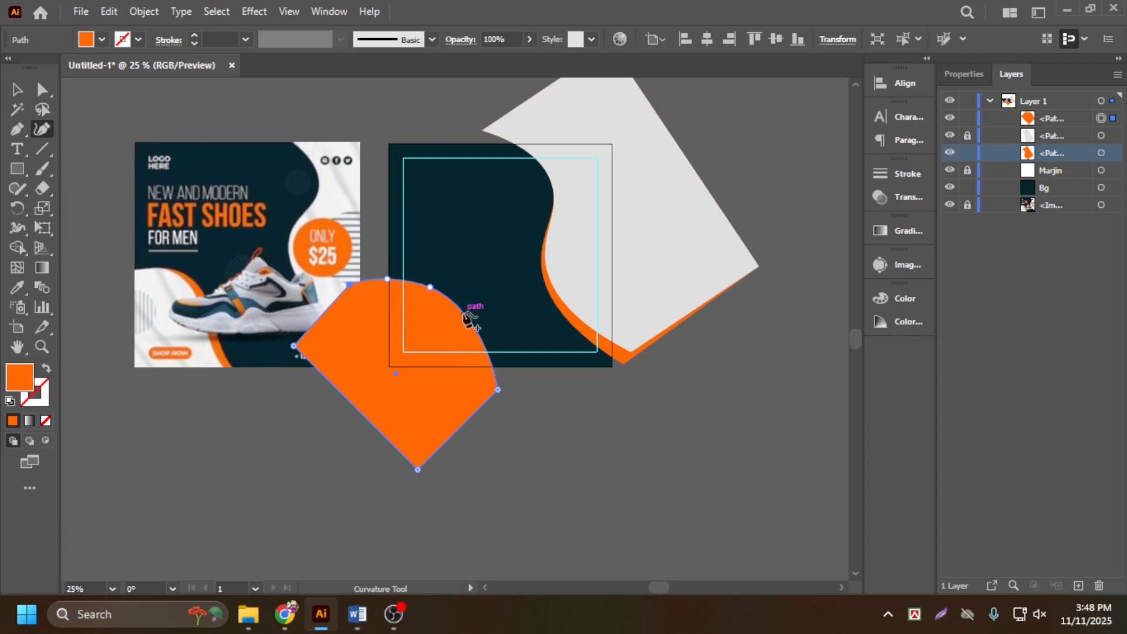
left_click_drag(474, 317, 456, 340)
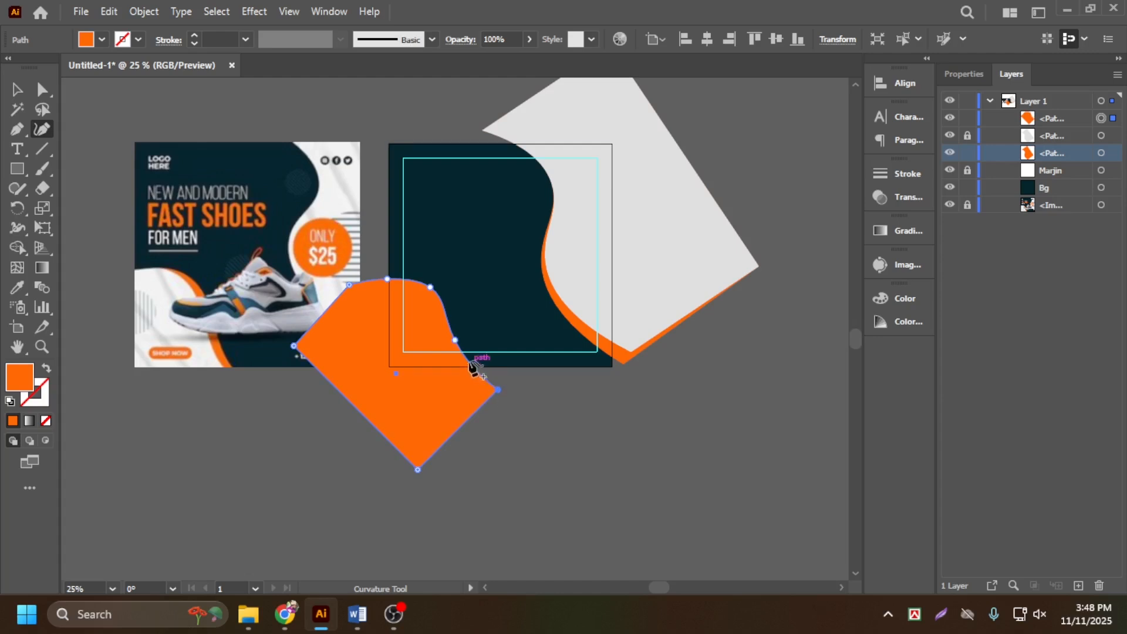
mouse_move(455, 341)
left_mouse_down()
mouse_move(464, 336)
mouse_move(449, 341)
left_mouse_up()
left_click(432, 288)
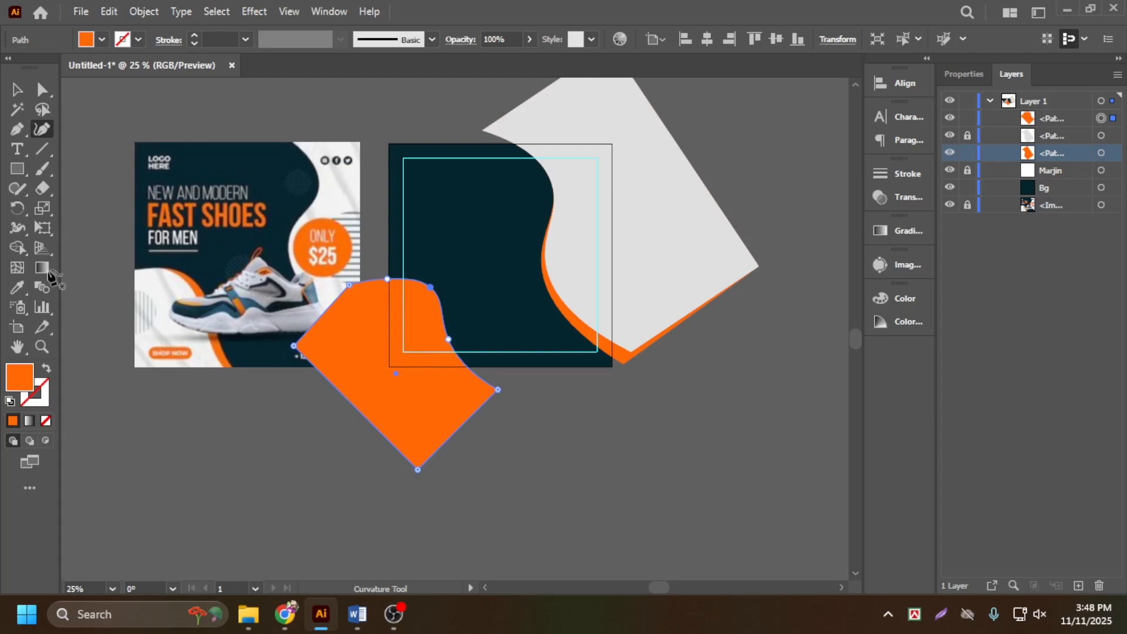
left_click(17, 288)
left_click(594, 189)
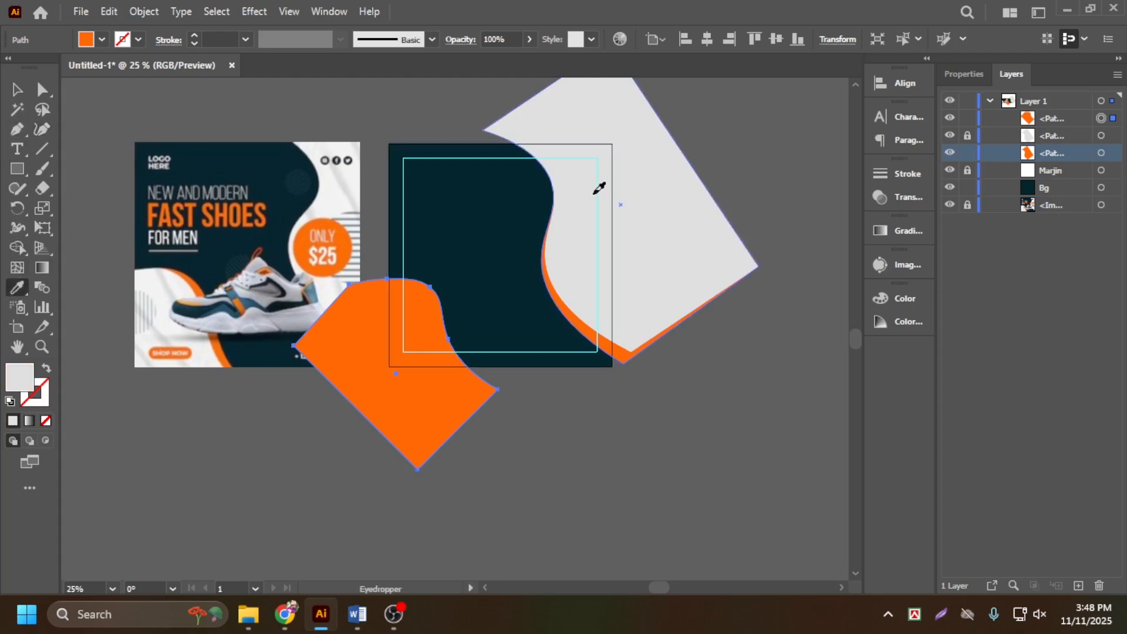
Duplicate the lower-left curved grey shape in place, behind the original
left_click(15, 97)
left_click(319, 418)
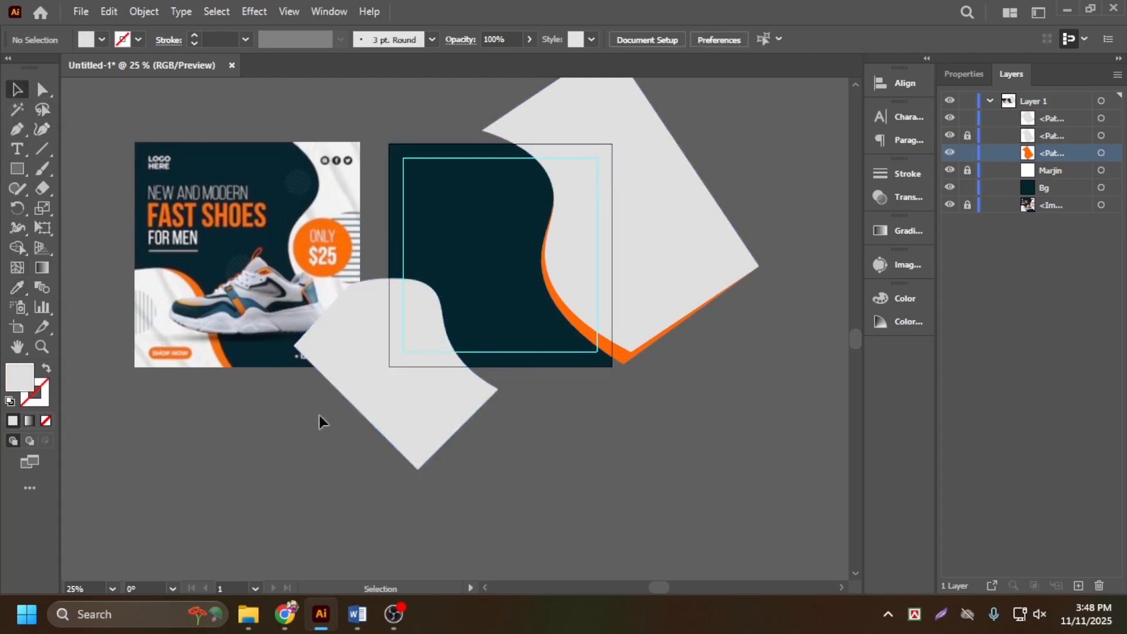
left_click(419, 373, "ctrl")
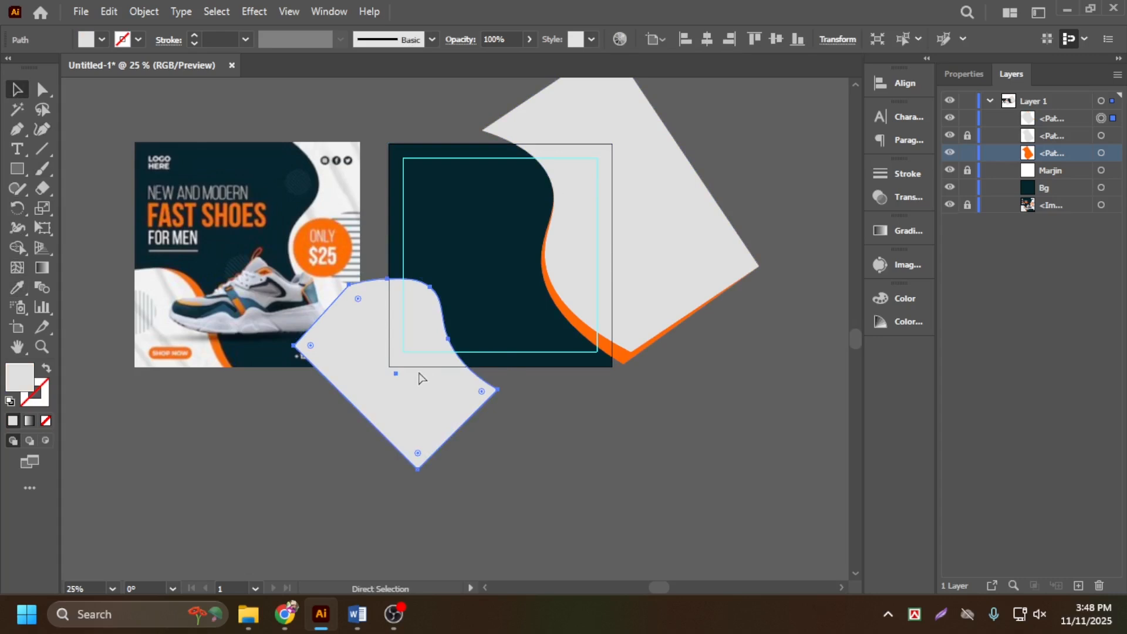
key("ctrl+b")
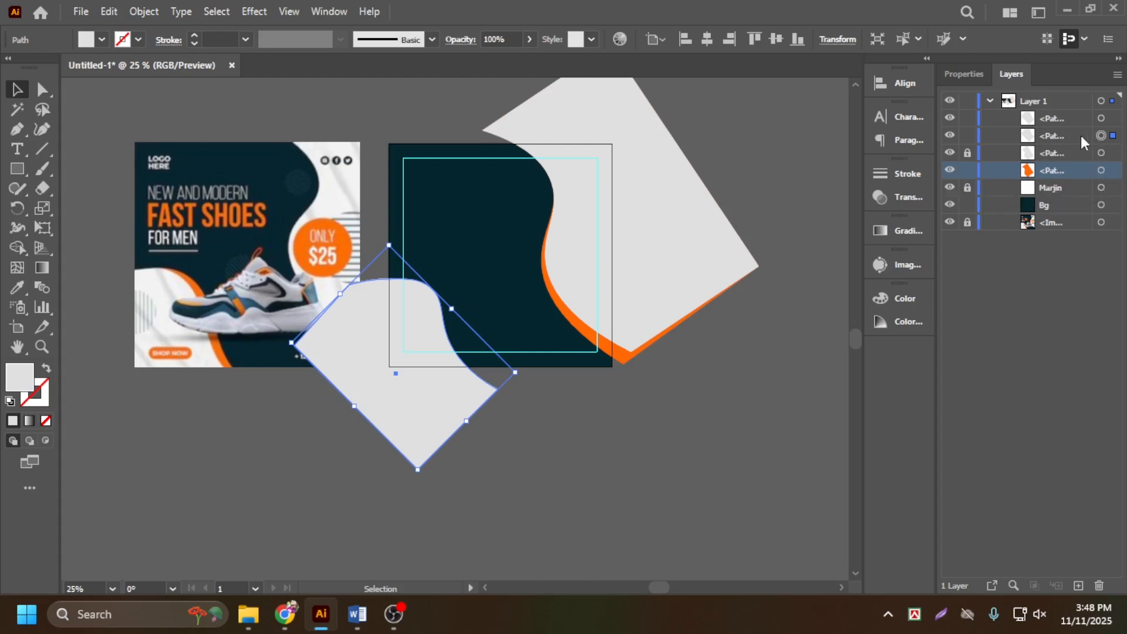
Lock the front lower-left grey shape and fill its rear copy with the orange sampled from the poster
left_click(1044, 136)
left_click(950, 136)
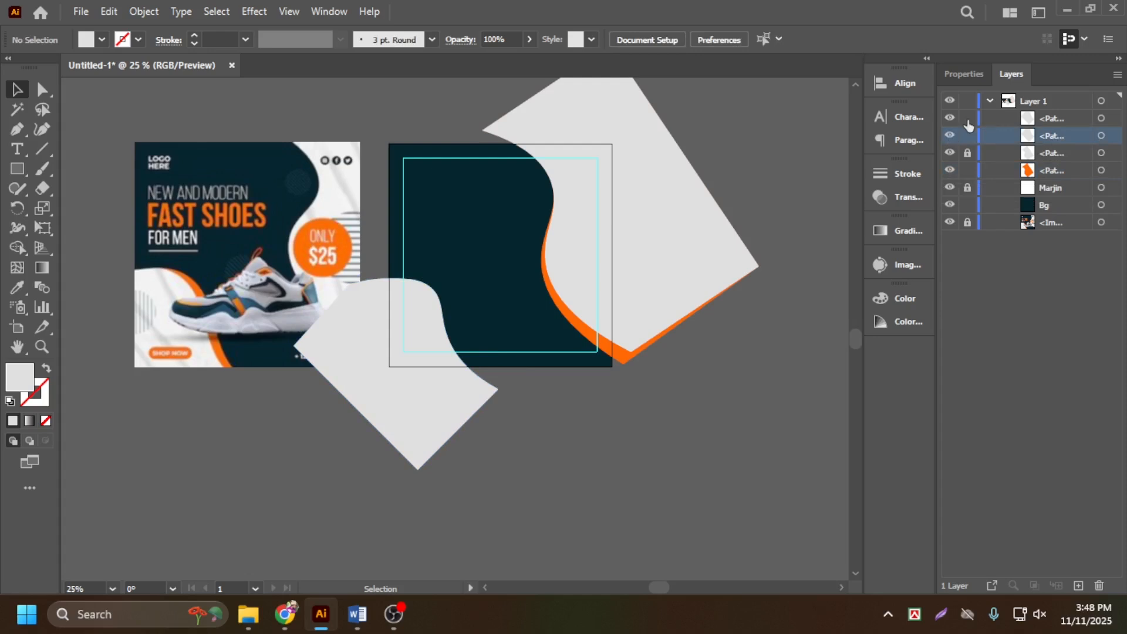
left_click(967, 119)
left_click(1109, 140)
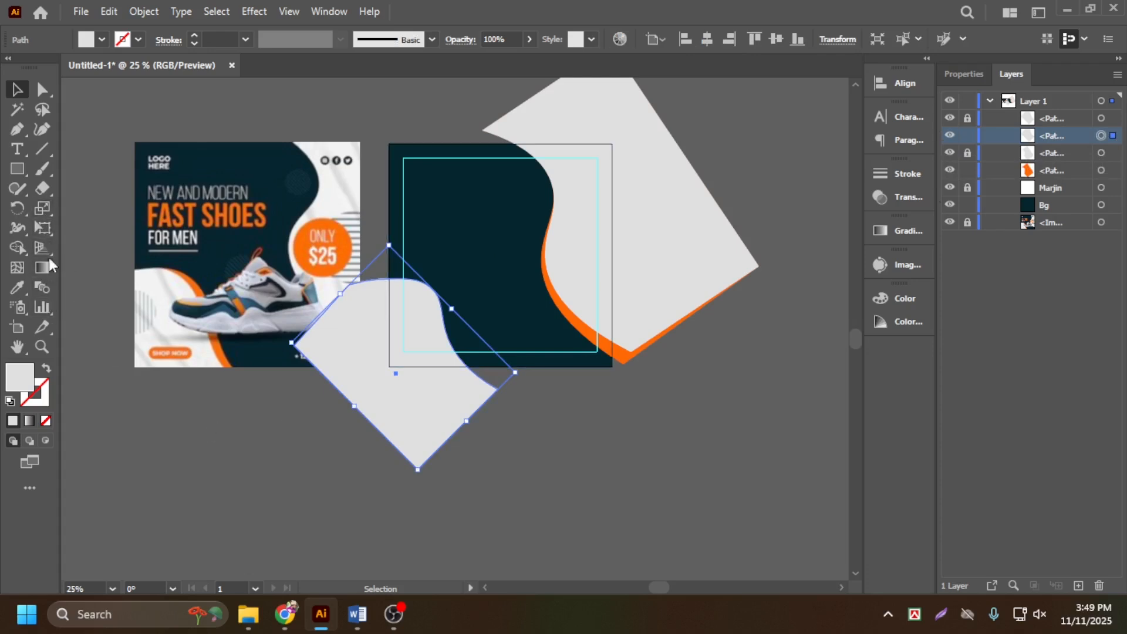
left_click(17, 288)
left_click(289, 233)
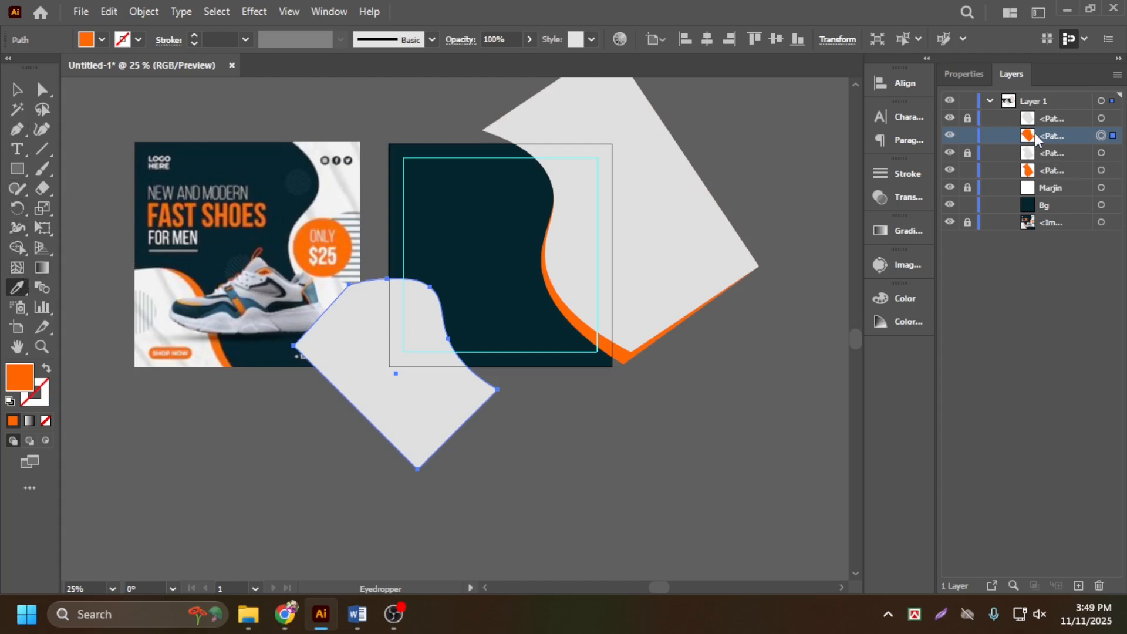
Pull the orange copy's lower-right corner and curve anchors outward with the Curvature tool to form an orange band along the grey edge
left_click(42, 129)
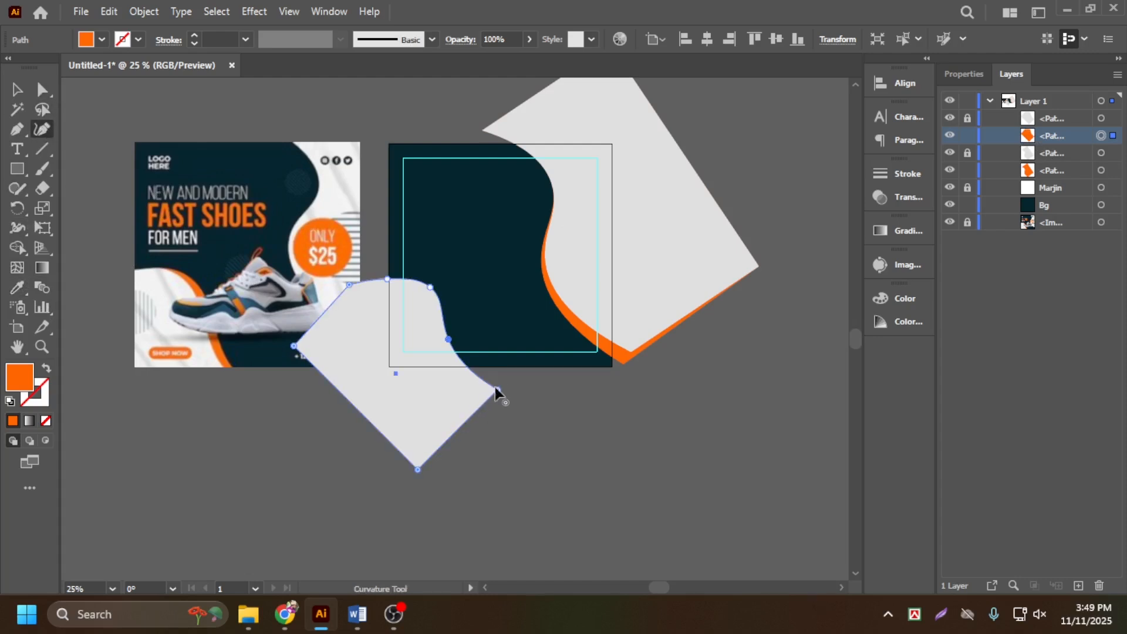
left_click_drag(499, 387, 508, 381)
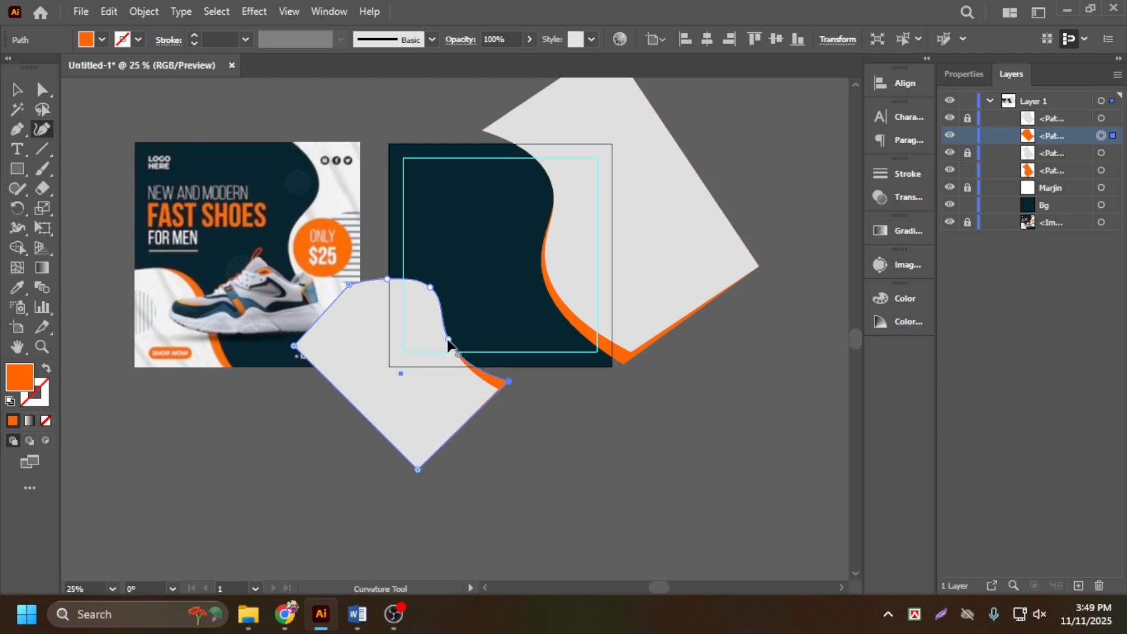
left_click_drag(448, 342, 457, 333)
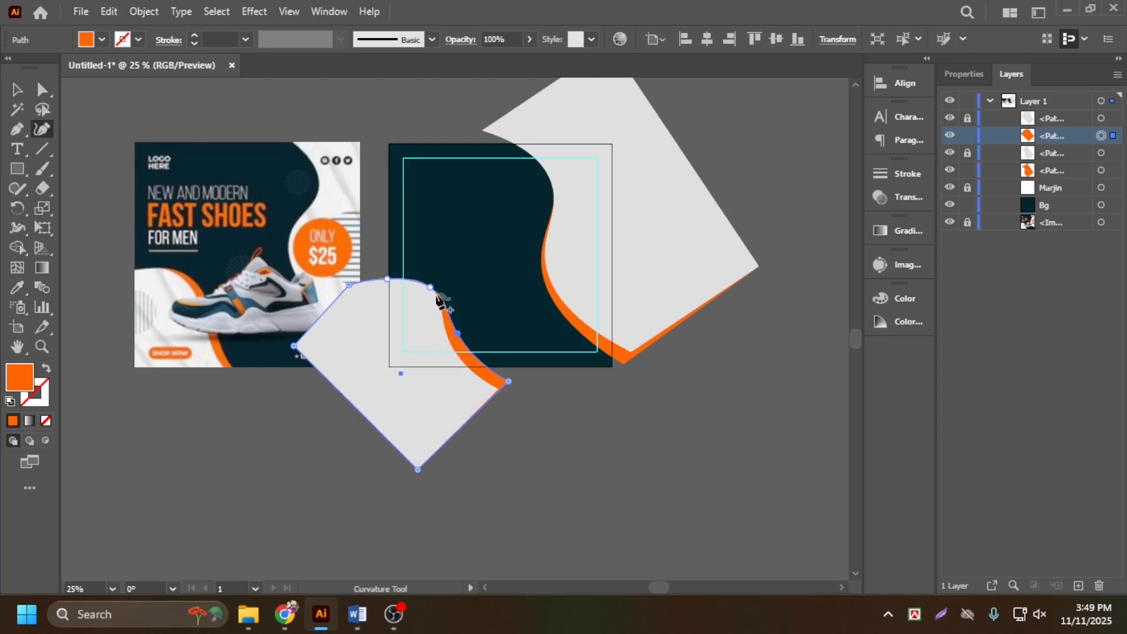
left_click_drag(430, 287, 431, 284)
left_click_drag(458, 336, 459, 344)
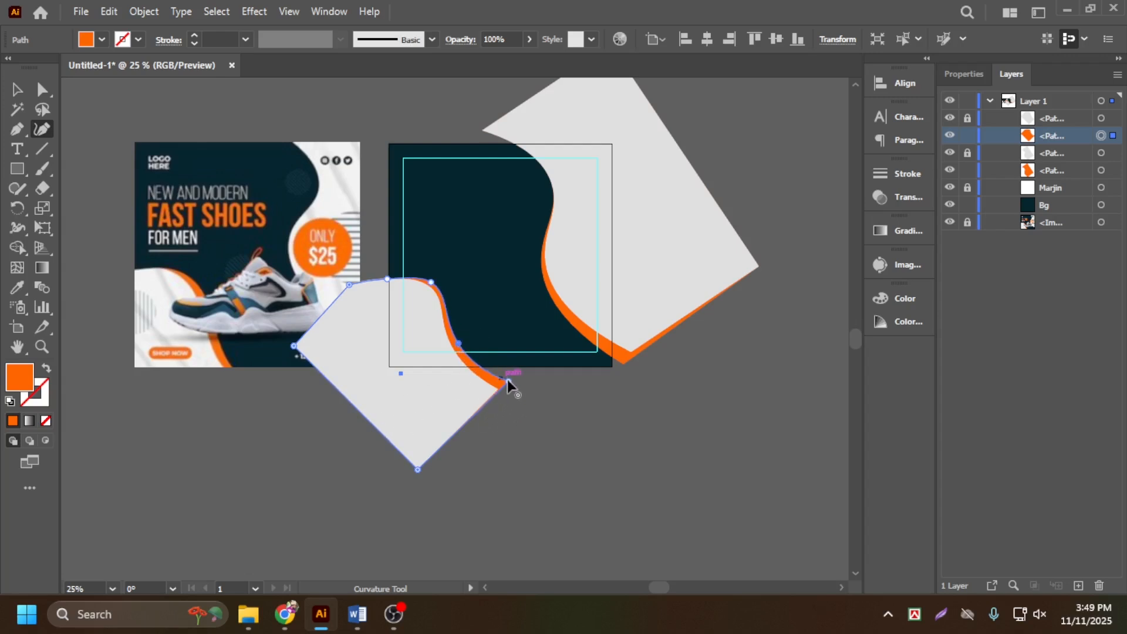
left_click_drag(508, 379, 511, 375)
left_click_drag(459, 343, 460, 338)
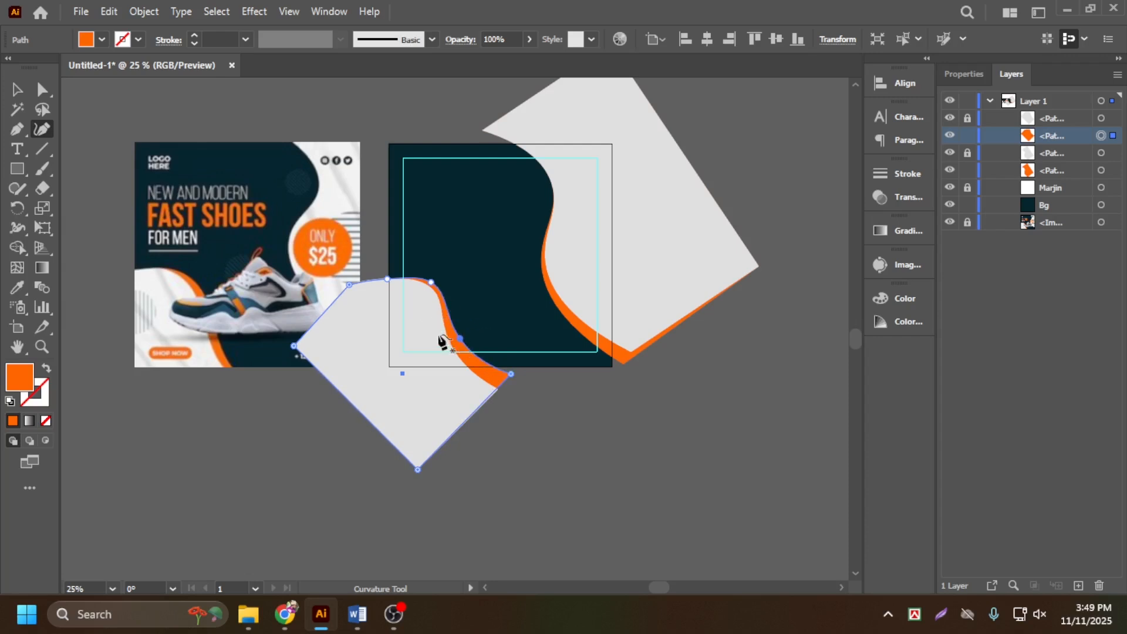
key("ctrl+shift+a")
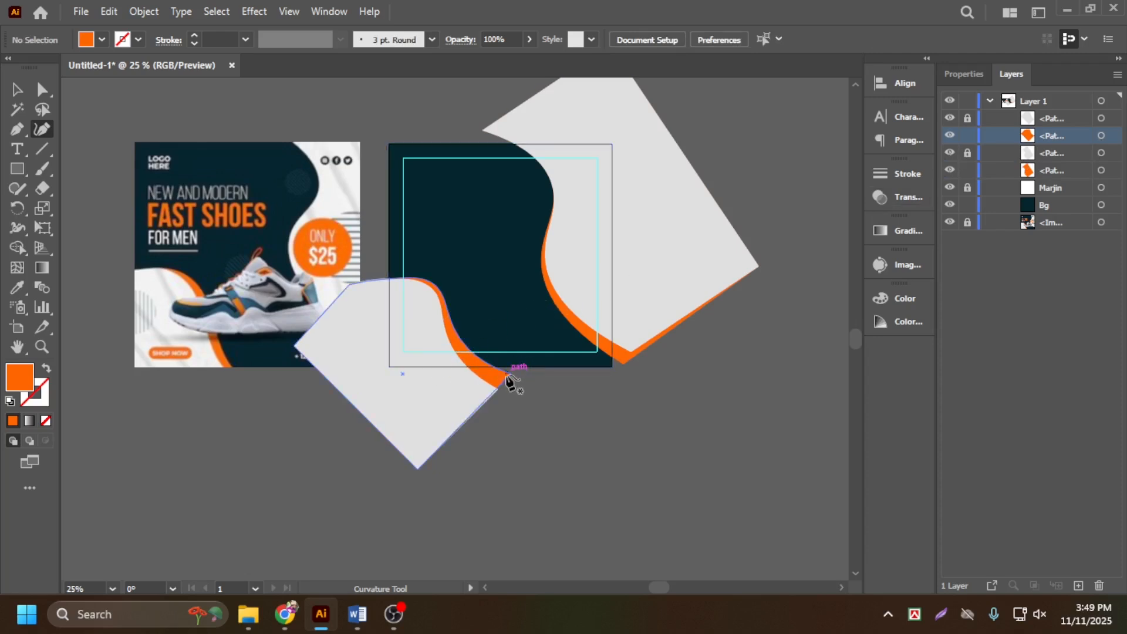
left_click(18, 94)
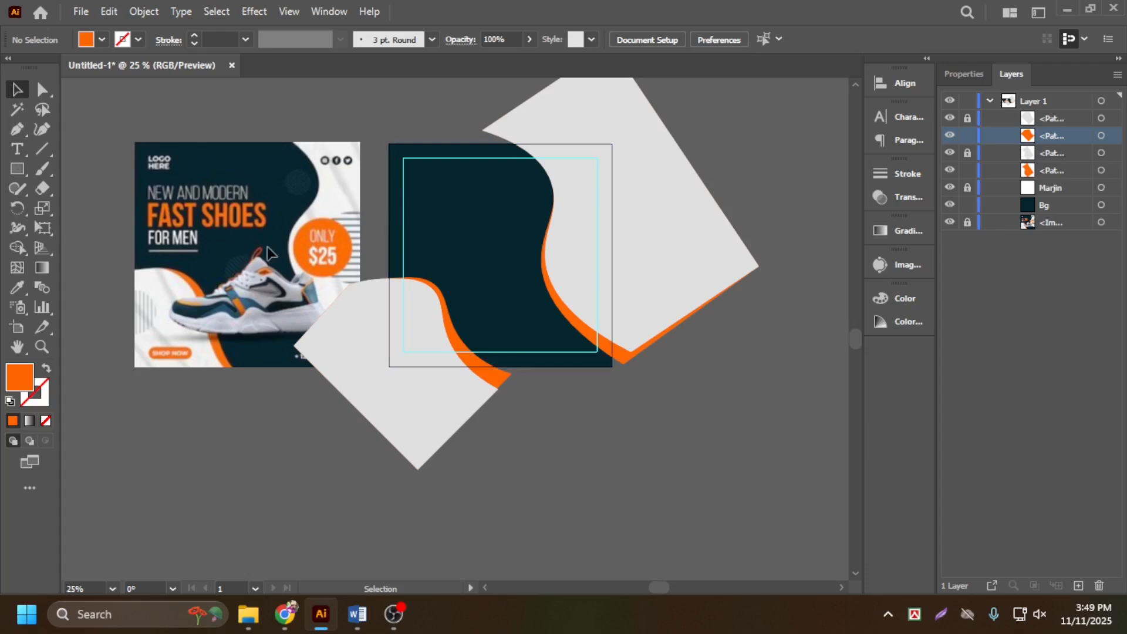
scroll(150, 319, "up", 2)
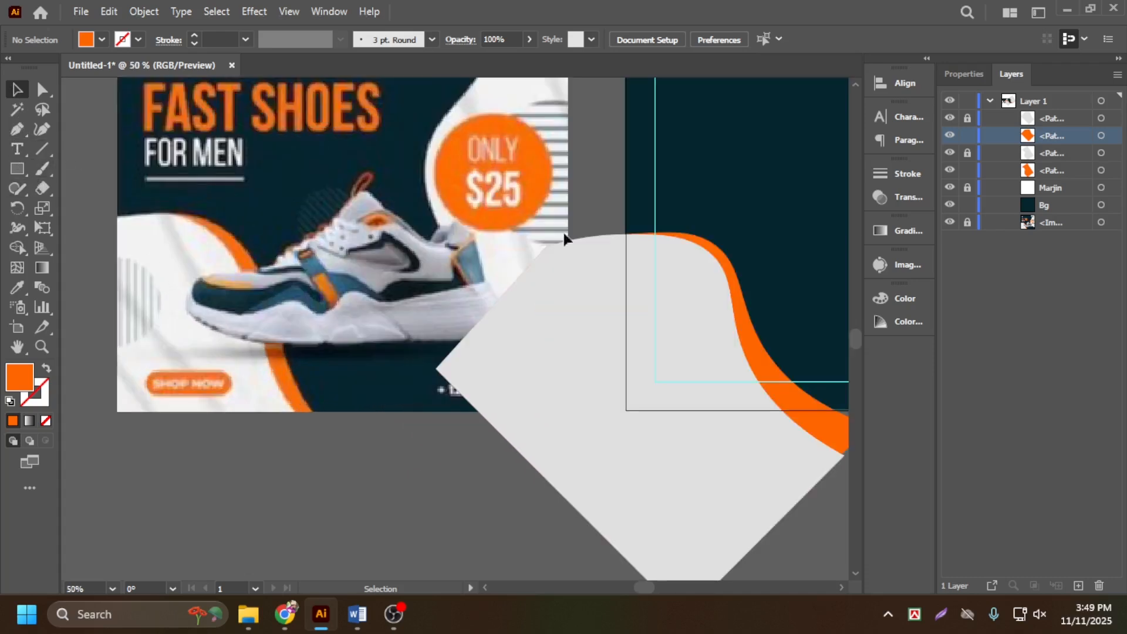
scroll(507, 210, "down", 1)
scroll(587, 151, "up", 2)
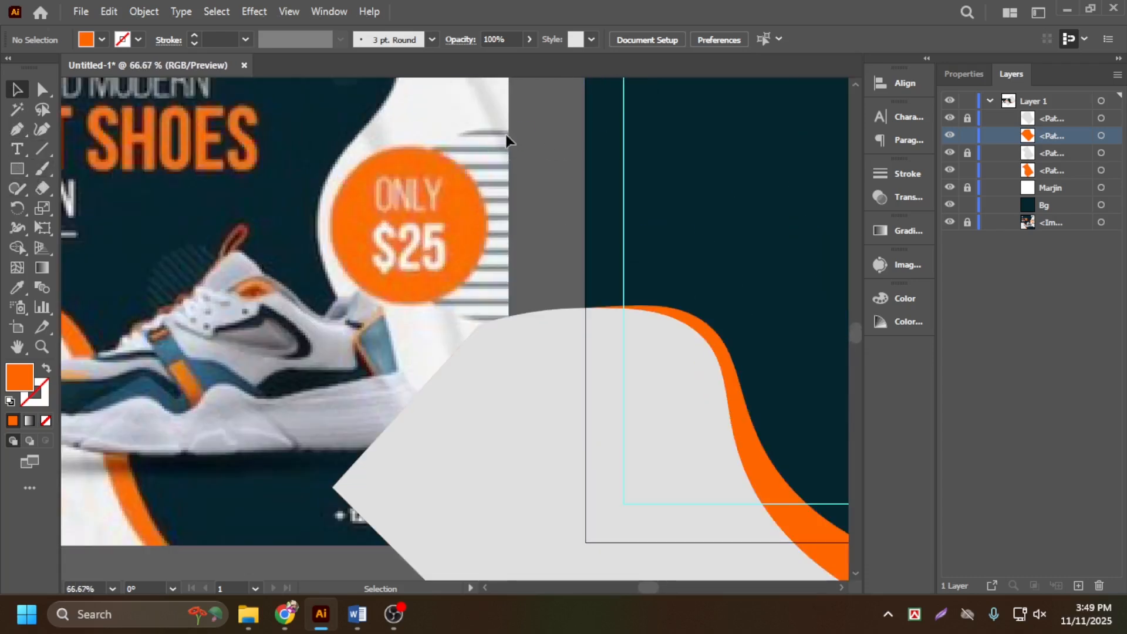
scroll(464, 155, "down", 3)
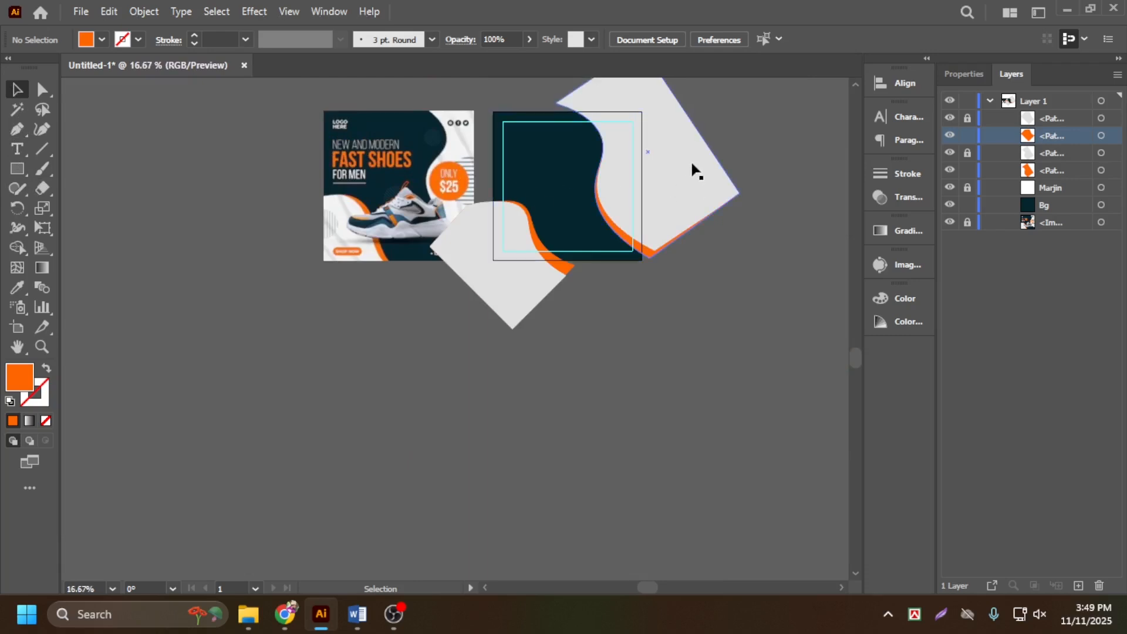
scroll(684, 169, "up", 1)
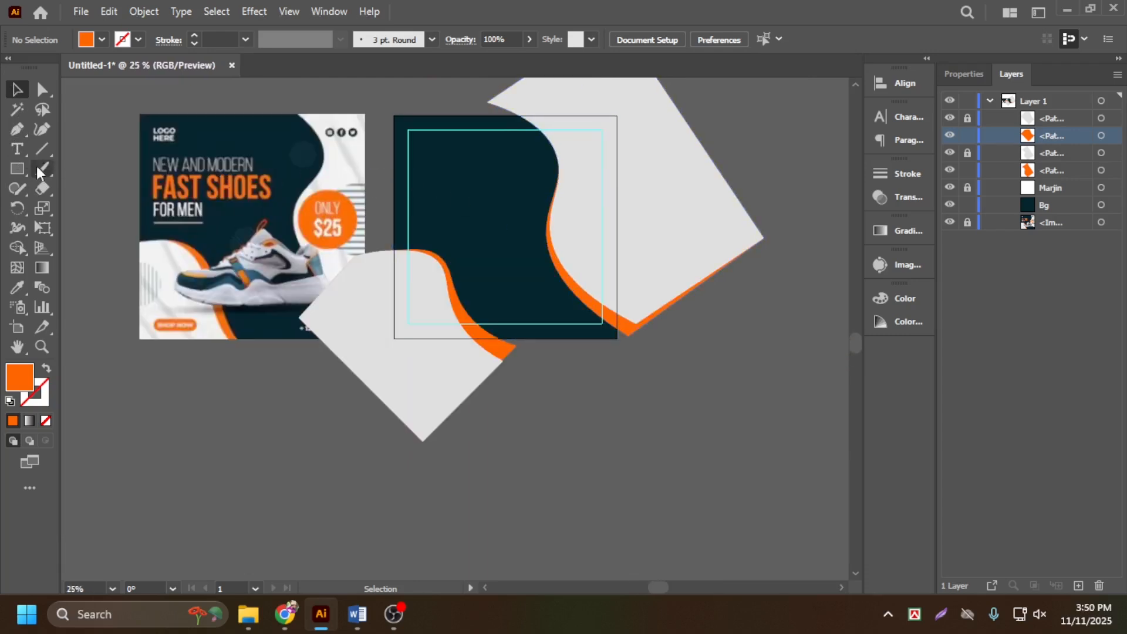
left_click(44, 150)
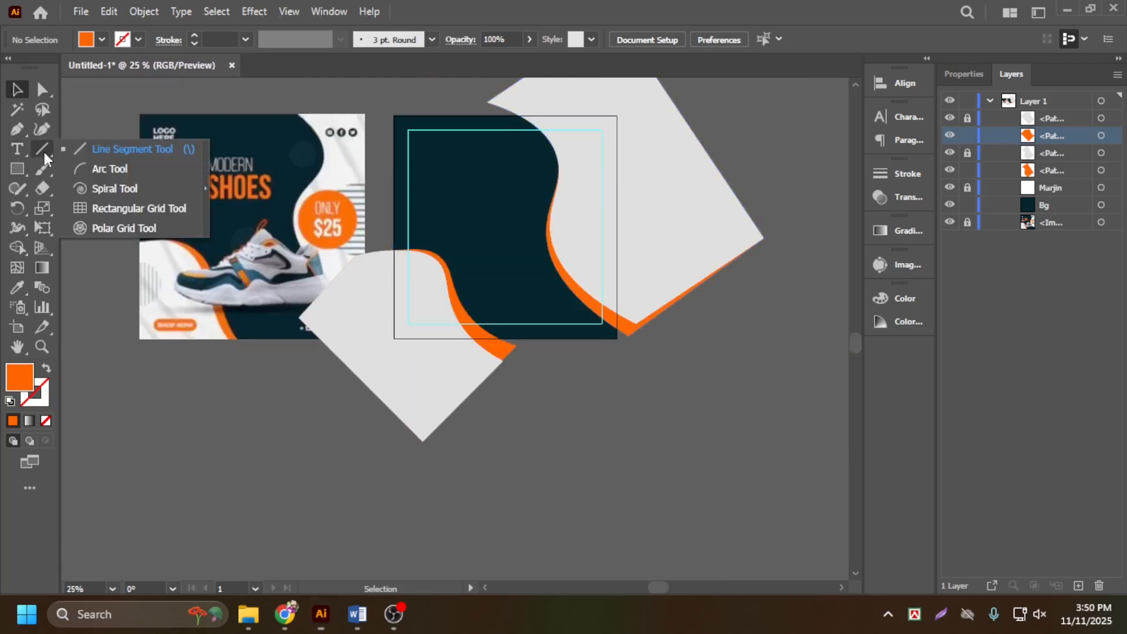
left_click(97, 147)
scroll(567, 242, "down", 3)
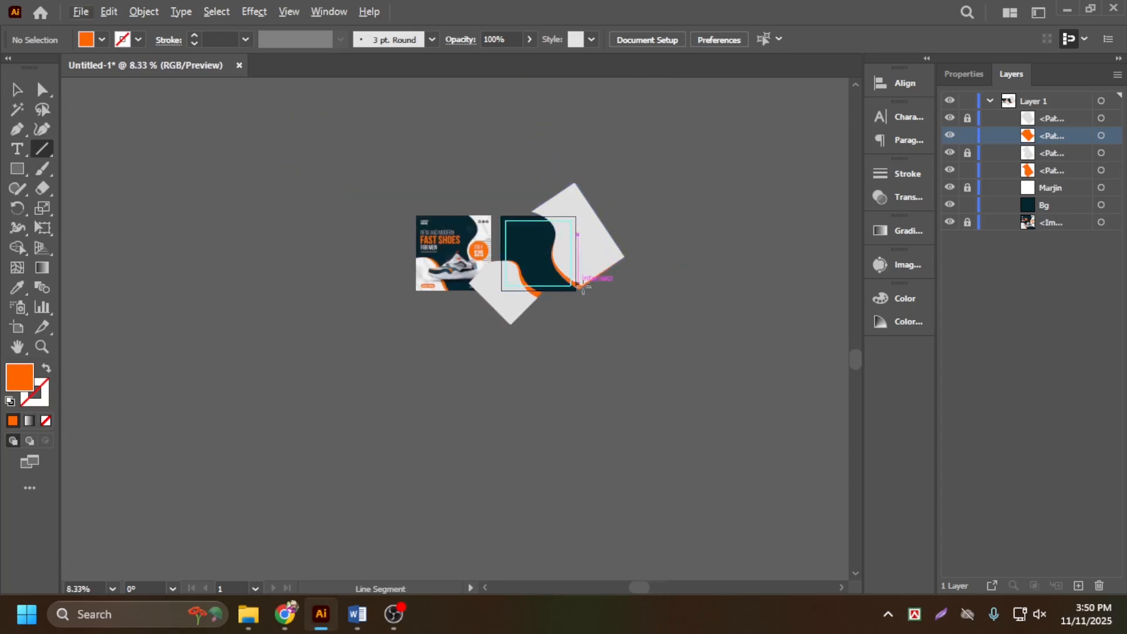
scroll(599, 327, "up", 1)
left_click_drag(405, 326, 629, 325)
left_click(194, 37)
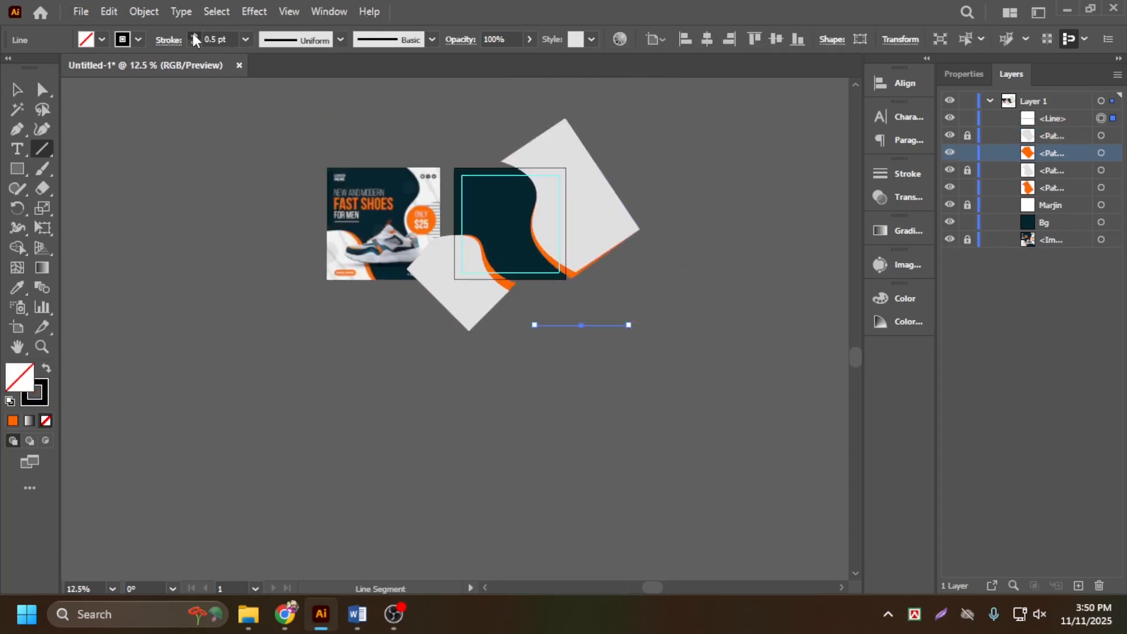
left_click(194, 36)
left_click(17, 89)
left_click(584, 347)
scroll(583, 347, "up", 2)
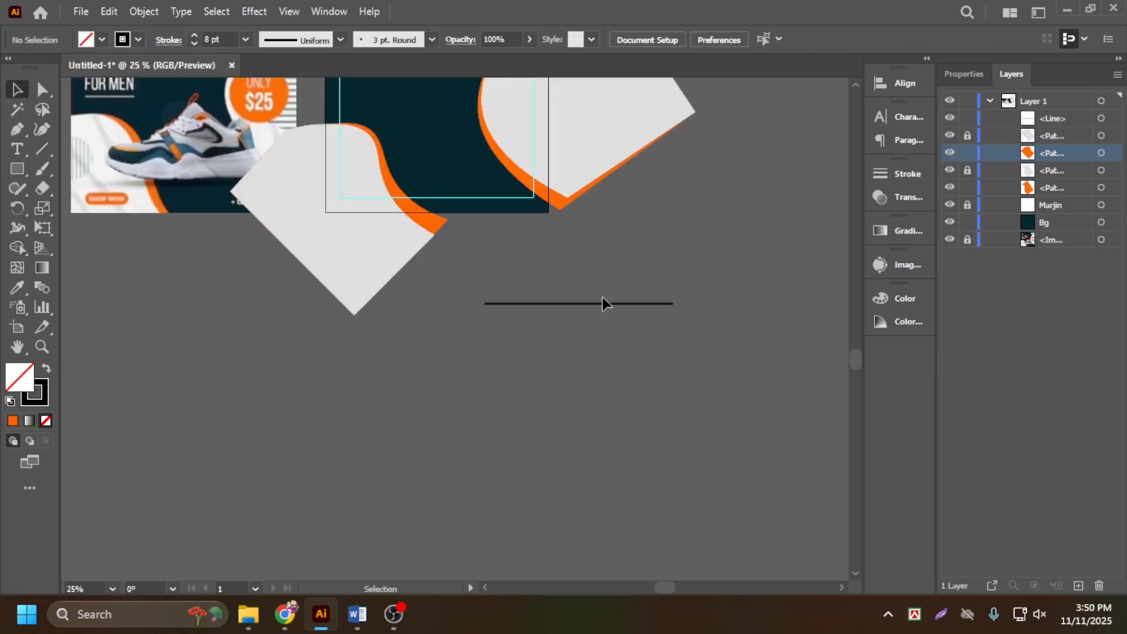
left_click(603, 302)
key("Delete")
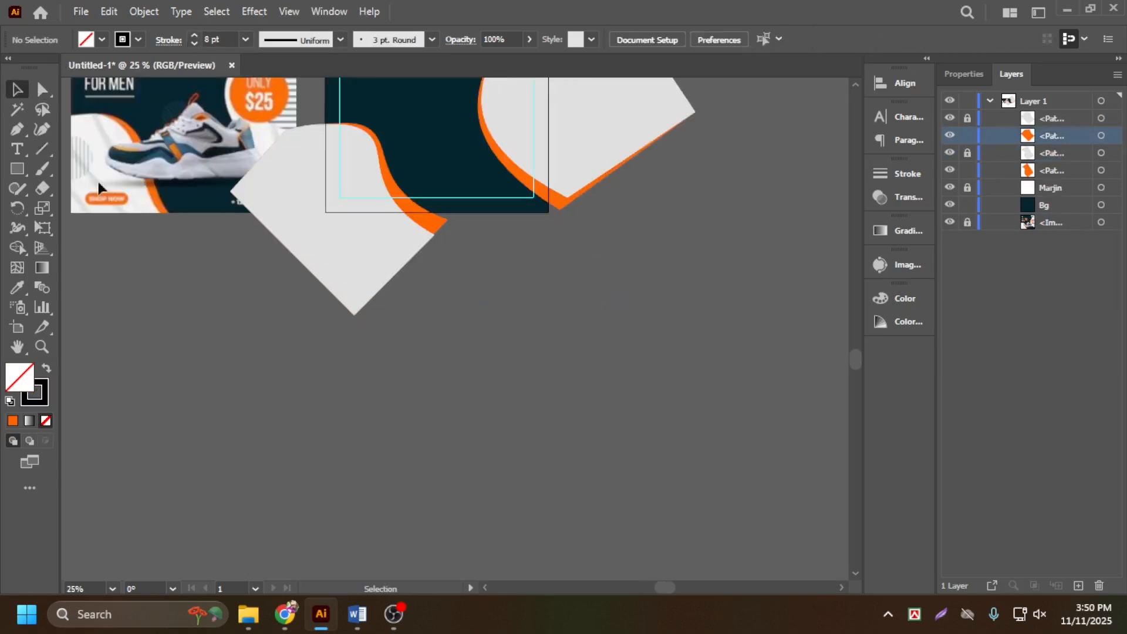
Draw a thin horizontal rectangle about 460 x 32 px below the artboard, with a black fill and no stroke
left_click_drag(24, 173, 70, 176)
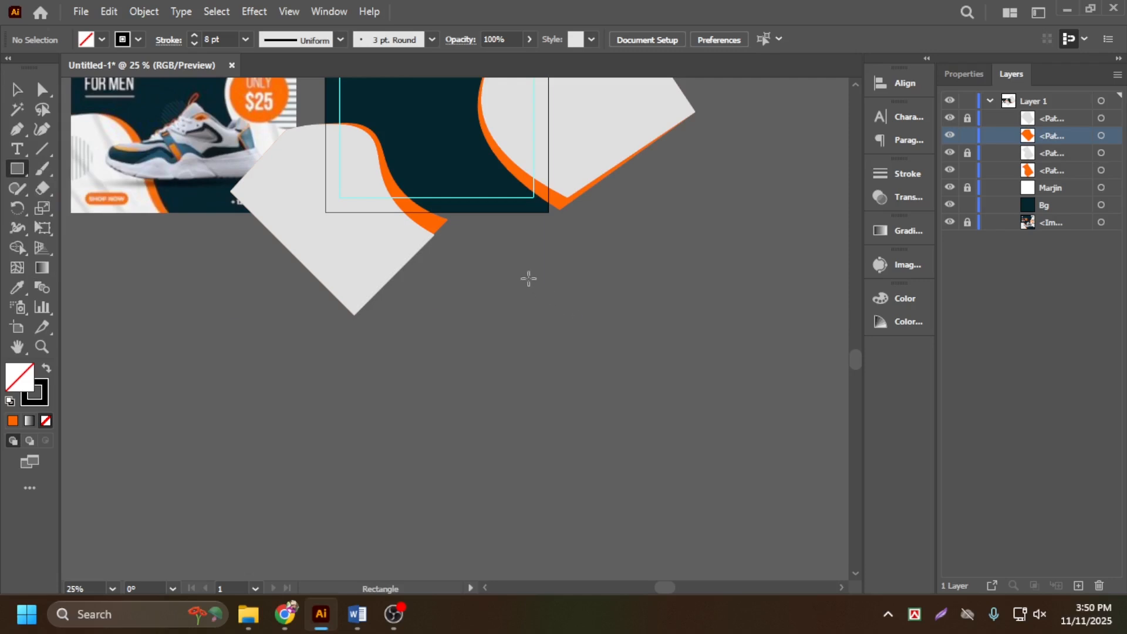
left_click_drag(523, 267, 619, 270)
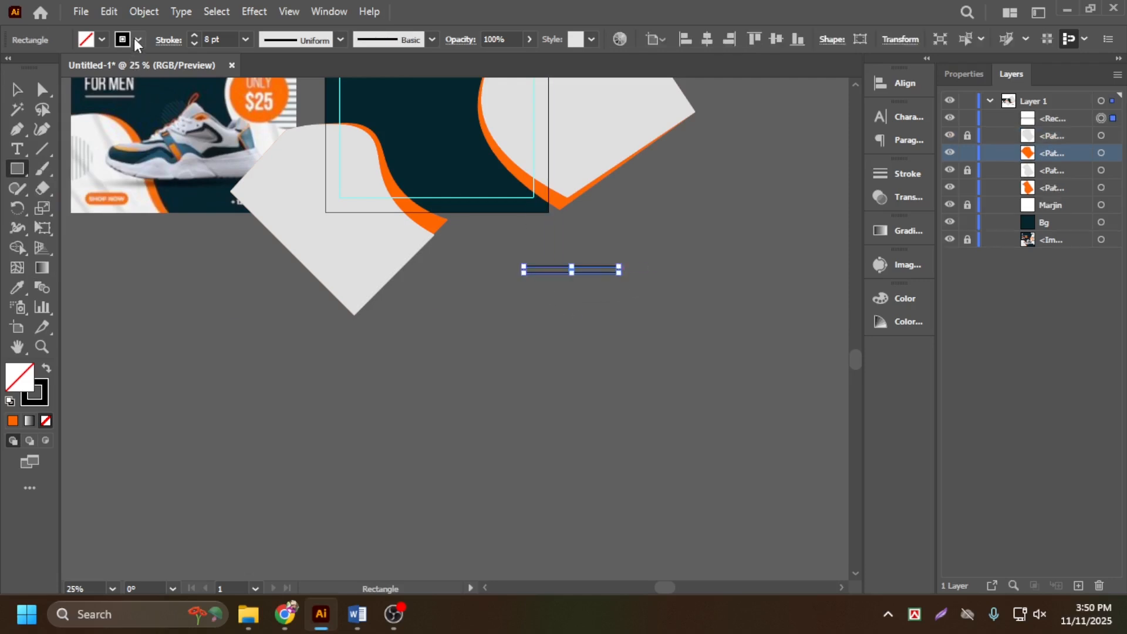
left_click(47, 371)
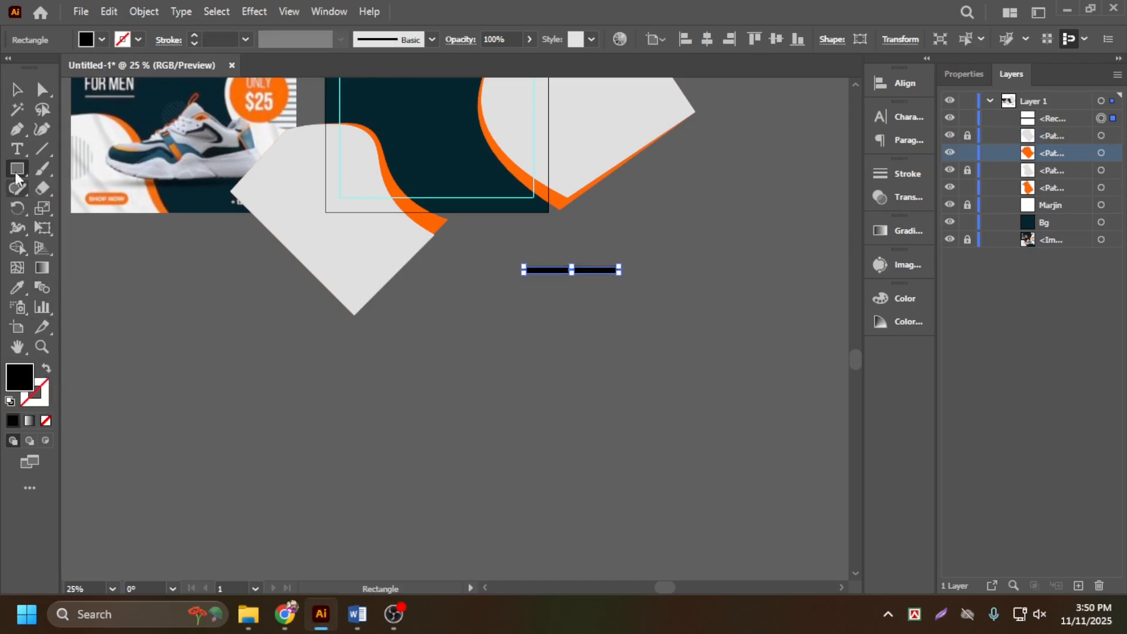
left_click(17, 89)
left_click(658, 270)
Set the black bar's height to 10 px and, with proportions unlinked, its width to 200 px
scroll(598, 272, "up", 1)
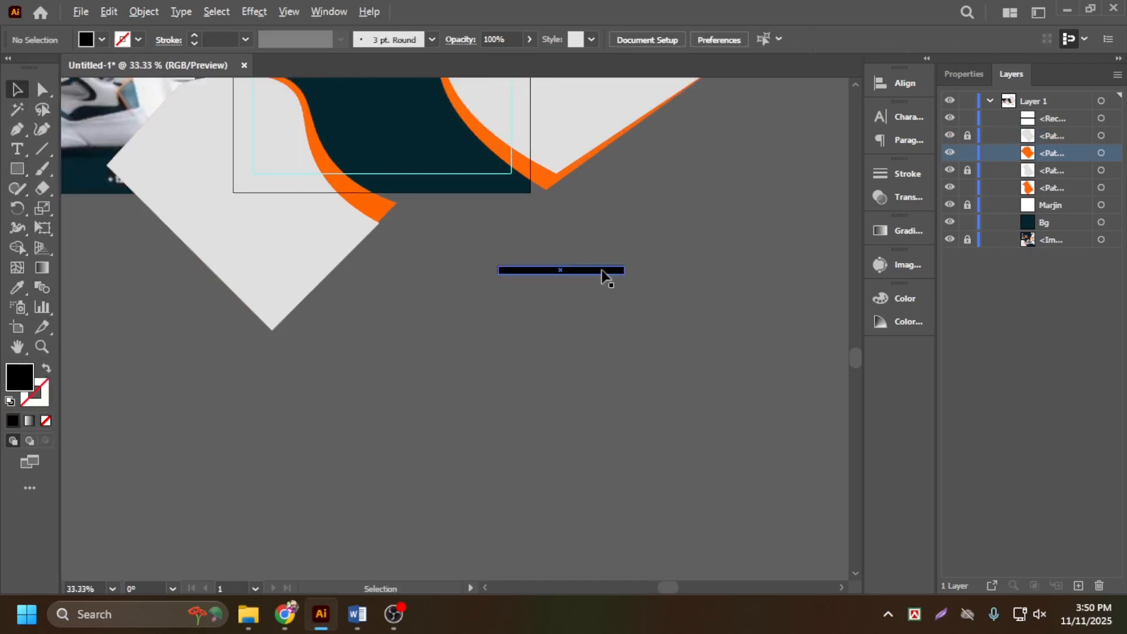
left_click(603, 272)
left_click(972, 73)
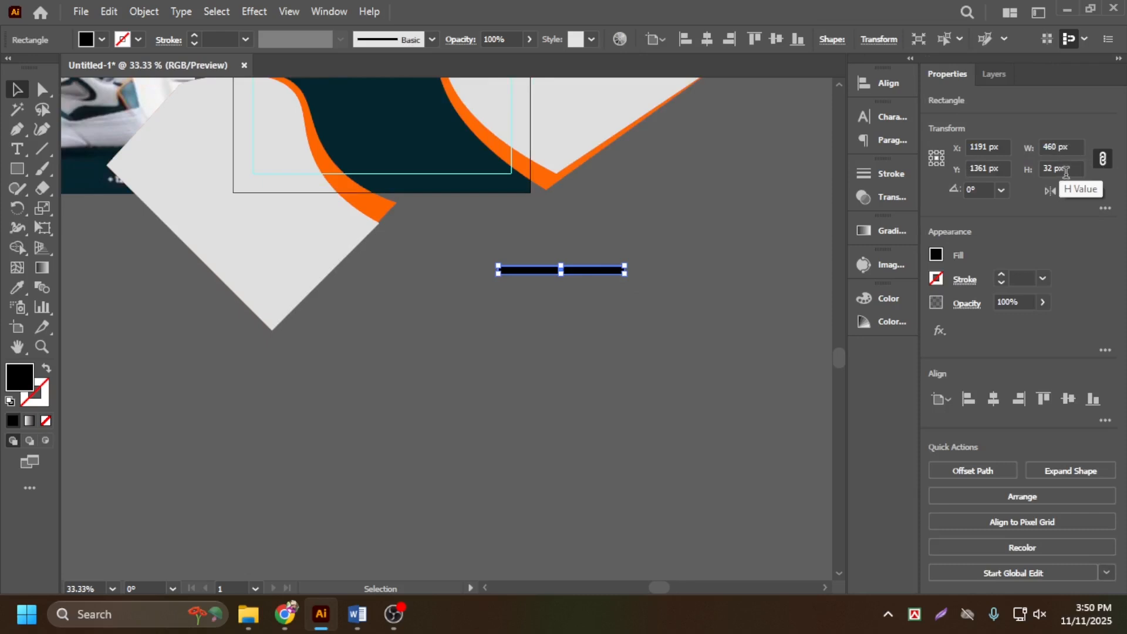
left_click_drag(1069, 171, 1053, 171)
type("10")
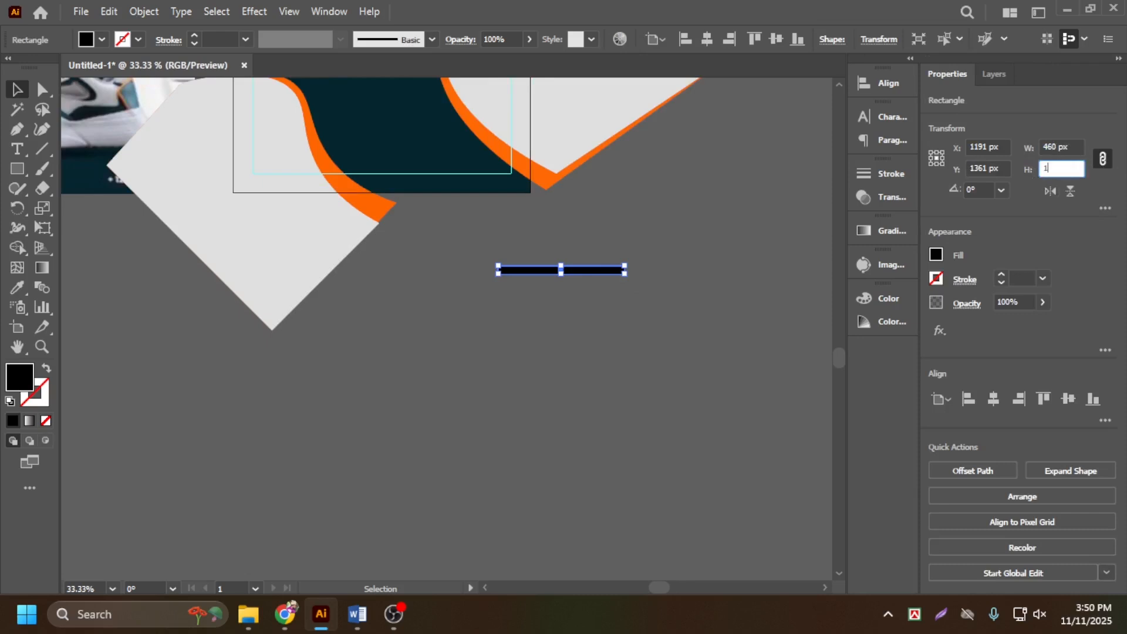
left_click(1064, 147)
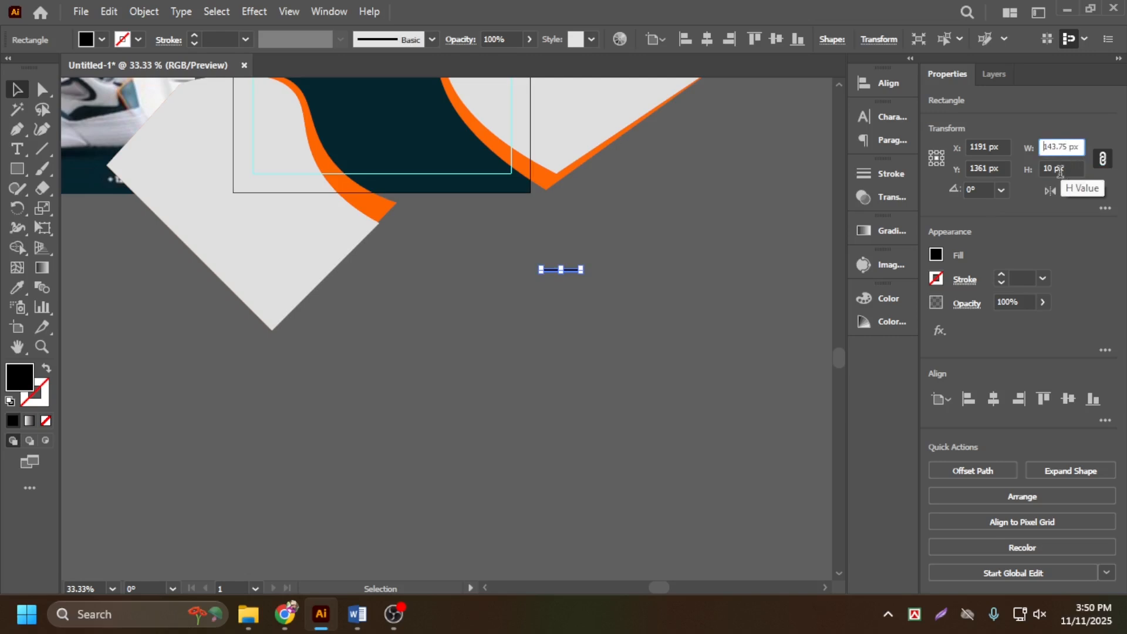
left_click(1103, 160)
left_click(1076, 146)
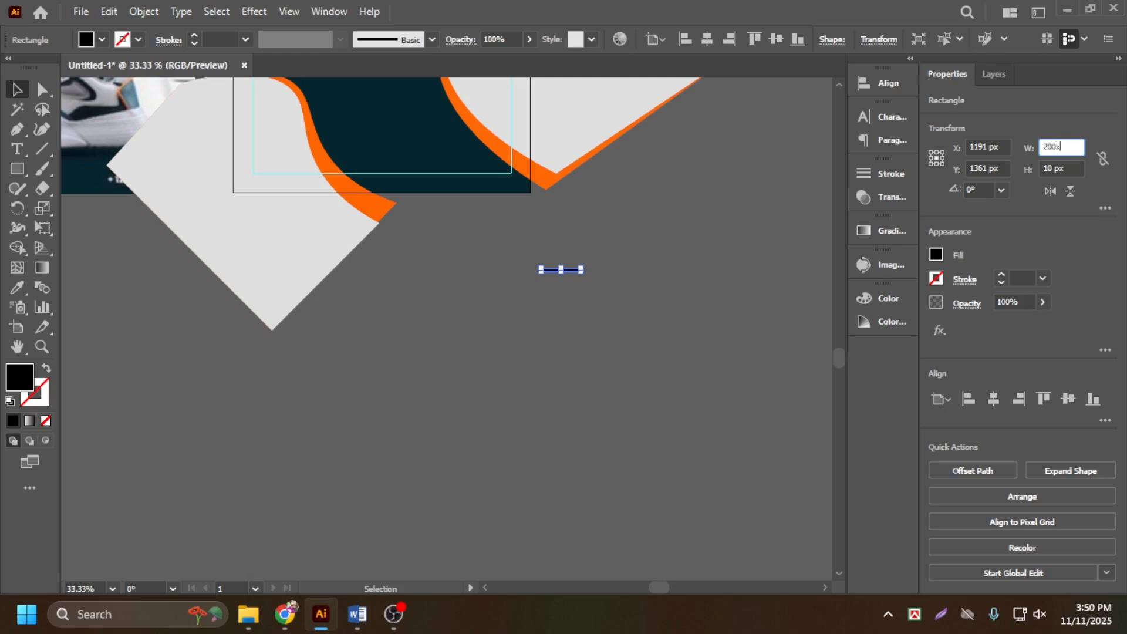
key("Return")
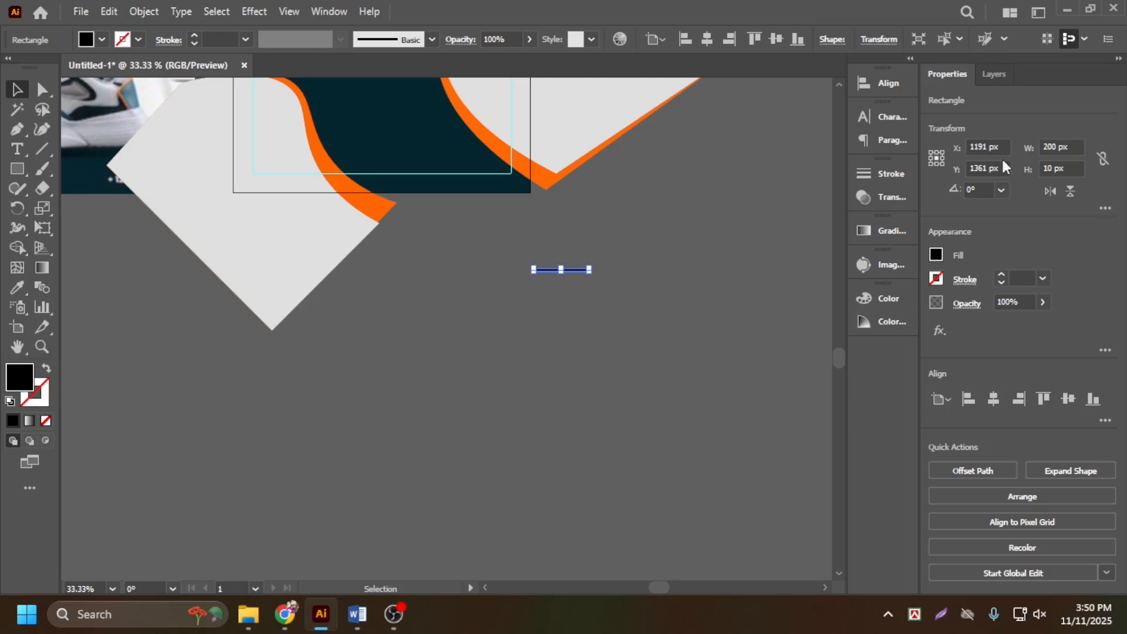
left_click(525, 352)
Copy the black bar about 33 px straight down and repeat the duplication to make a stack of five evenly spaced bars
scroll(536, 332, "up", 1)
scroll(571, 343, "up", 2)
scroll(558, 345, "down", 1)
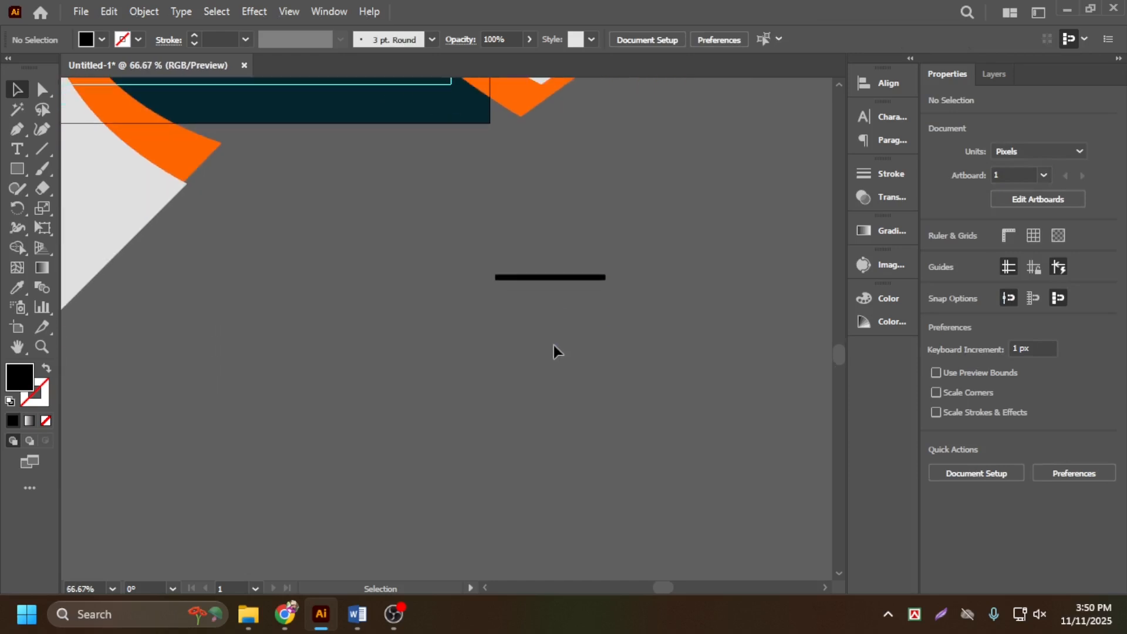
left_click_drag(562, 280, 562, 298)
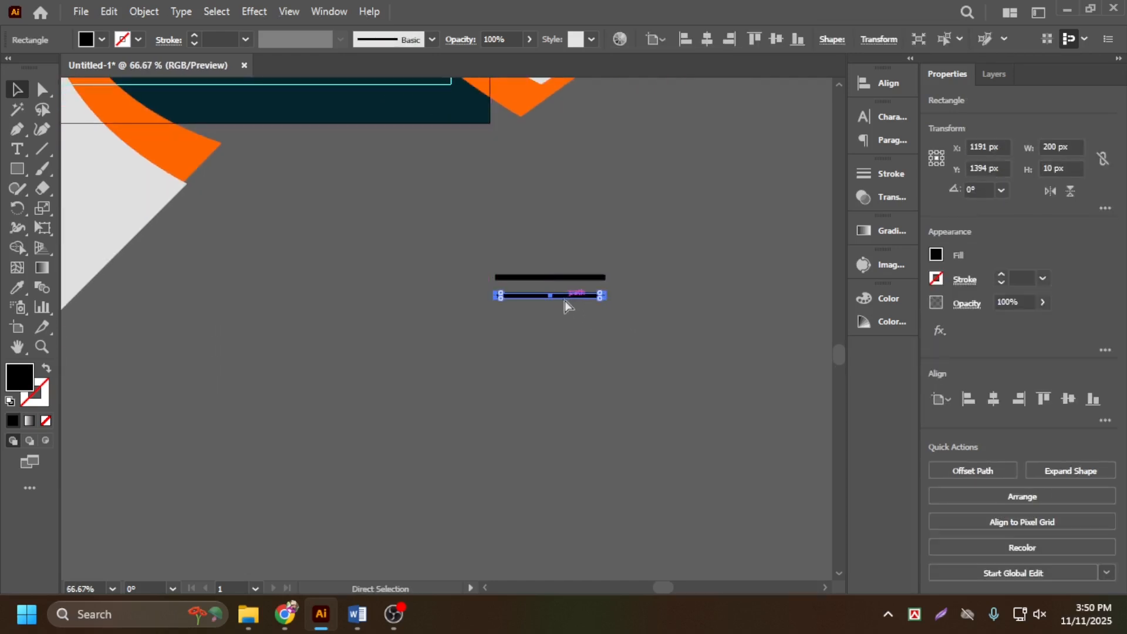
key("ctrl+d")
key("ctrl+d")
key("ctrl+d")
left_click(565, 421)
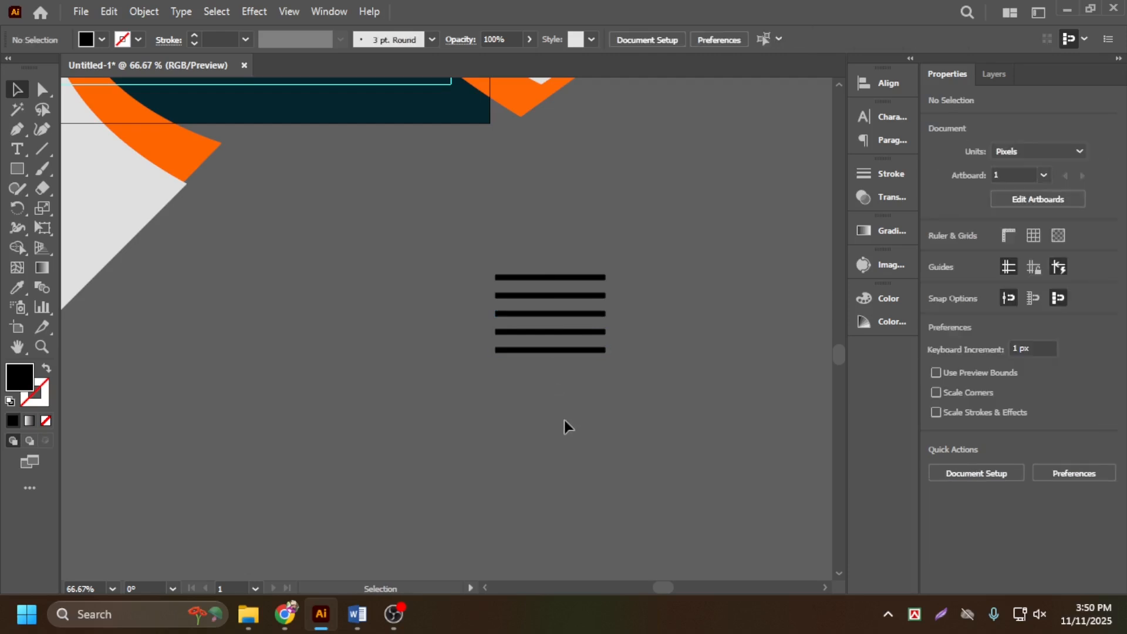
scroll(565, 420, "down", 3)
scroll(562, 382, "up", 2)
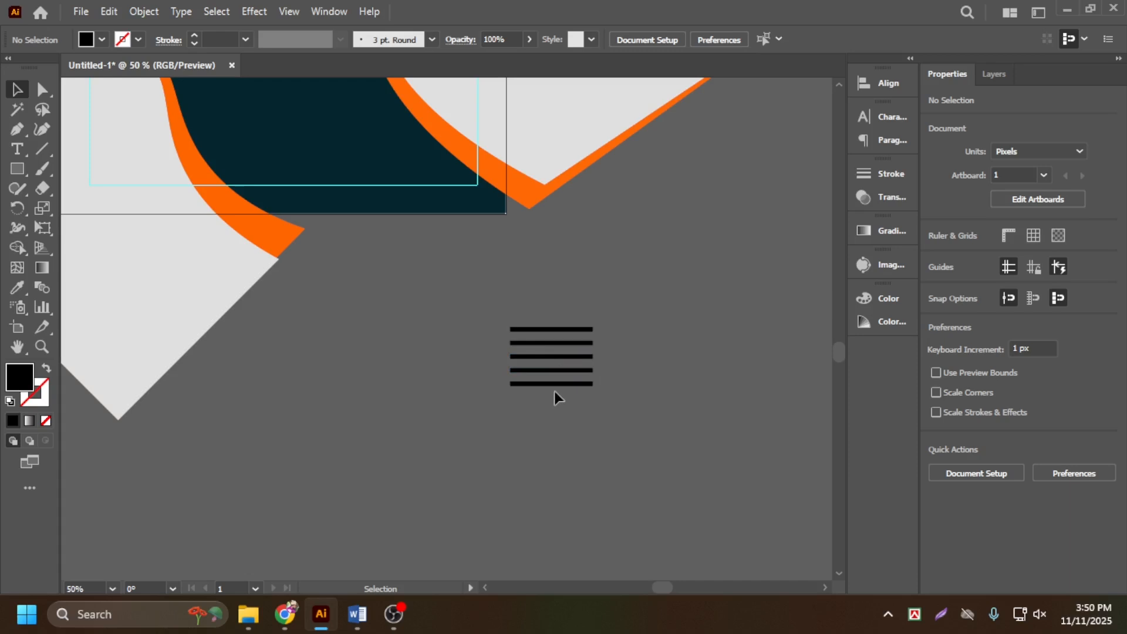
Widen all five black bars together to about 458 px, keeping their height and spacing
scroll(554, 403, "down", 2)
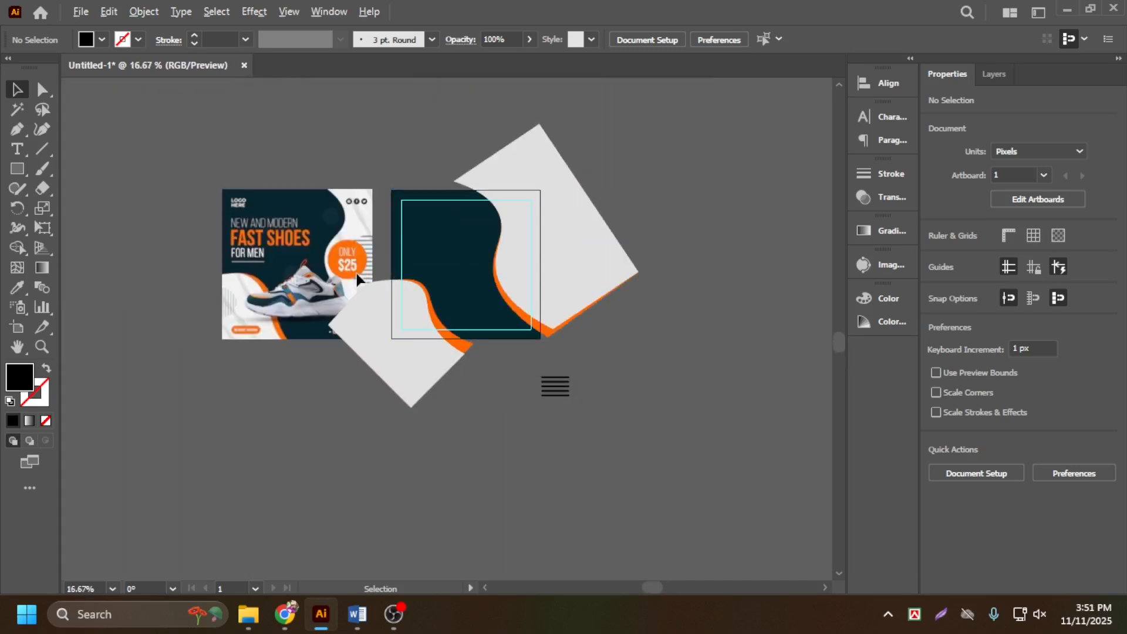
scroll(352, 264, "up", 1)
left_click_drag(711, 478, 711, 477)
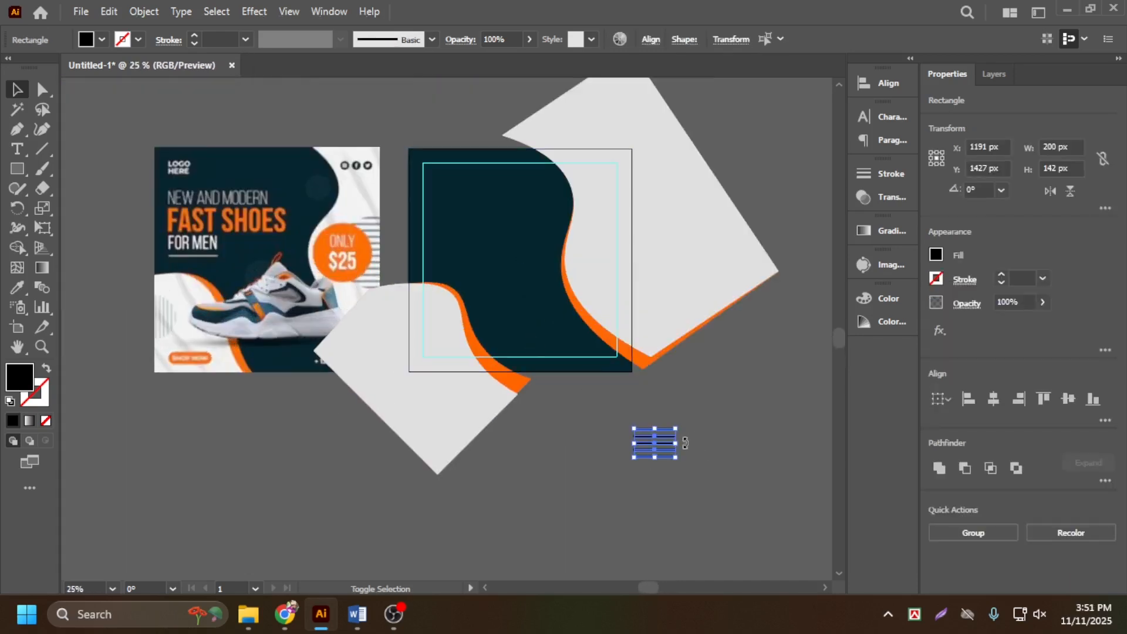
left_click_drag(678, 443, 728, 444)
key("ctrl+z")
left_click(710, 497)
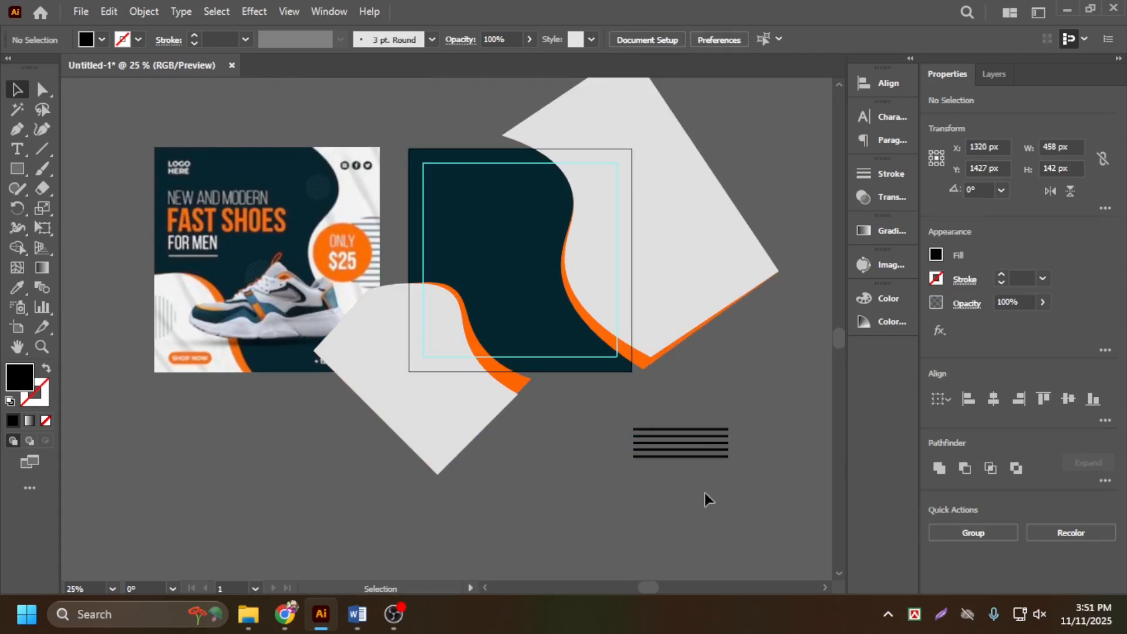
left_click(686, 455)
left_click_drag(686, 455, 688, 461)
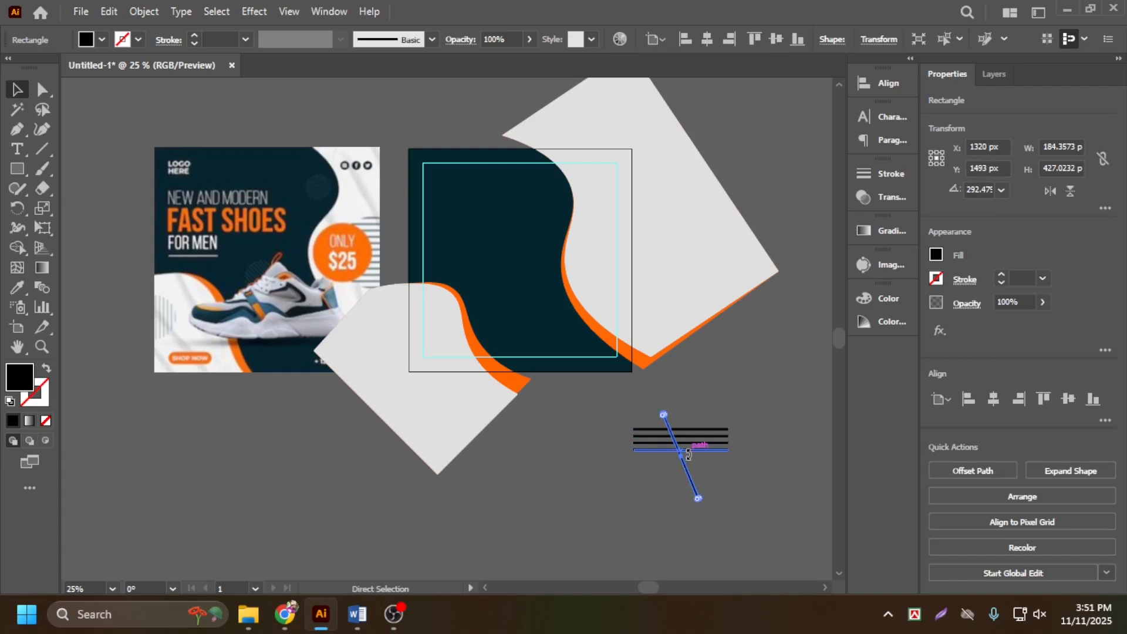
key("ctrl+z")
scroll(692, 462, "up", 2)
scroll(618, 454, "down", 3)
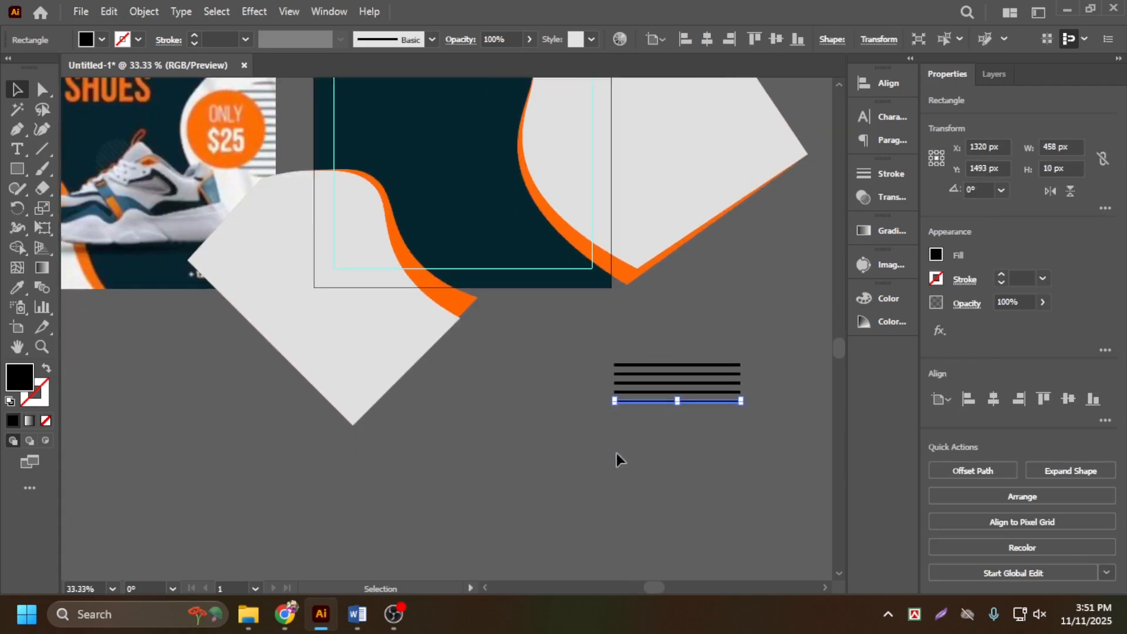
left_click(622, 435)
Draw a black circle about 195 px in diameter with the Ellipse tool and set it beside the bars, clear of them
scroll(622, 435, "down", 2)
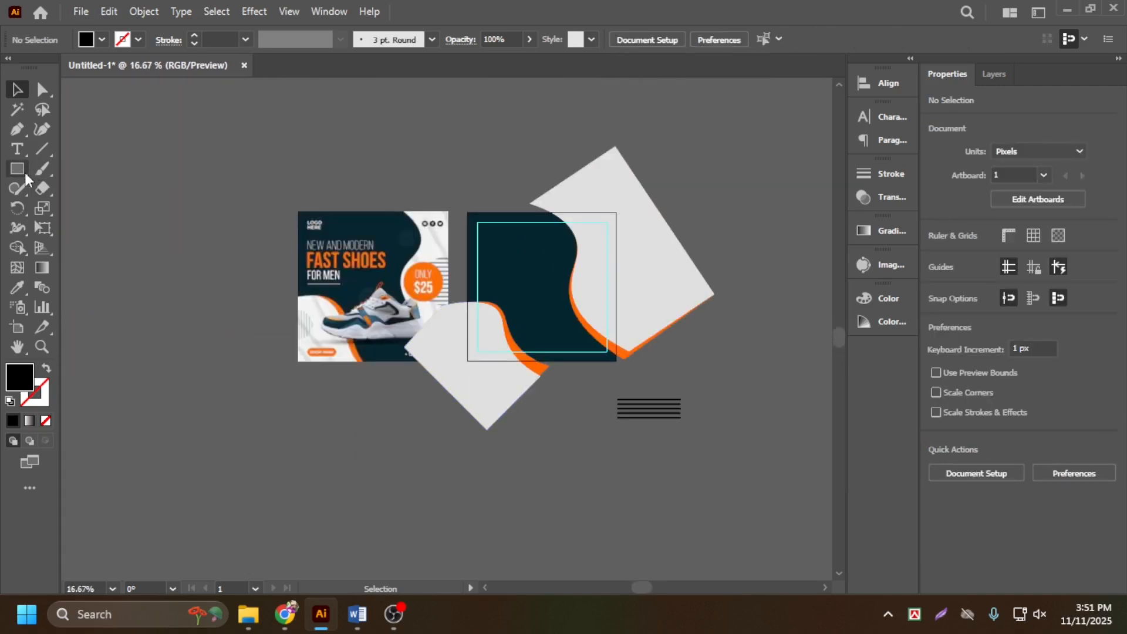
left_click_drag(24, 173, 71, 205)
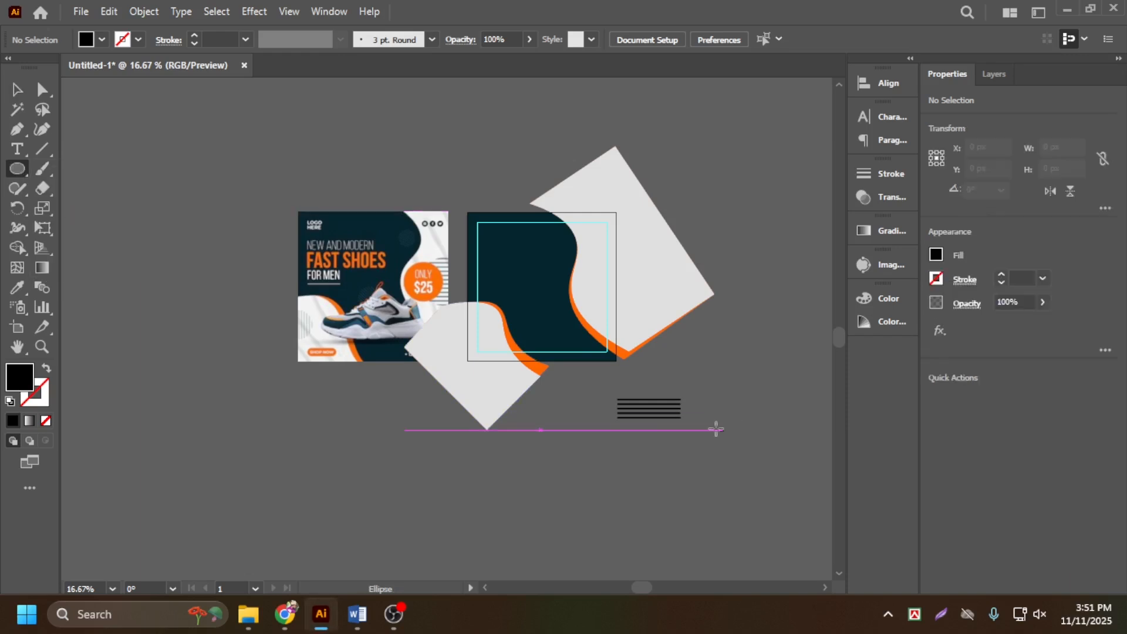
scroll(676, 426, "up", 1)
left_click_drag(587, 374, 639, 422)
scroll(606, 381, "up", 1)
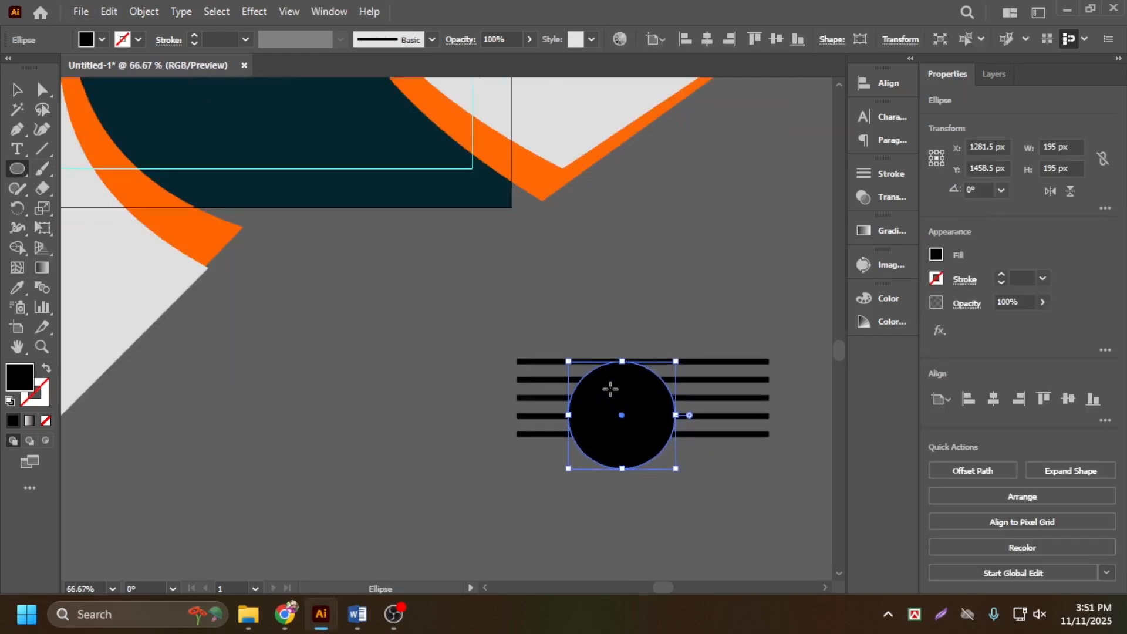
left_click(18, 88)
left_click(600, 489)
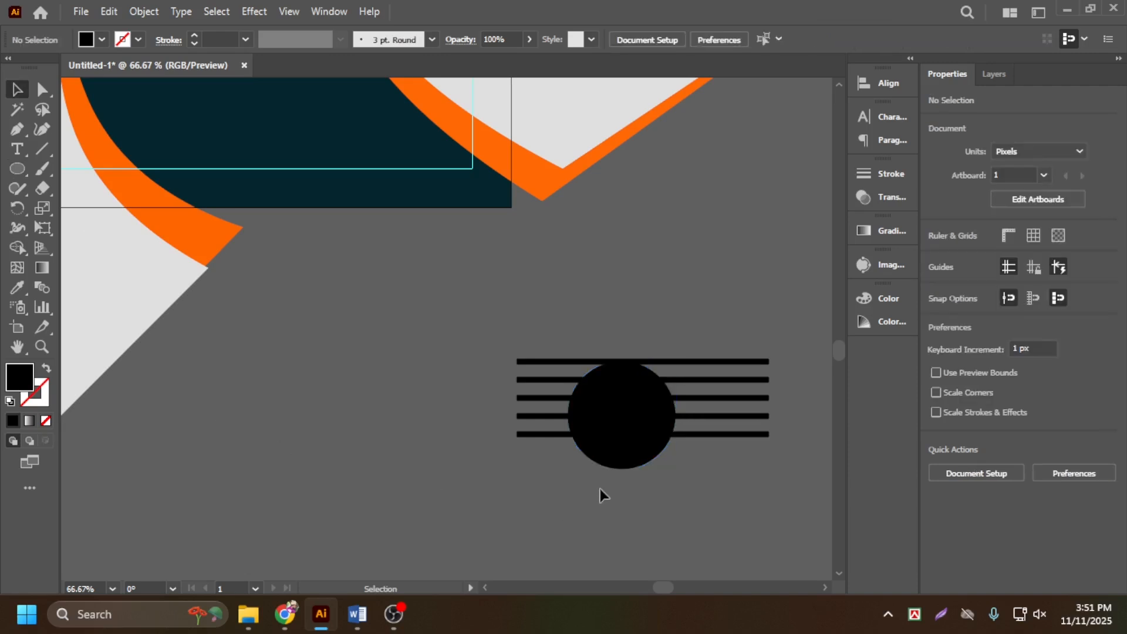
left_click_drag(605, 435, 296, 367)
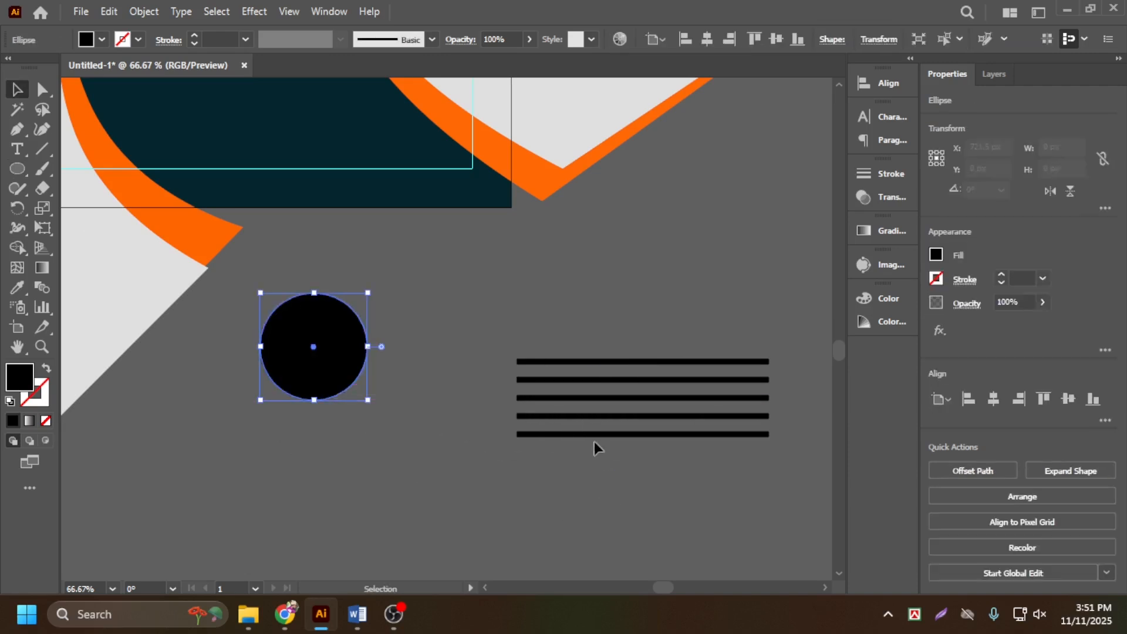
Duplicate the five bars straight down at the same spacing to make a stack of ten
left_click(637, 434)
left_click_drag(544, 303, 612, 458)
scroll(611, 458, "down", 1)
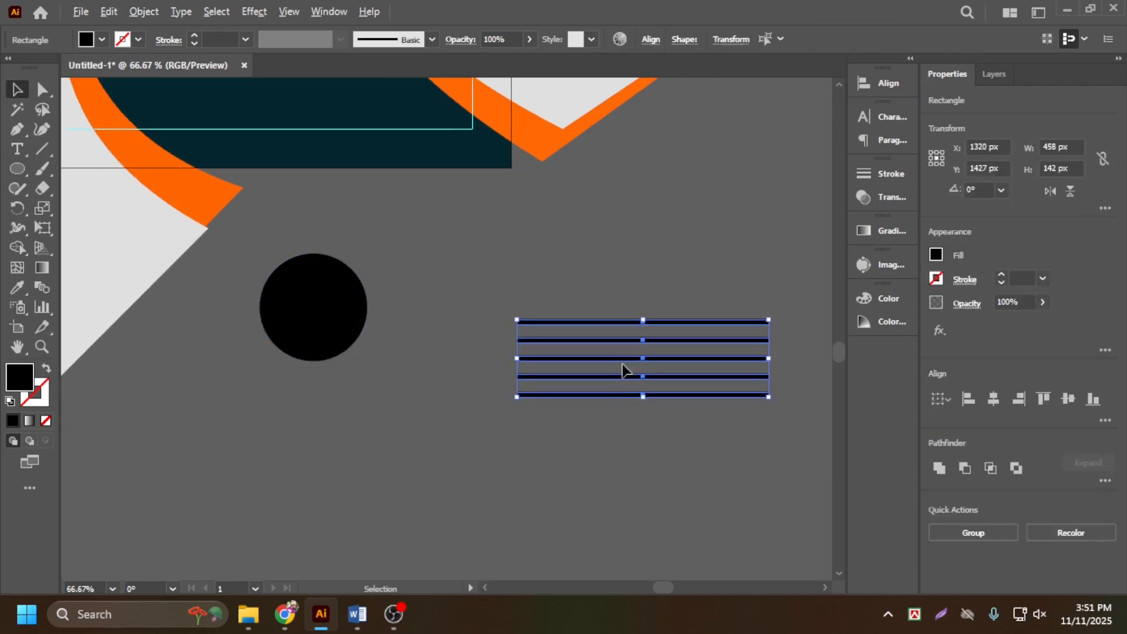
left_click_drag(628, 376, 625, 455, "alt")
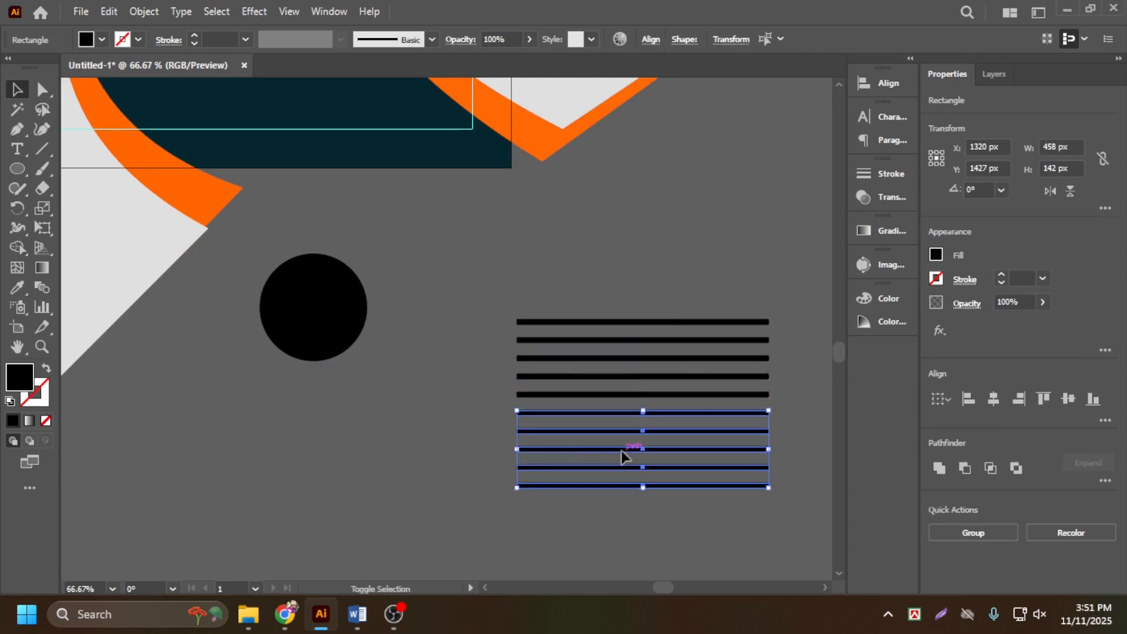
Move the black circle onto the stack of bars and enlarge it proportionally to about 313 px
left_click(390, 397)
left_click_drag(318, 308, 626, 392)
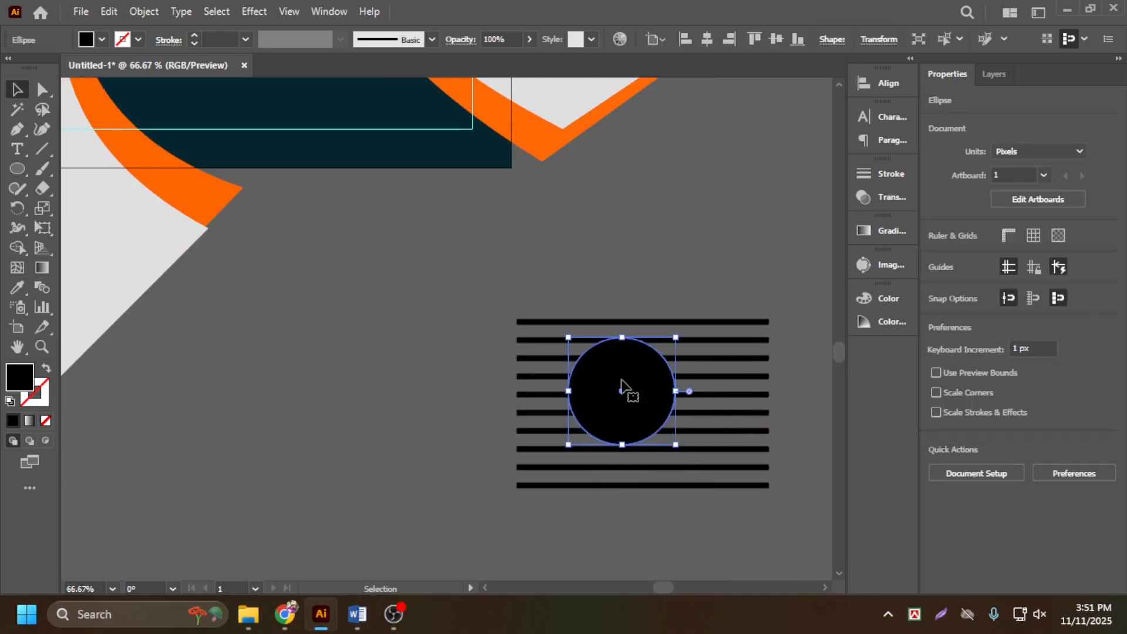
left_click_drag(676, 444, 719, 478)
left_click_drag(649, 410, 650, 420)
left_click(608, 246)
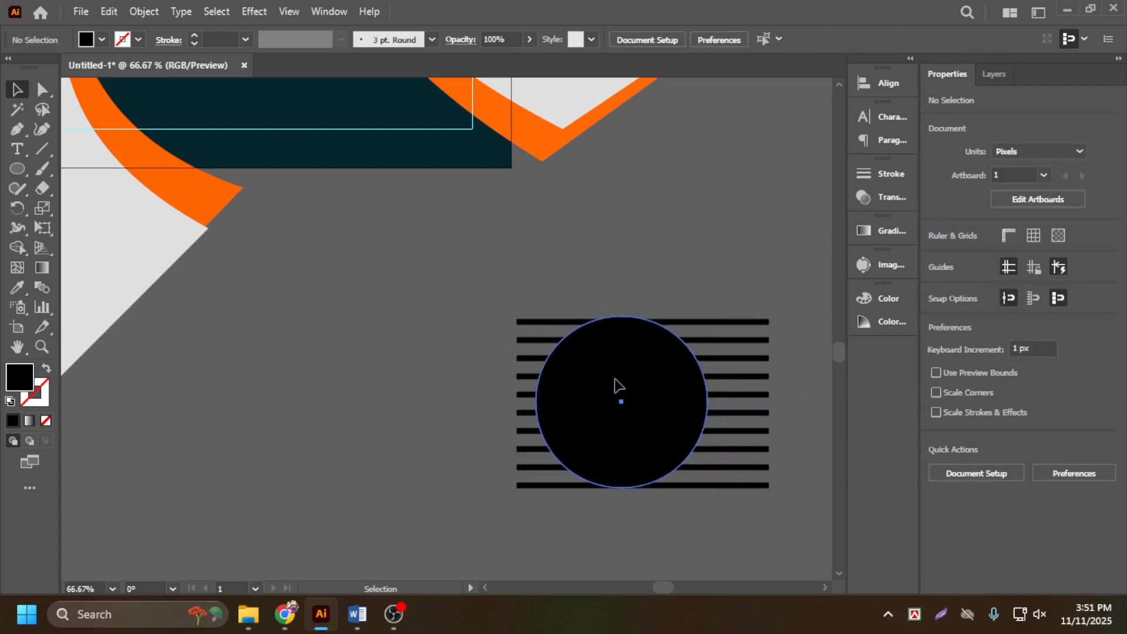
Try to clip the horizontal bars inside the black circle with a clipping mask
left_click(616, 384)
scroll(510, 307, "down", 3)
scroll(335, 201, "up", 2)
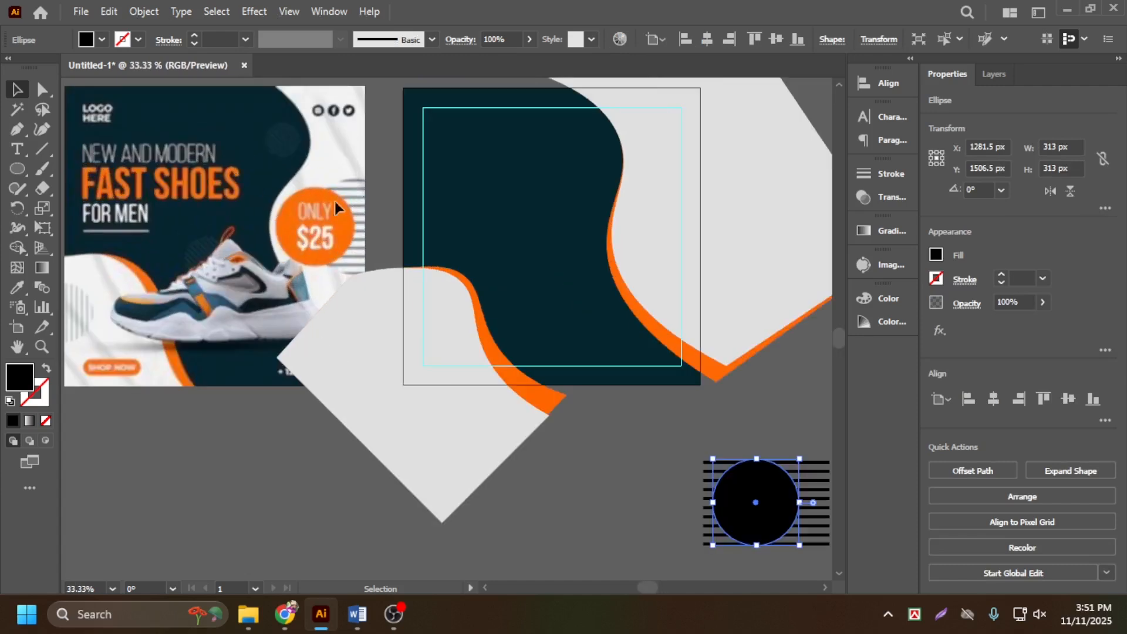
scroll(350, 210, "down", 2)
scroll(526, 347, "up", 2)
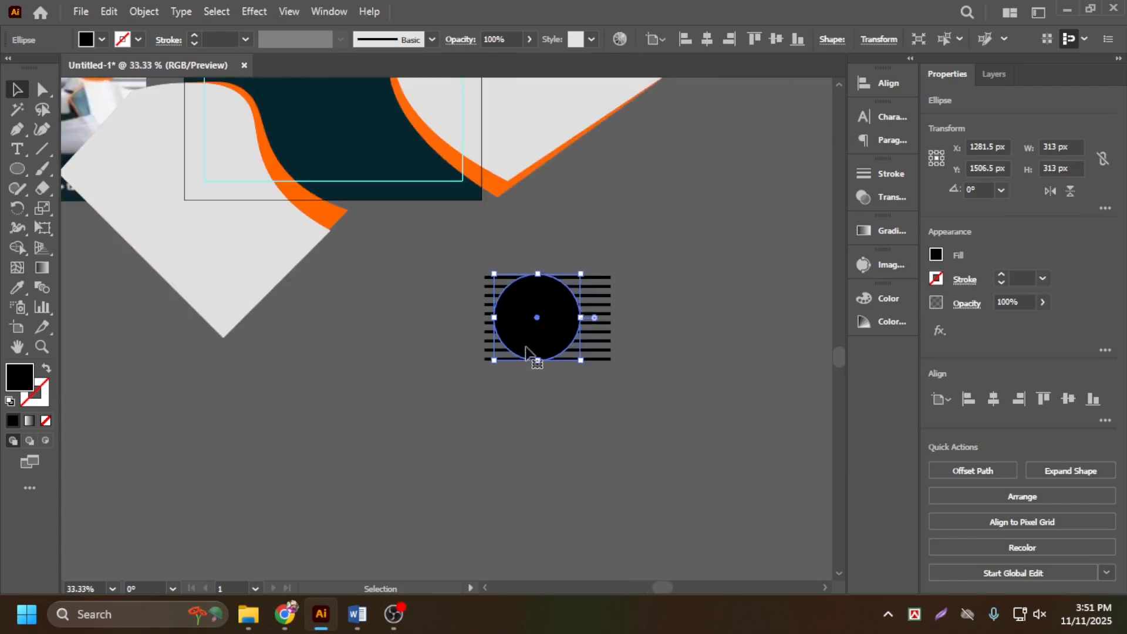
left_click_drag(516, 256, 568, 421)
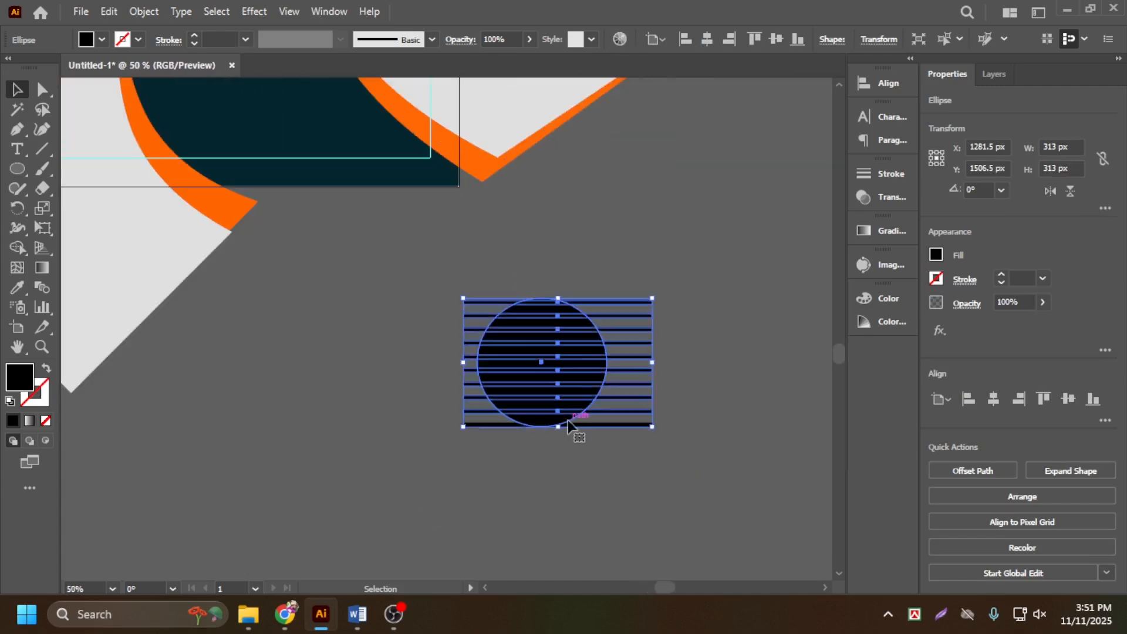
right_click(559, 353)
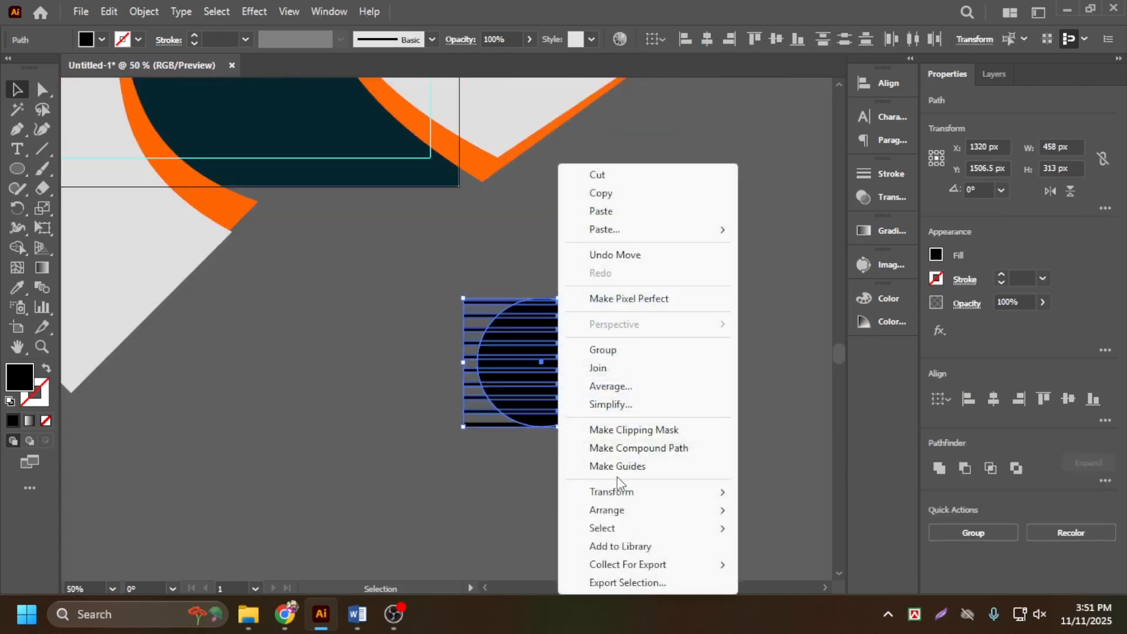
left_click(627, 430)
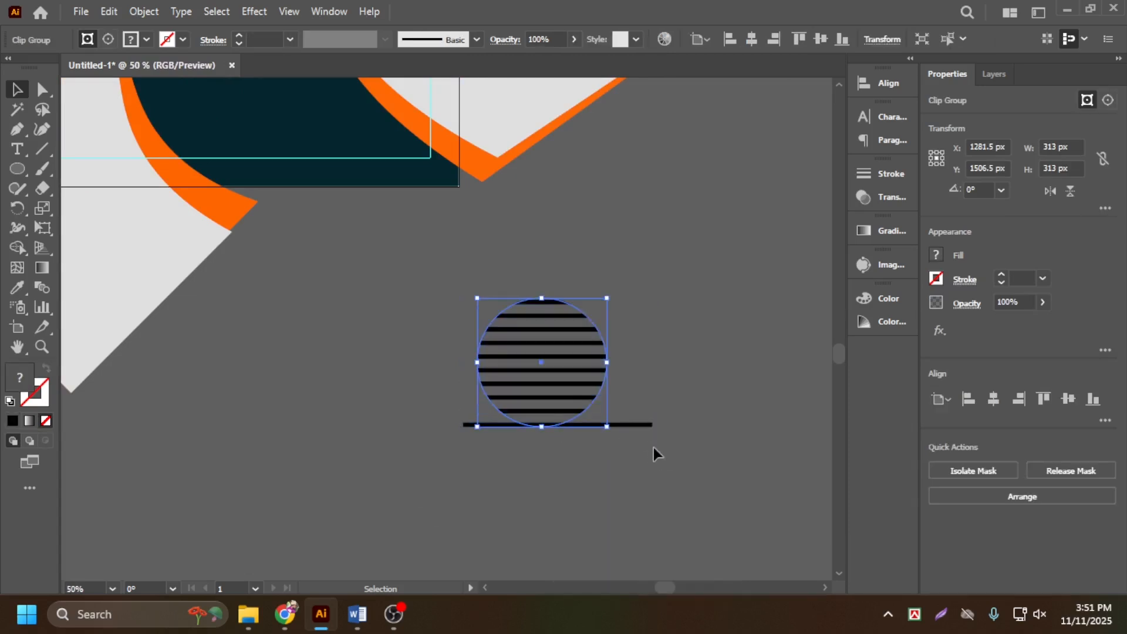
left_click_drag(637, 428, 636, 501)
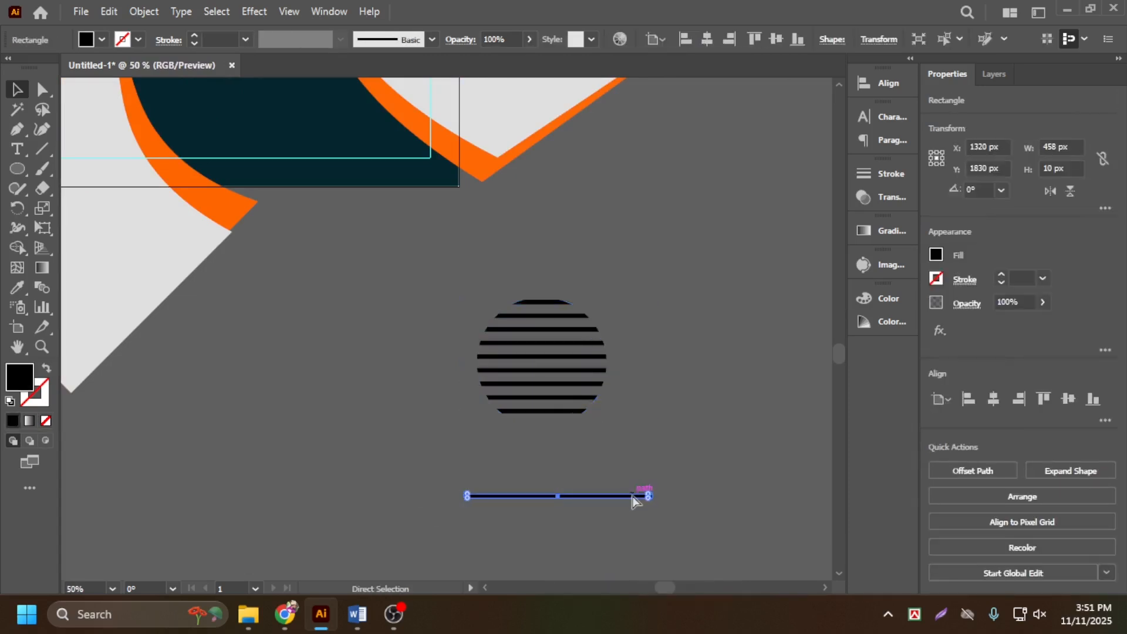
key("ctrl+z")
key("ctrl+z")
key("ctrl+z")
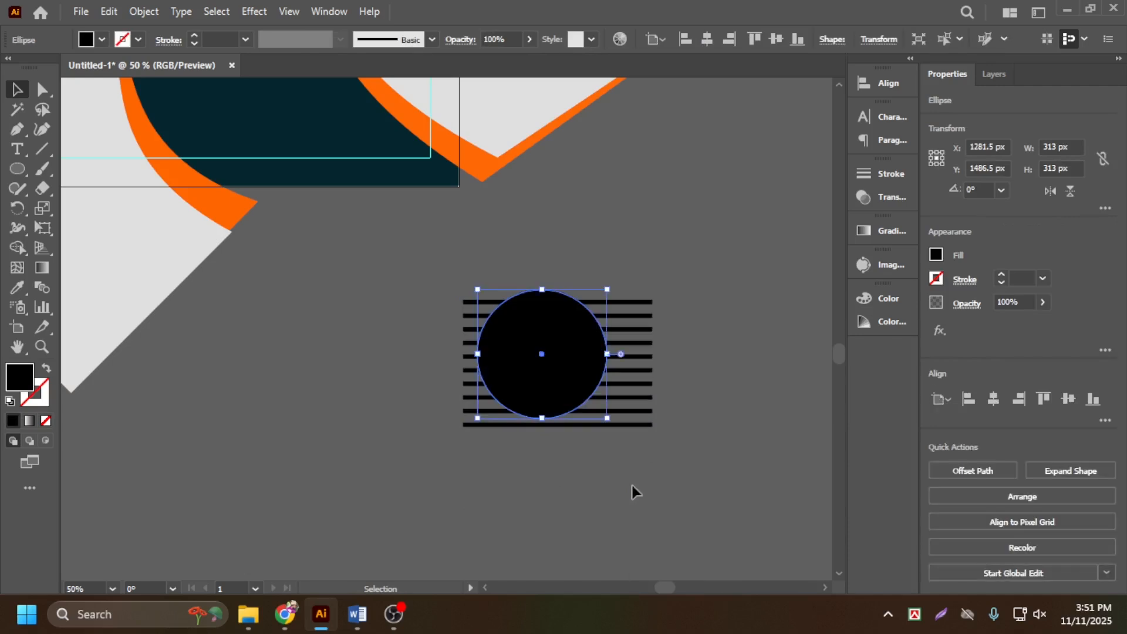
Delete the lowest bar and clip the remaining bars inside the black circle with a clipping mask
left_click(622, 466)
left_click_drag(608, 426, 613, 457)
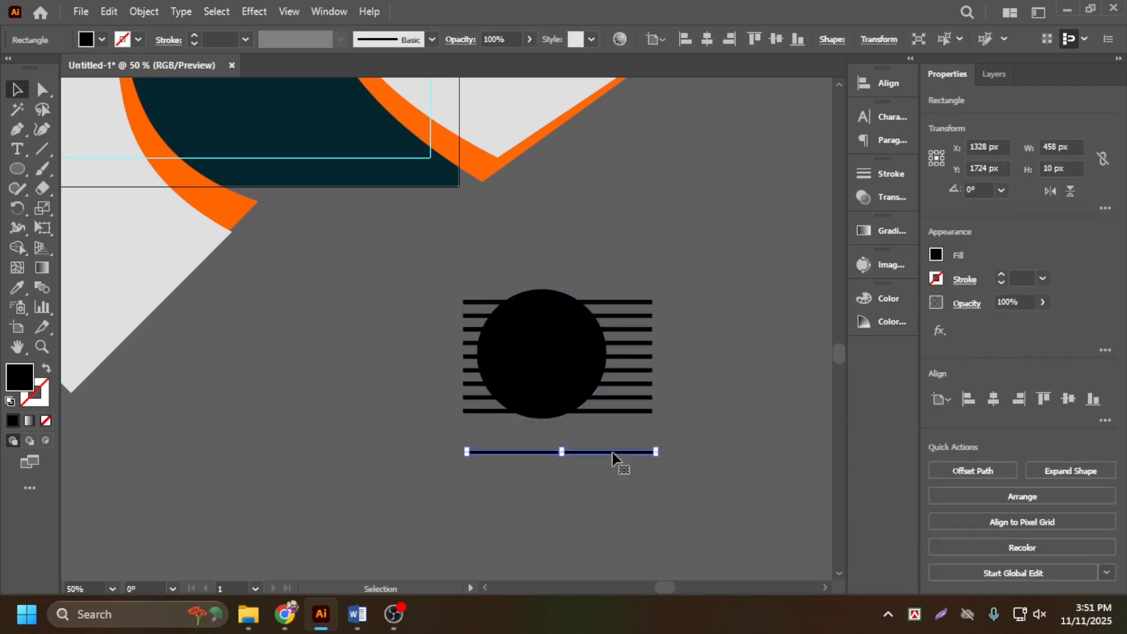
key("Delete")
left_click_drag(574, 416, 558, 372)
right_click(559, 373)
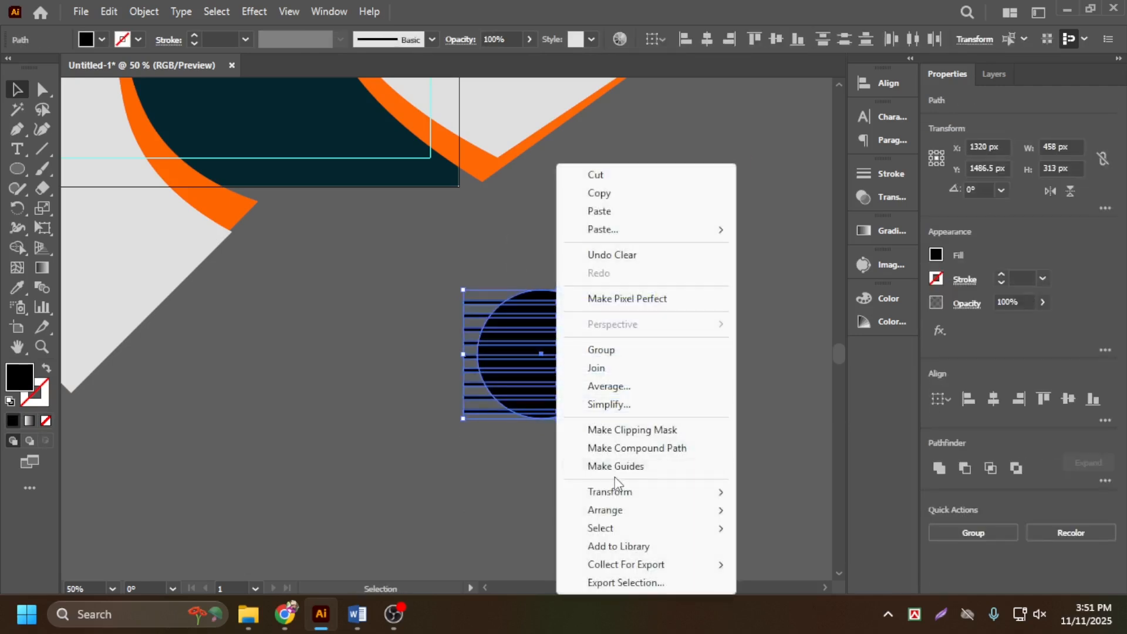
left_click(631, 430)
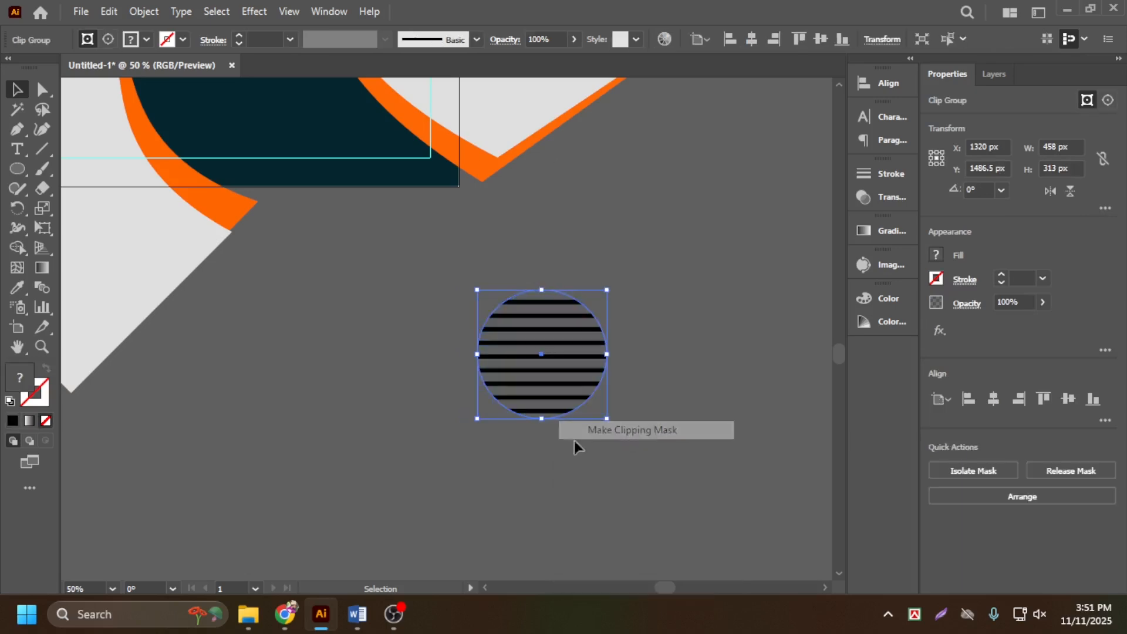
Switch to the Google Meet call in Chrome, admit everyone waiting to join, and return to Illustrator
mouse_move(286, 624)
left_click(261, 482)
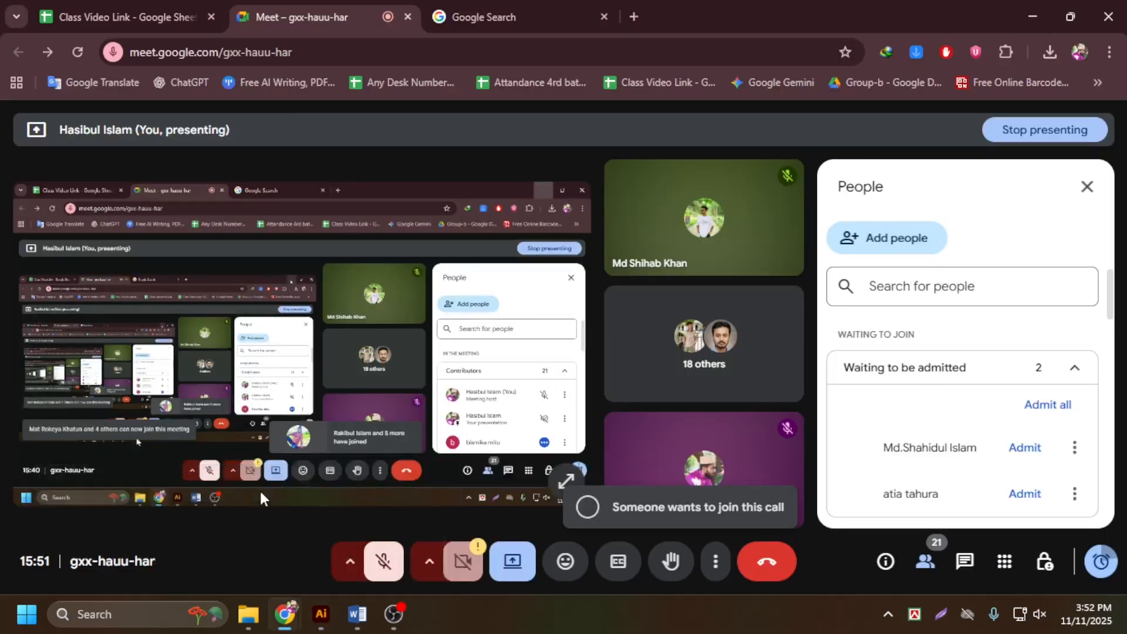
left_click(1045, 403)
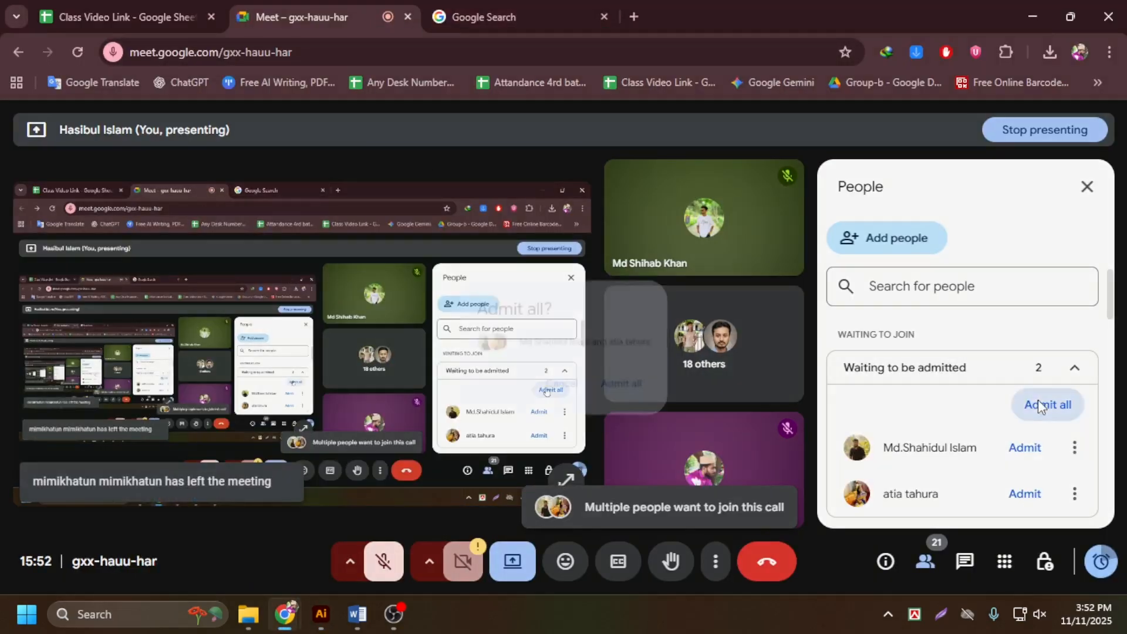
left_click(642, 390)
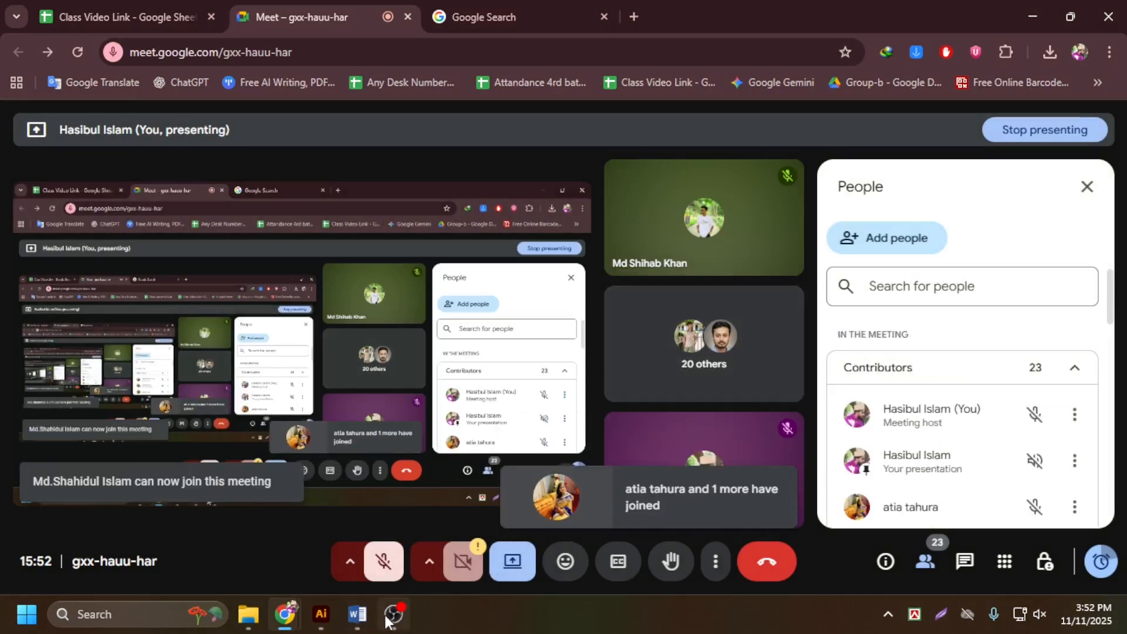
left_click(320, 615)
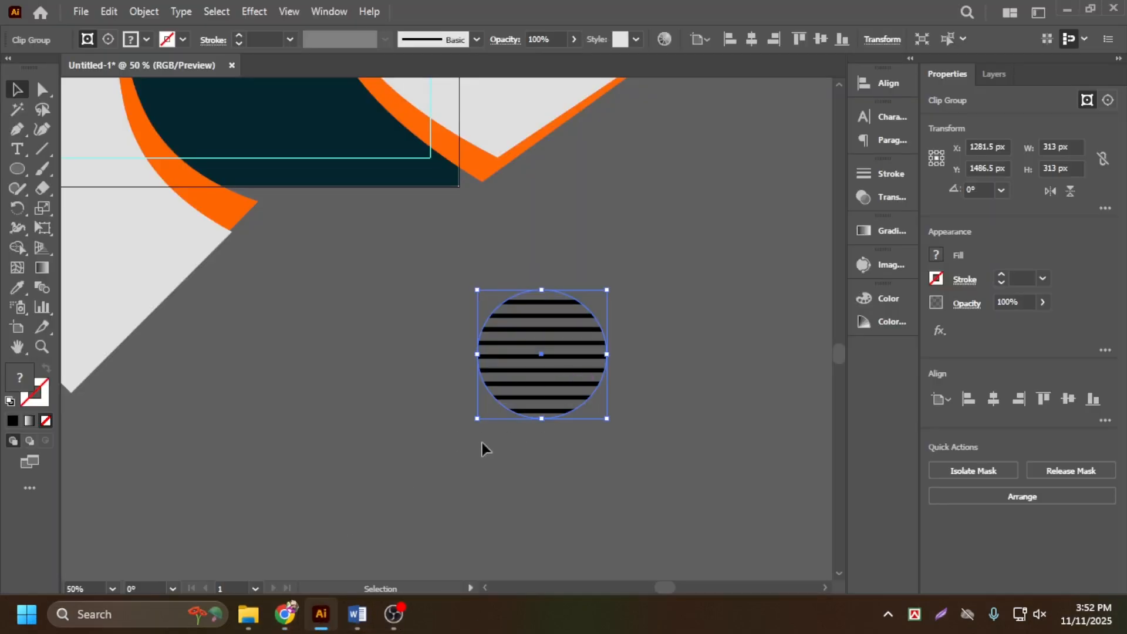
Place one striped circle on each grey shape, one over the artboard's lower-left edge and a copy near its right edge
scroll(480, 442, "down", 3)
left_click(413, 477)
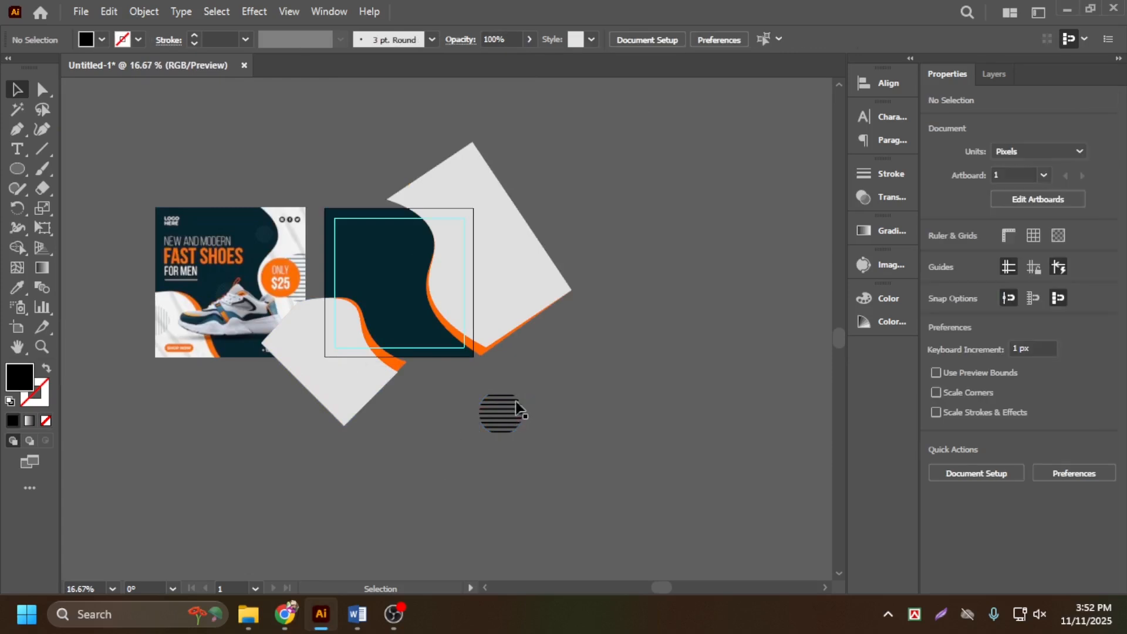
scroll(473, 420, "up", 2)
left_click(520, 412)
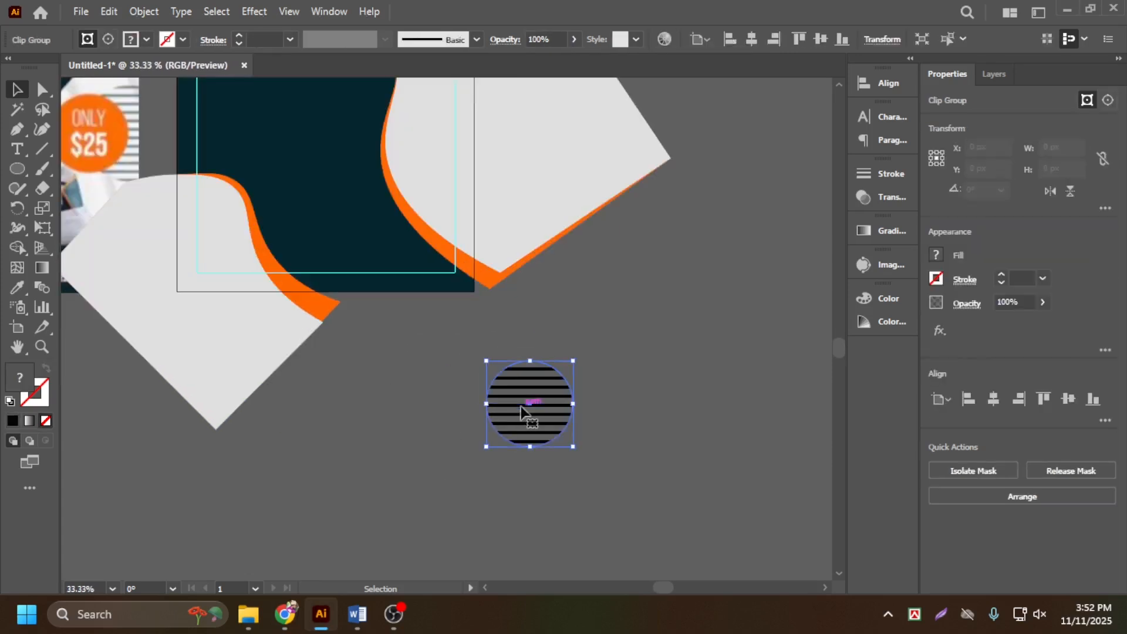
left_click_drag(522, 411, 198, 247)
scroll(432, 171, "down", 3)
scroll(432, 174, "up", 3)
scroll(251, 263, "down", 4)
scroll(109, 259, "up", 3)
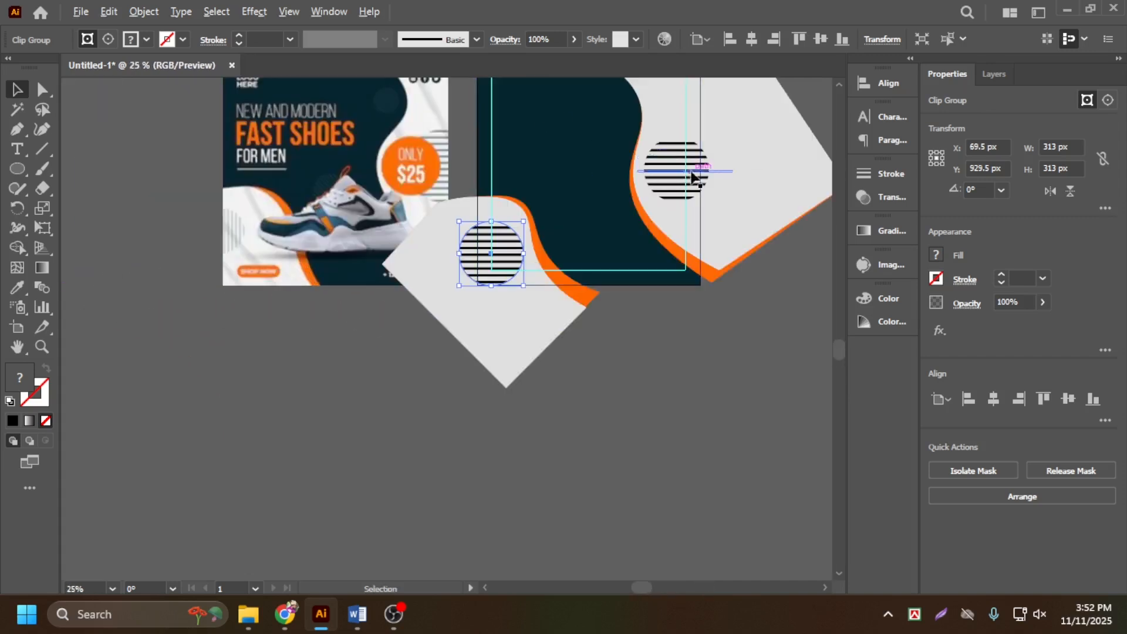
scroll(687, 176, "up", 2)
scroll(246, 353, "down", 2)
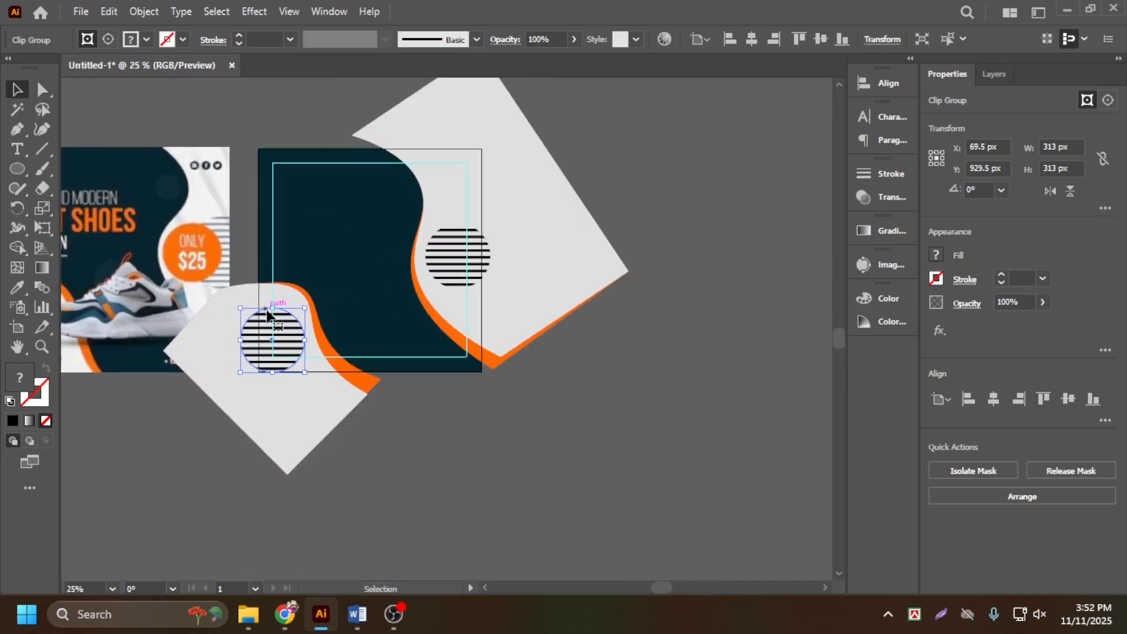
Shrink the lower-left striped circle, then scale the right one to about 261 px and shift it slightly up
left_click_drag(272, 307, 278, 327)
left_click(333, 445)
scroll(231, 342, "up", 1)
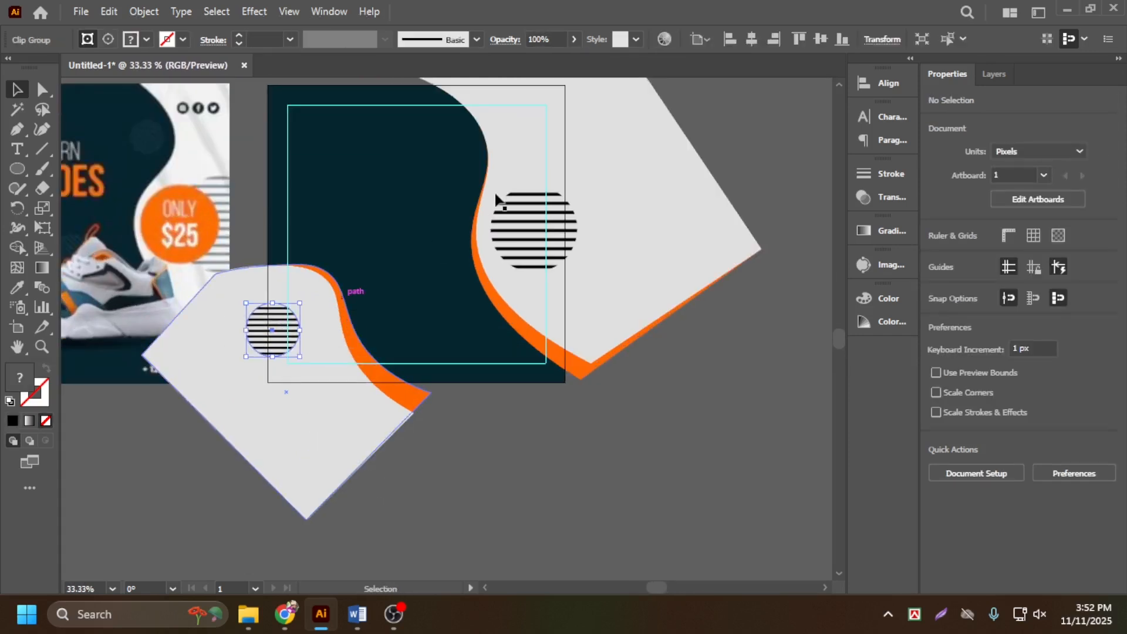
left_click(499, 203)
left_click_drag(537, 183, 523, 219)
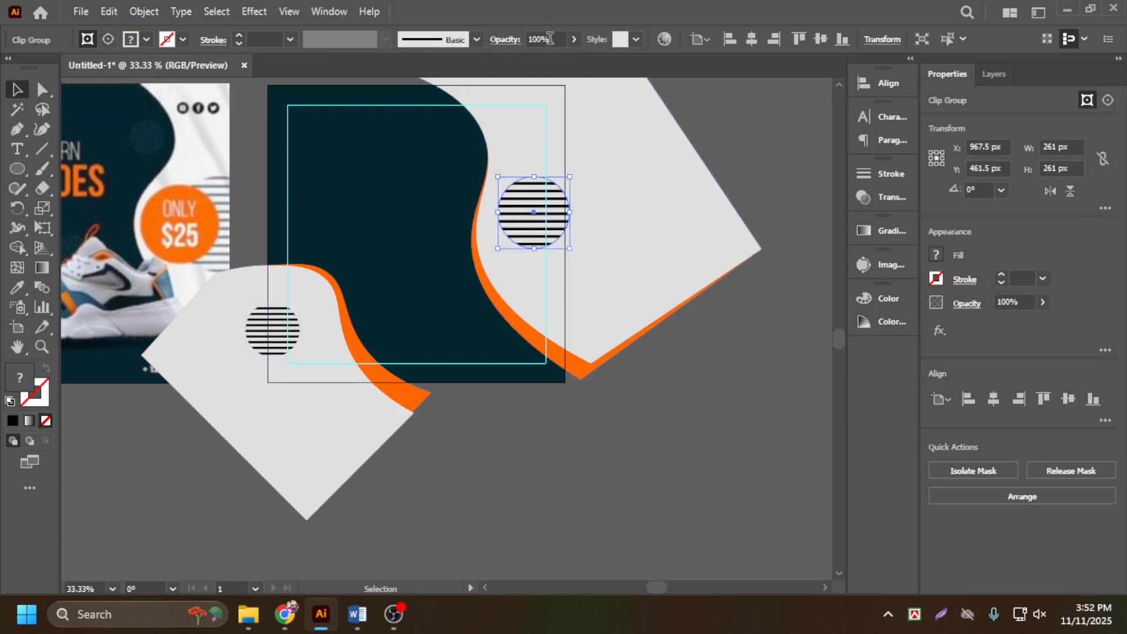
Reduce the opacity of the upper-right striped circle to 64% and fade the lower-left striped circle to a similar level
left_click(572, 40)
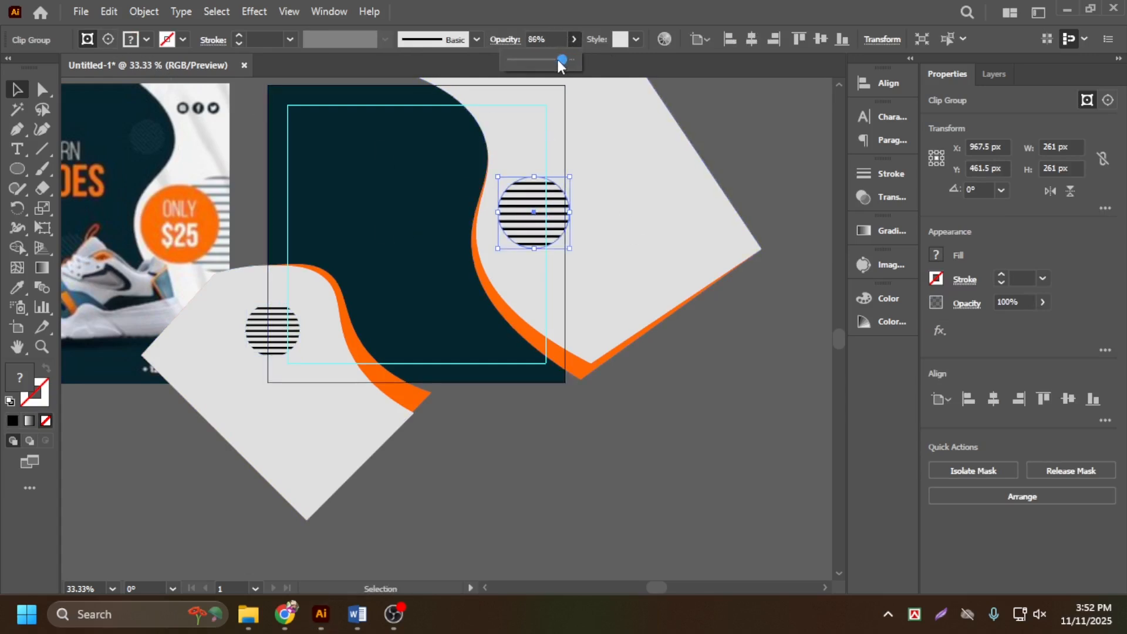
left_click_drag(558, 59, 545, 62)
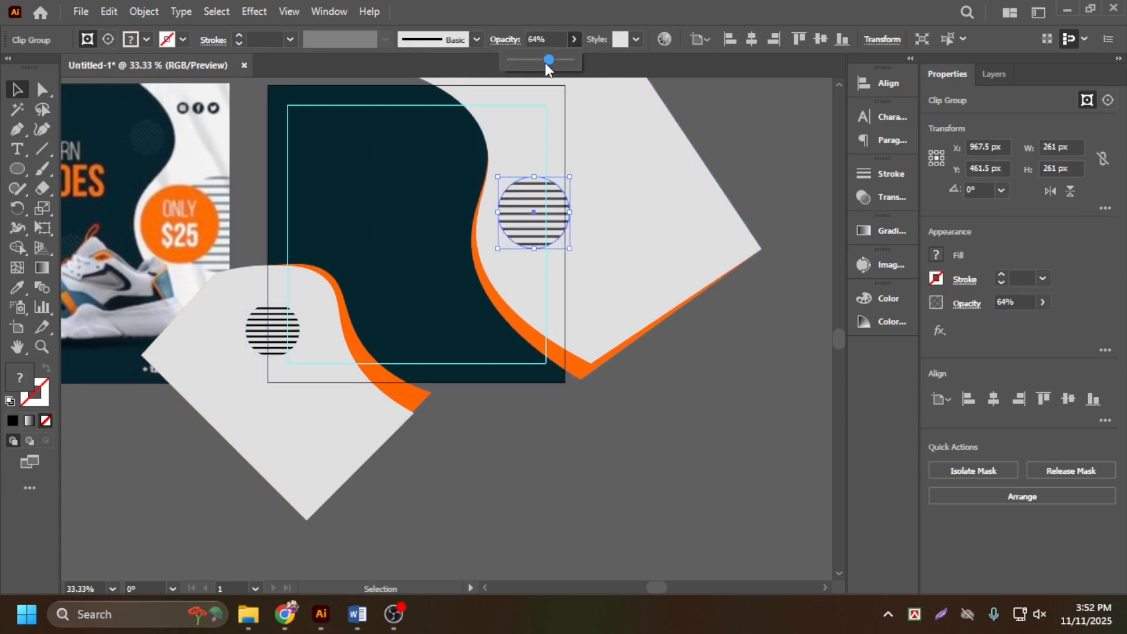
left_click(274, 329)
left_click(575, 40)
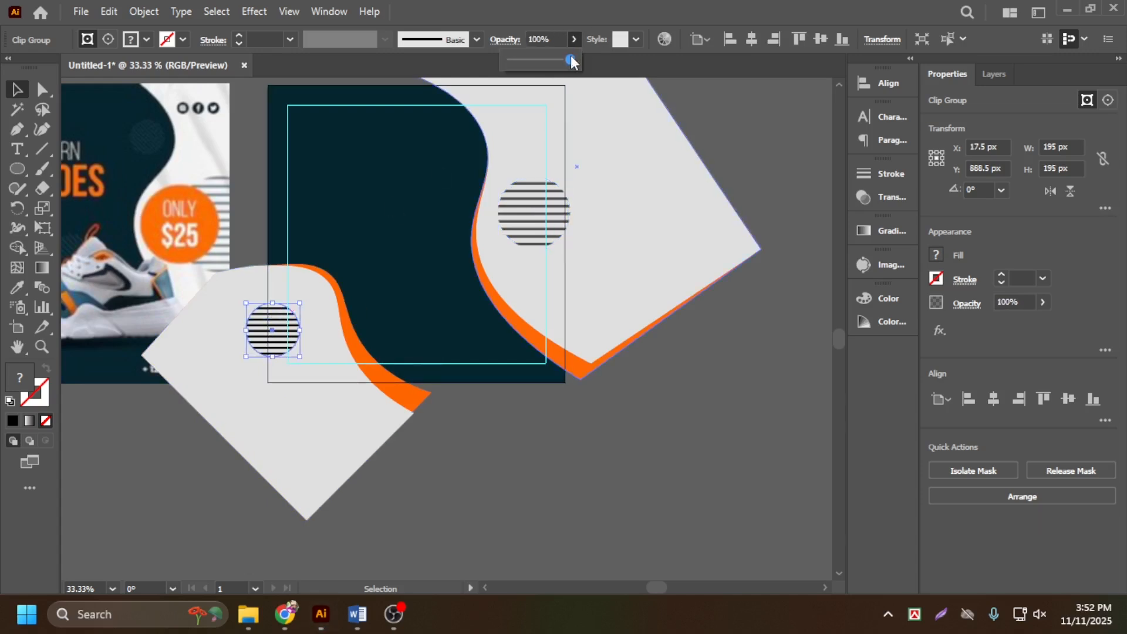
left_click_drag(575, 59, 549, 60)
scroll(562, 284, "down", 2)
left_click(553, 373)
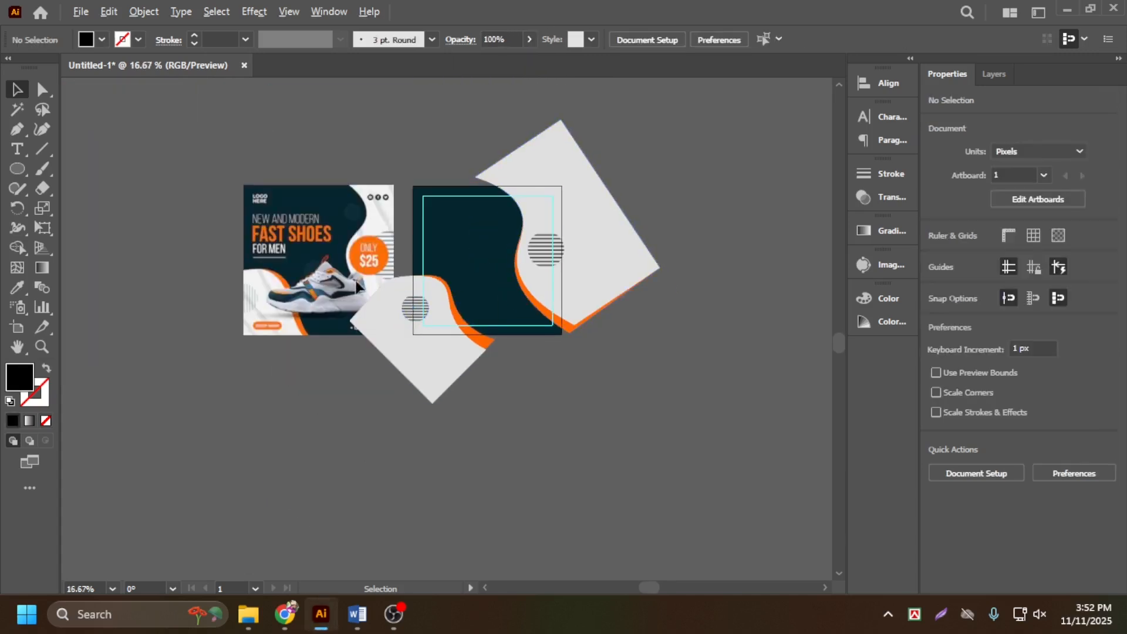
Copy the separate "LOGO HERE" line from the Word document and paste it as point text above the Illustrator artboard
scroll(351, 281, "up", 1)
scroll(254, 225, "up", 1)
scroll(253, 229, "up", 2)
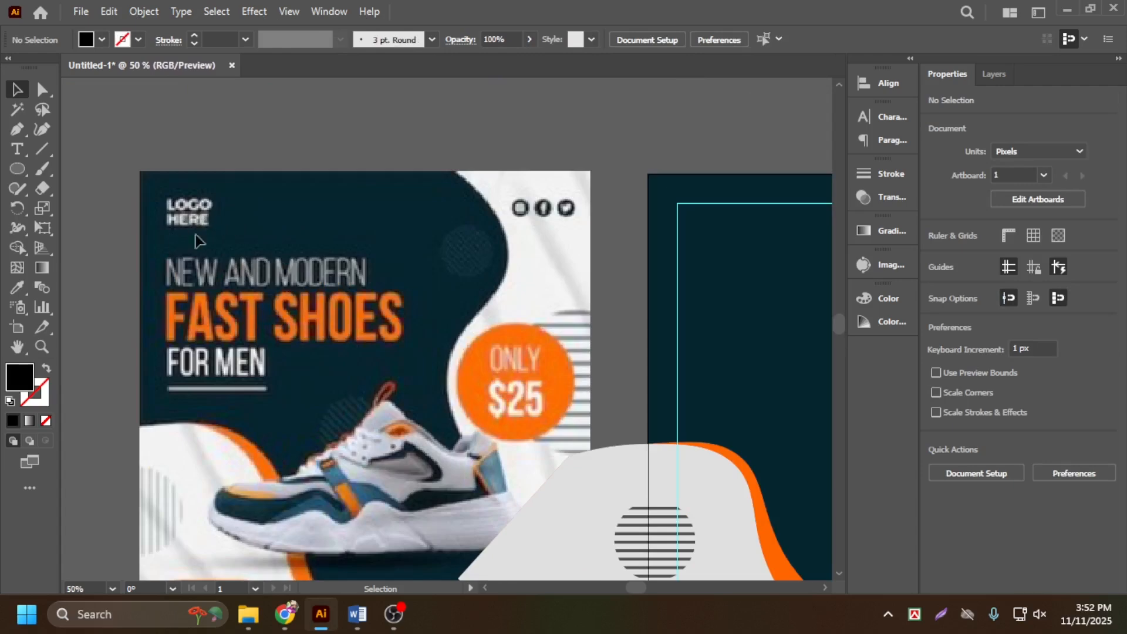
scroll(198, 253, "down", 1)
scroll(274, 294, "down", 1)
scroll(272, 285, "up", 2)
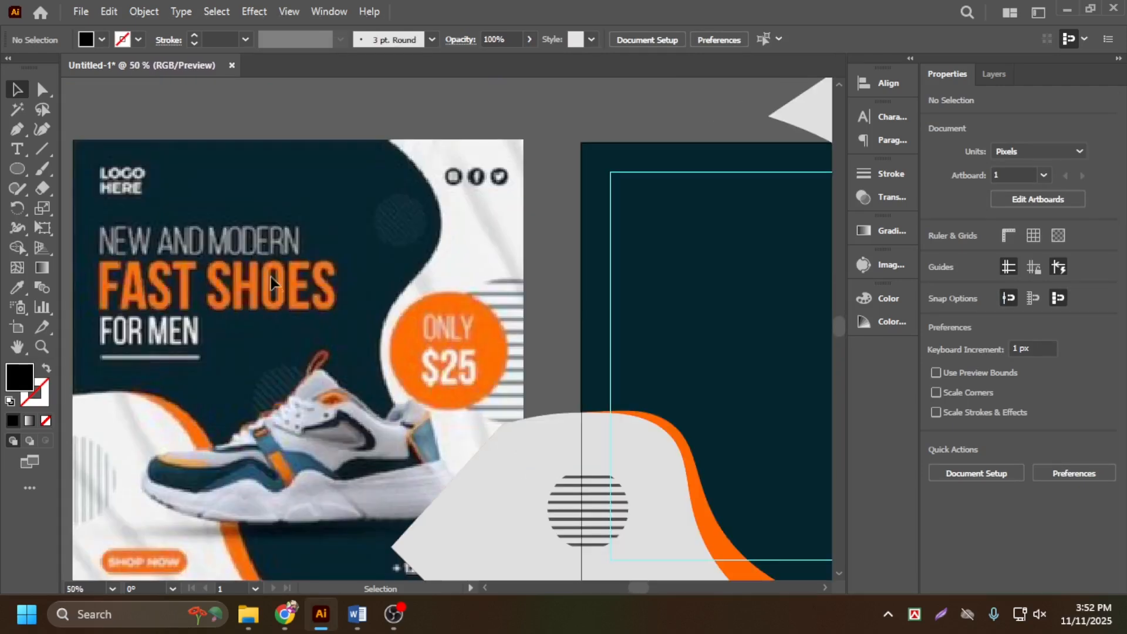
scroll(218, 280, "down", 2)
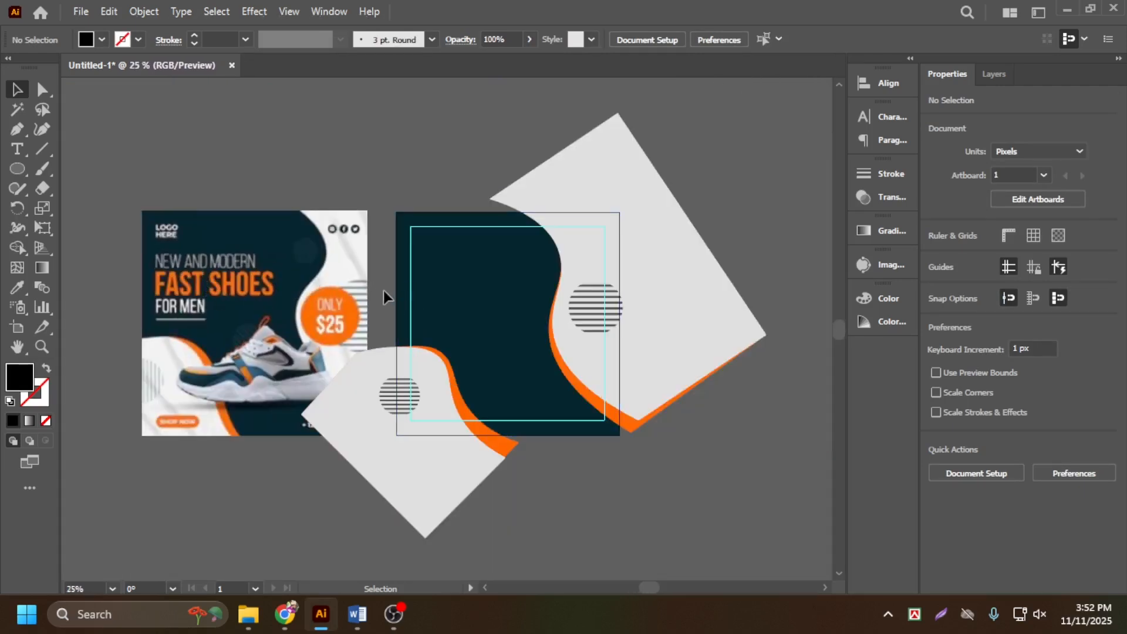
left_click(358, 615)
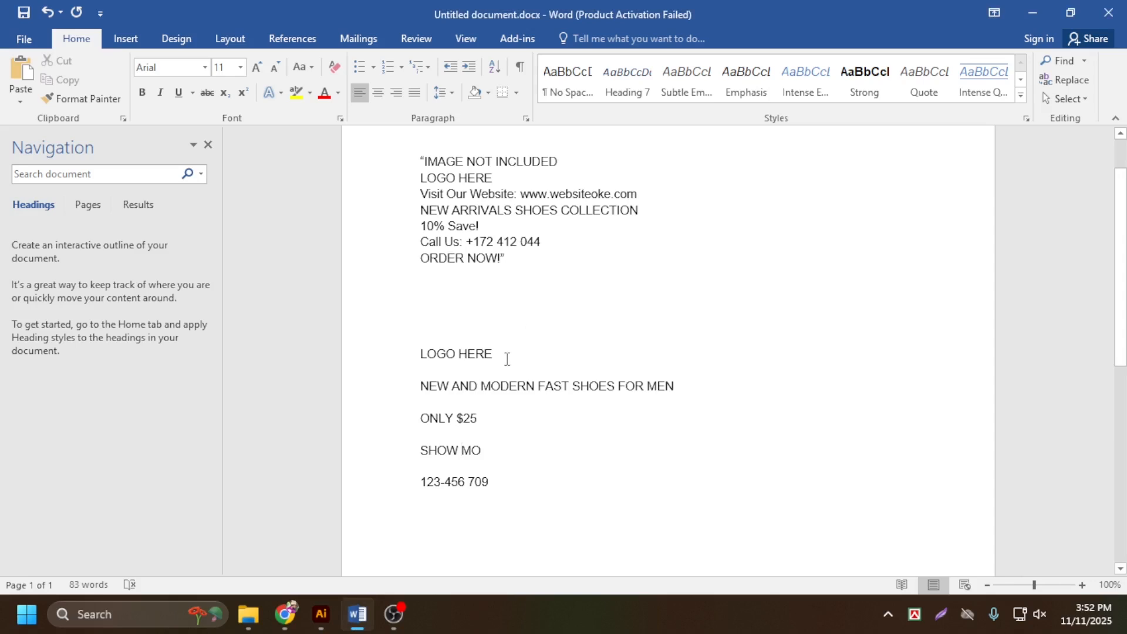
left_click_drag(507, 360, 421, 359)
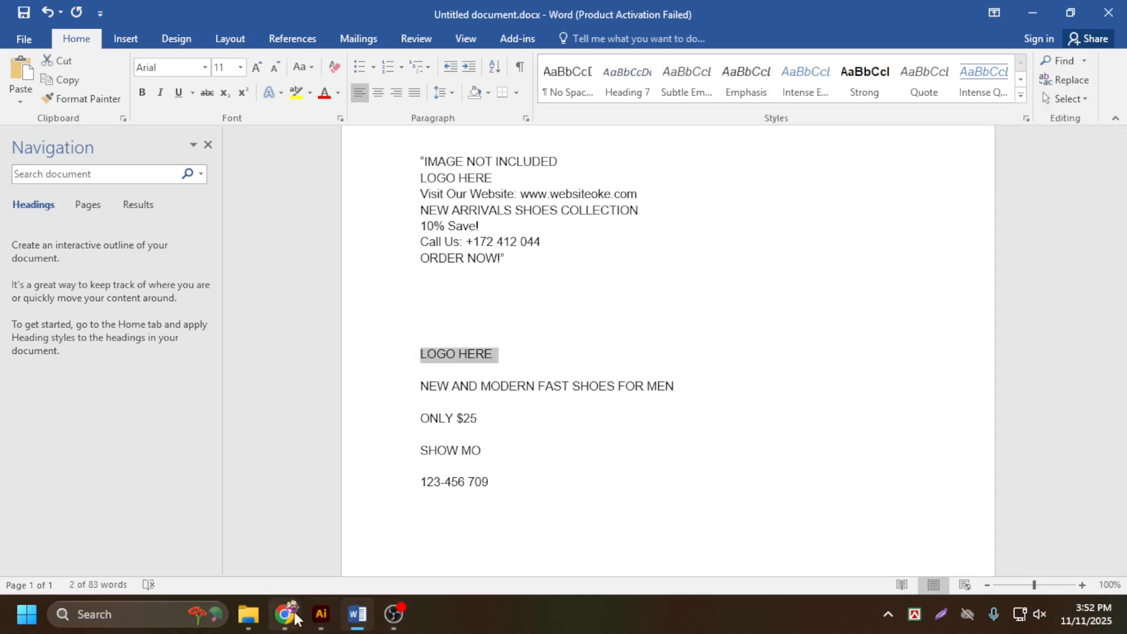
left_click(321, 615)
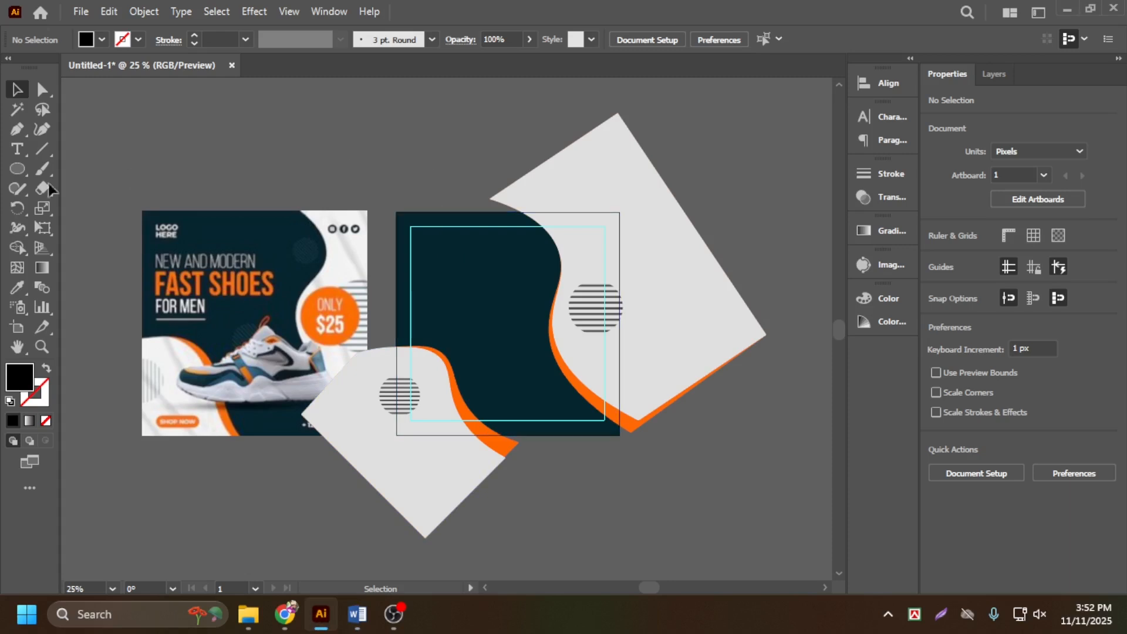
left_click(396, 171)
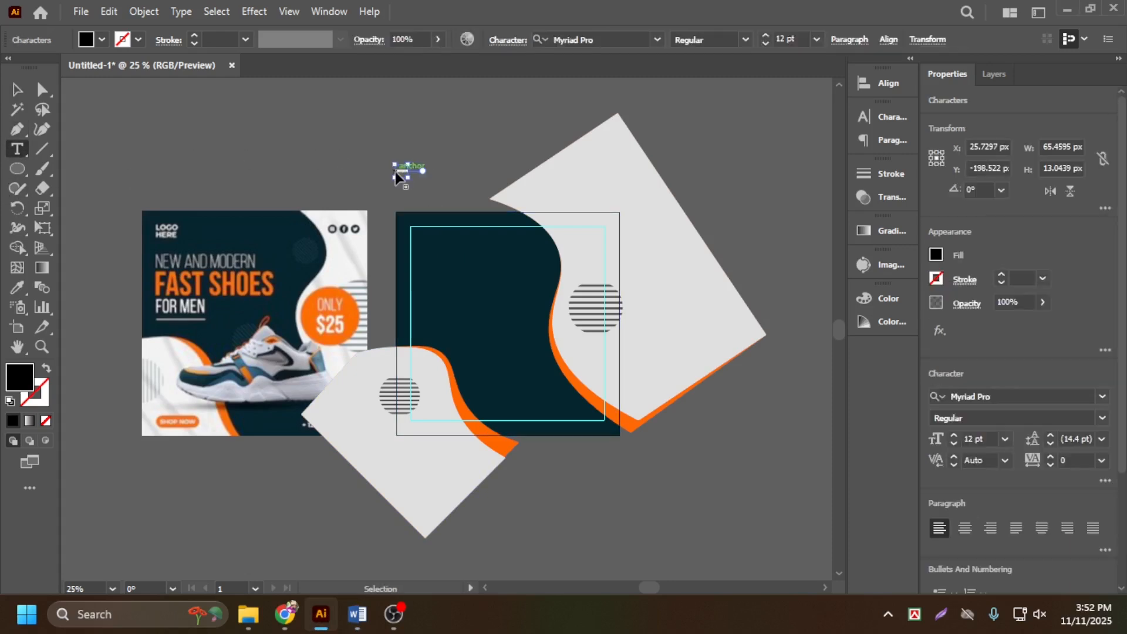
Scale the "LOGO HERE" text up to about 35 pt and fill it with white
left_click(22, 91)
mouse_move(413, 182)
left_mouse_down()
mouse_move(493, 213)
mouse_move(432, 181)
left_mouse_up()
left_click(103, 40)
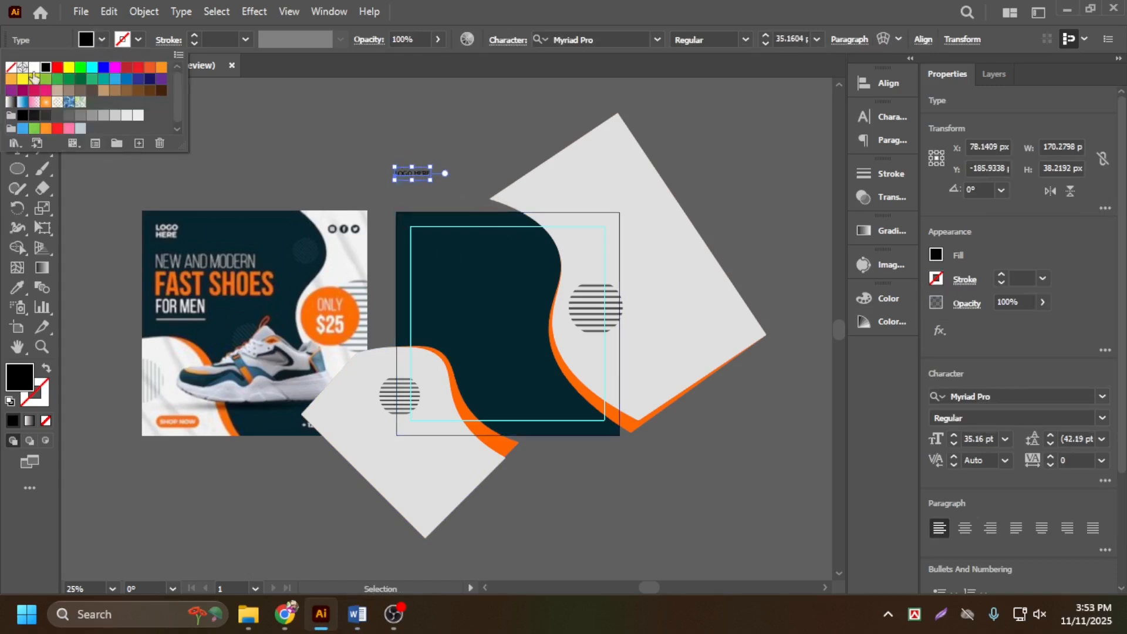
left_click(34, 68)
Set the "LOGO HERE" text in Roboto Bold
left_click(1105, 397)
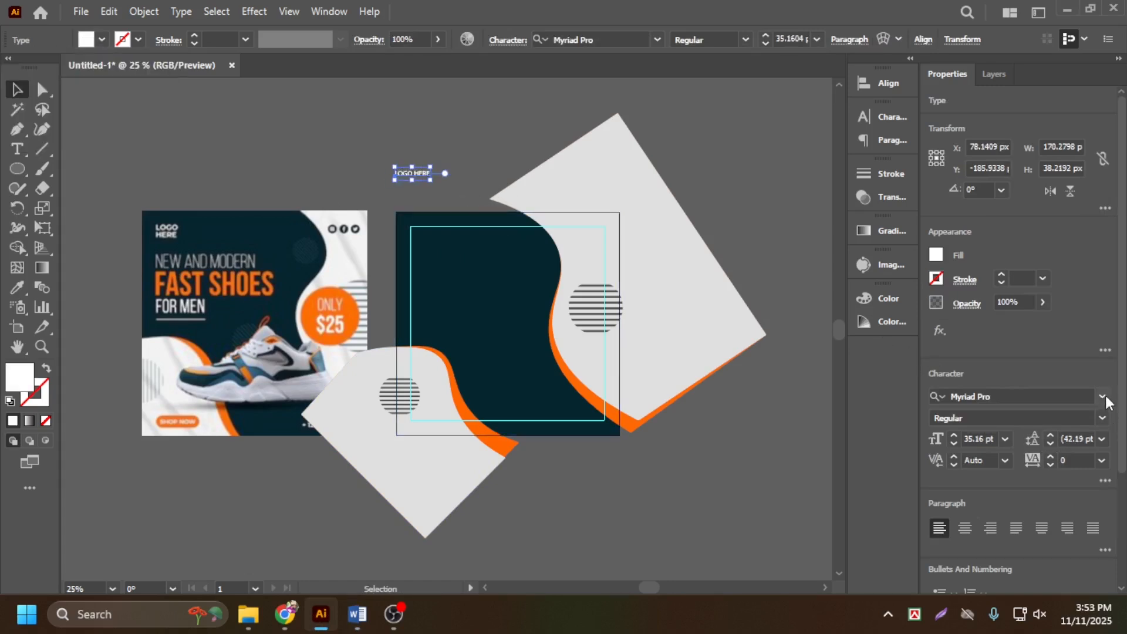
left_click(1012, 392)
key("BackSpace")
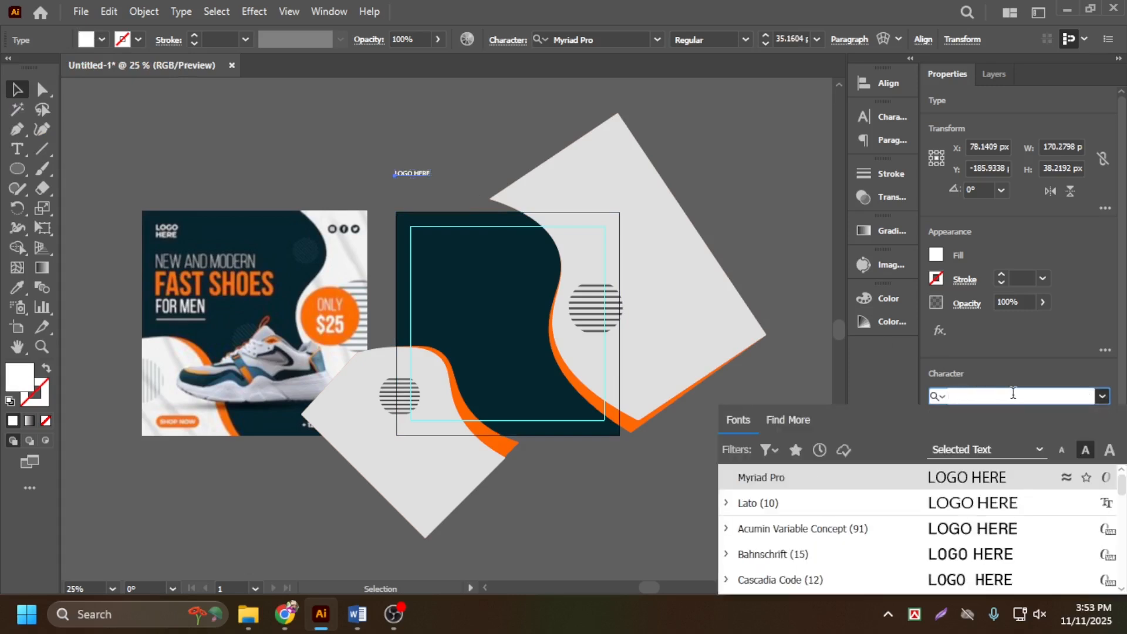
type("robo")
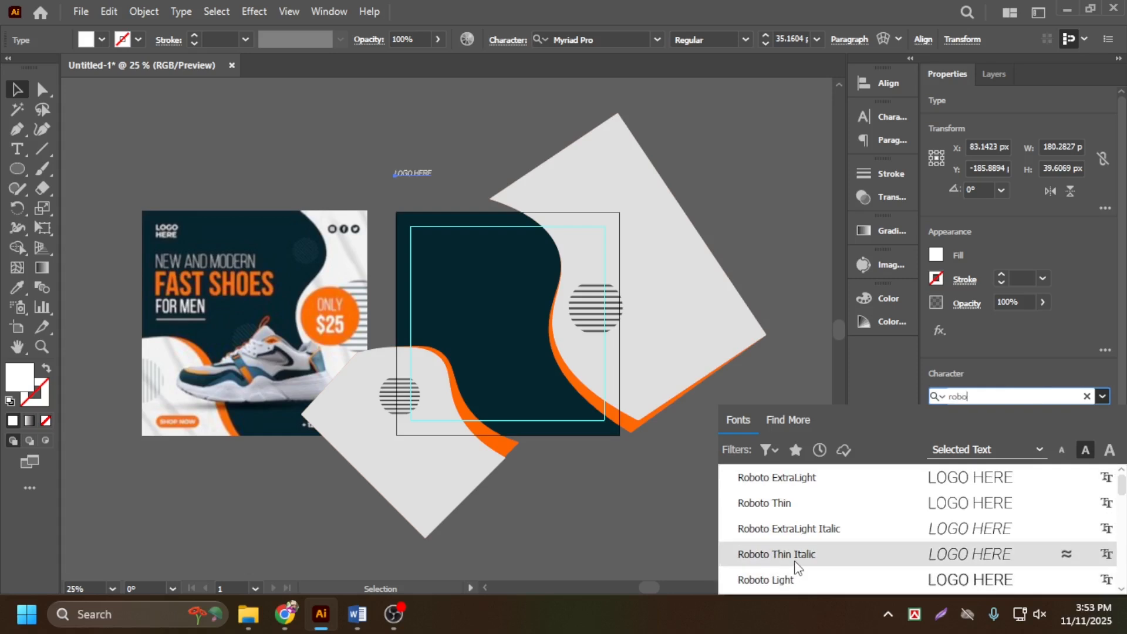
scroll(798, 564, "down", 3)
left_click(788, 479)
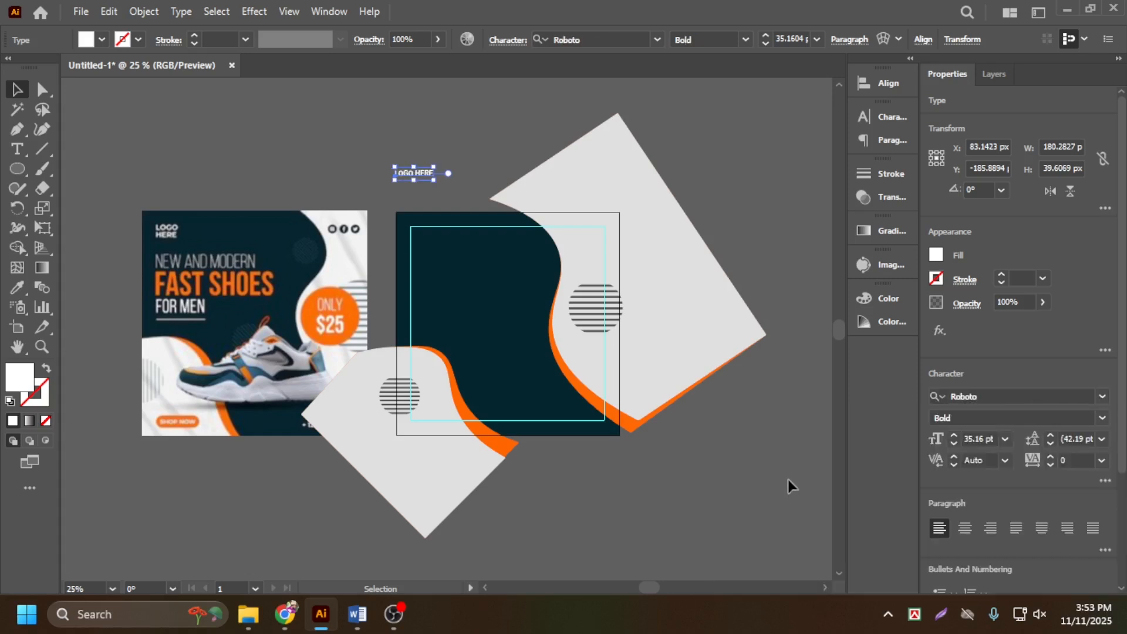
Move the logo text into the upper-left corner of the artboard's margin guides and enlarge it to about 40.6 pt
left_click_drag(422, 173, 439, 253)
scroll(423, 174, "up", 2)
left_click_drag(464, 332, 465, 308)
scroll(466, 309, "up", 2)
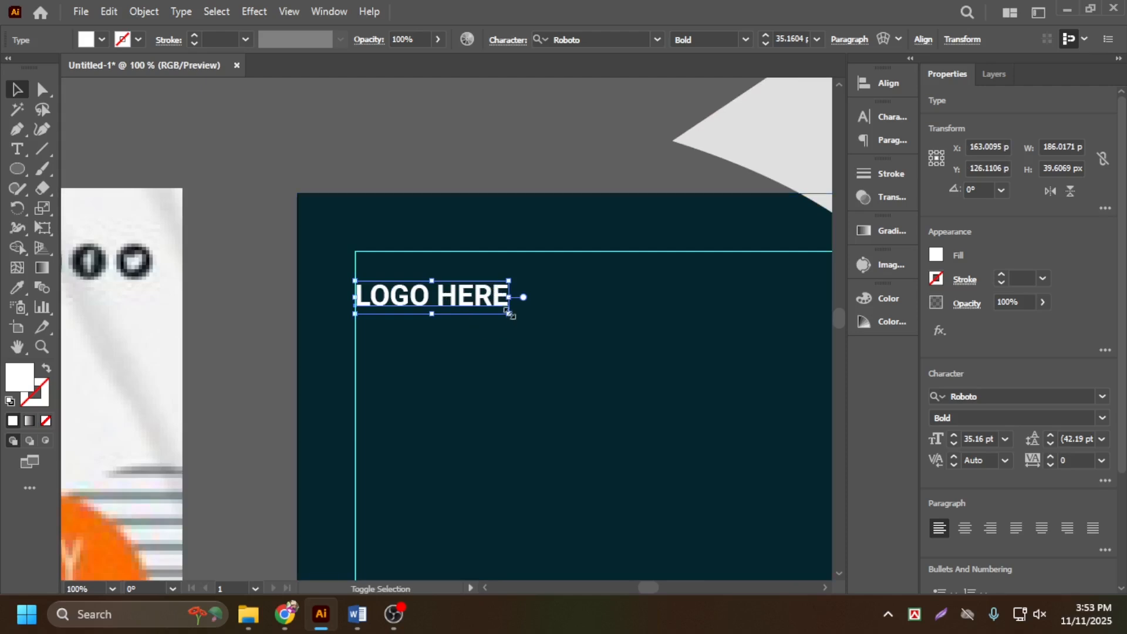
scroll(524, 338, "down", 2)
scroll(493, 329, "down", 3)
left_click_drag(481, 222, 486, 219)
scroll(445, 176, "down", 2)
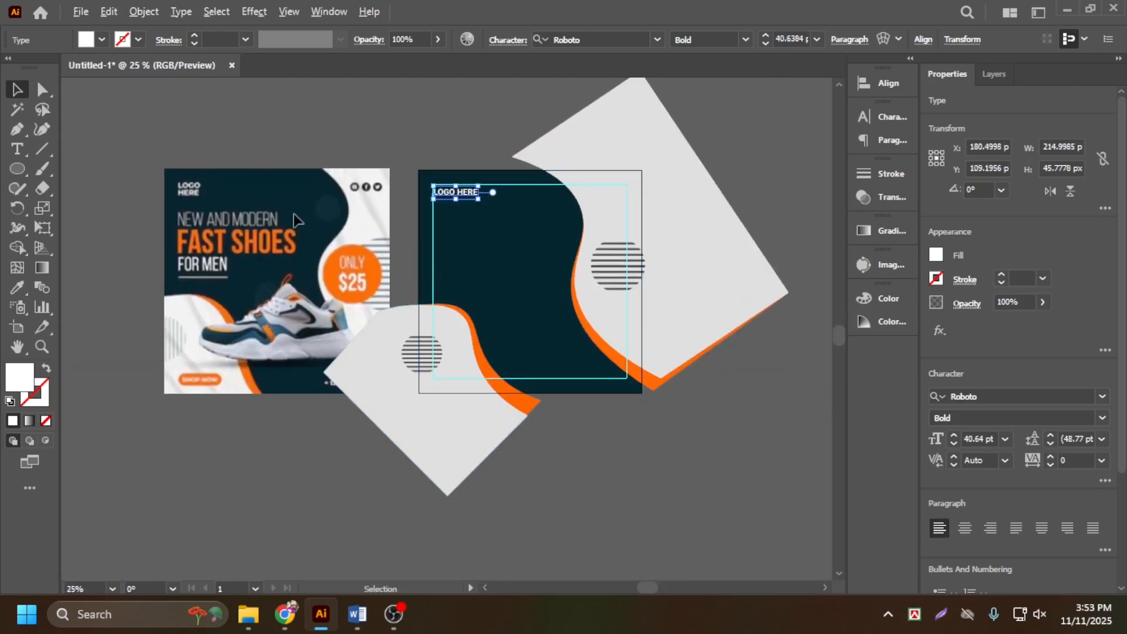
Break the logo text into two lines, "LOGO" above "HERE", and place a duplicate of it below on the dark background
scroll(286, 229, "up", 1)
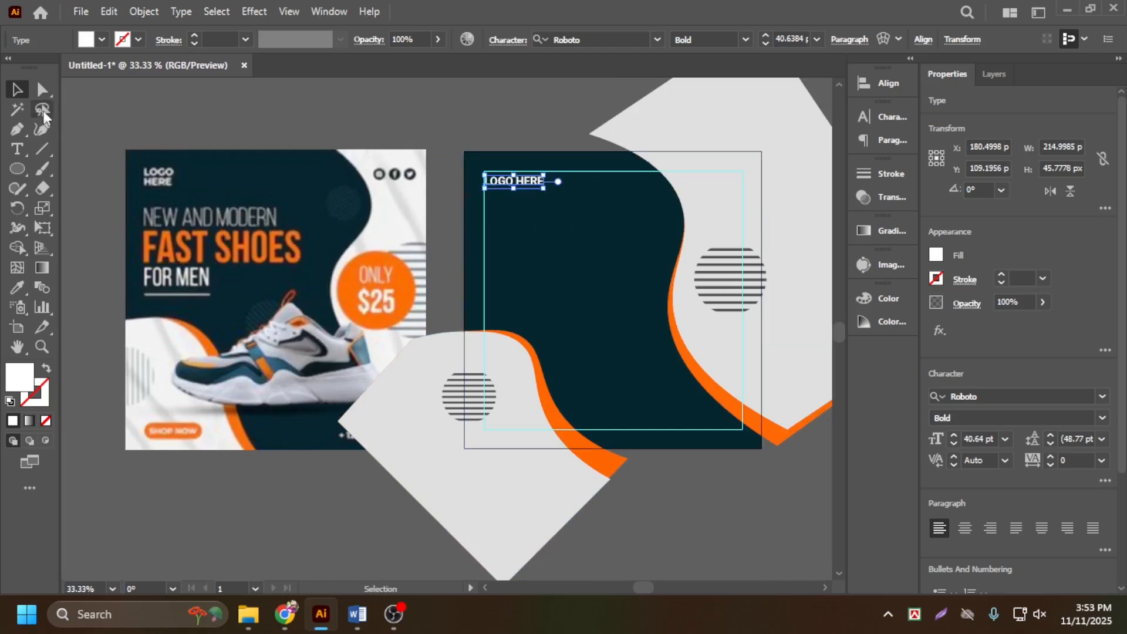
left_click(18, 150)
key("ctrl+=")
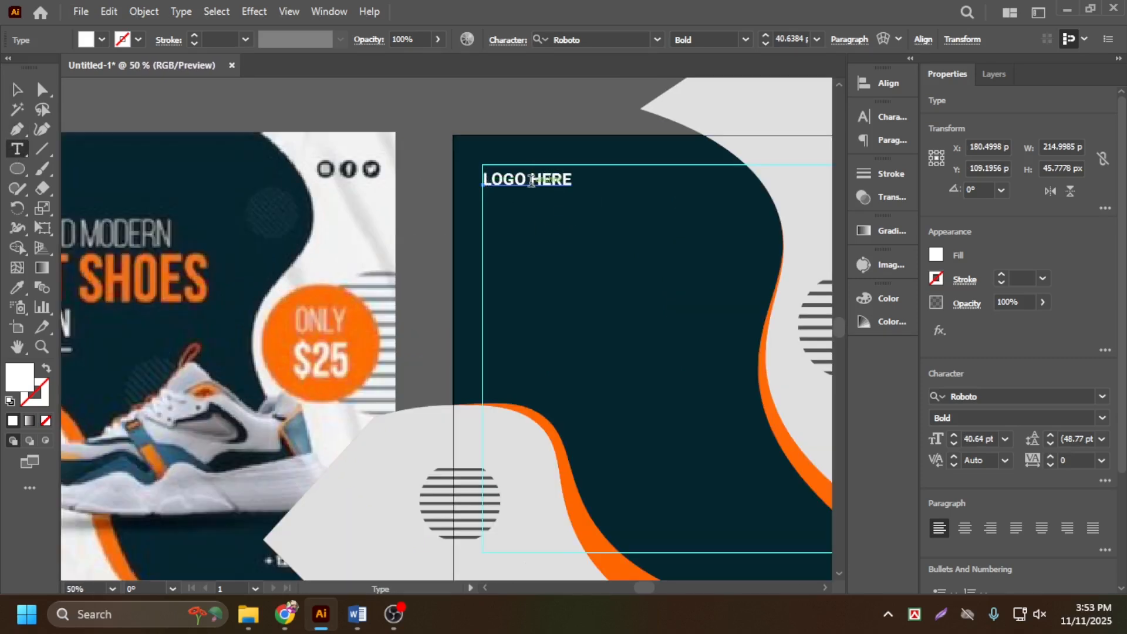
left_click(531, 181)
key("Return")
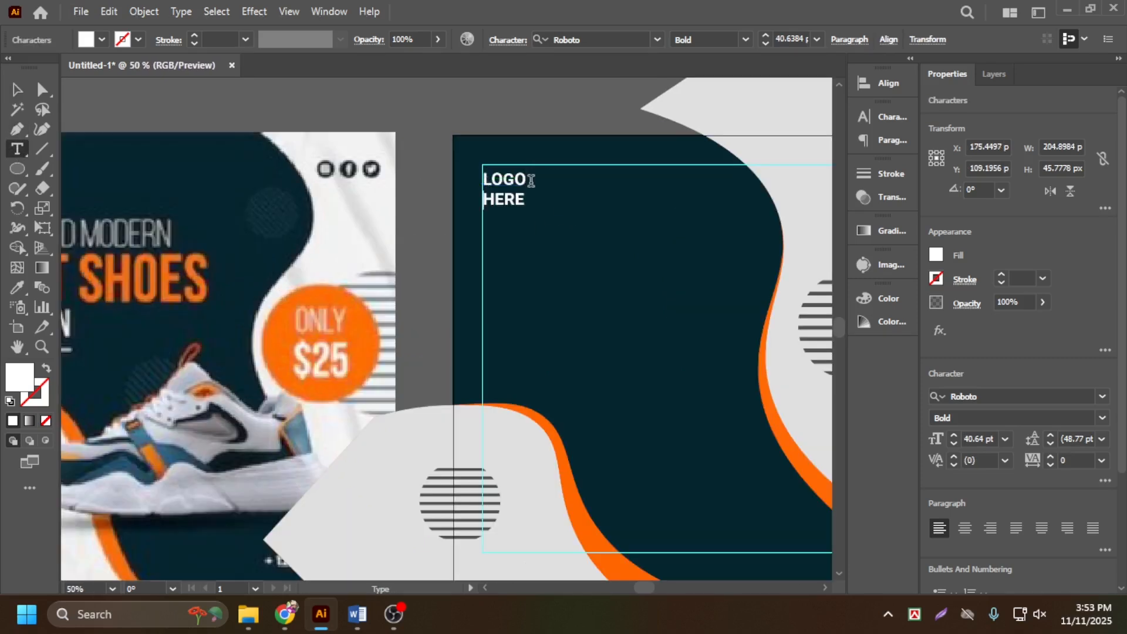
key("ctrl+minus")
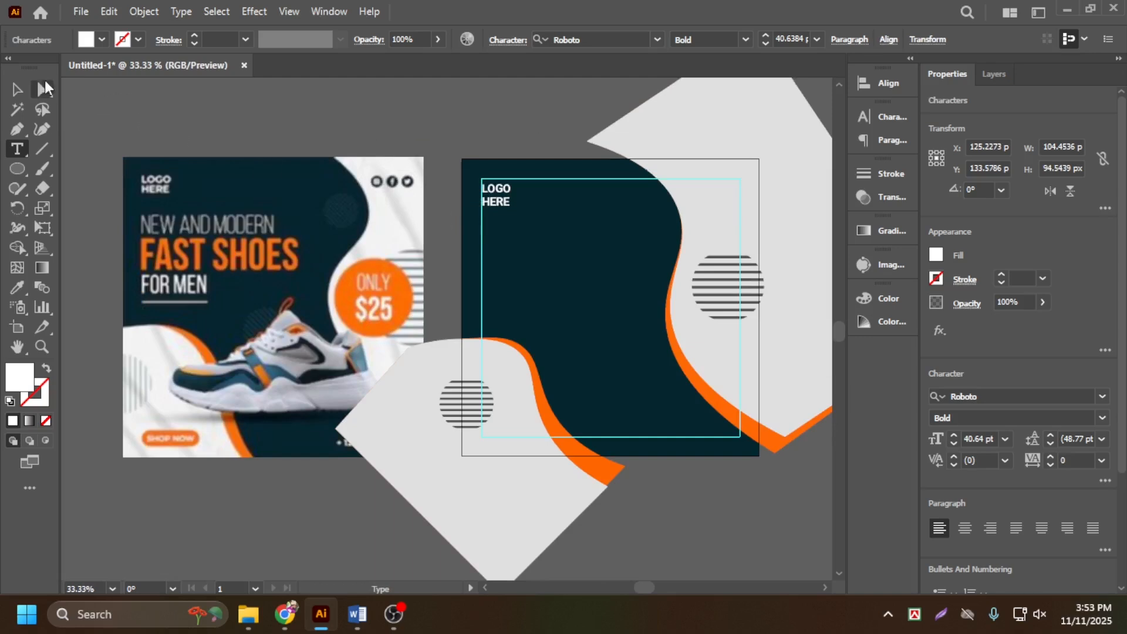
key("Escape")
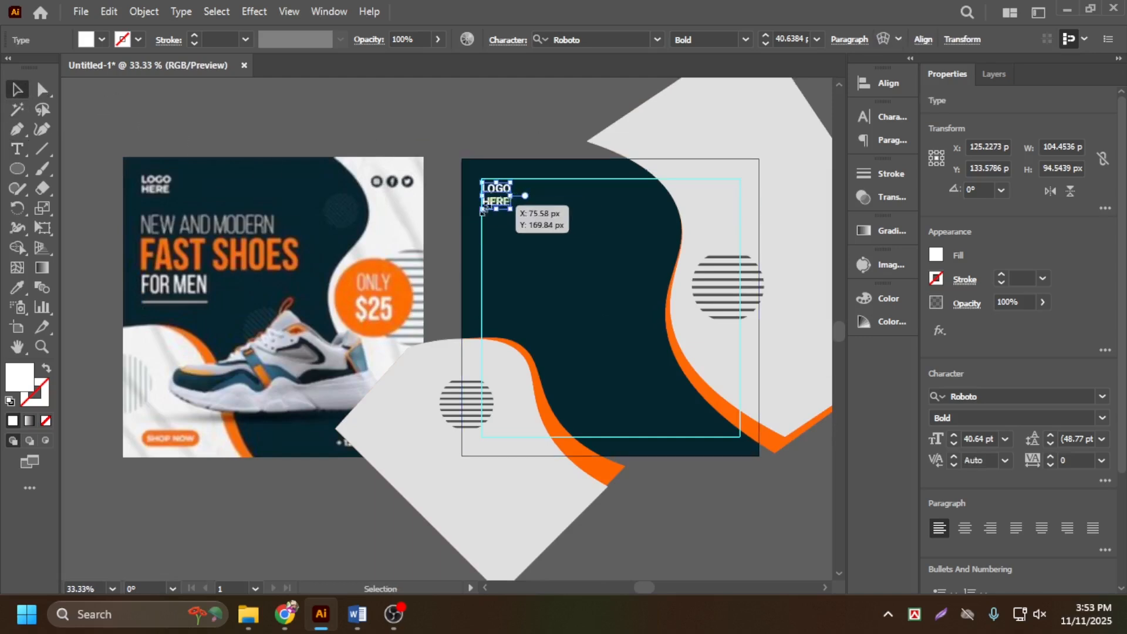
left_click_drag(504, 202, 530, 258, "alt")
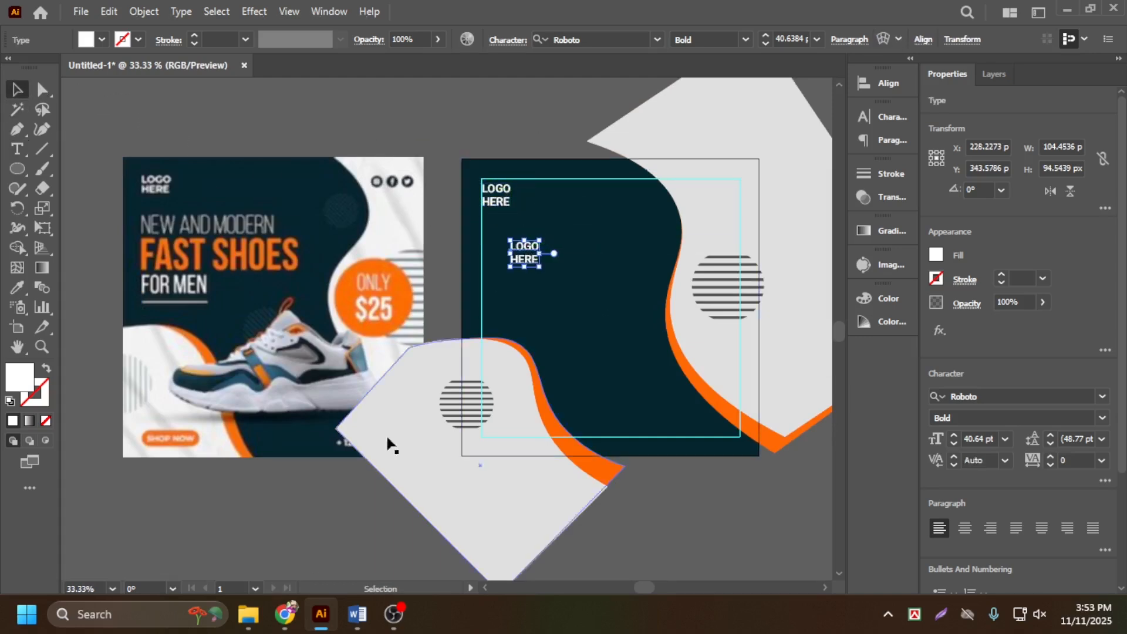
left_click(359, 621)
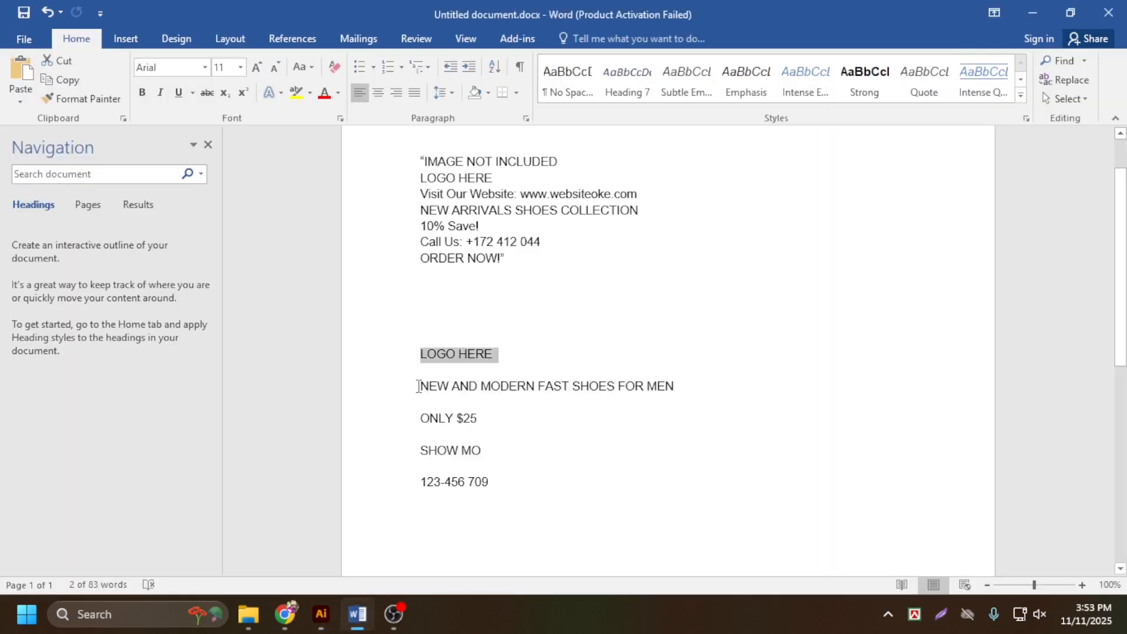
left_click_drag(417, 386, 678, 386)
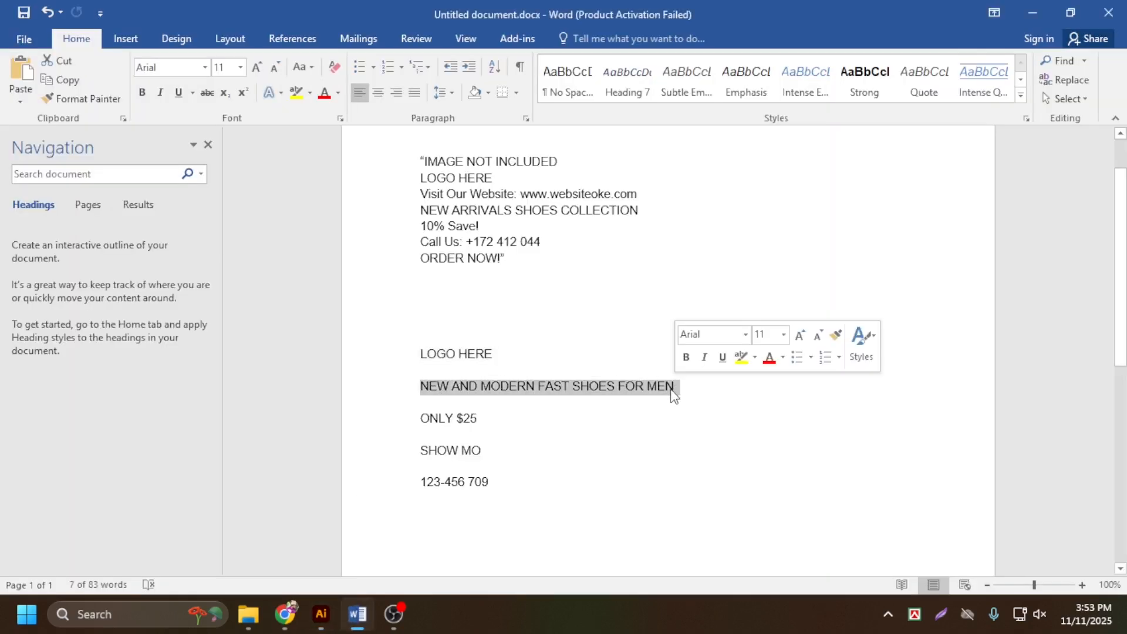
left_click(568, 386)
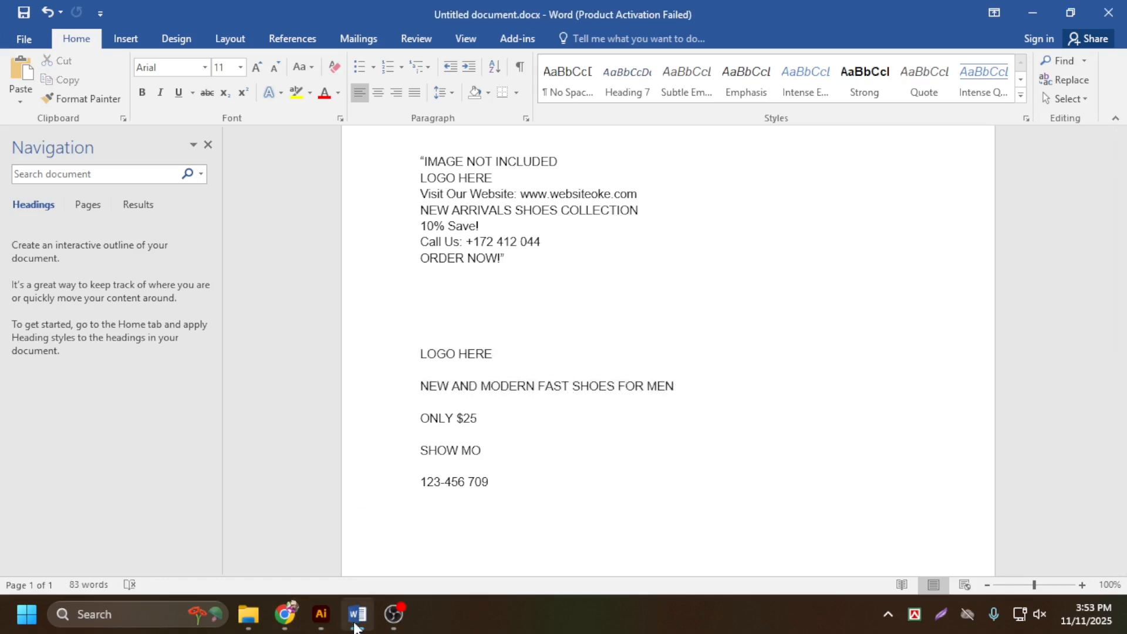
left_click(321, 615)
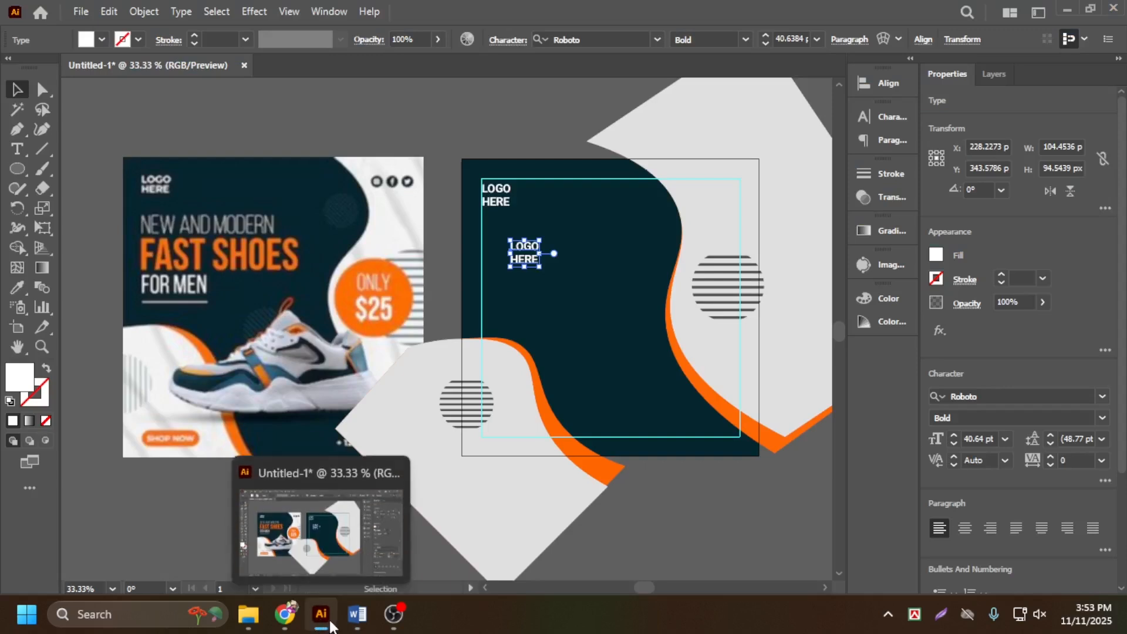
Switch to Word, copy "NEW AND MODERN" from the headline line, and return to Illustrator
left_click(352, 621)
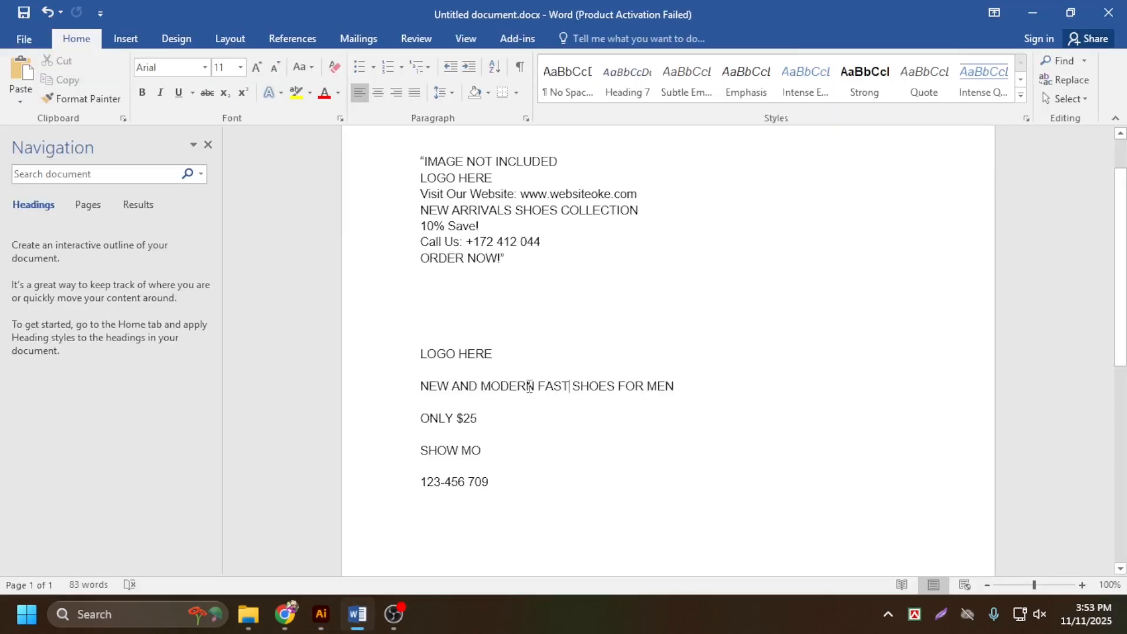
left_click_drag(534, 389, 377, 391)
key("ctrl+c")
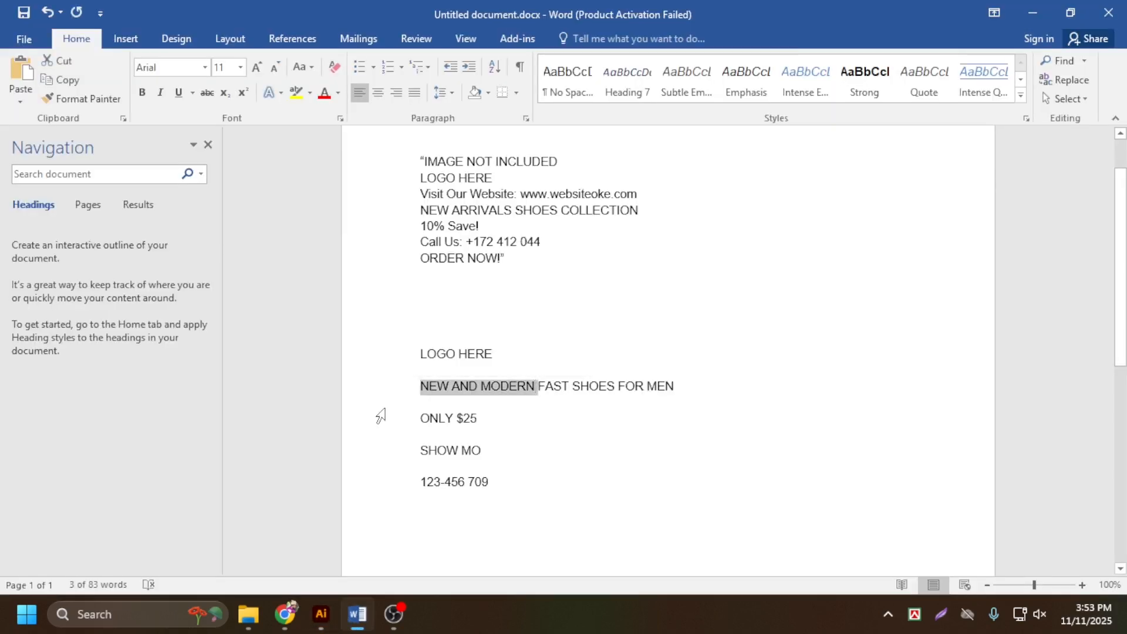
mouse_move(357, 624)
left_click(321, 614)
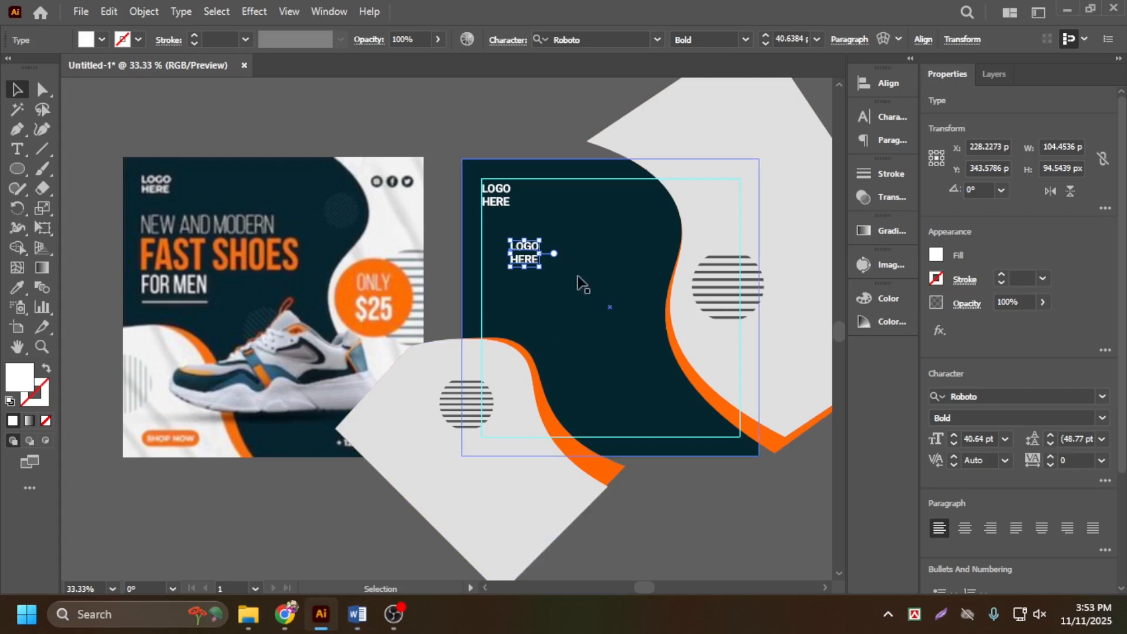
Replace all the text in the duplicated logo text with the copied "NEW AND MODERN"
left_click_drag(529, 257, 524, 259)
double_click(524, 259)
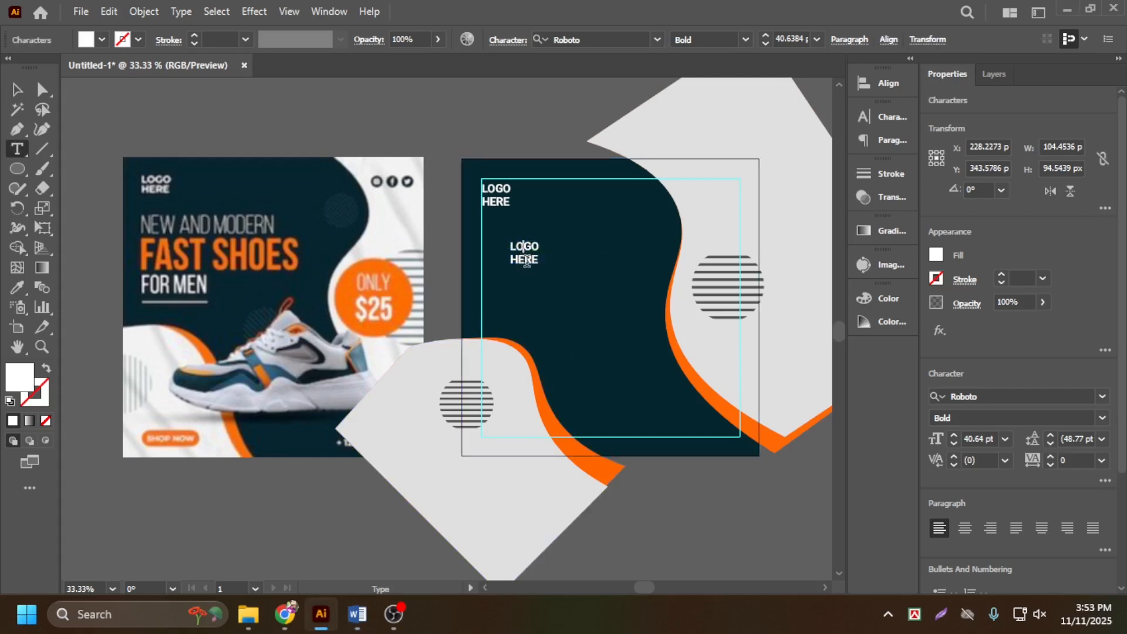
key("ctrl+a")
key("ctrl+v")
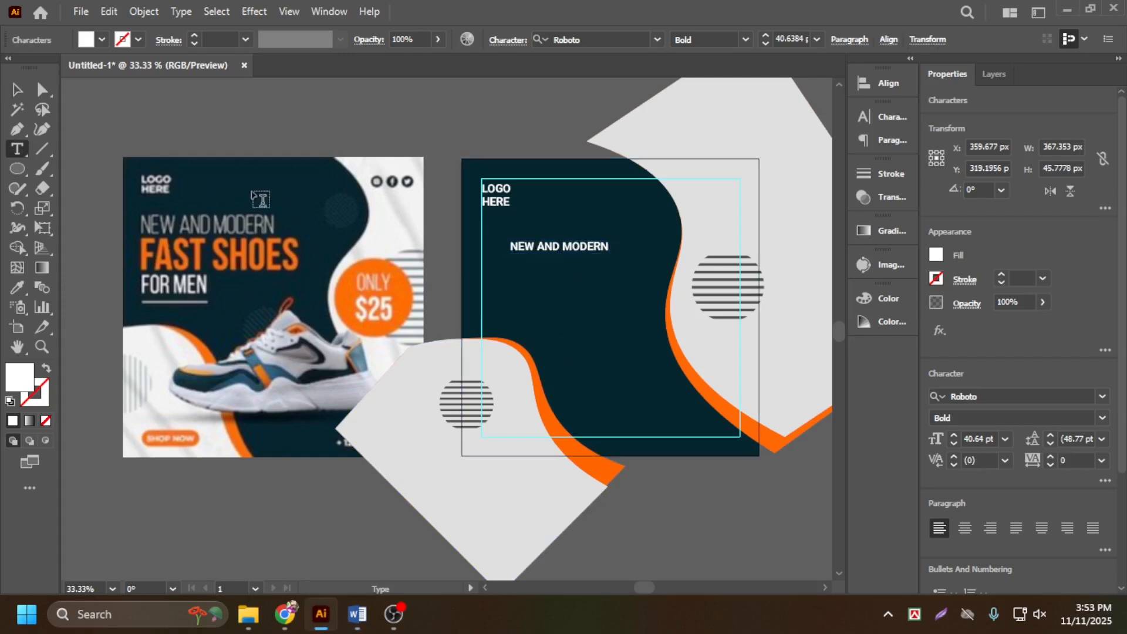
Set the "NEW AND MODERN" text to Medium weight and place a duplicate of it directly below
left_click(16, 89)
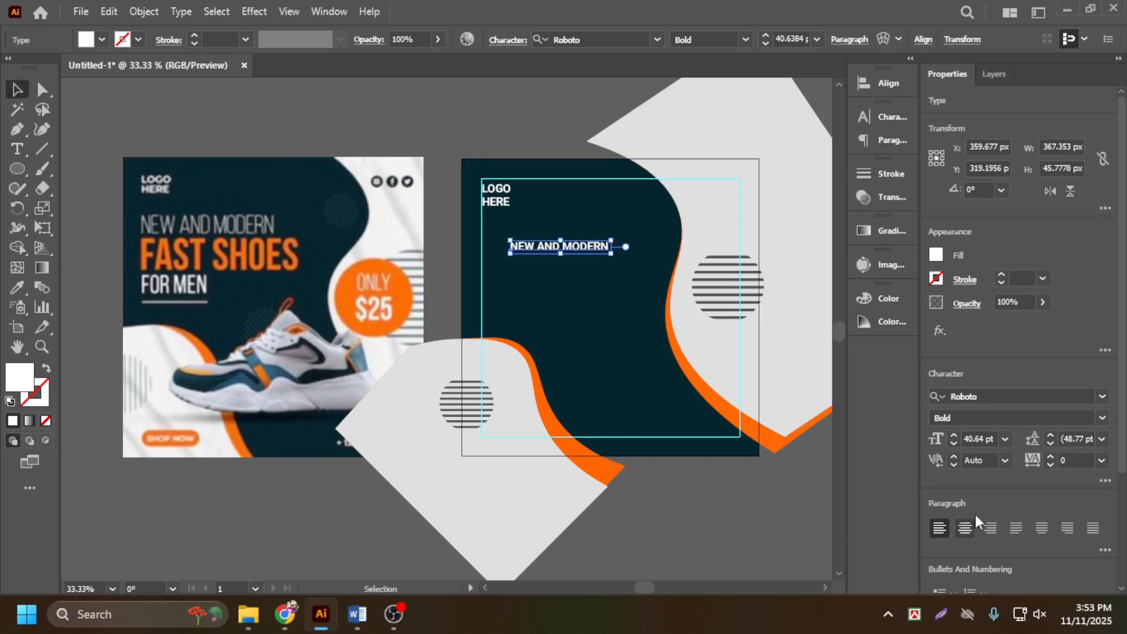
left_click(1096, 418)
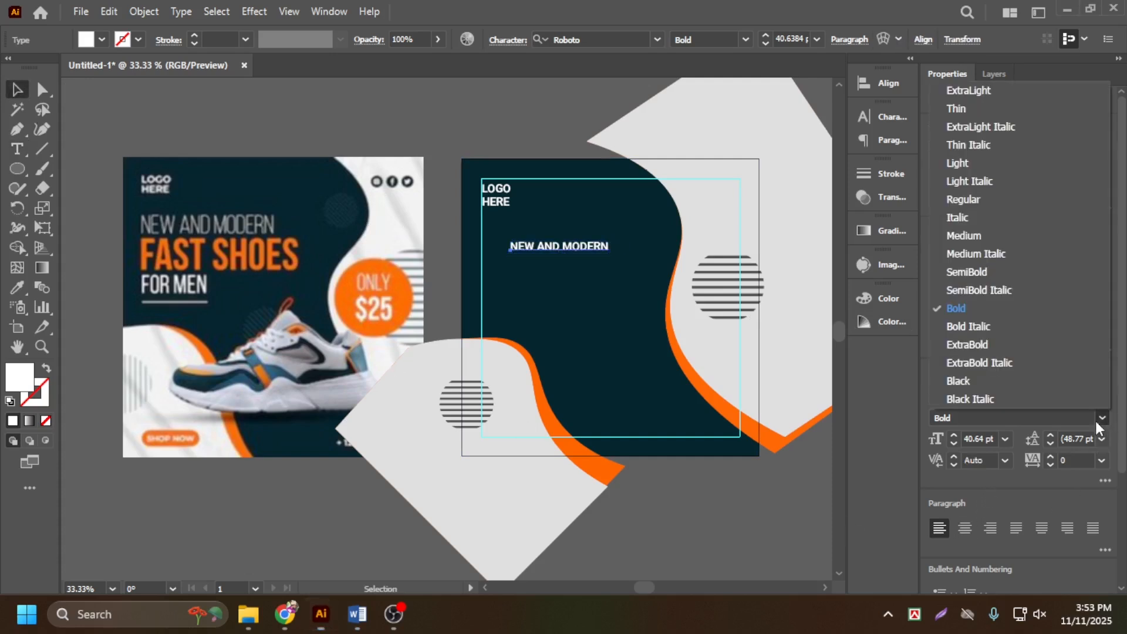
left_click(979, 235)
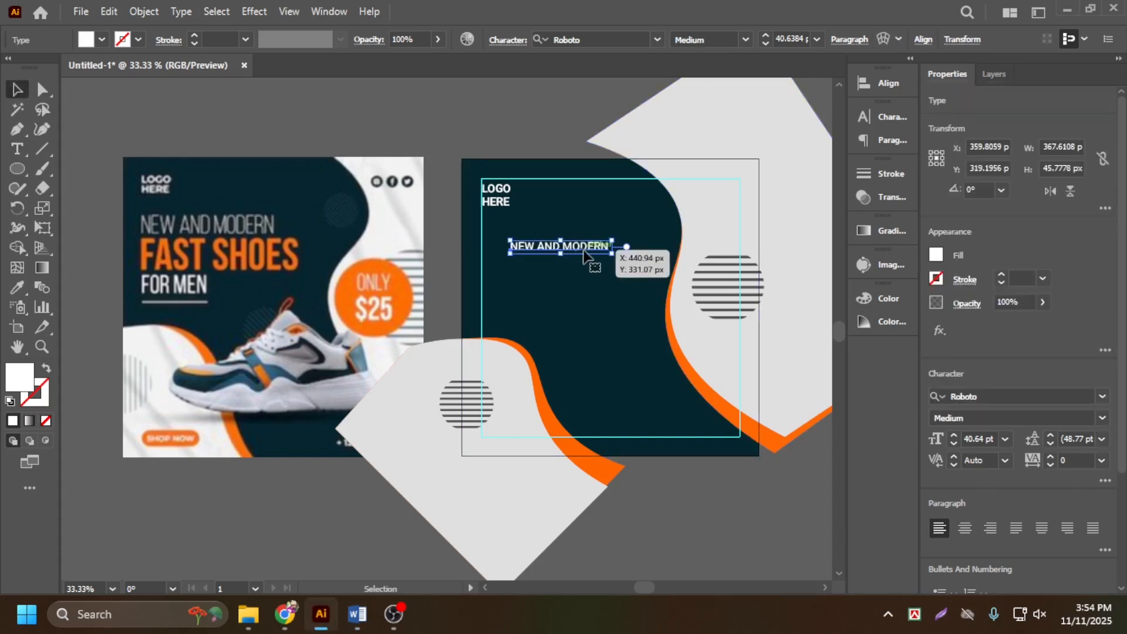
mouse_move(582, 248)
left_mouse_down()
mouse_move(566, 244)
mouse_move(572, 260)
left_mouse_up()
Switch to Word, copy "FAST SHOES" from the headline line, and return to Illustrator
left_click(357, 614)
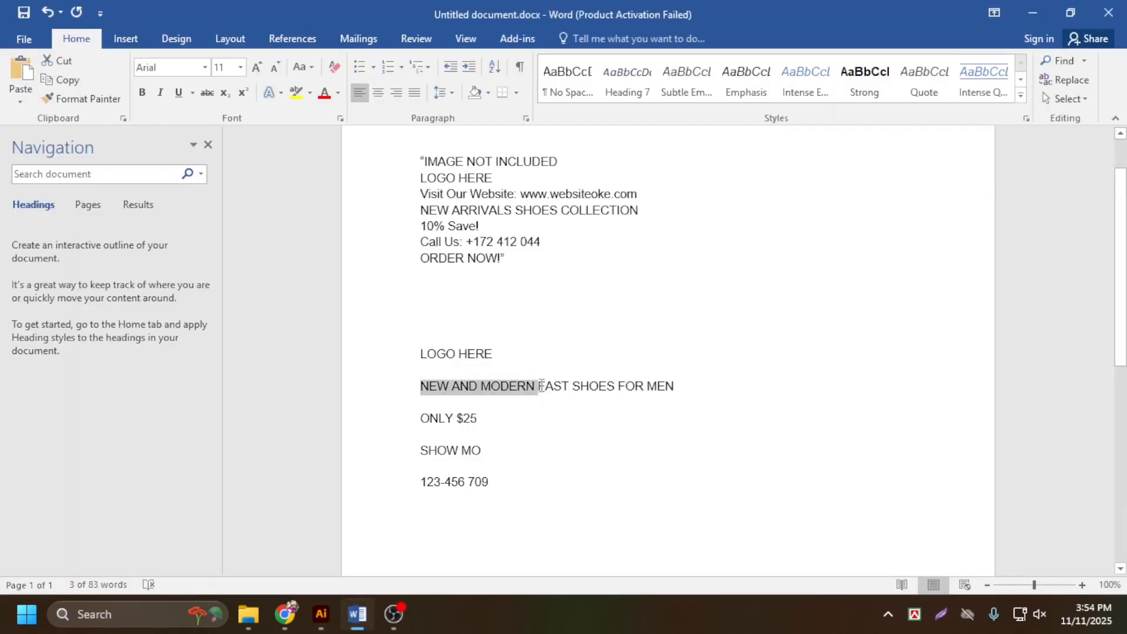
left_click_drag(539, 386, 687, 387)
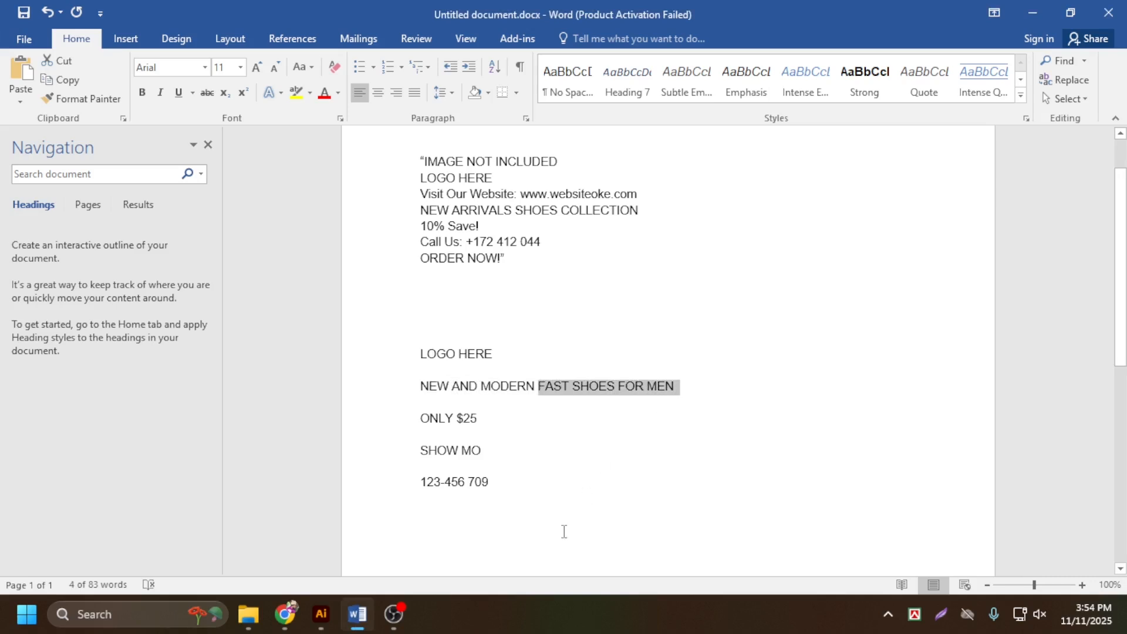
left_click(606, 392)
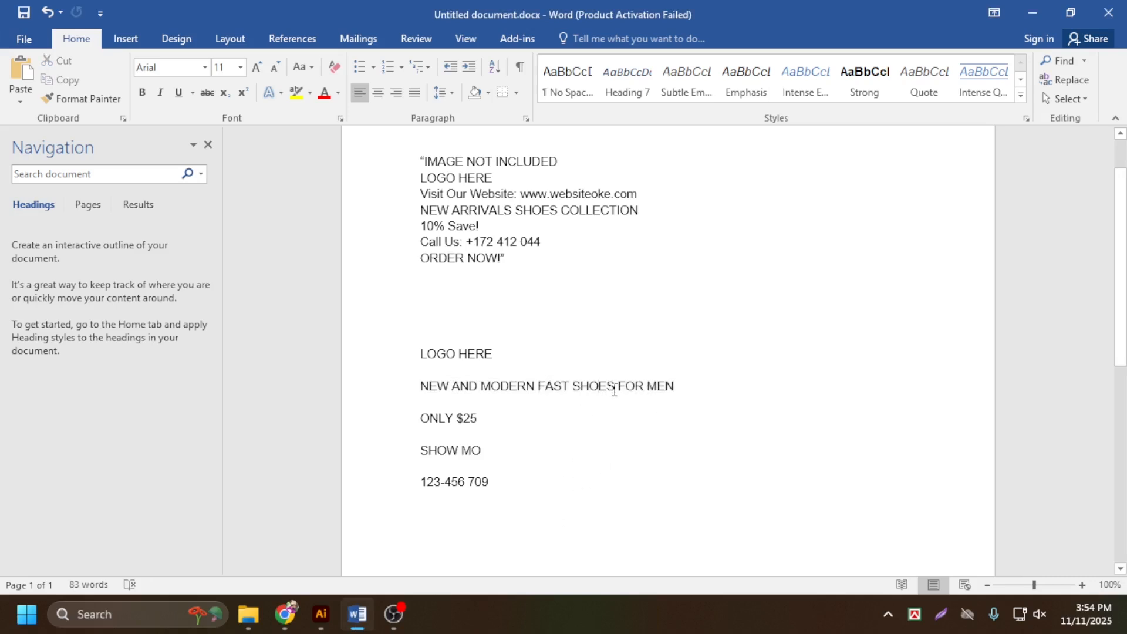
left_click_drag(617, 388, 536, 395)
key("ctrl+c")
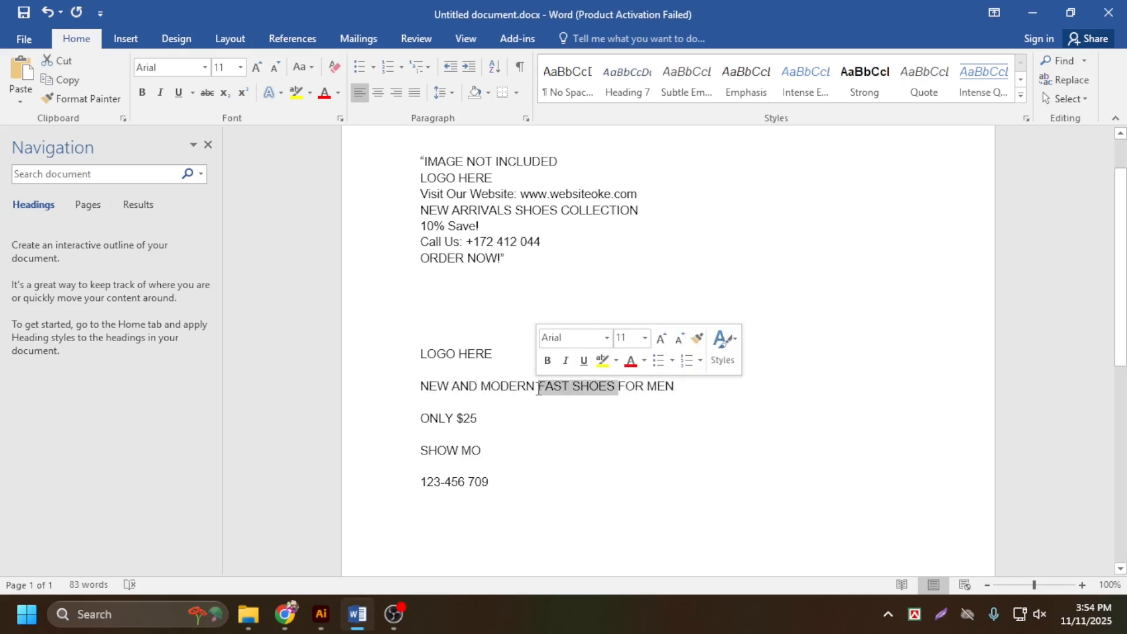
left_click(322, 614)
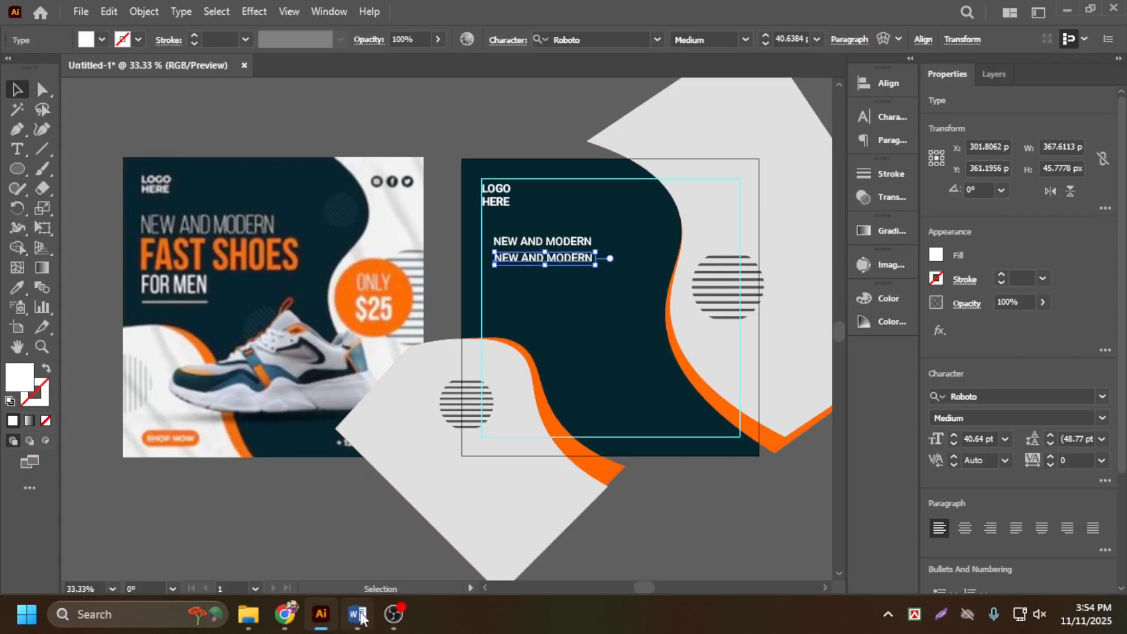
Replace all the text in the lower "NEW AND MODERN" duplicate with the copied "FAST SHOES"
double_click(574, 265)
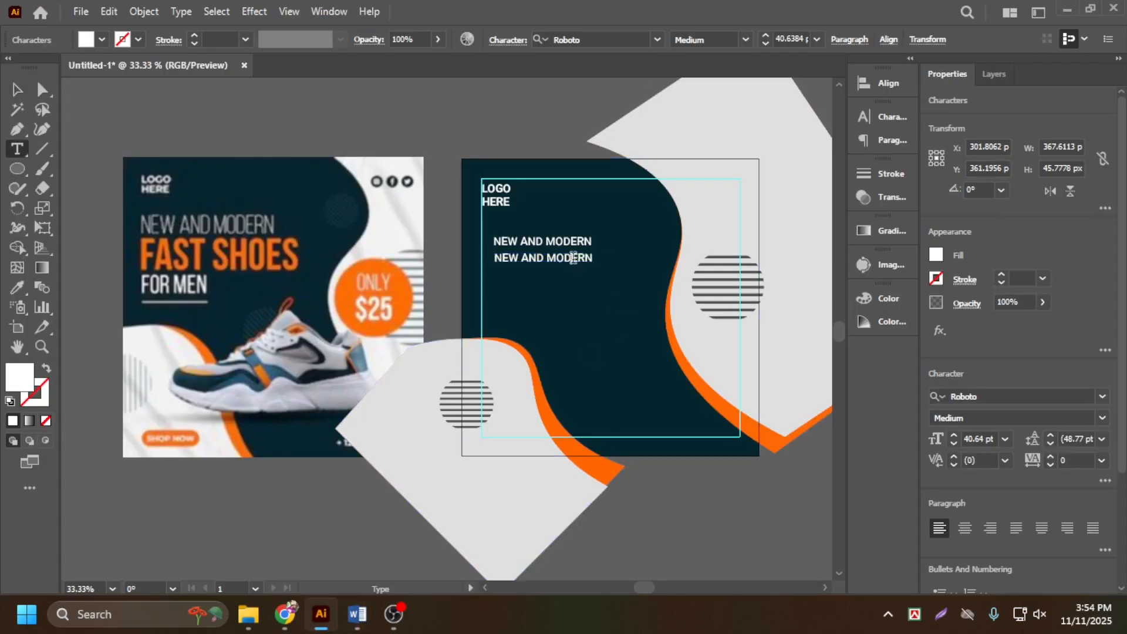
triple_click(573, 258)
key("ctrl+v")
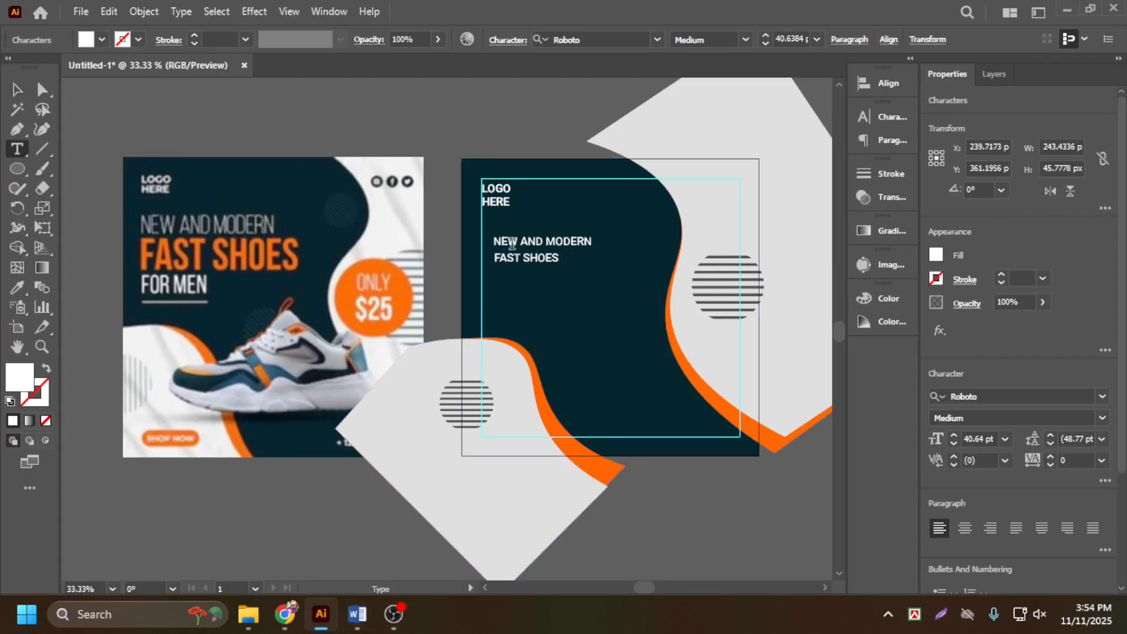
Enlarge the "FAST SHOES" text to about 62.8 pt and set its weight to Bold
left_click(17, 89)
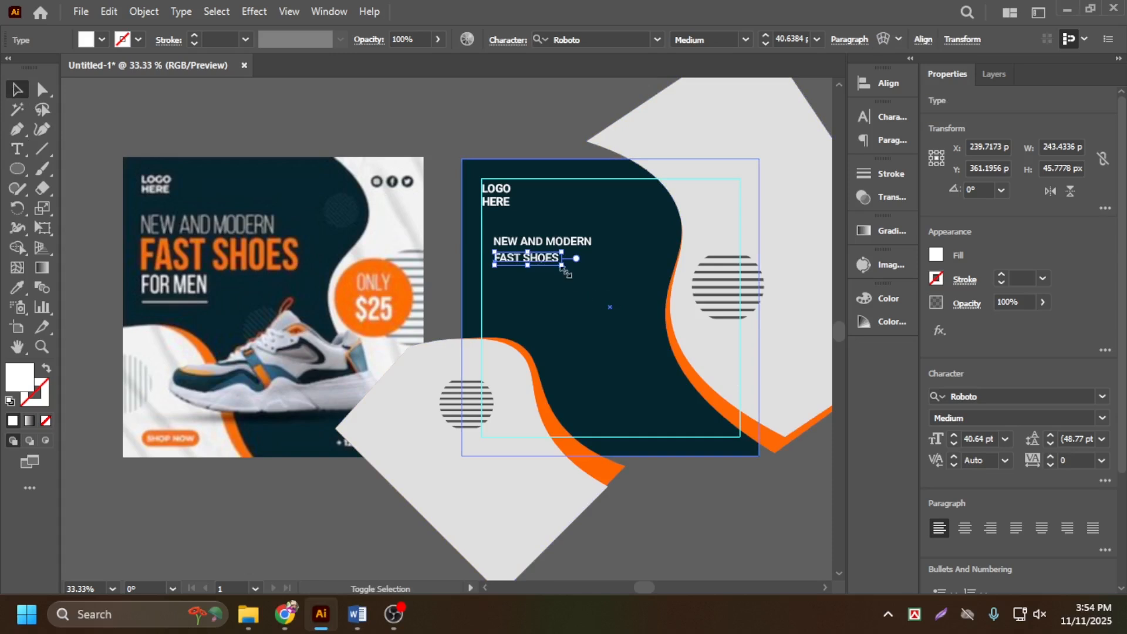
left_click_drag(561, 265, 628, 281)
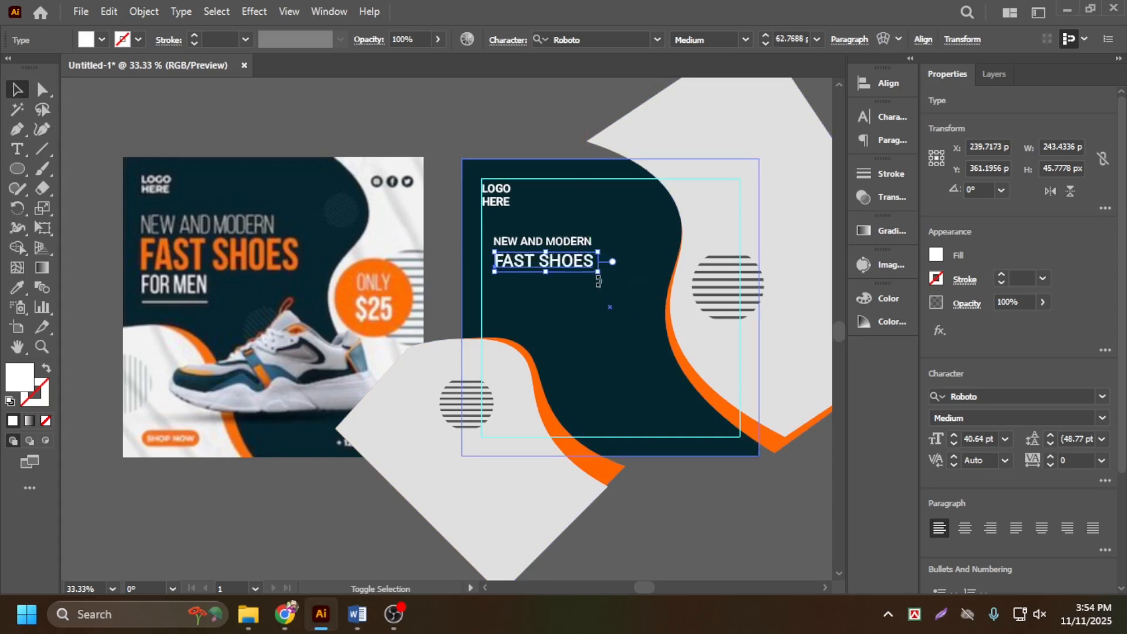
left_click(1102, 417)
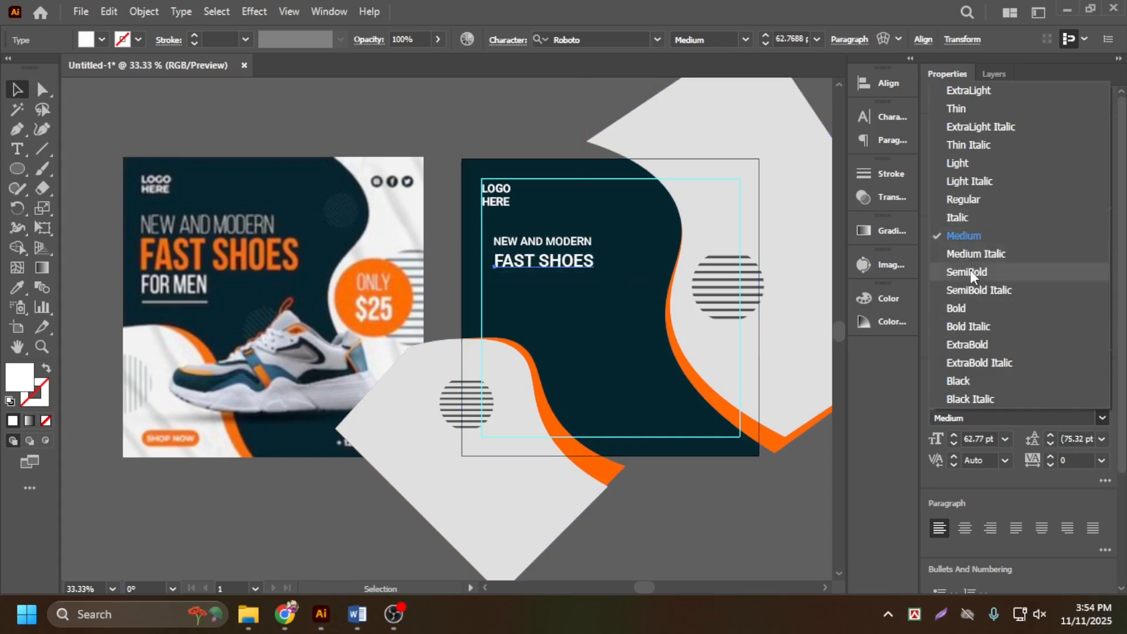
left_click(963, 309)
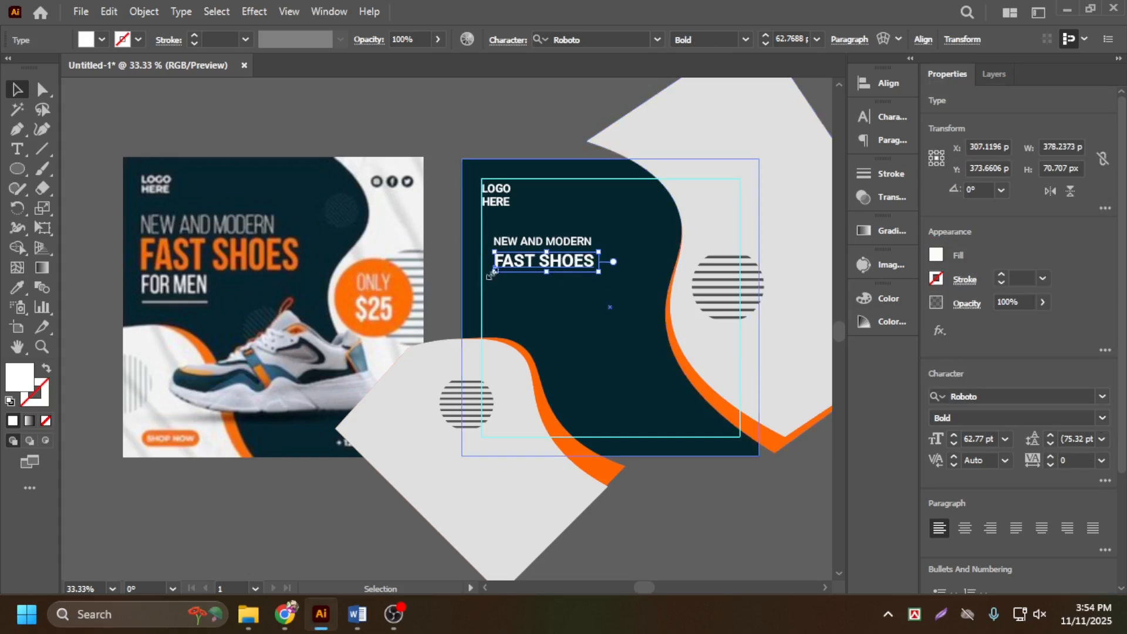
Enlarge "NEW AND MODERN" to about 56.2 pt and "FAST SHOES" to about 83.8 pt so both lines are similarly wide
scroll(496, 273, "up", 1)
left_click(598, 229)
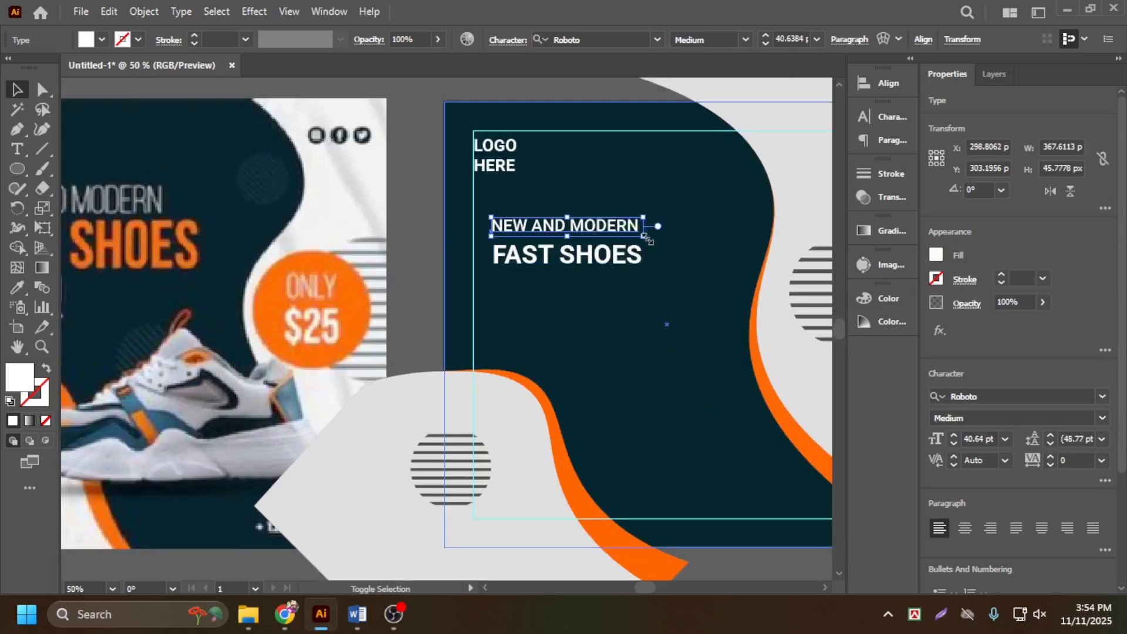
left_click_drag(646, 237, 700, 242)
left_click(622, 265)
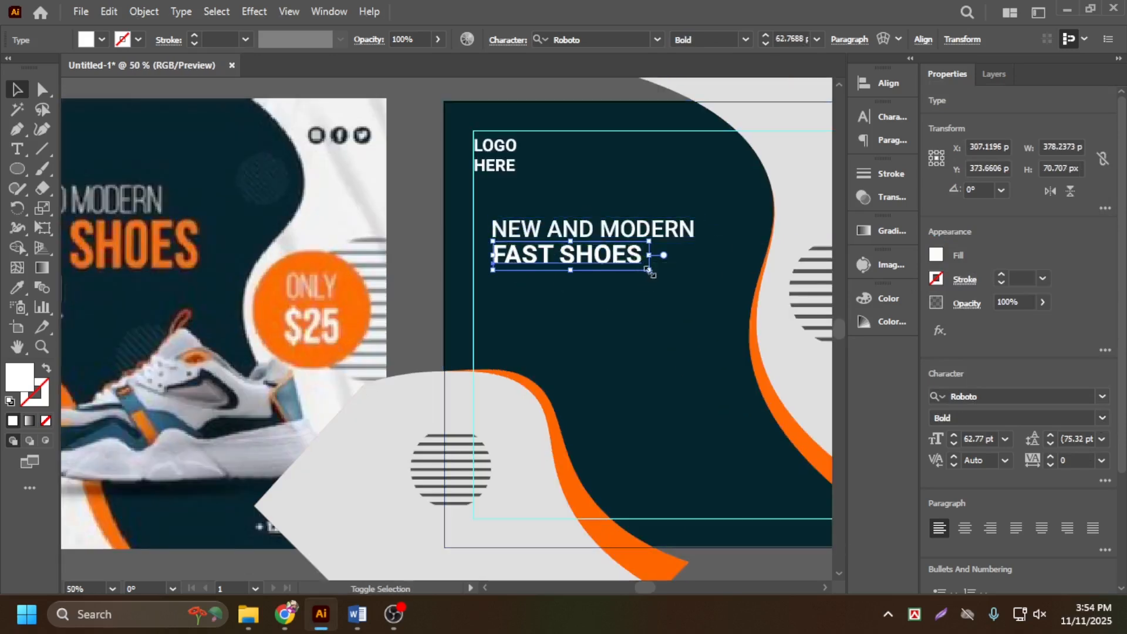
left_click_drag(649, 270, 702, 281)
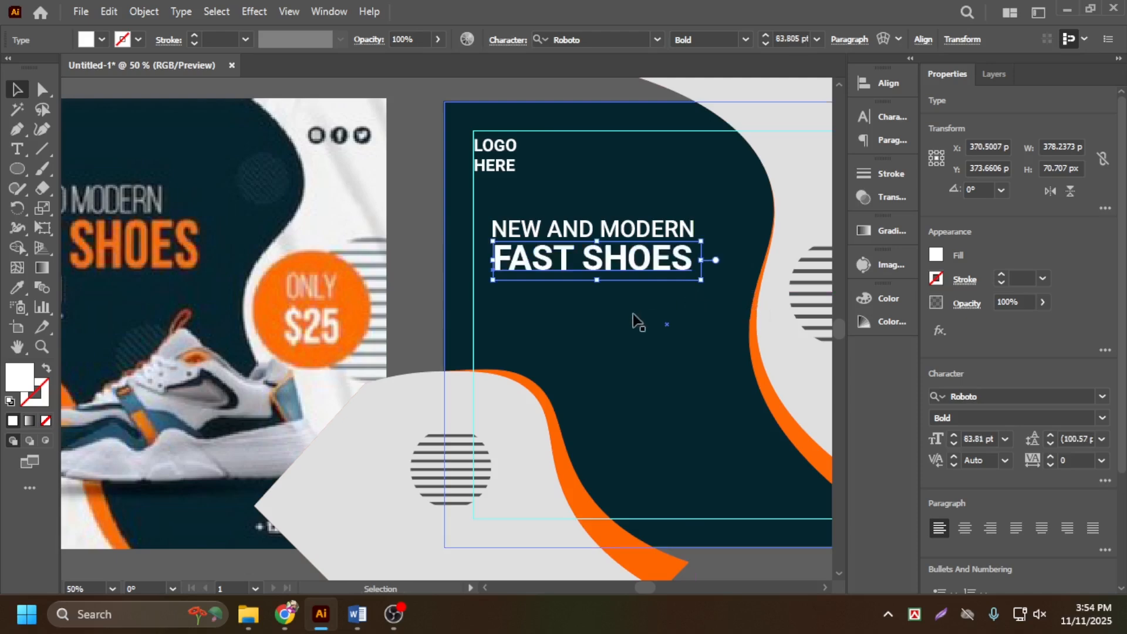
scroll(633, 314, "down", 2)
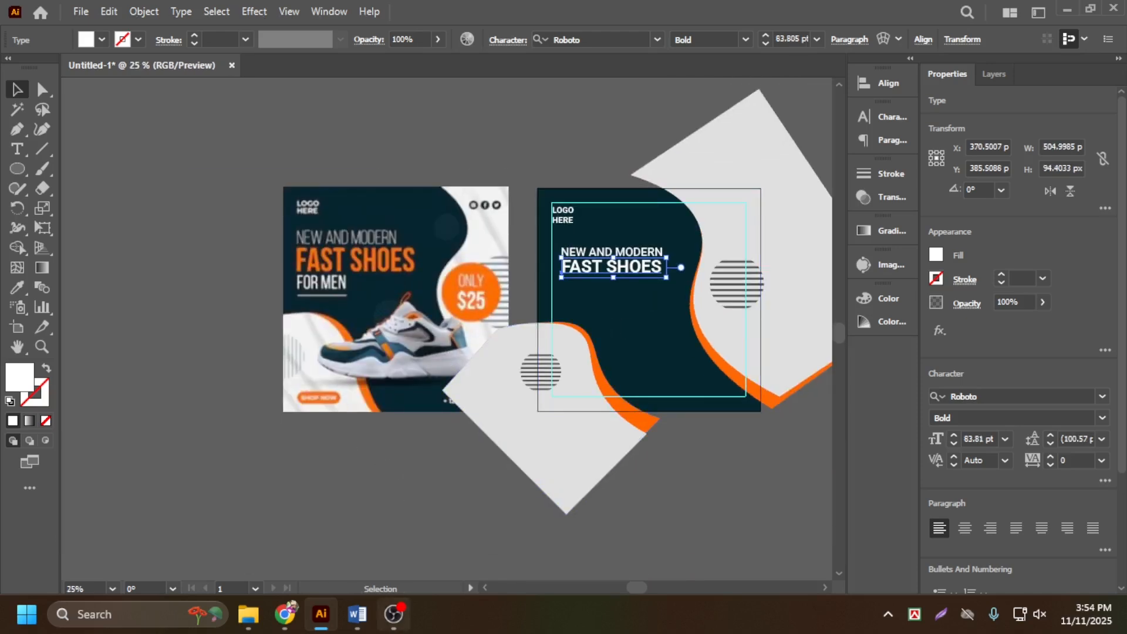
Switch to Word, copy "FOR MEN" from the headline line, and return to Illustrator
left_click(357, 614)
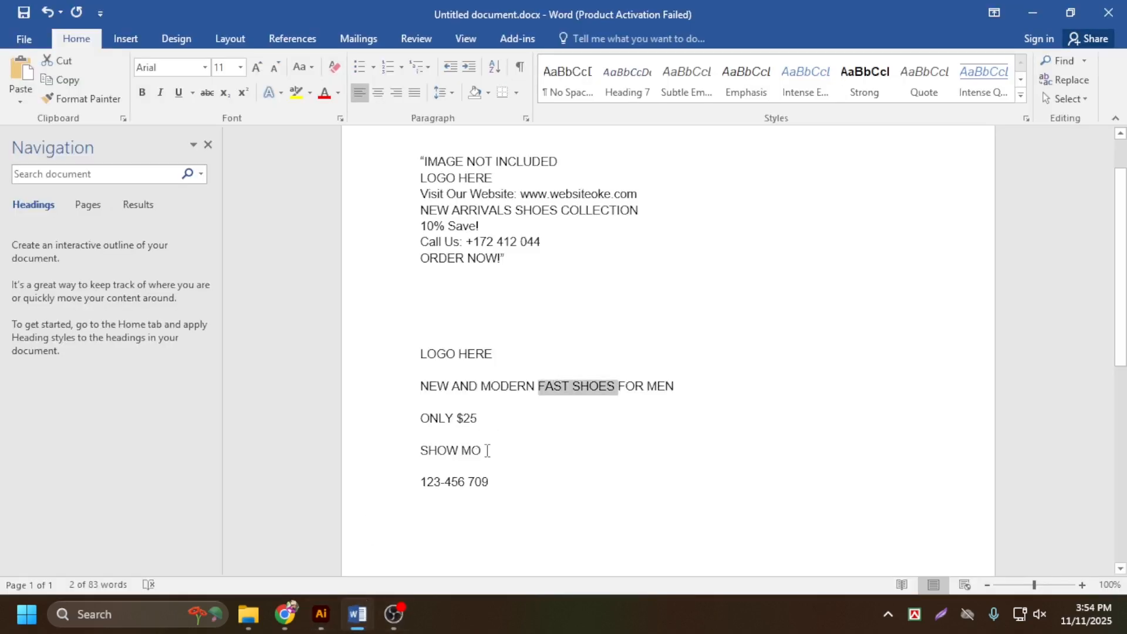
left_click_drag(618, 386, 683, 385)
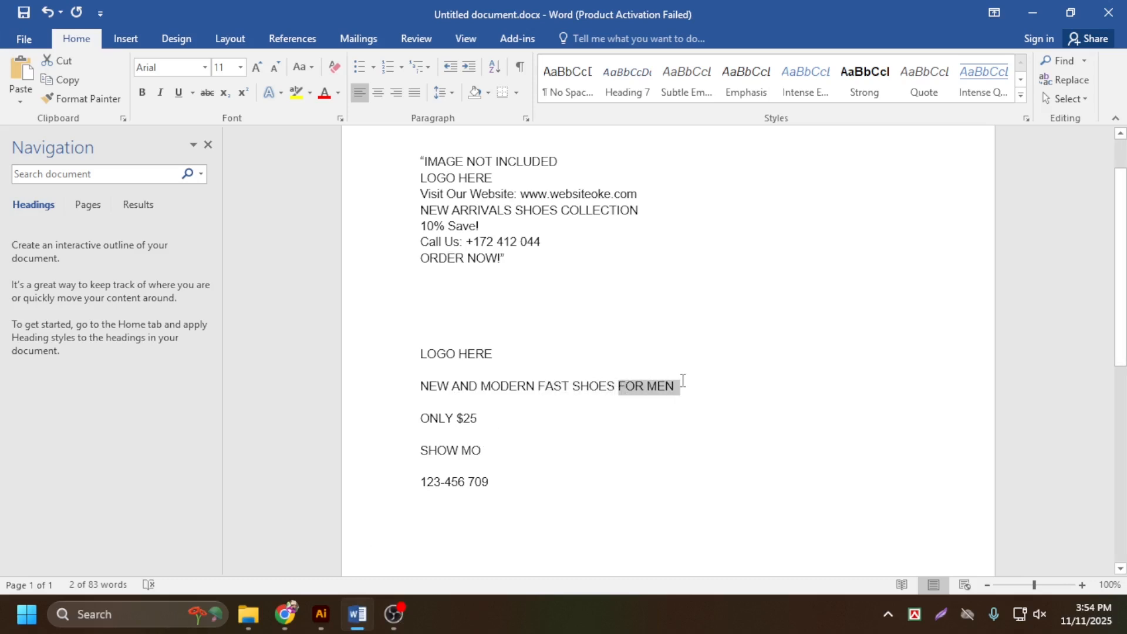
left_click(321, 615)
Duplicate "NEW AND MODERN" below "FAST SHOES" and replace the duplicate's text with "FOR MEN"
left_click_drag(634, 259, 637, 291)
left_click(20, 150)
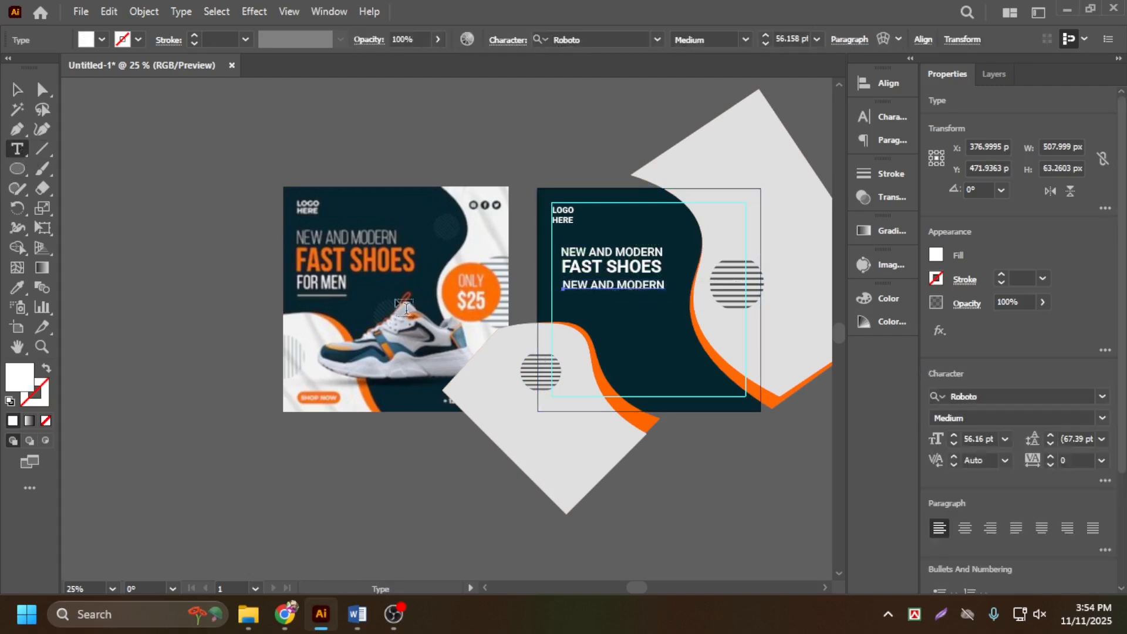
left_click(607, 297)
key("ctrl+a")
type("FOR MEN")
key("Escape")
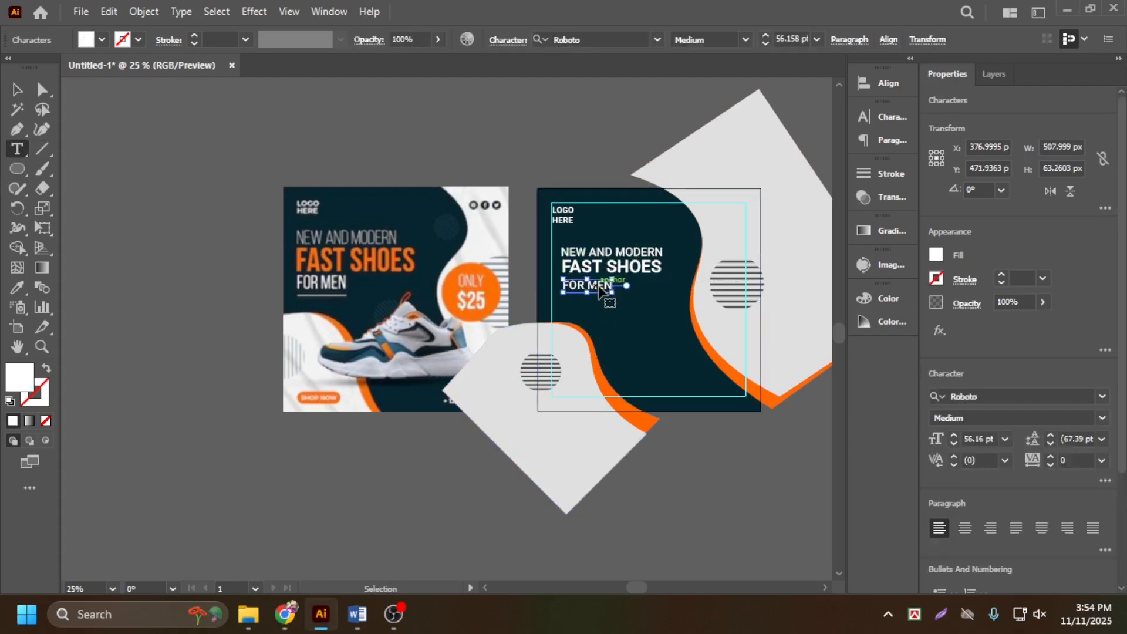
left_click(10, 91)
Select all three headline lines and move them together to the left margin guide
scroll(533, 277, "up", 2)
left_click(626, 228)
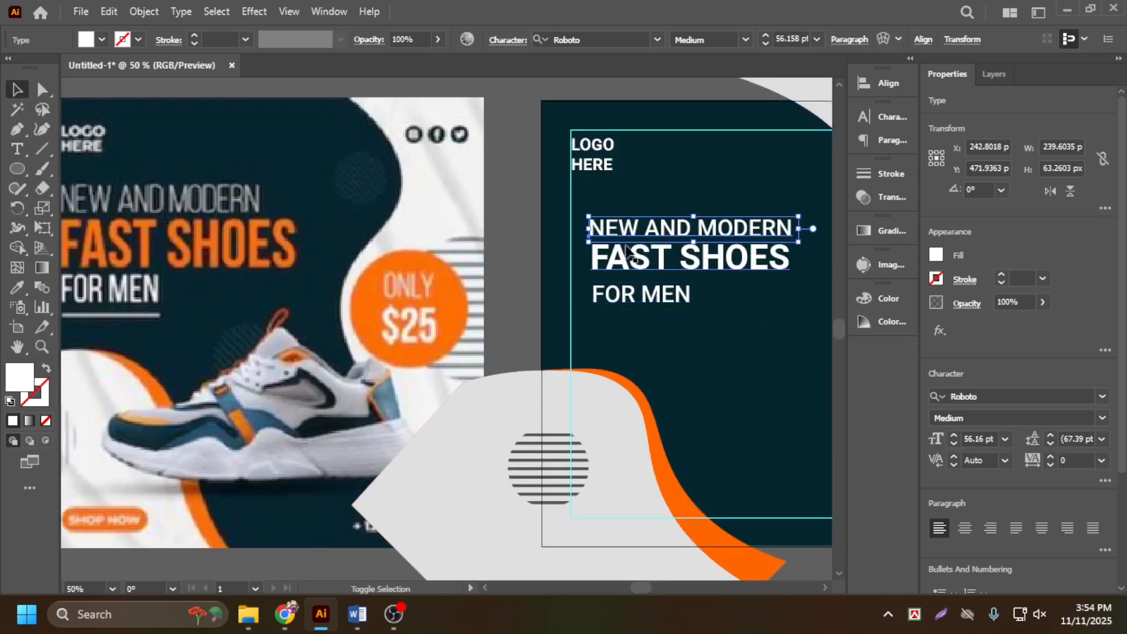
left_click(625, 253, "shift")
left_click(642, 295, "shift")
left_click_drag(630, 264, 612, 265)
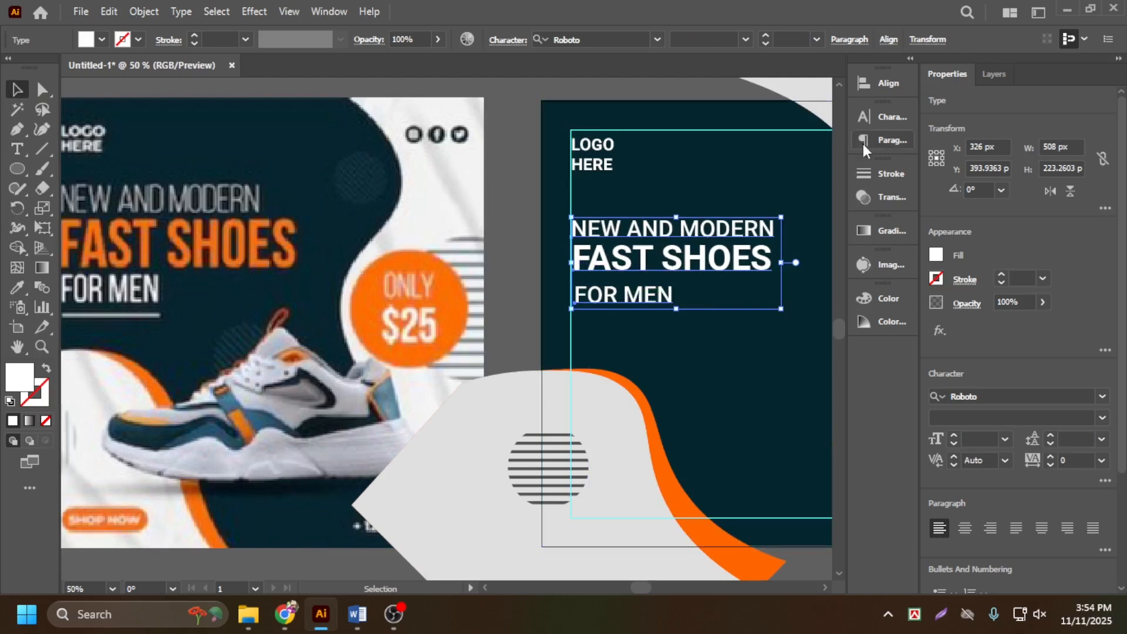
left_click(889, 140)
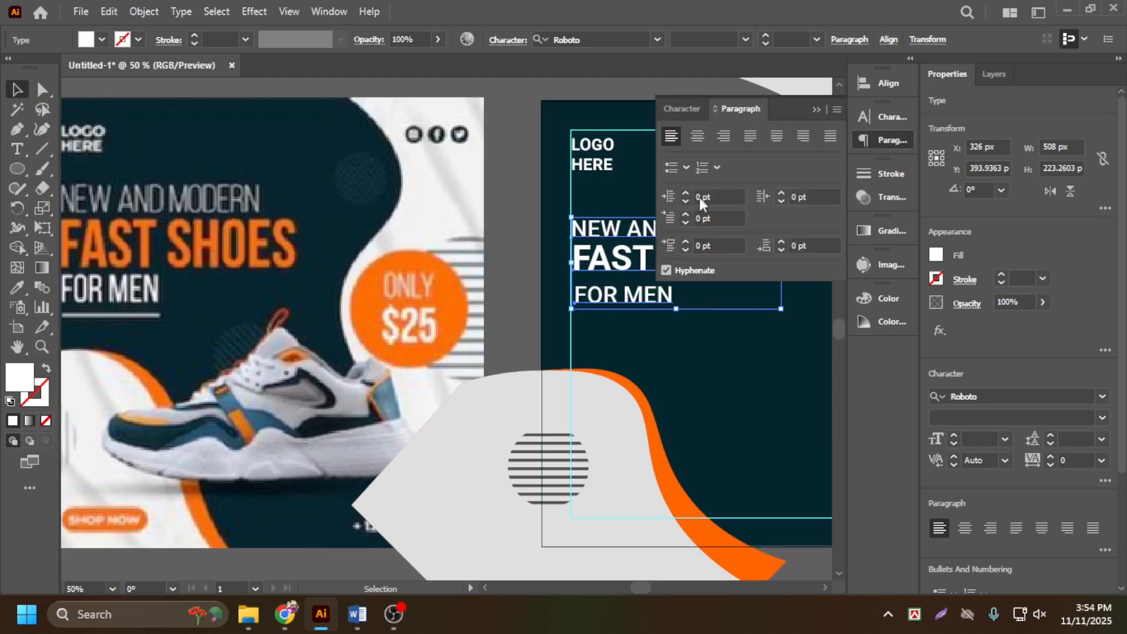
left_click(687, 372)
left_click(816, 110)
Draw a horizontal line about 251 px long just below "FOR MEN", as in the reference poster
scroll(444, 204, "down", 1)
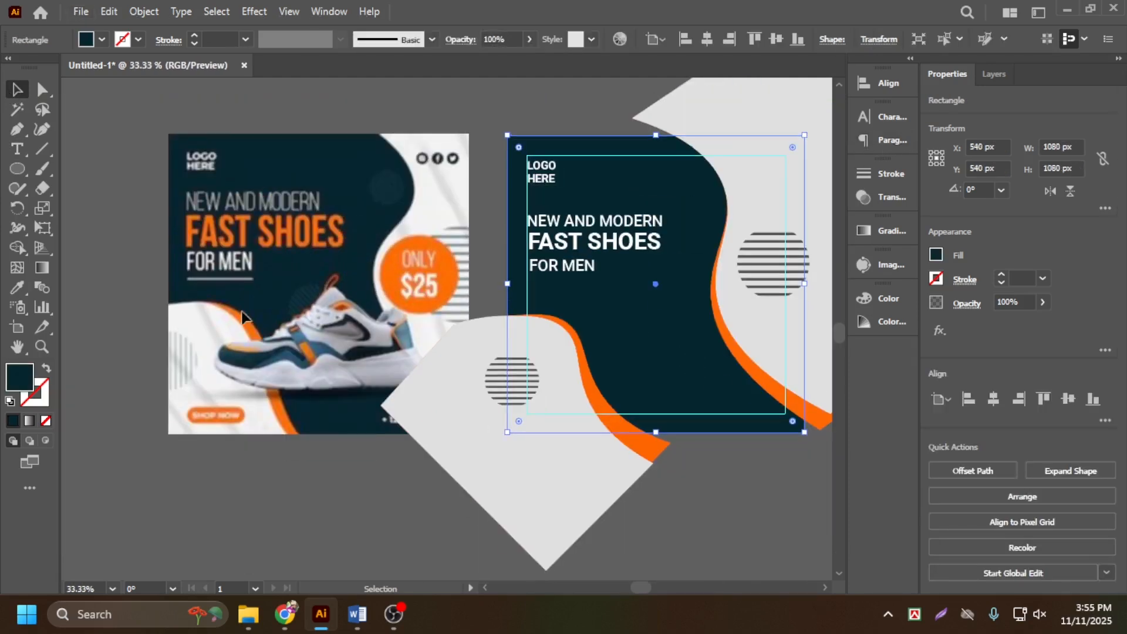
scroll(226, 295, "up", 1)
left_click(42, 149)
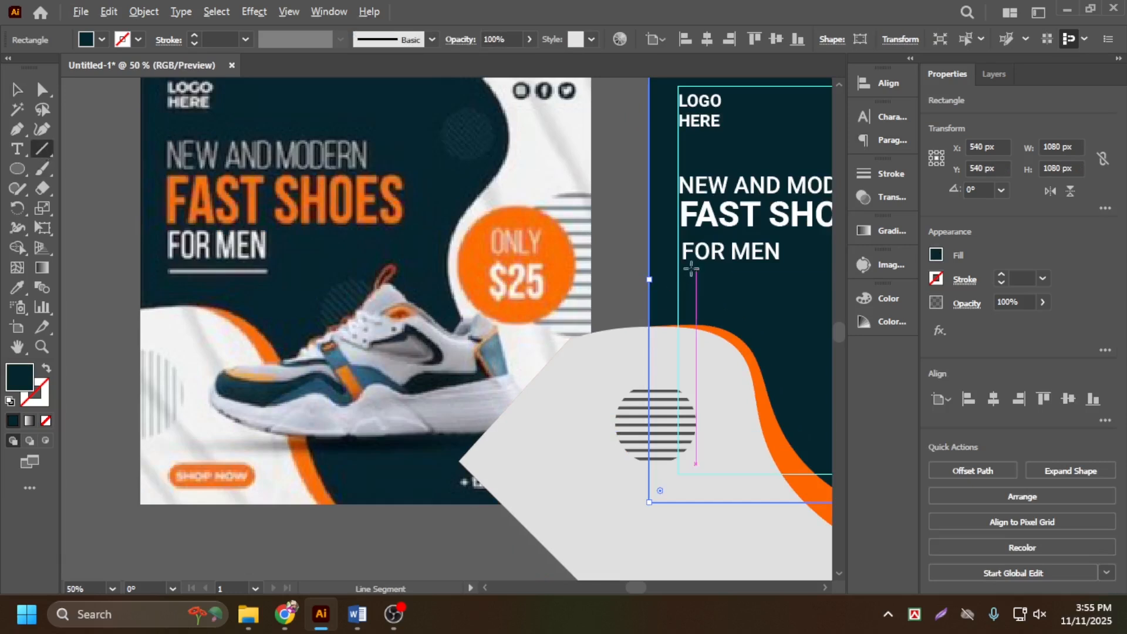
left_click_drag(683, 267, 784, 267)
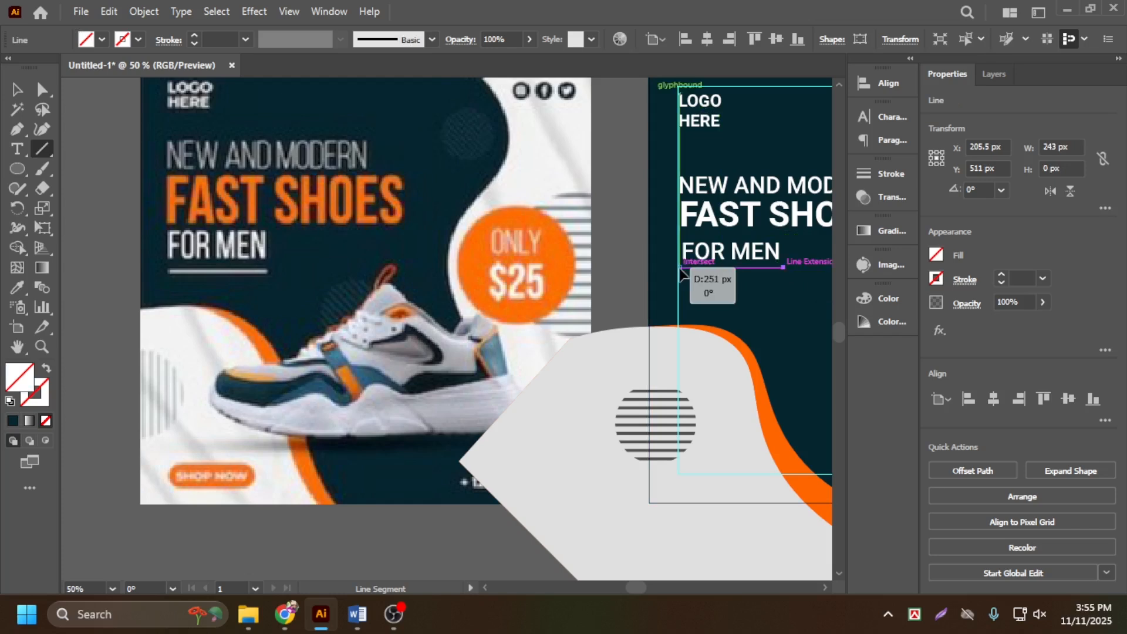
left_click_drag(683, 268, 681, 268)
Give the line under "FOR MEN" a white 5 pt stroke and deselect it
left_click(192, 35)
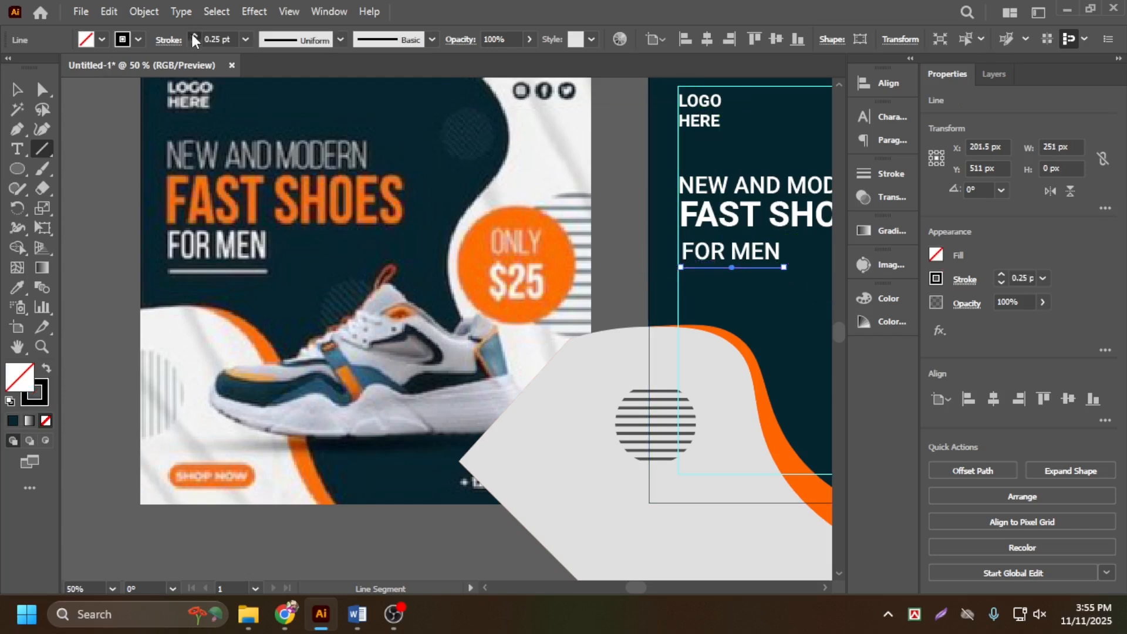
left_click(139, 39)
left_click(33, 69)
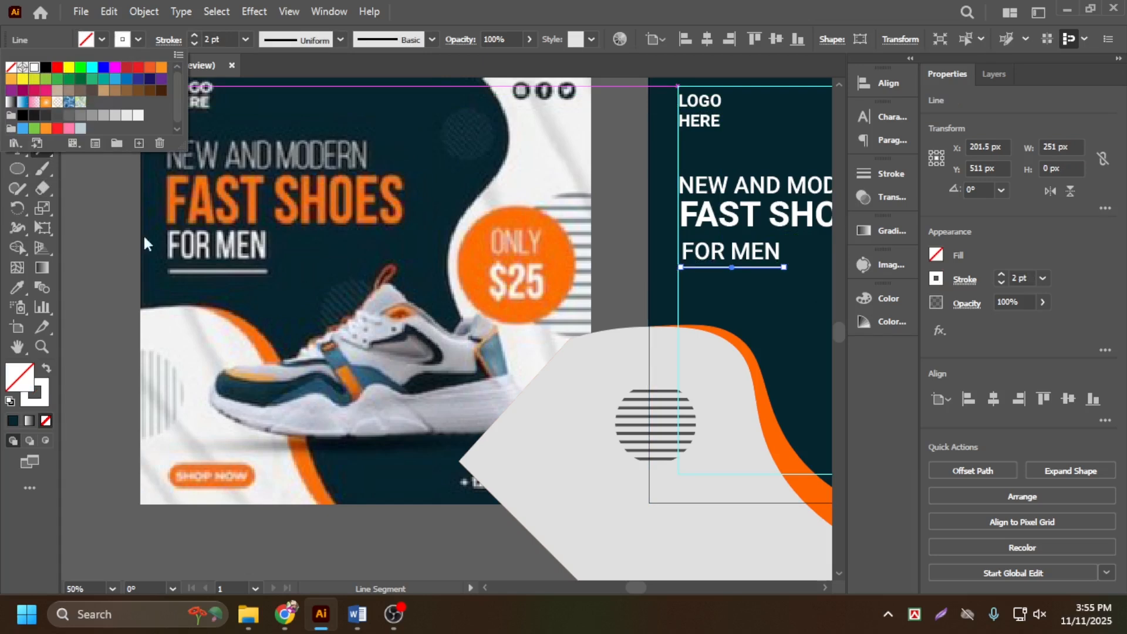
left_click(192, 35)
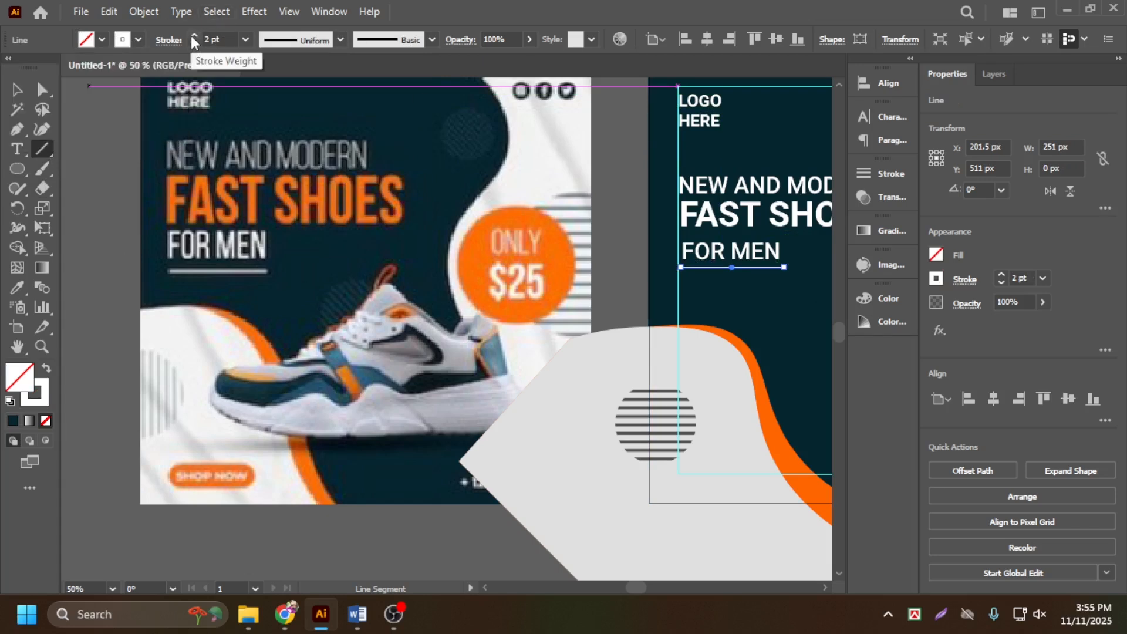
left_click(192, 35)
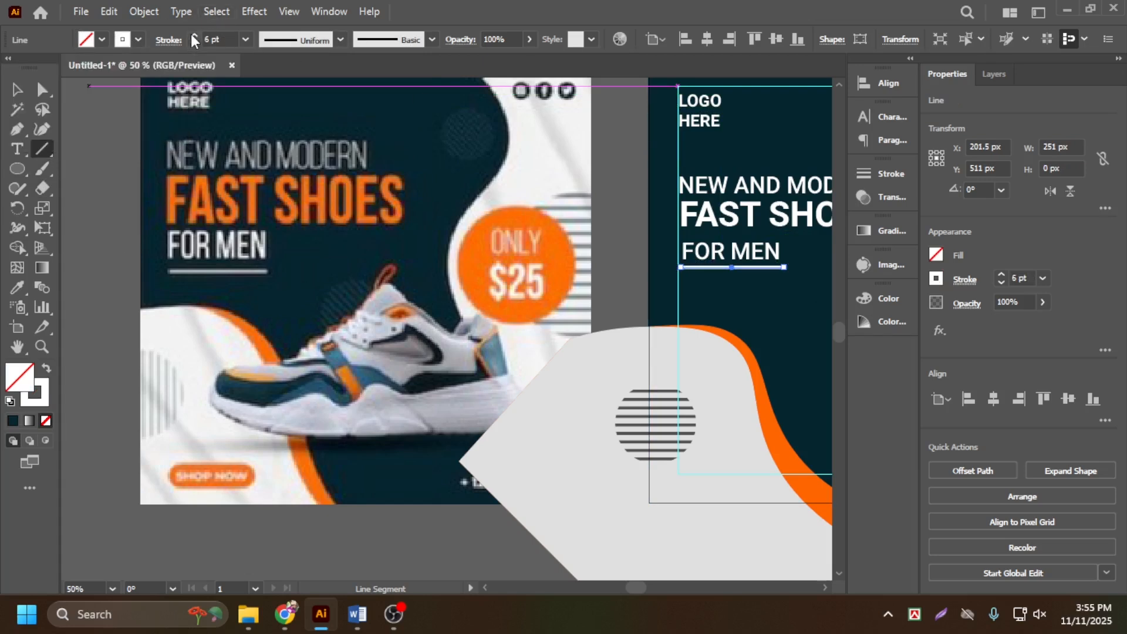
left_click(193, 45)
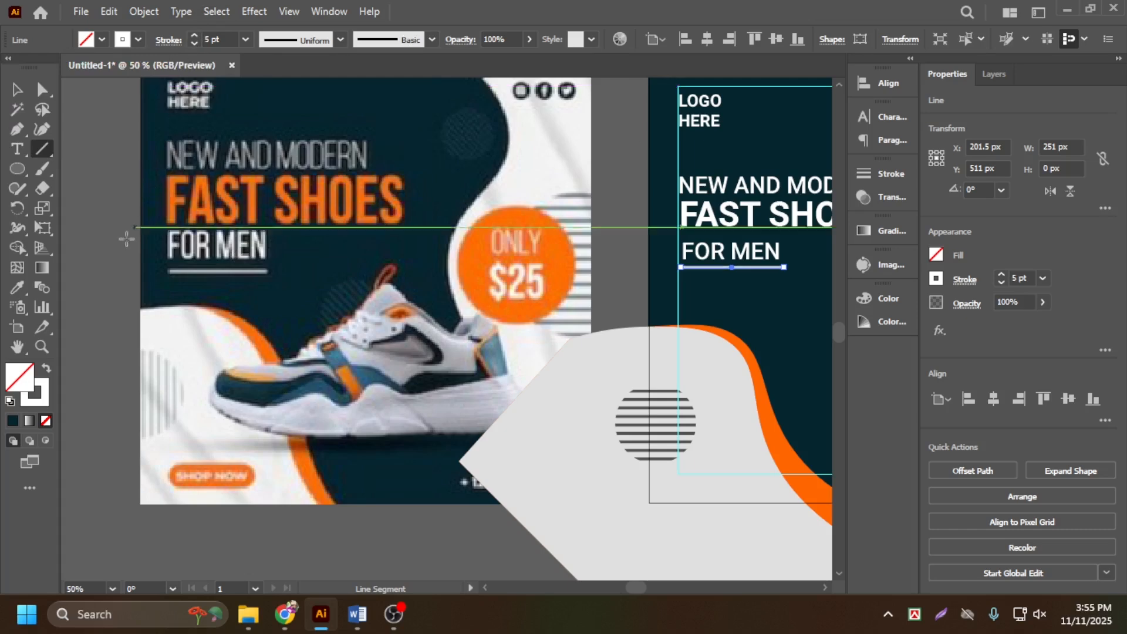
left_click(16, 91)
left_click(80, 194)
scroll(370, 340, "down", 1)
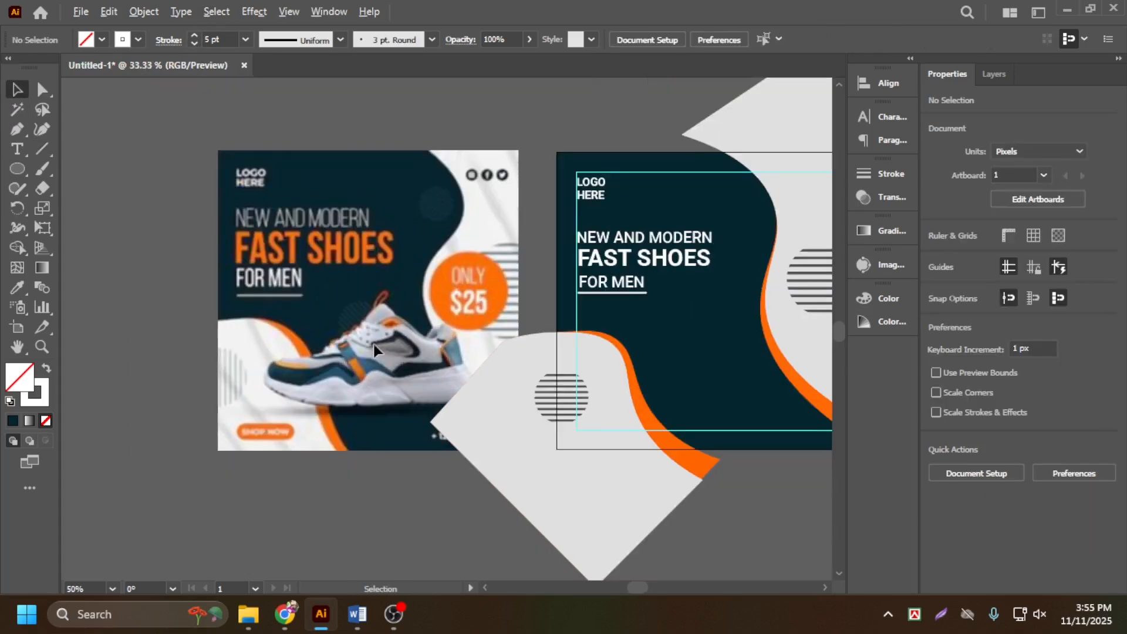
scroll(677, 287, "up", 2)
scroll(517, 333, "down", 2)
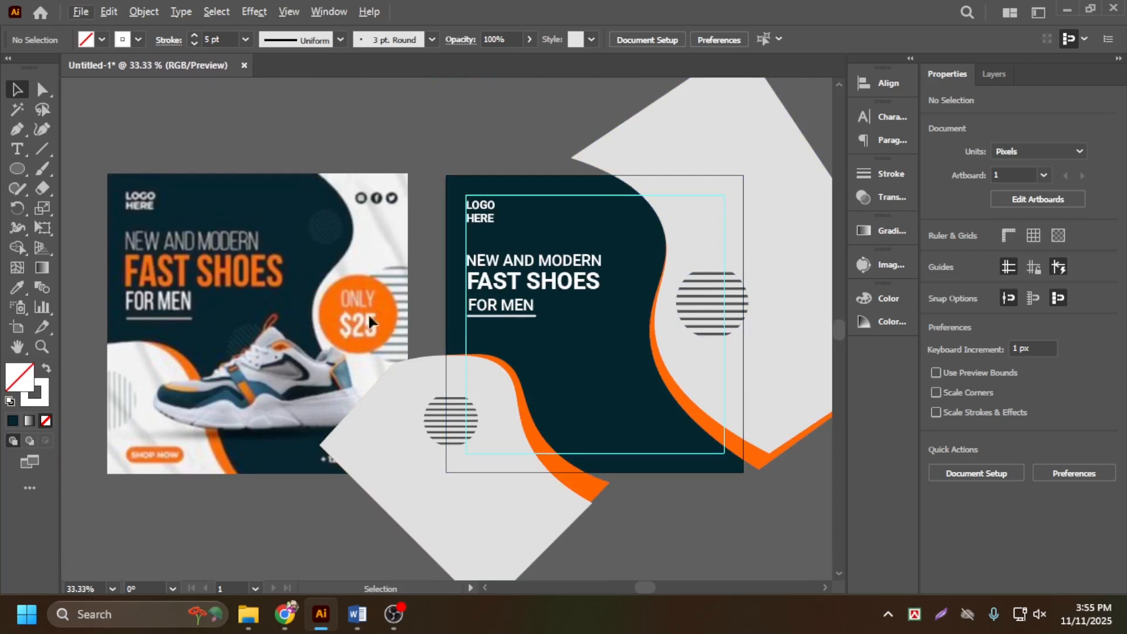
Draw a circle about 244 px across where the dark curve meets the upper striped circle, matching the reference price badge
scroll(368, 322, "down", 1)
scroll(361, 297, "up", 2)
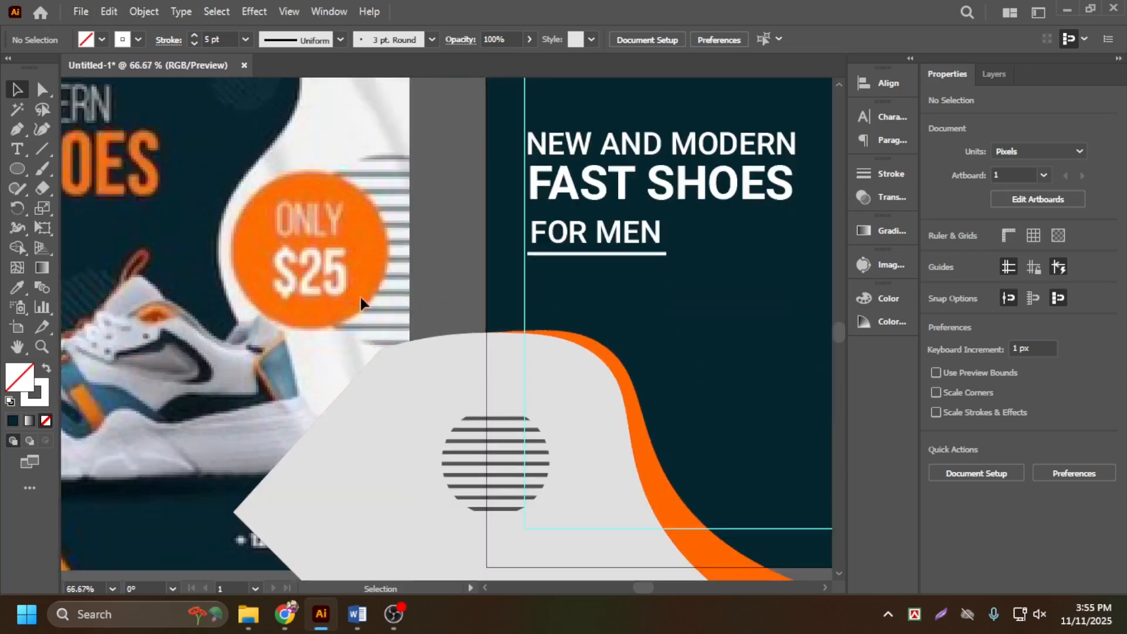
scroll(361, 297, "down", 1)
scroll(228, 294, "down", 1)
scroll(722, 305, "down", 2)
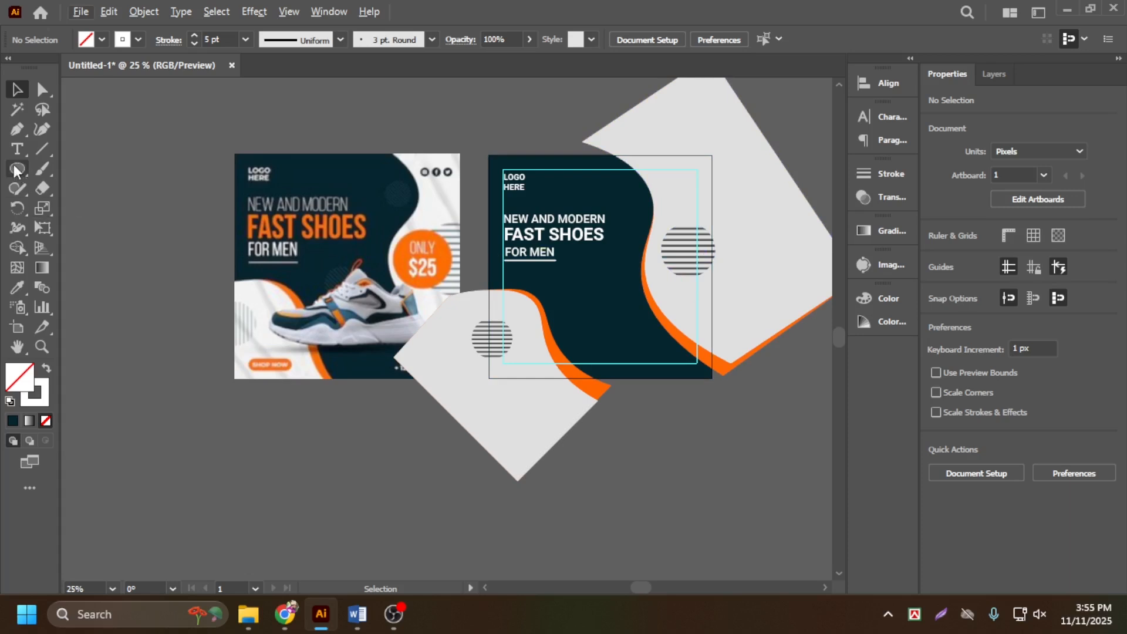
left_click_drag(23, 172, 106, 213)
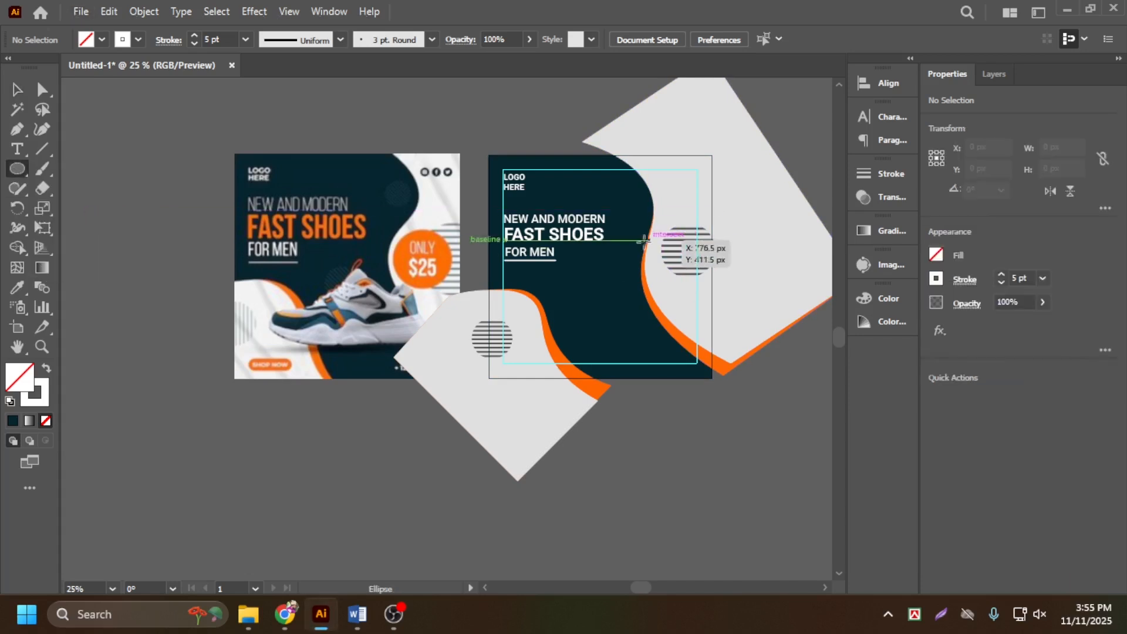
left_click_drag(640, 238, 680, 290)
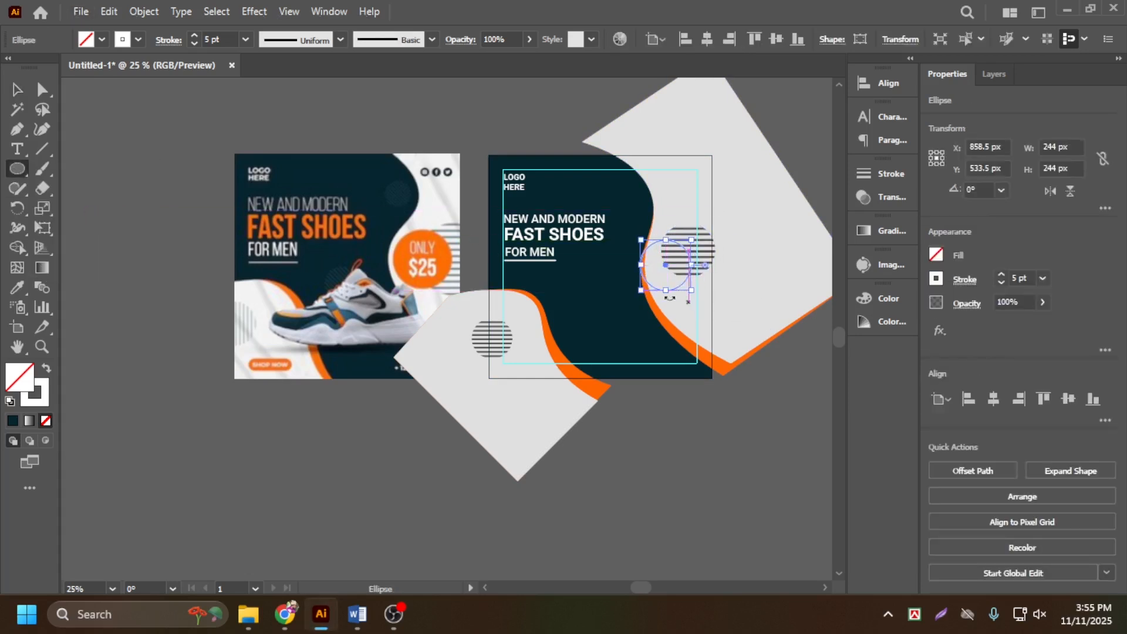
Fill the new circle with the orange sampled from the reference badge and move it slightly up
left_click(17, 288)
left_click(393, 251)
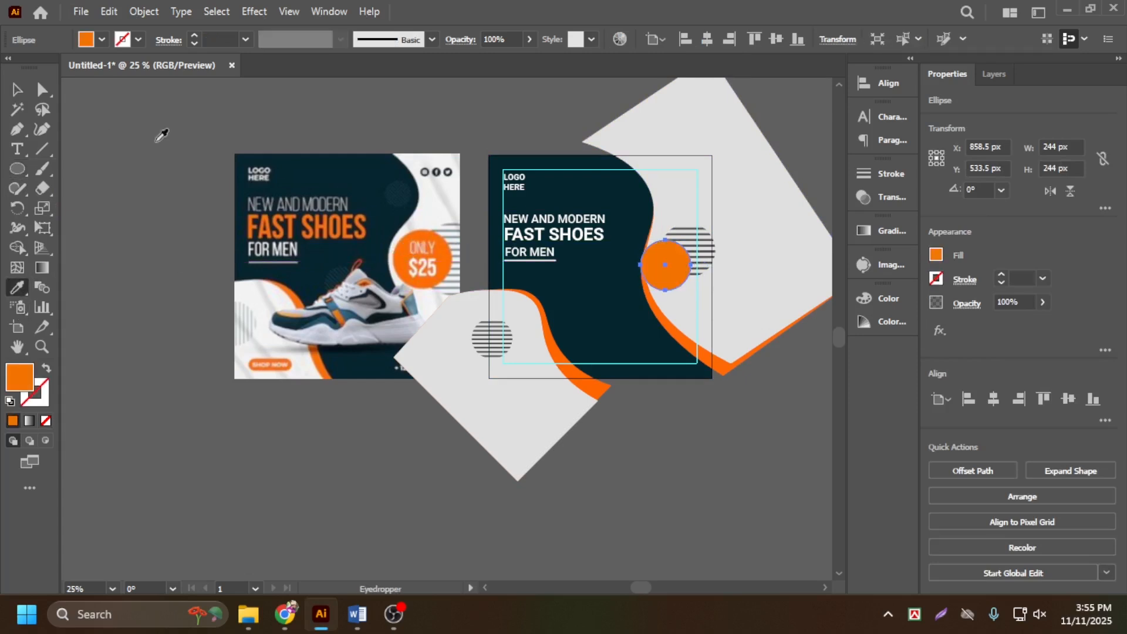
left_click(17, 90)
left_click(694, 266)
scroll(688, 264, "up", 1)
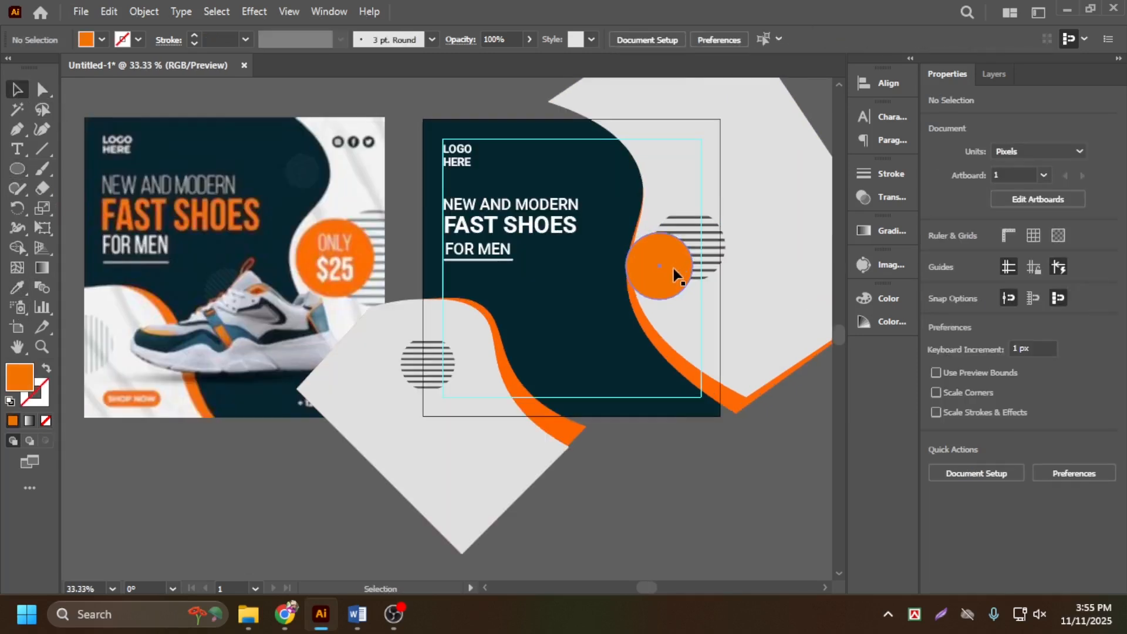
left_click_drag(671, 269, 671, 253)
Duplicate the "FOR MEN" text and place the copy over the orange circle
left_click_drag(507, 258, 605, 248)
key("ctrl+z")
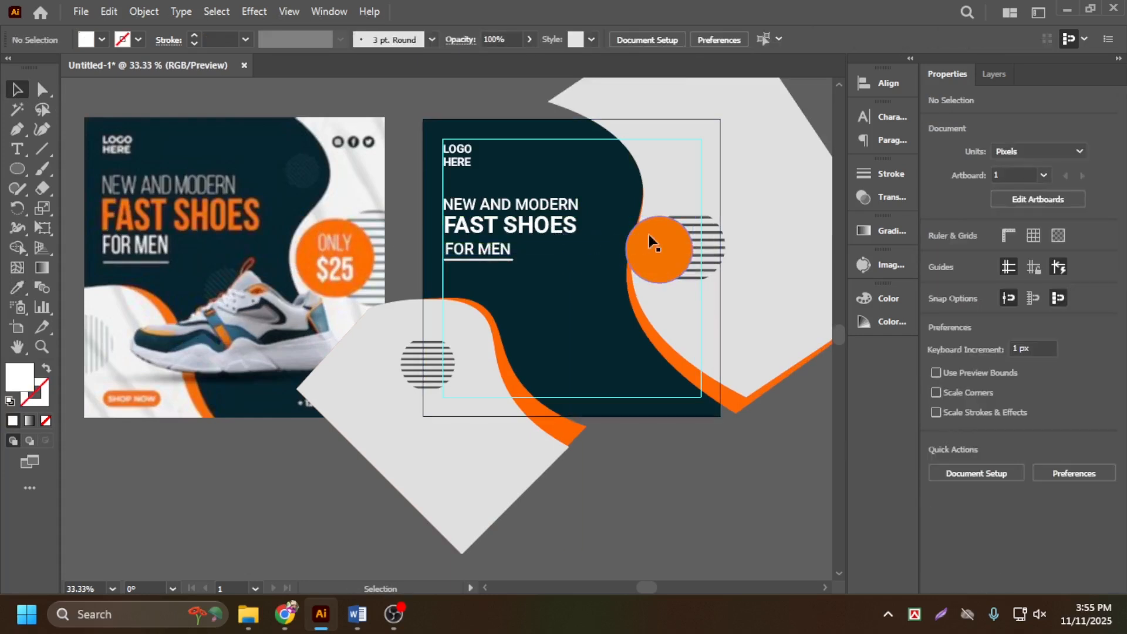
left_click(650, 235)
key("ctrl+f")
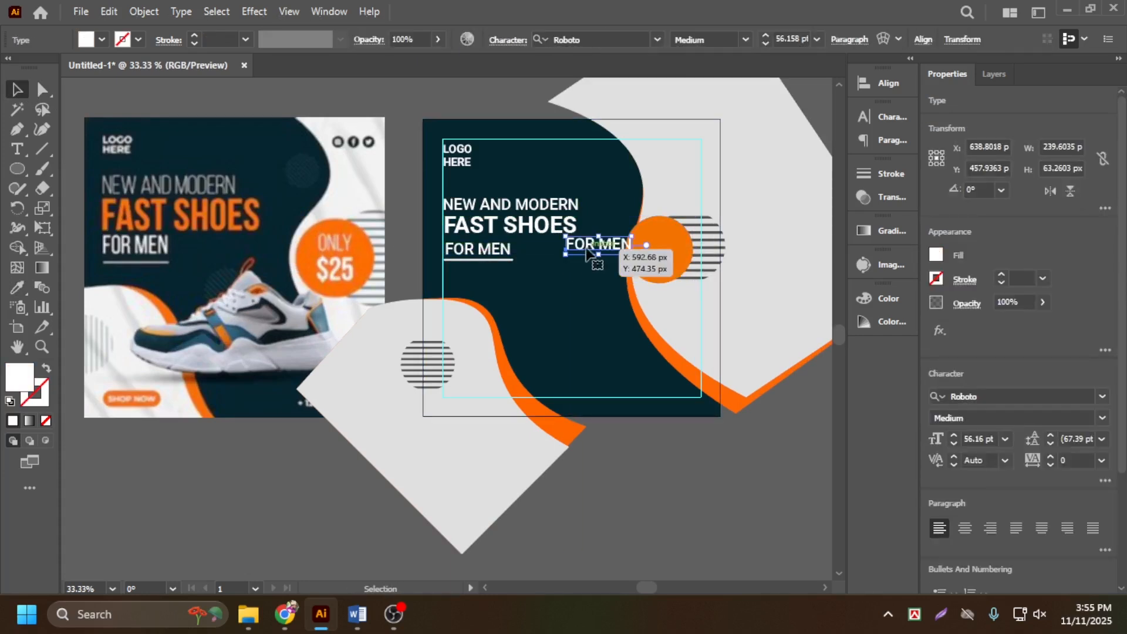
left_click_drag(587, 252, 645, 253)
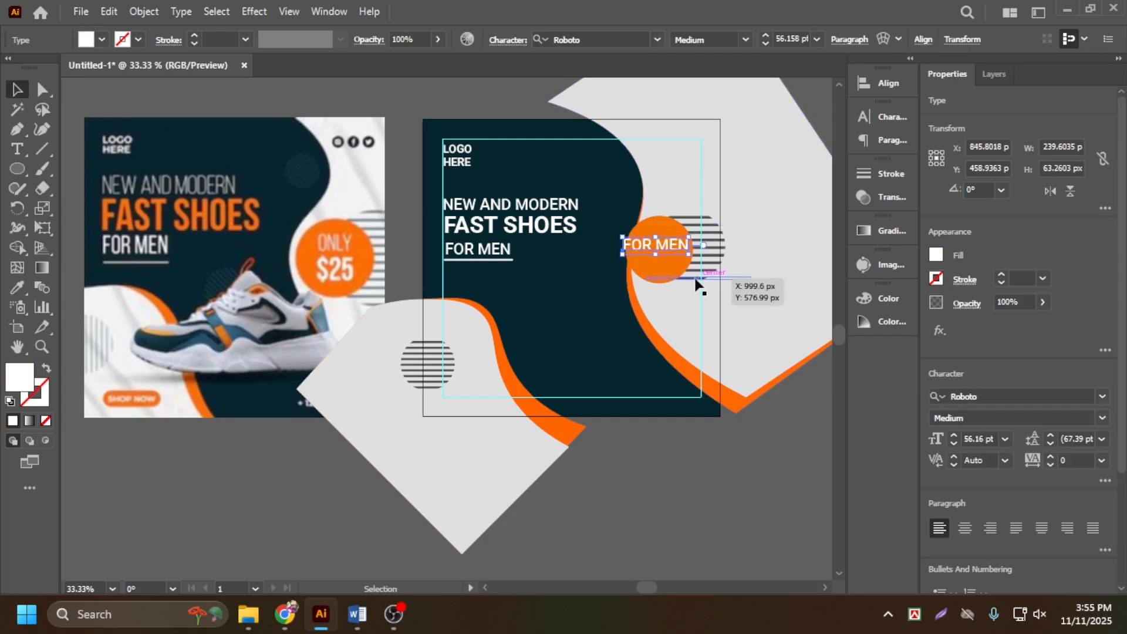
Switch to the Word document, copy the "ONLY $25" line and return to Illustrator
left_click(357, 615)
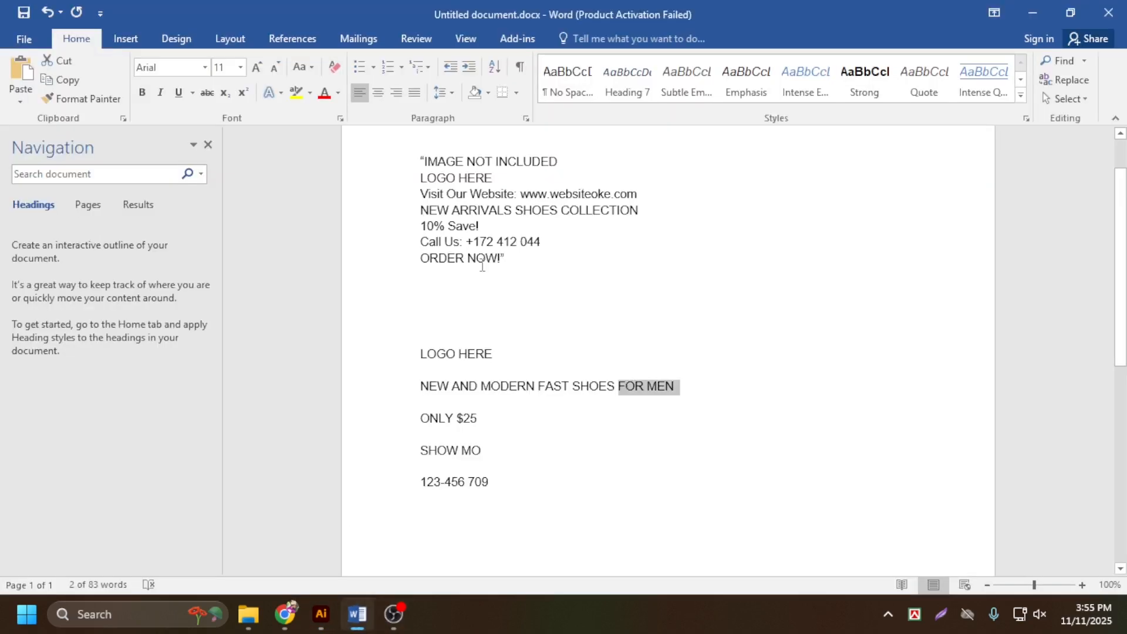
left_click(388, 418)
key("ctrl+c")
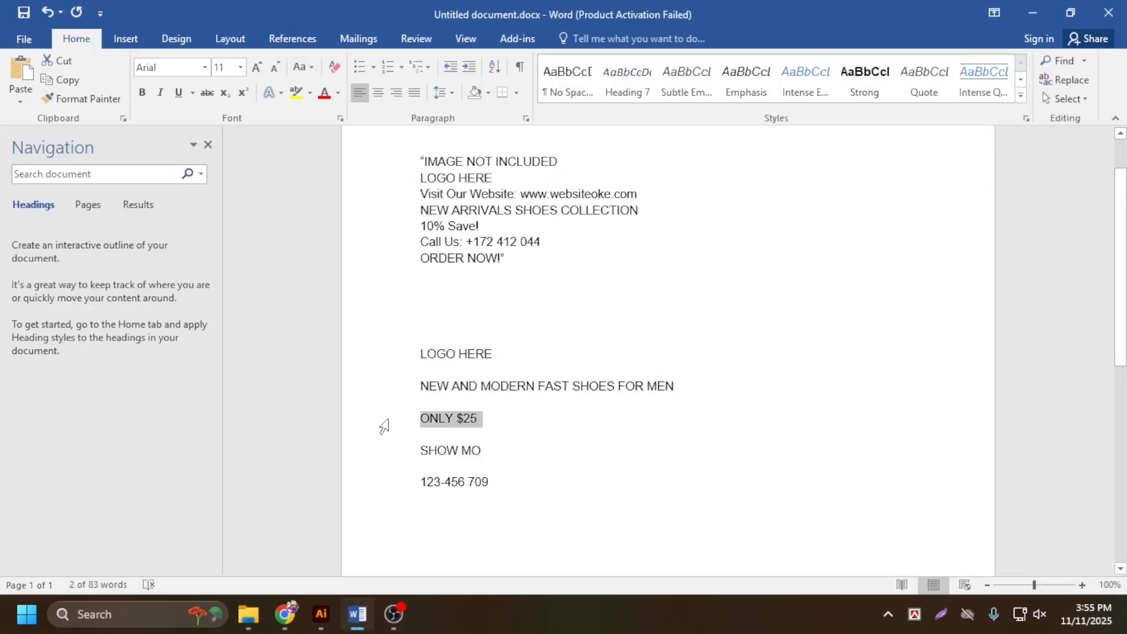
left_click(321, 614)
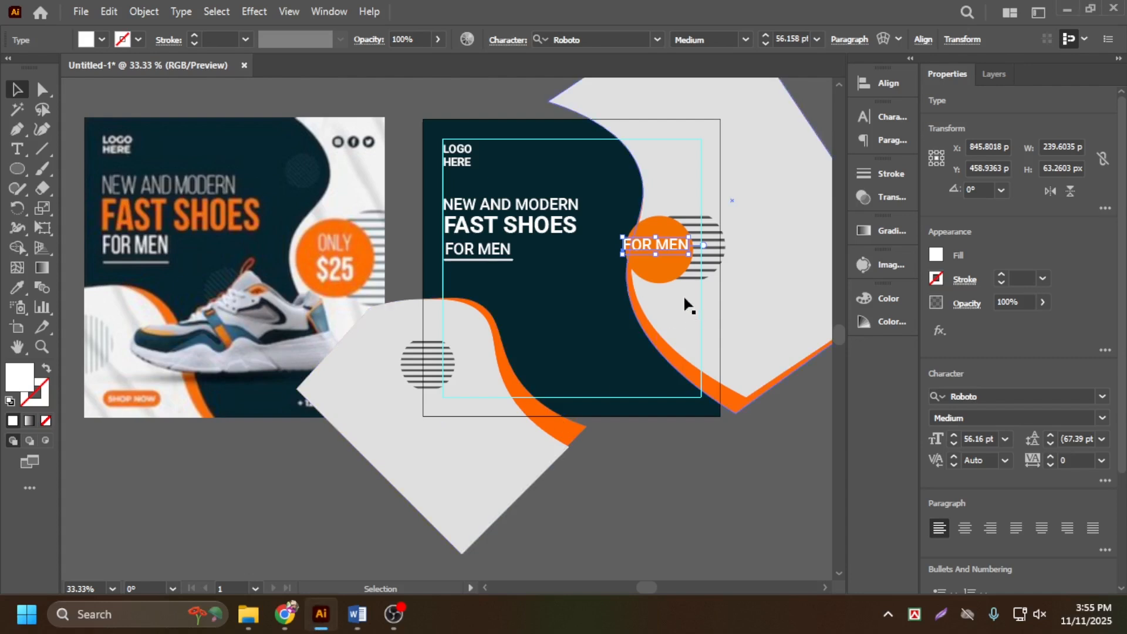
Replace the duplicated text on the orange circle with the copied "ONLY $25", breaking "$25" onto a second line
left_click(15, 154)
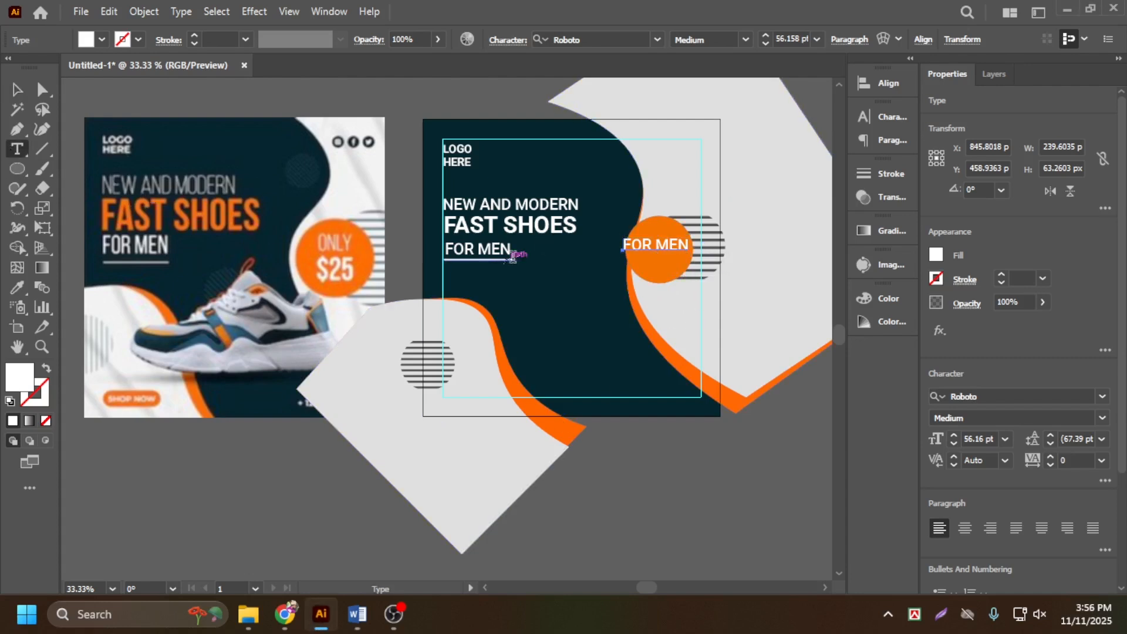
left_click(654, 242)
key("ctrl+a")
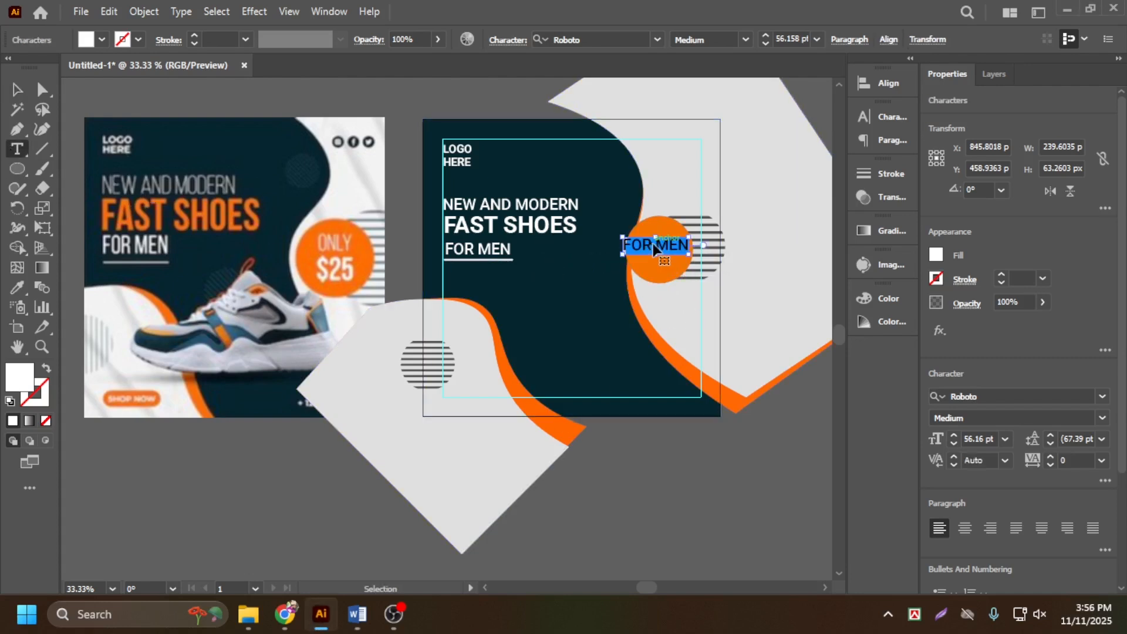
key("ctrl+v")
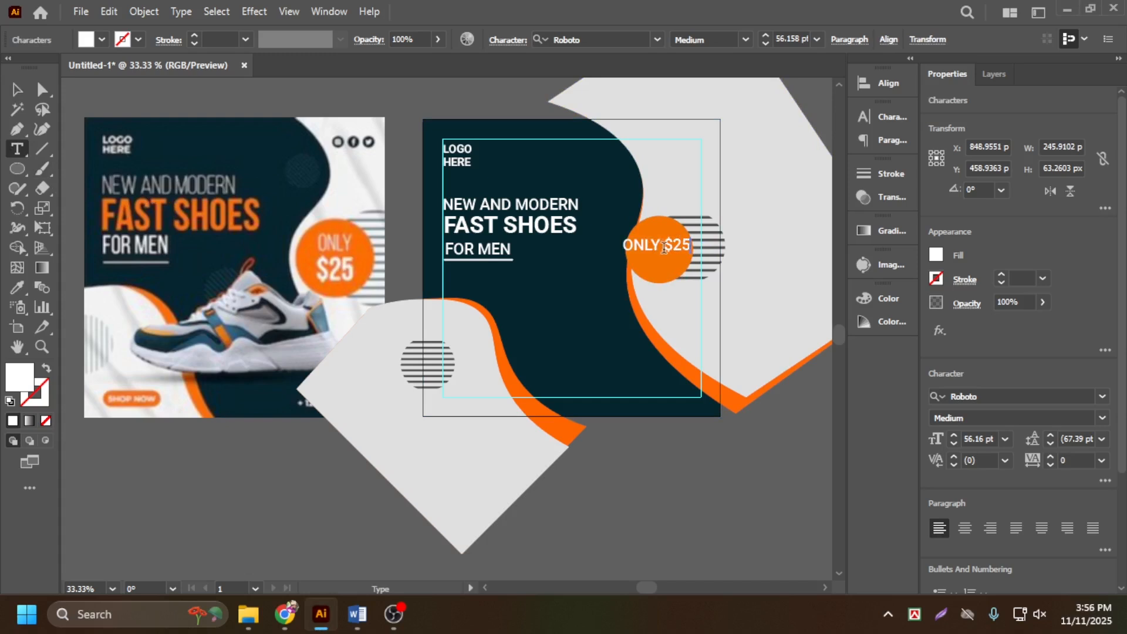
left_click(659, 244)
key("Return")
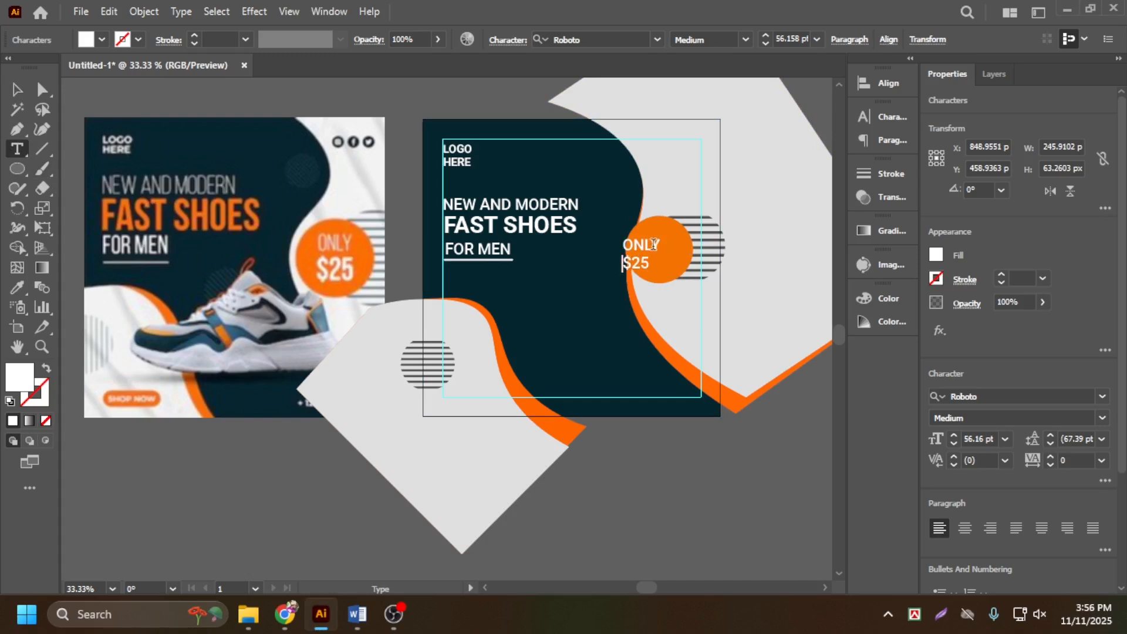
left_click(14, 90)
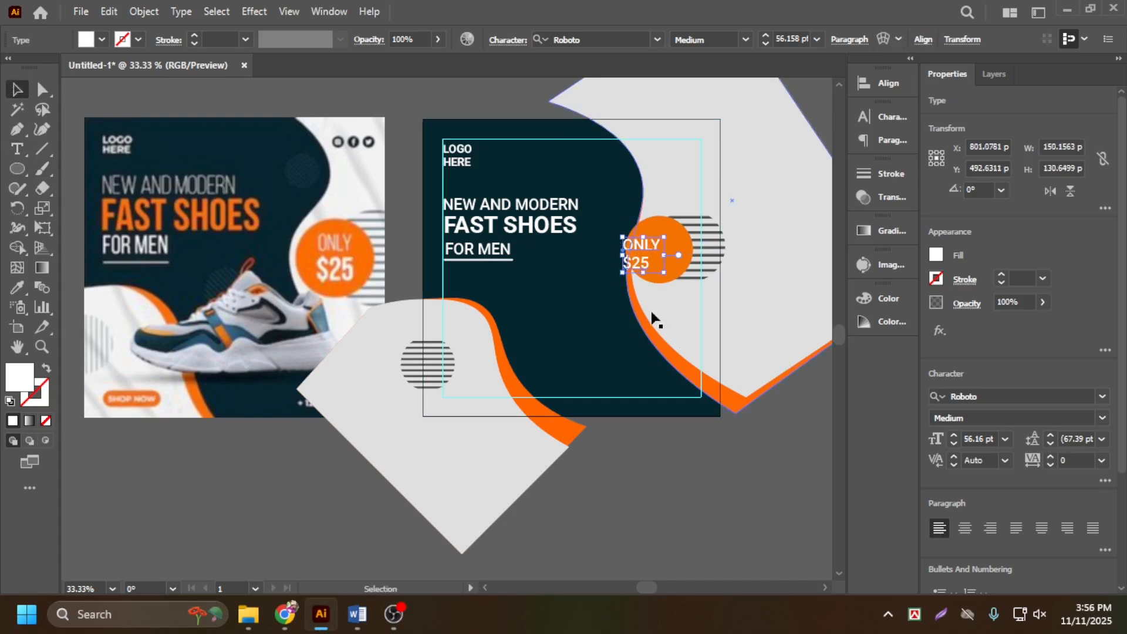
Move the "ONLY $25" text inside the orange circle and set its paragraph alignment to centered
scroll(641, 251, "up", 2)
left_click_drag(641, 240, 686, 233)
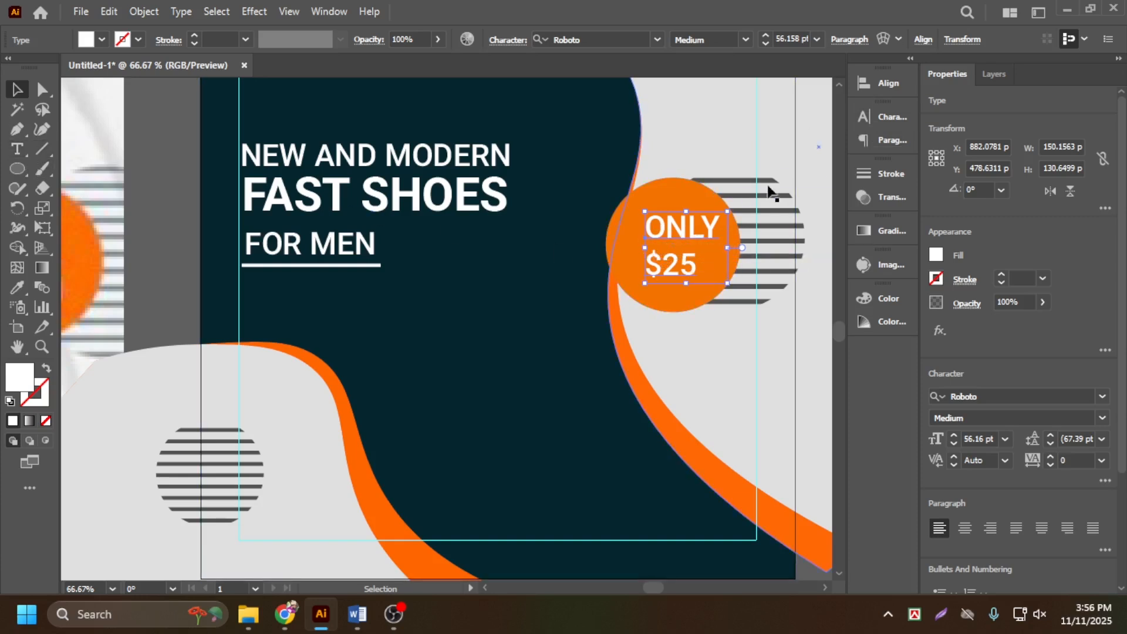
left_click(886, 141)
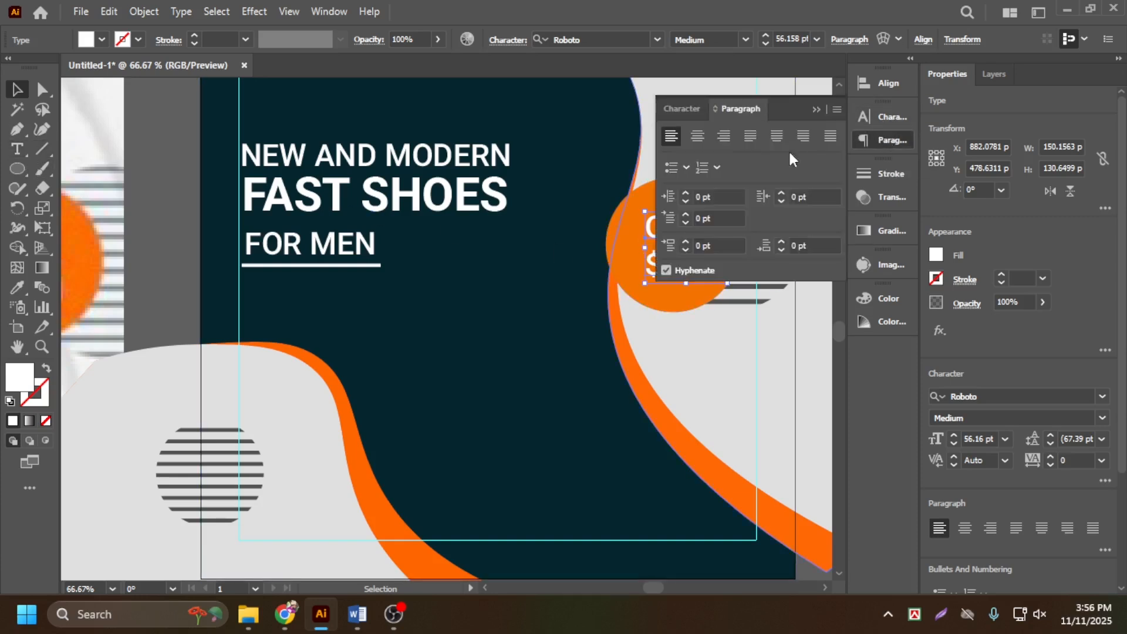
left_click(697, 137)
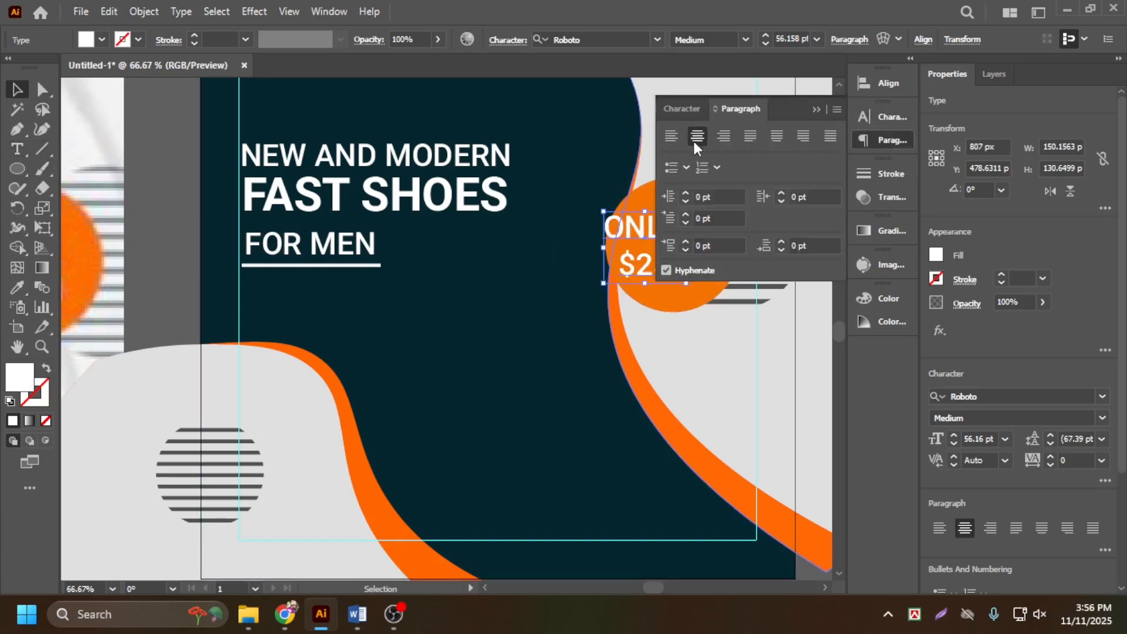
left_click(814, 110)
Delete the "$25" line from the badge text, keeping just "ONLY"
left_click(18, 150)
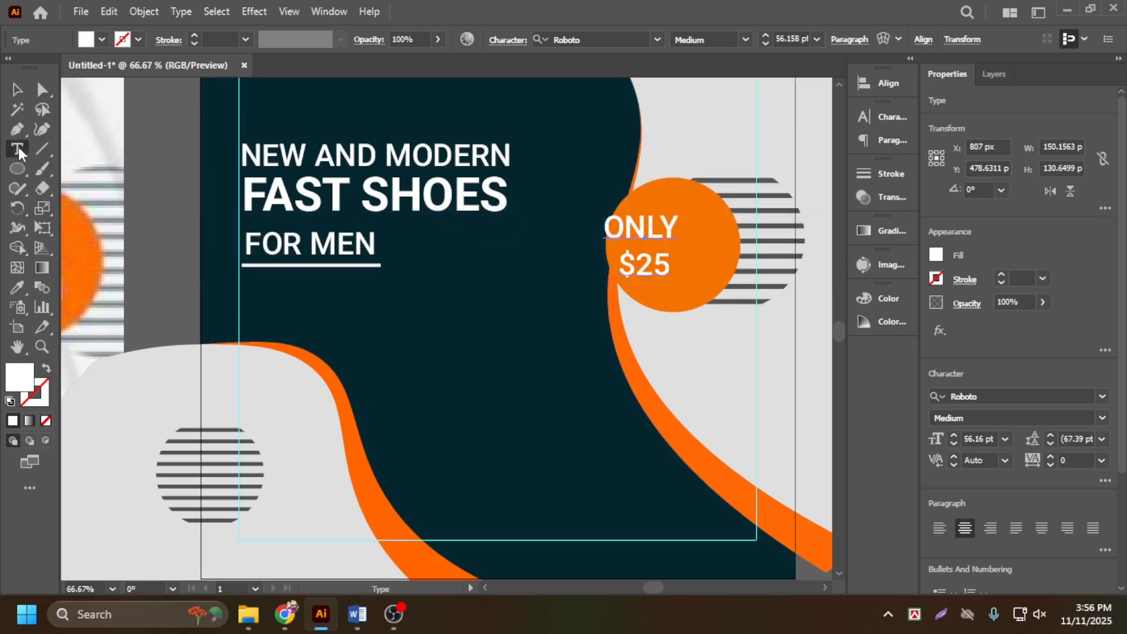
left_click_drag(666, 263, 600, 265)
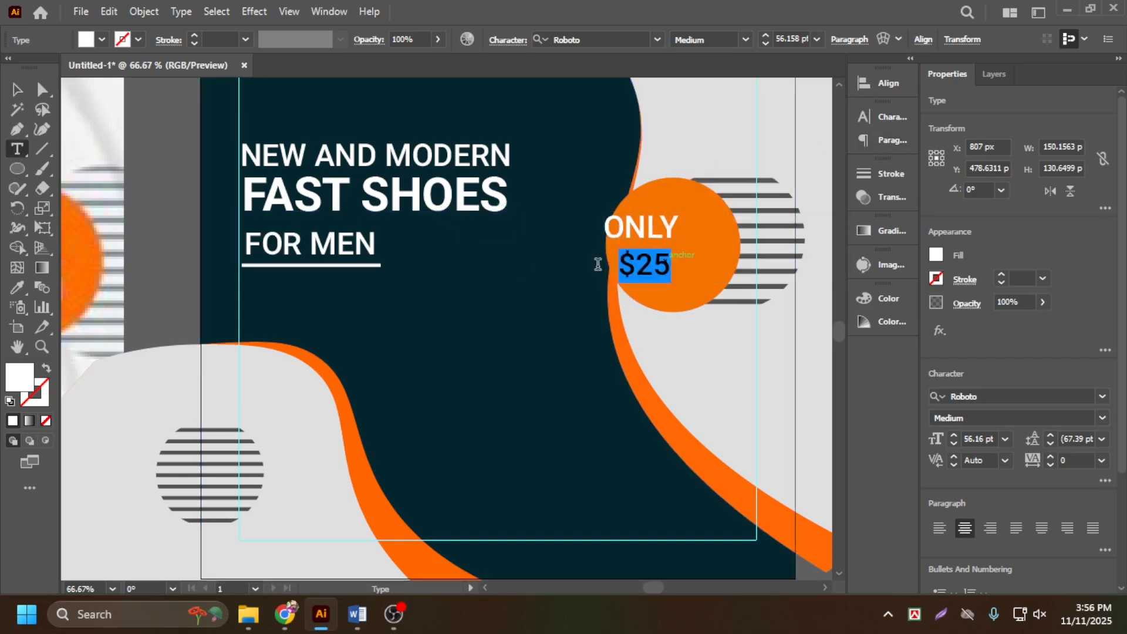
key("BackSpace")
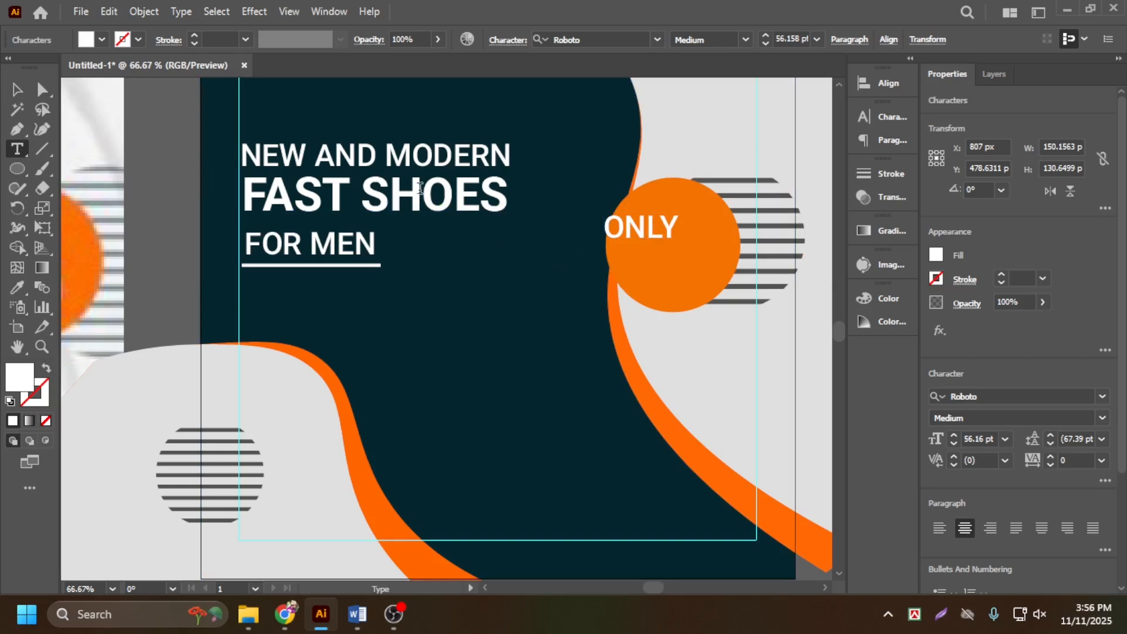
left_click(17, 90)
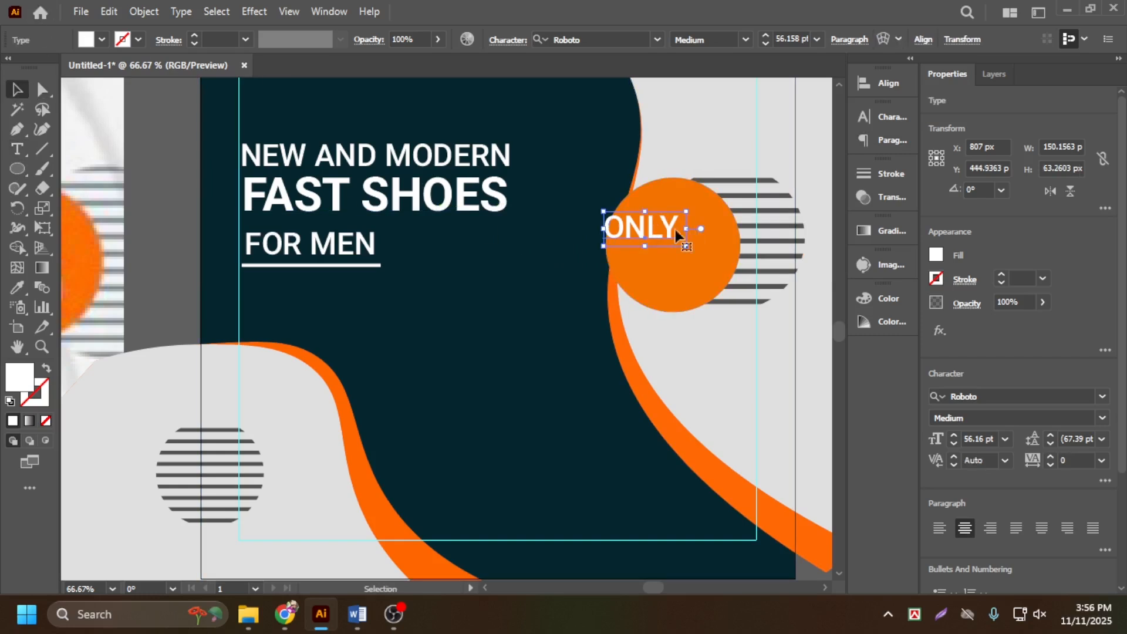
Duplicate "ONLY" directly below itself within the orange circle and change the duplicate's text to "$25"
left_click_drag(676, 235, 693, 265)
left_click(17, 151)
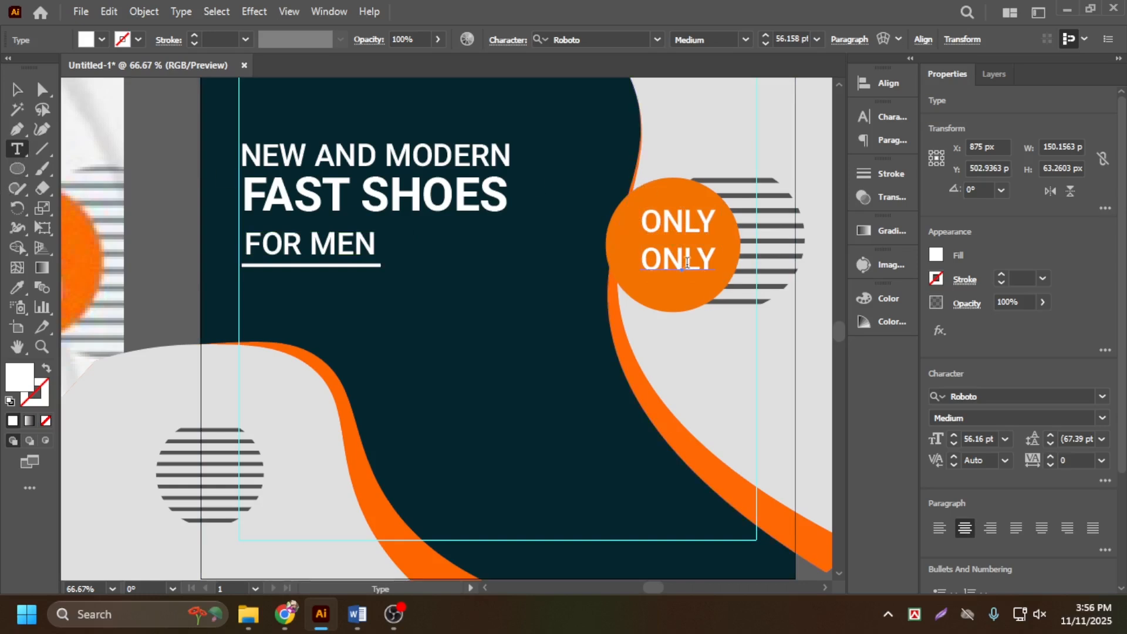
double_click(686, 268)
type("$25")
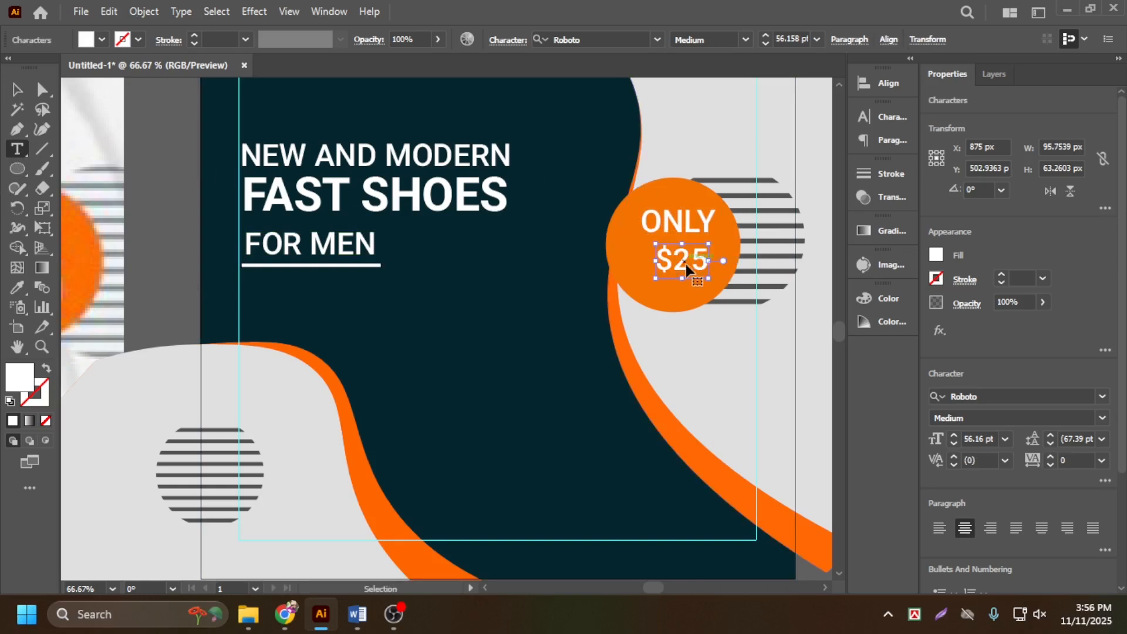
Shift "$25" slightly left to center it in the orange circle beneath "ONLY"
left_click(17, 89)
key("ctrl+minus")
key("ctrl+minus")
left_click_drag(686, 286, 680, 284)
key("ctrl+plus")
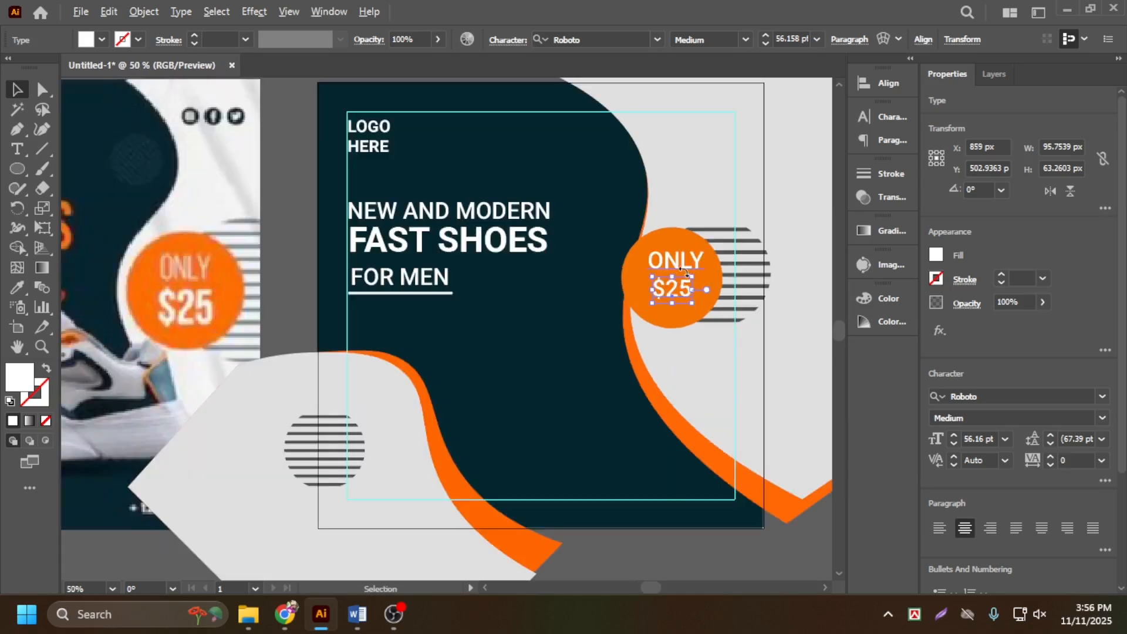
left_click(685, 265, "shift")
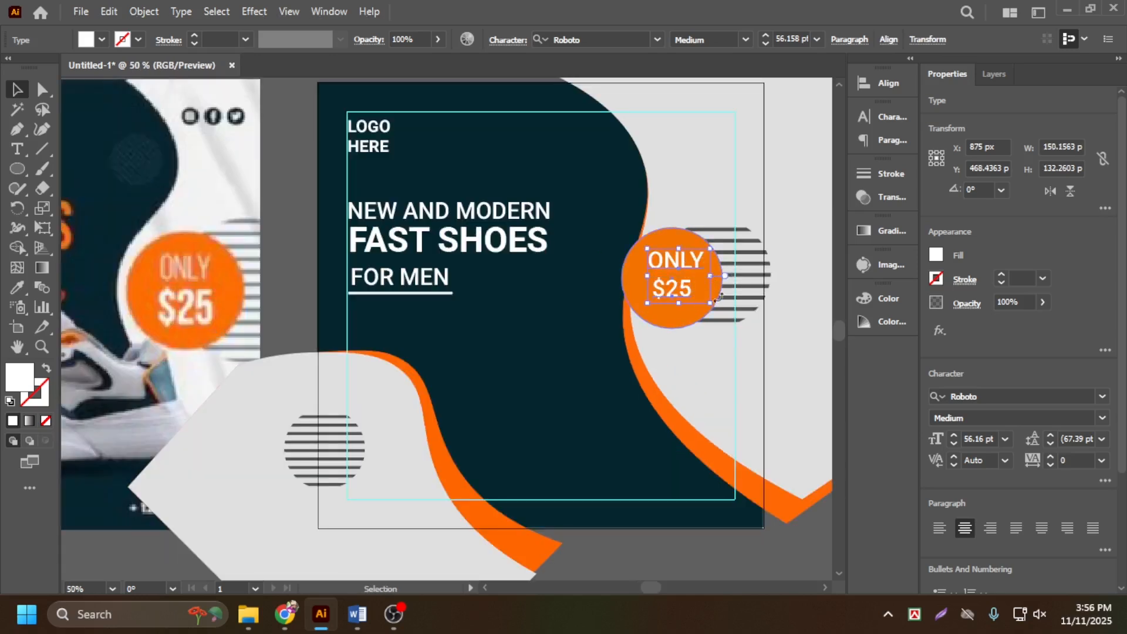
left_click(706, 365)
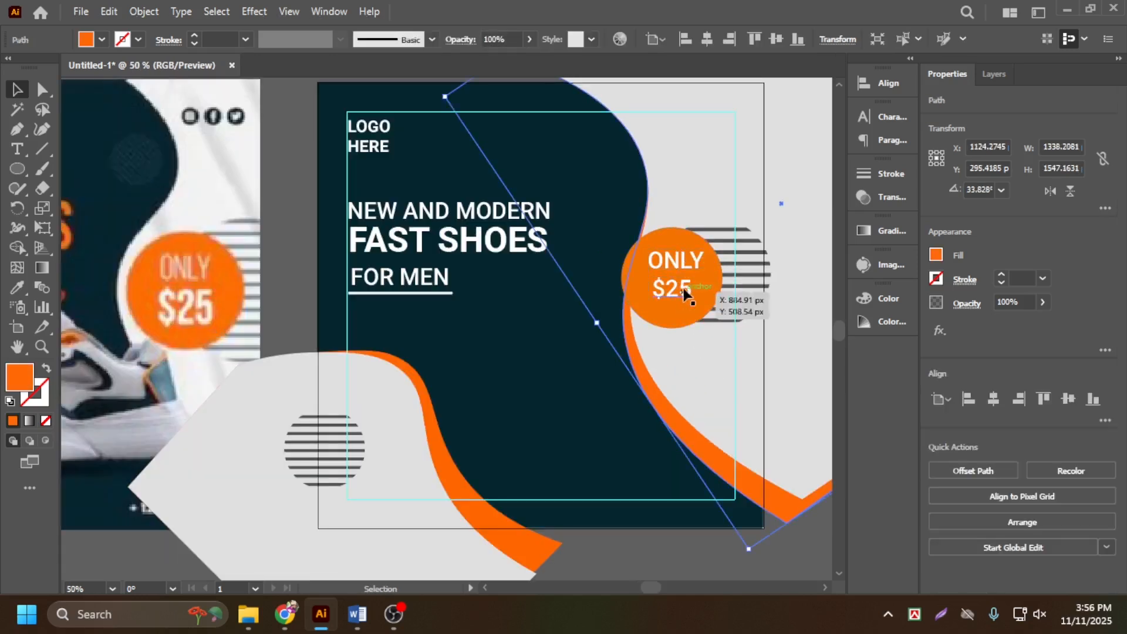
Set the font style of "ONLY" to Regular and that of "$25" to Bold
left_click(677, 259)
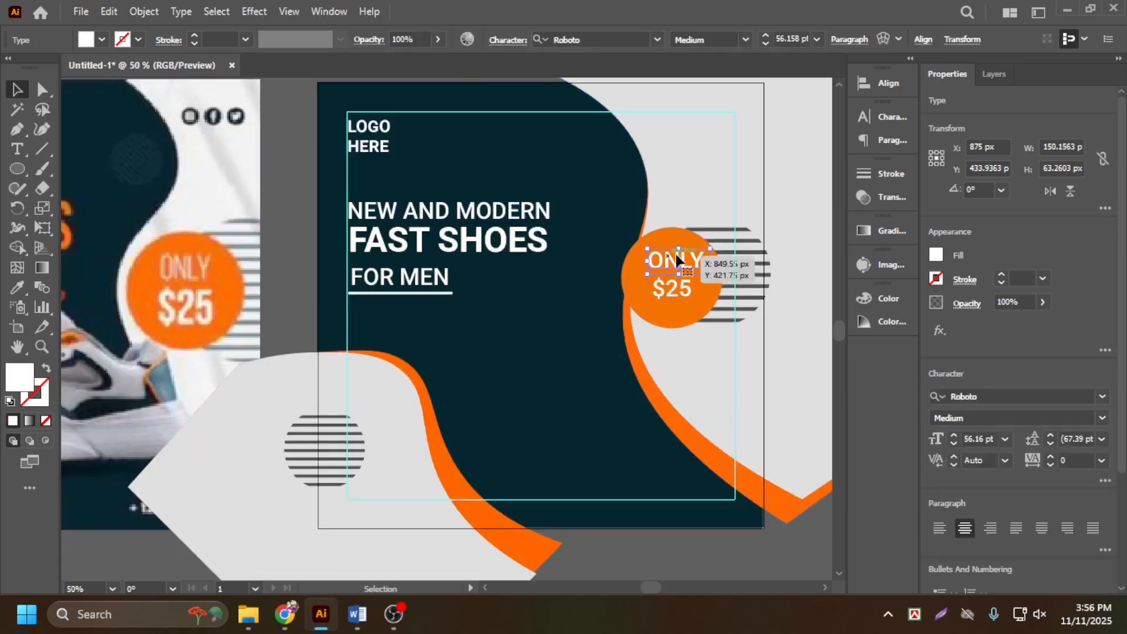
left_click(1095, 421)
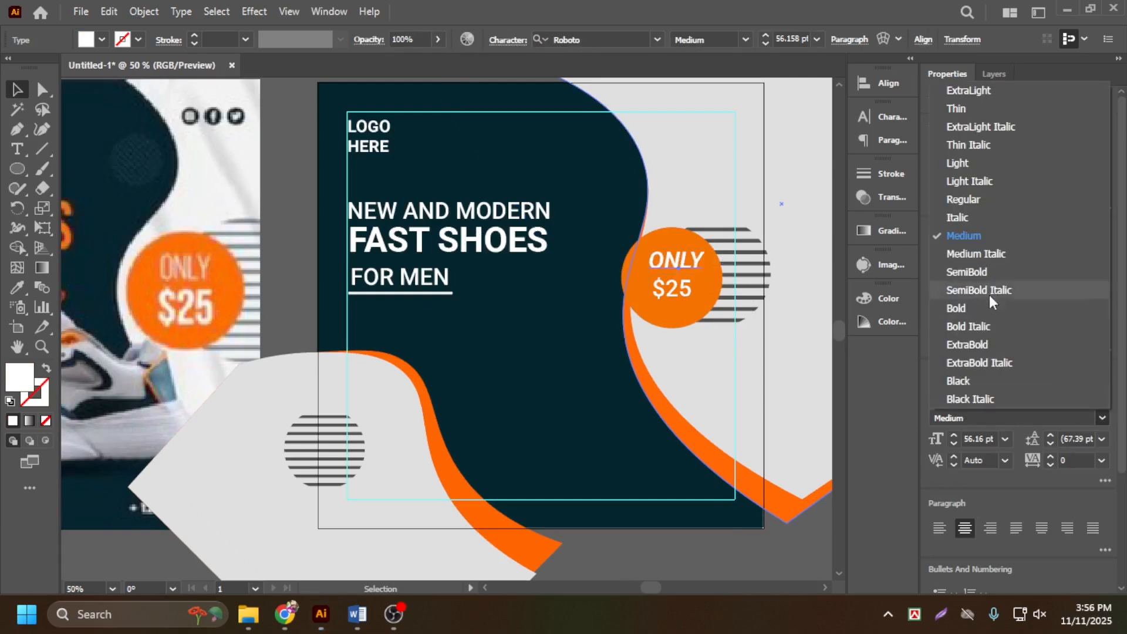
left_click(971, 198)
left_click(672, 287)
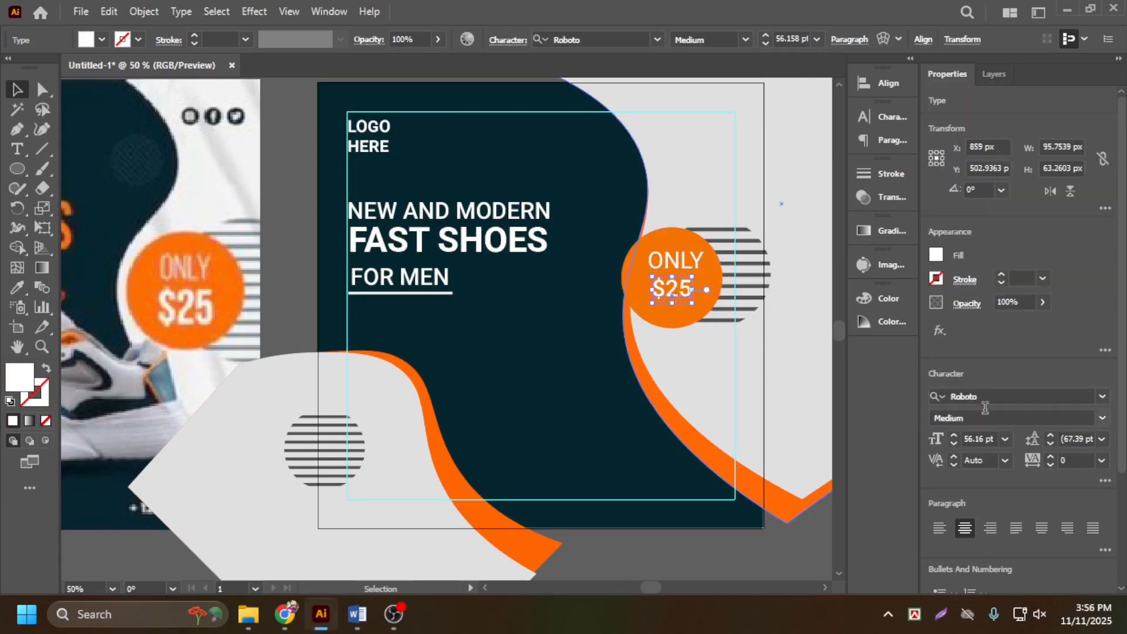
left_click(1100, 421)
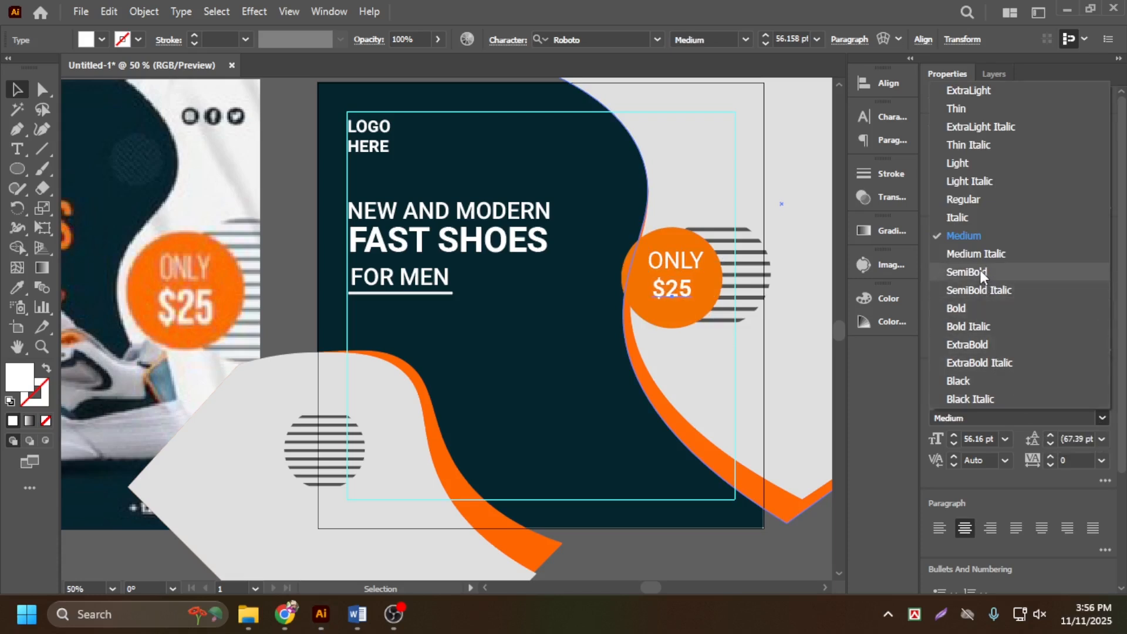
left_click(970, 306)
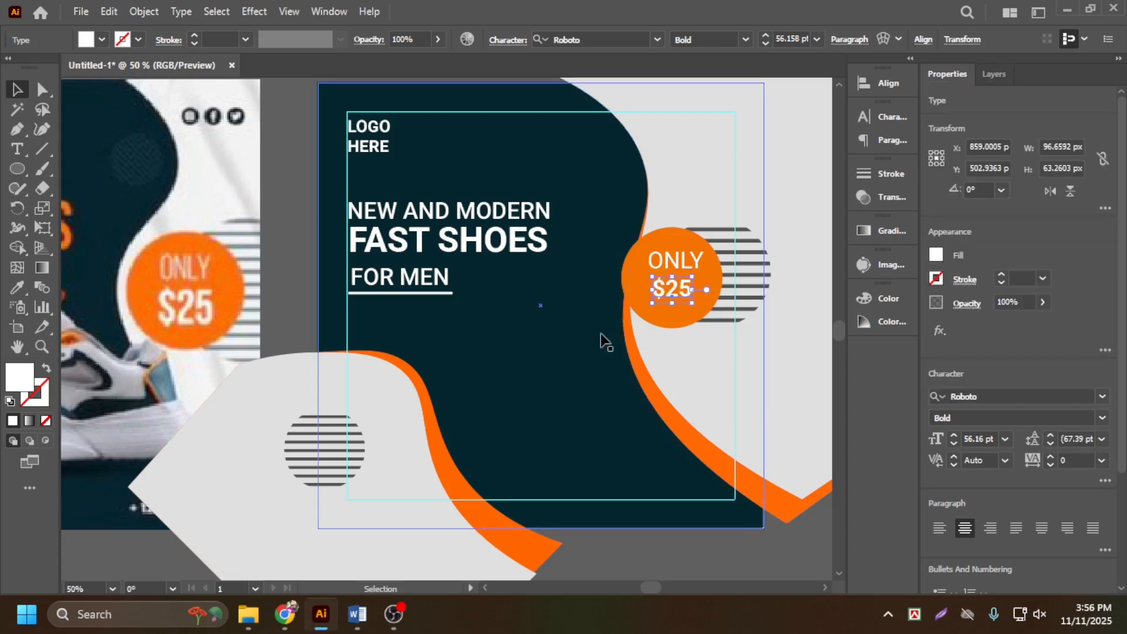
Enlarge "$25" to about 82.5 pt and align it with "ONLY" along a common horizontal center
scroll(654, 302, "up", 2)
left_click_drag(733, 303, 749, 323)
left_click(692, 213)
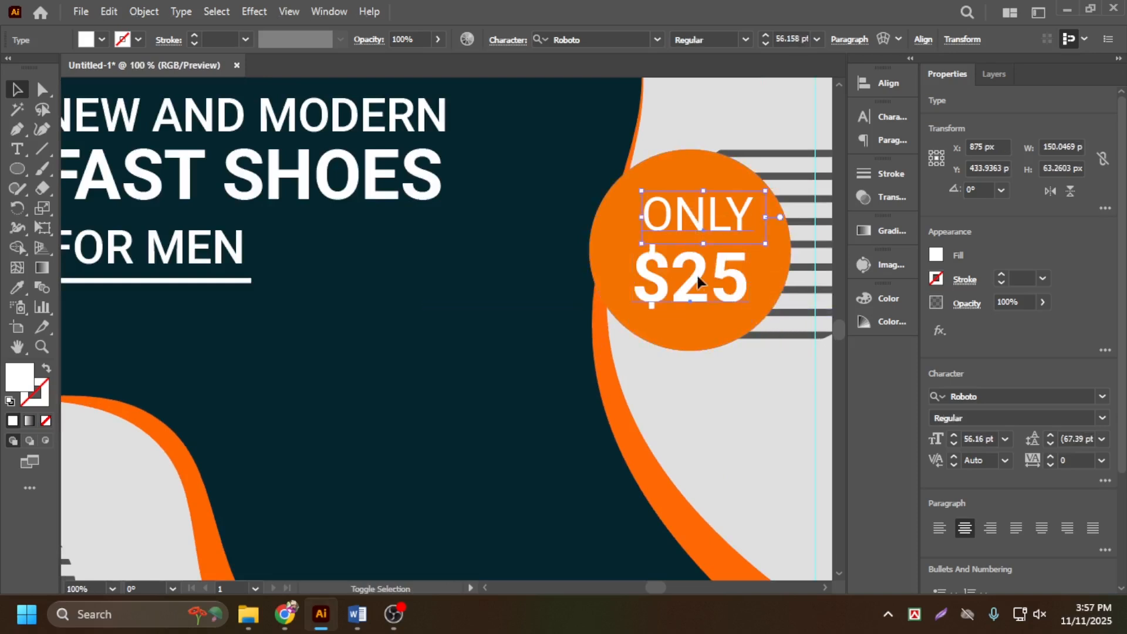
left_click(711, 276, "shift")
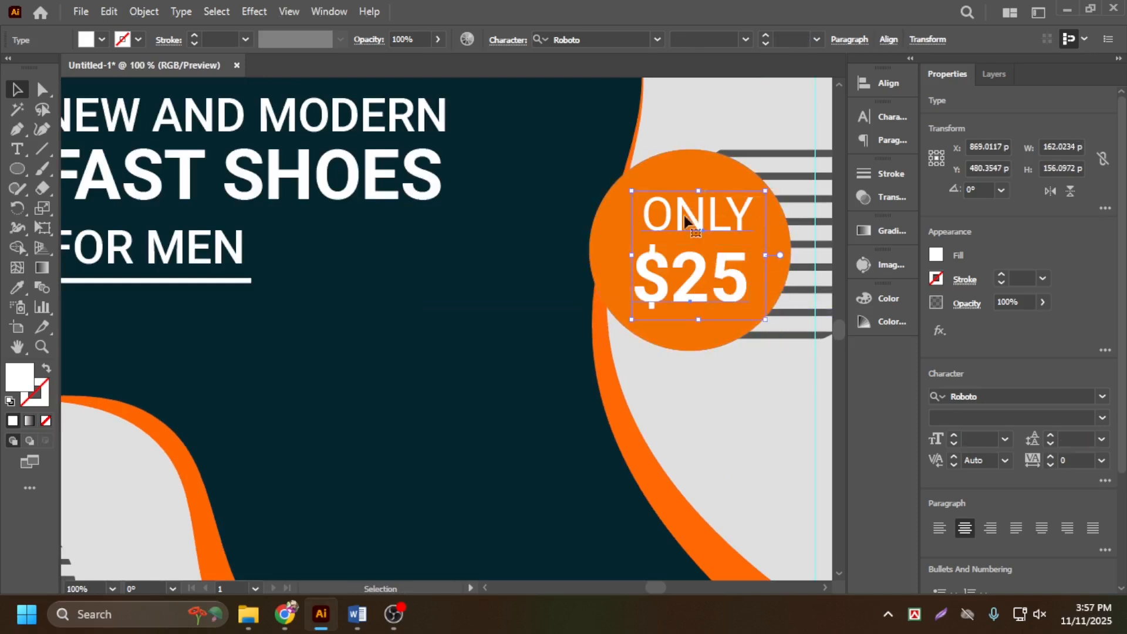
left_click(866, 82)
left_click(694, 119)
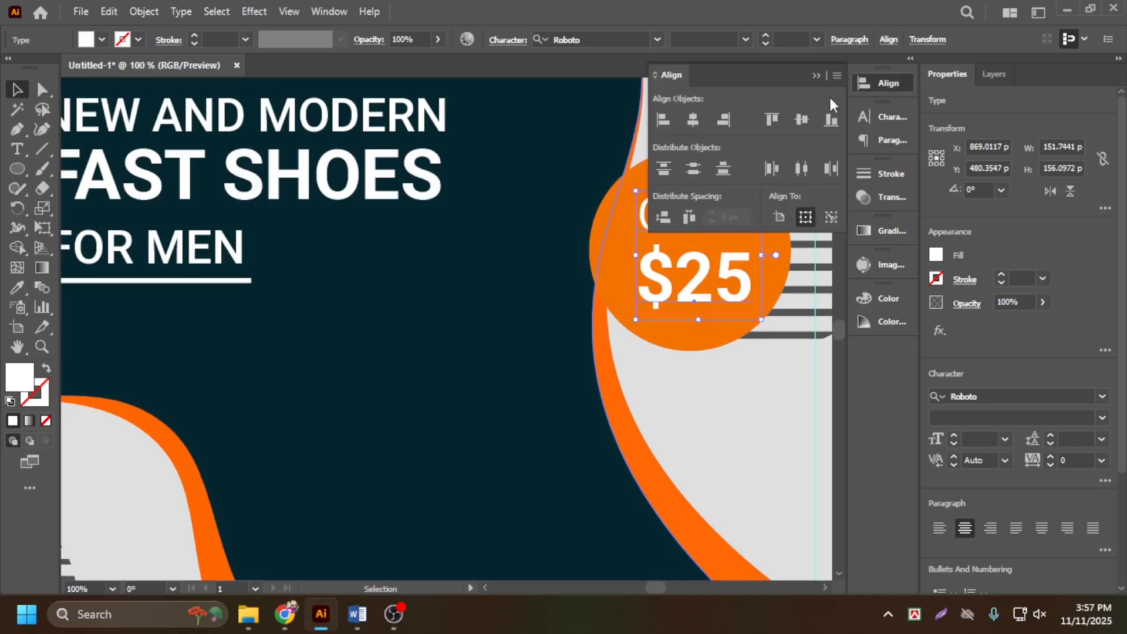
left_click(814, 75)
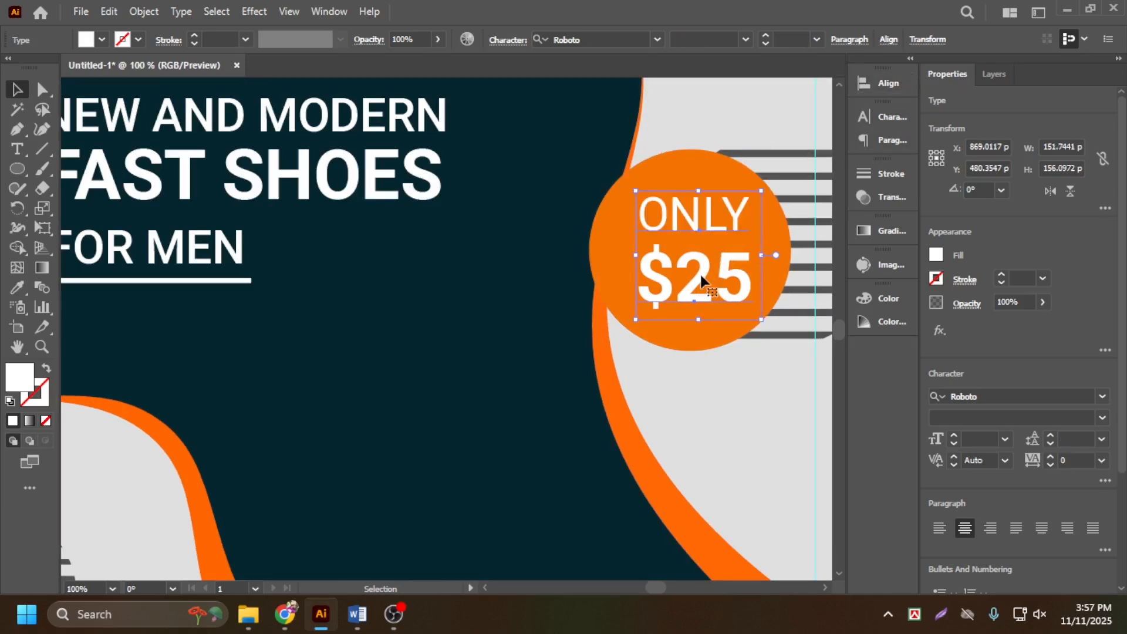
Nudge "$25" up about 7 px toward "ONLY" and group the two texts
left_click(699, 352)
left_click(689, 304)
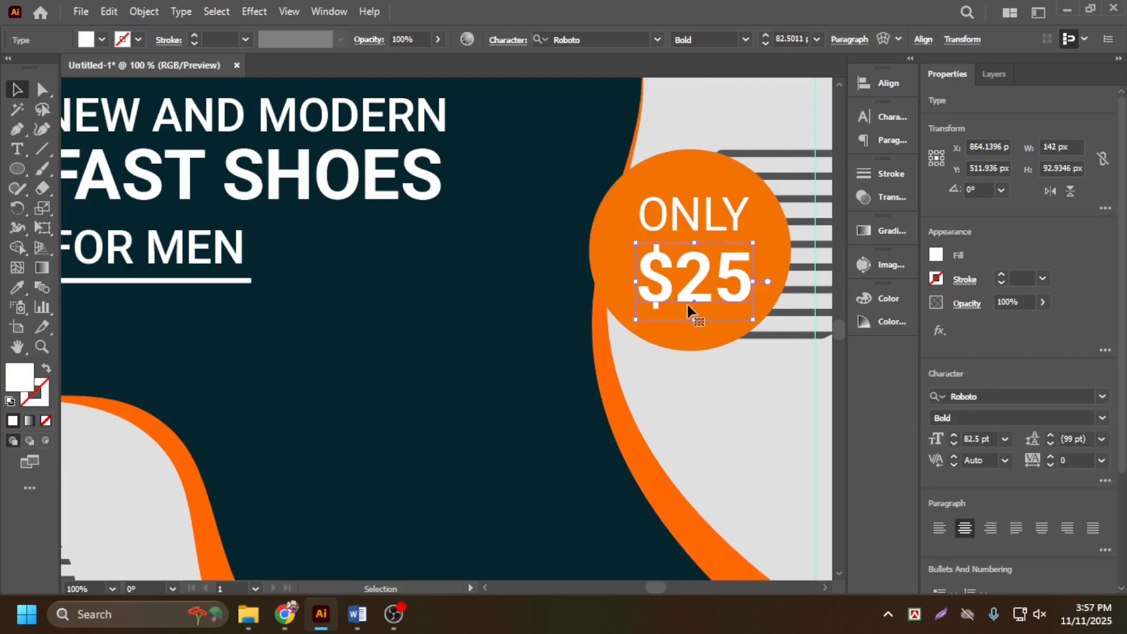
key("Up")
key("Up")
key("Up")
key("Up")
key("Up")
left_click(677, 212)
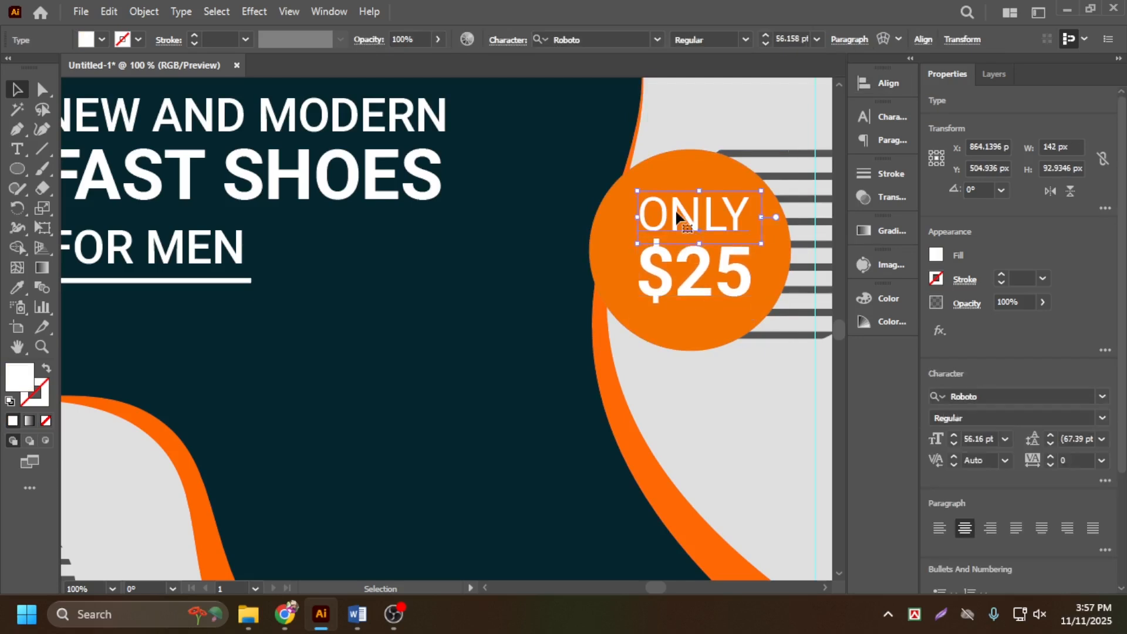
left_click(675, 276, "shift")
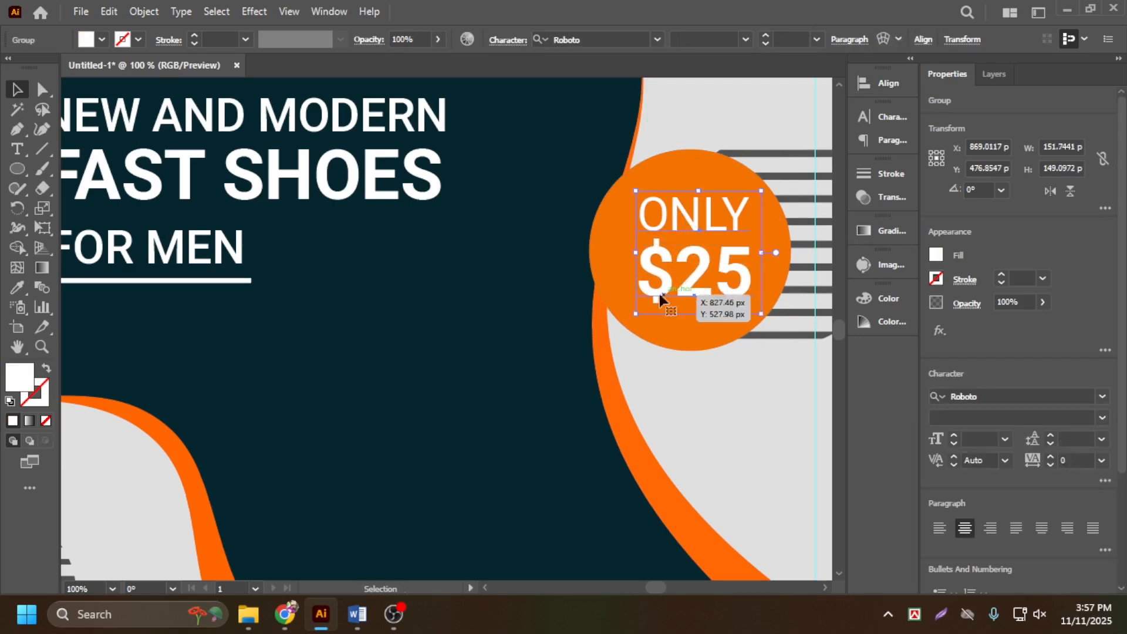
double_click(621, 240)
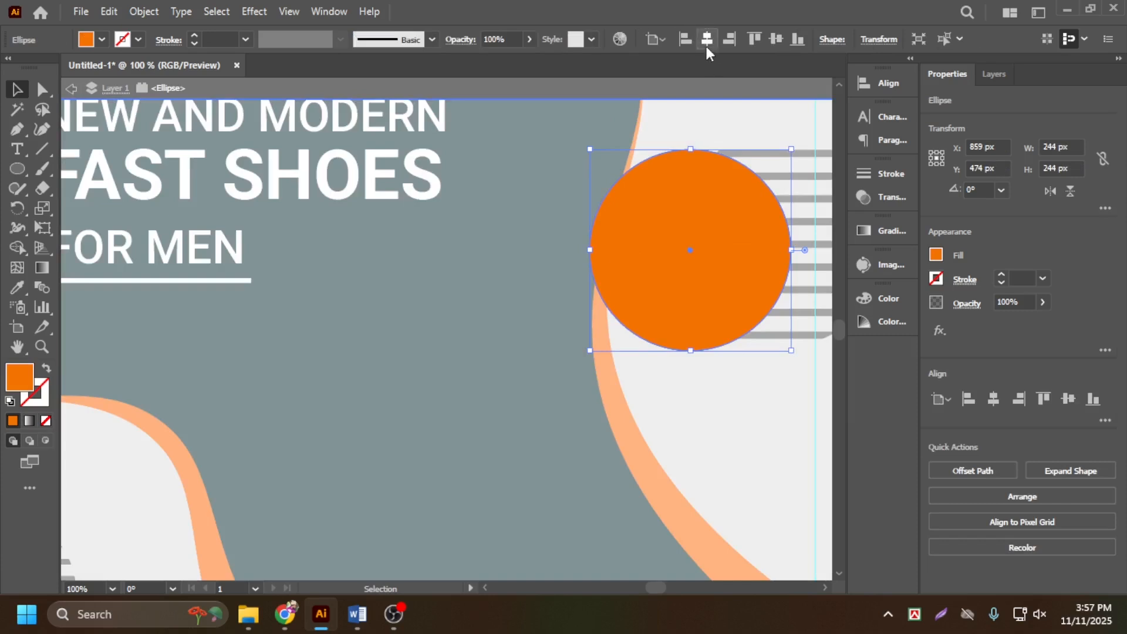
left_click(706, 42)
key("ctrl+z")
double_click(716, 384)
Center the "ONLY $25" text group horizontally and vertically on the orange circle, and group text and circle together
left_click(703, 280)
left_click(616, 256, "shift")
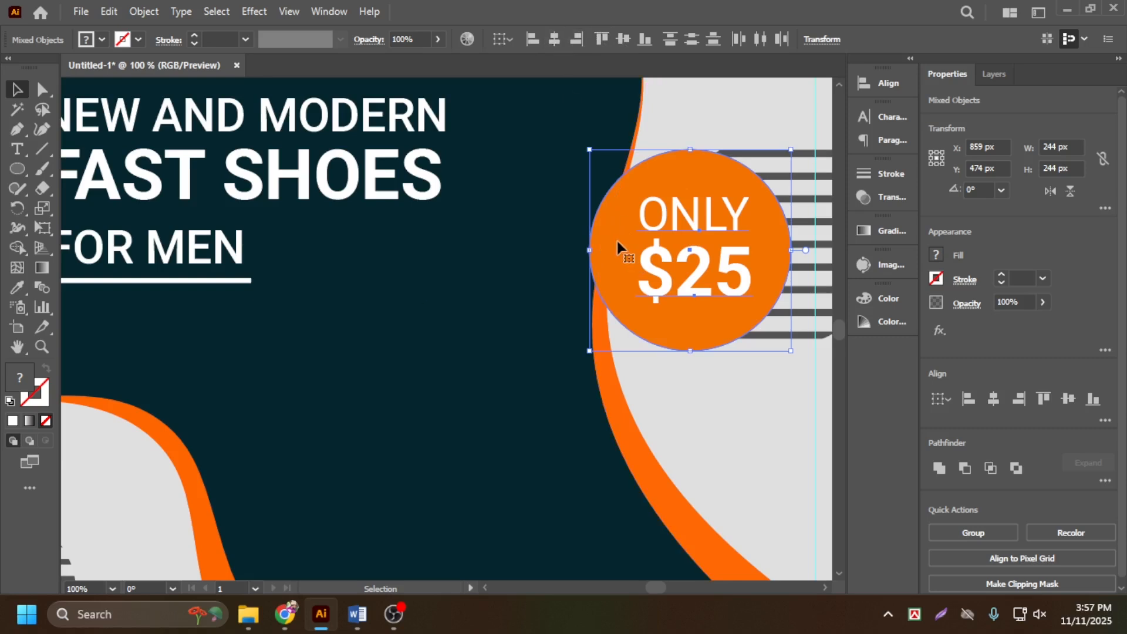
left_click(618, 242)
left_click(556, 39)
left_click(623, 39)
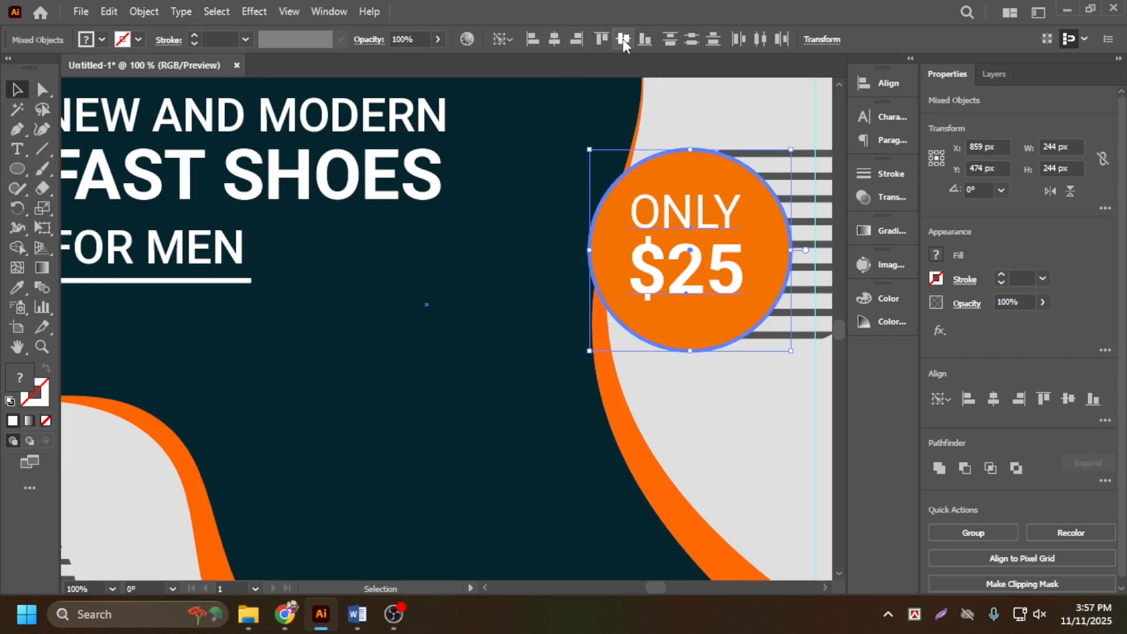
key("a")
key("v")
Shift the grouped orange price badge about 12 px to the right
scroll(566, 421, "down", 4)
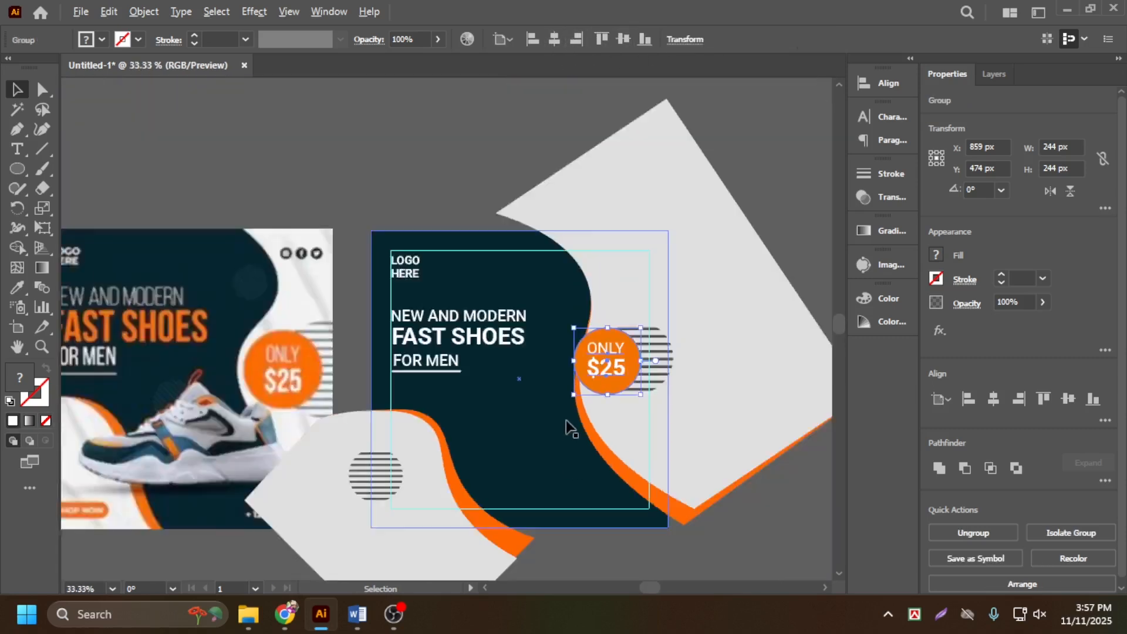
left_click(721, 295)
scroll(546, 414, "up", 2)
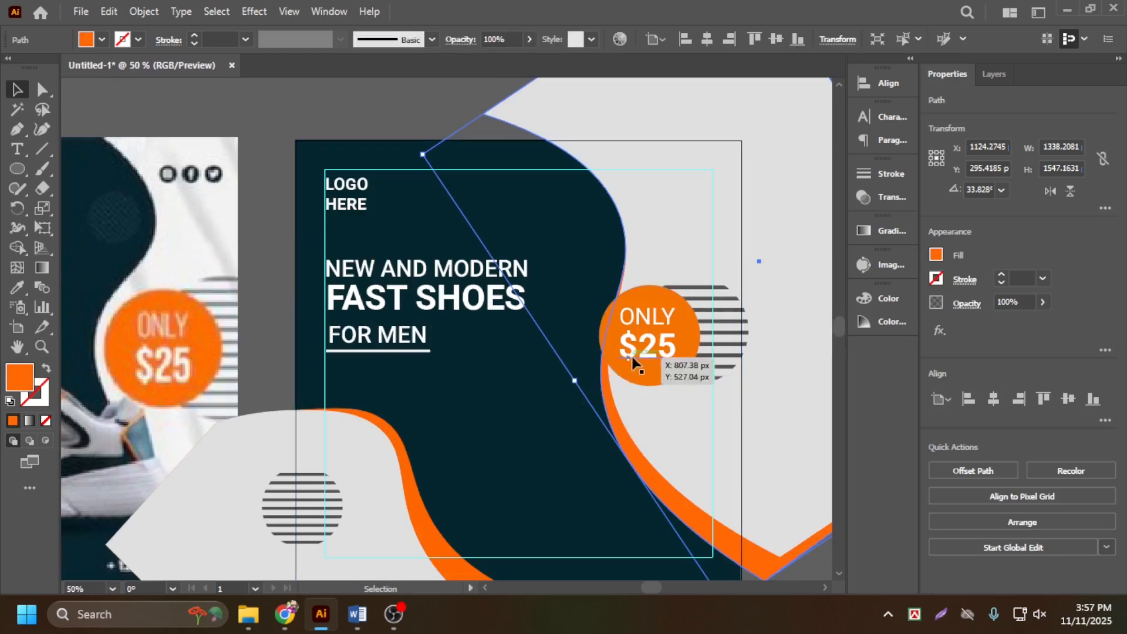
left_click(548, 489)
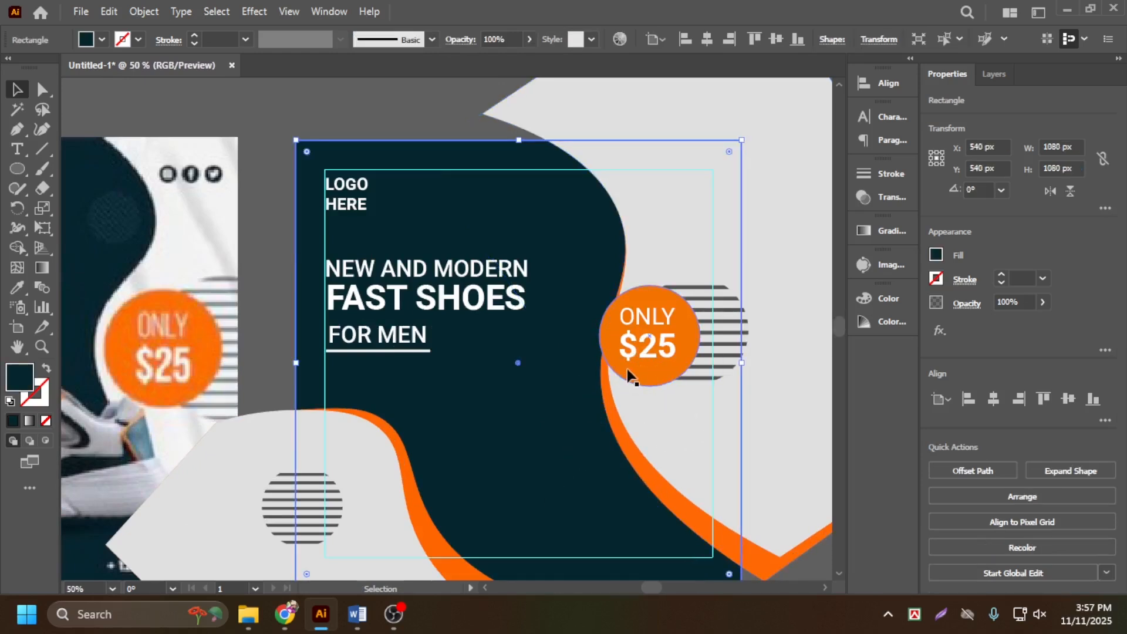
left_click_drag(629, 368, 633, 367)
Place the blue shoe image "pngwing.com (8).png" below the headline at about 608 x 446 px
key("ctrl+minus")
scroll(304, 408, "down", 2)
scroll(205, 379, "up", 2)
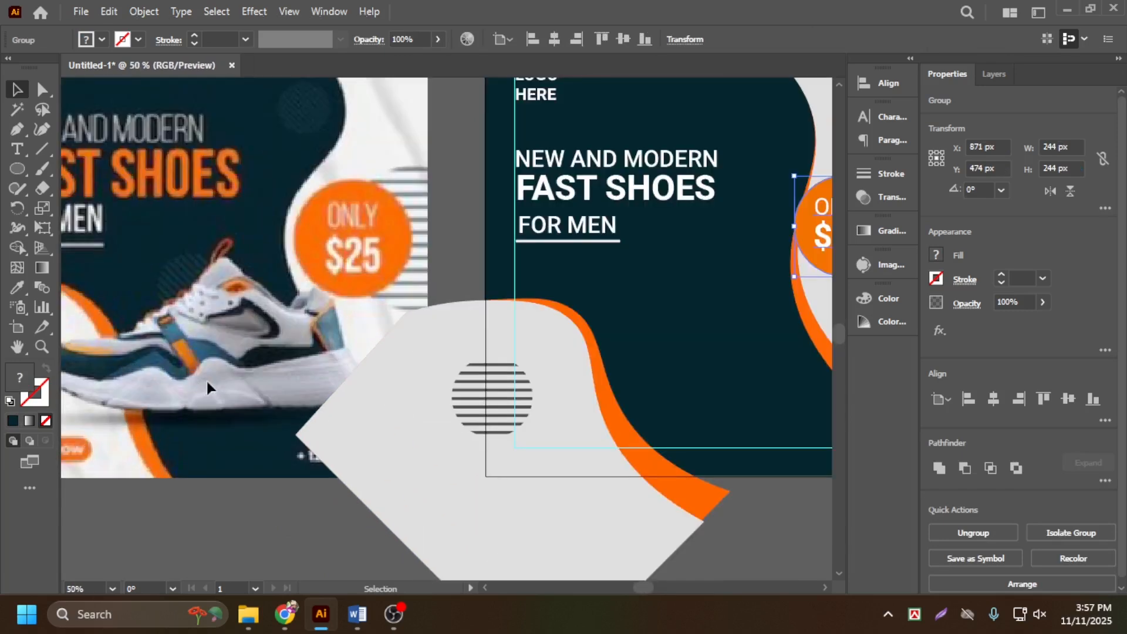
key("ctrl+minus")
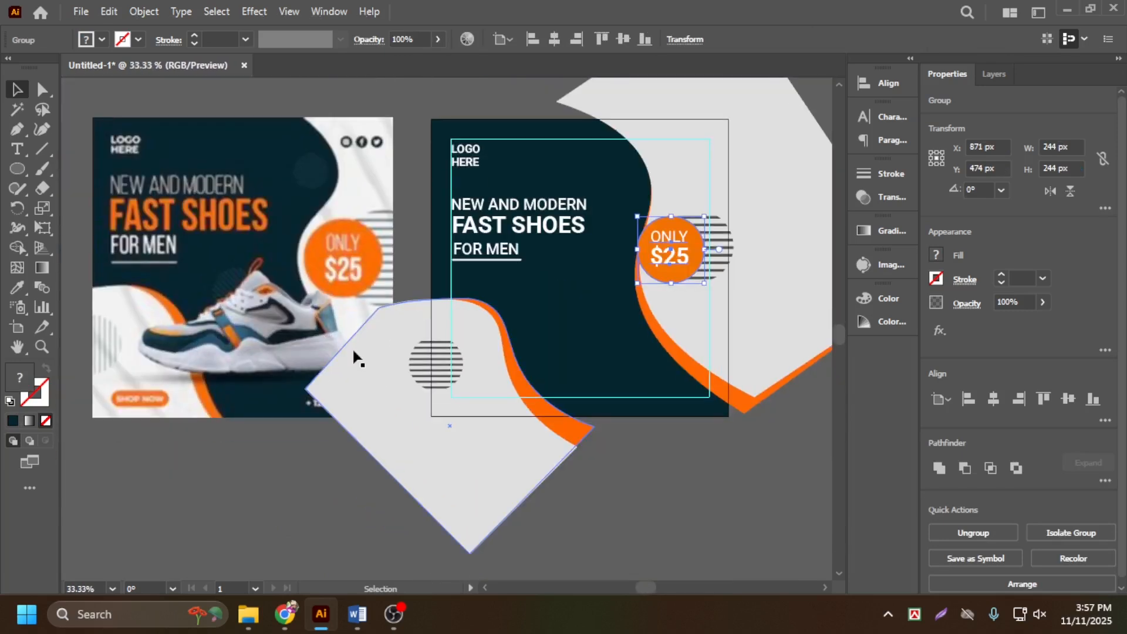
left_click(82, 13)
left_click(117, 309)
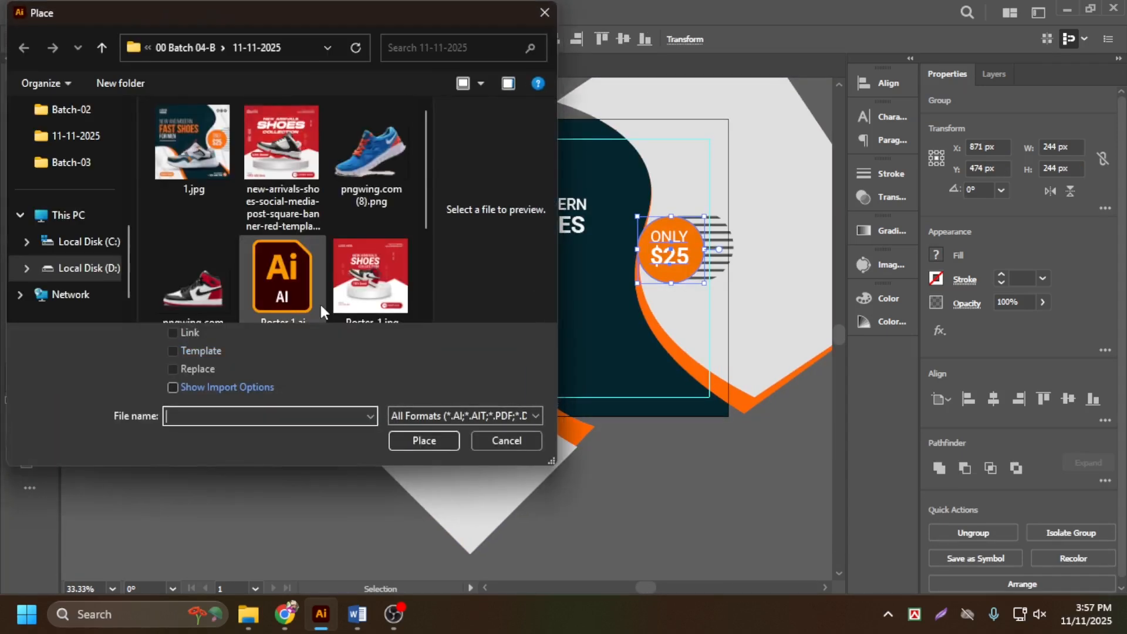
left_click(382, 166)
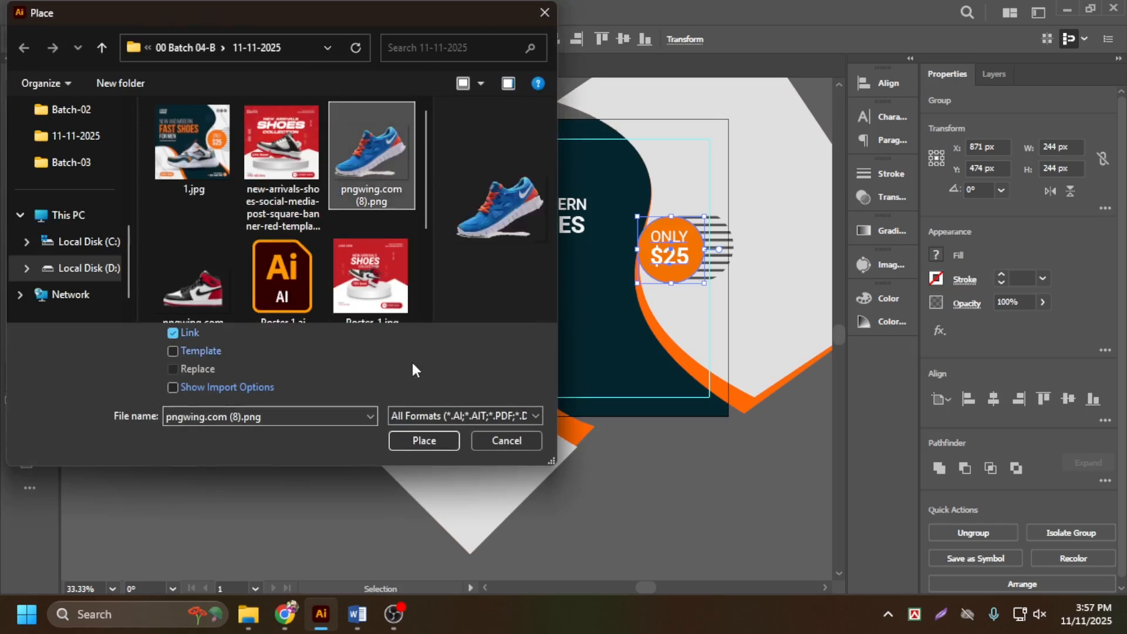
left_click(424, 441)
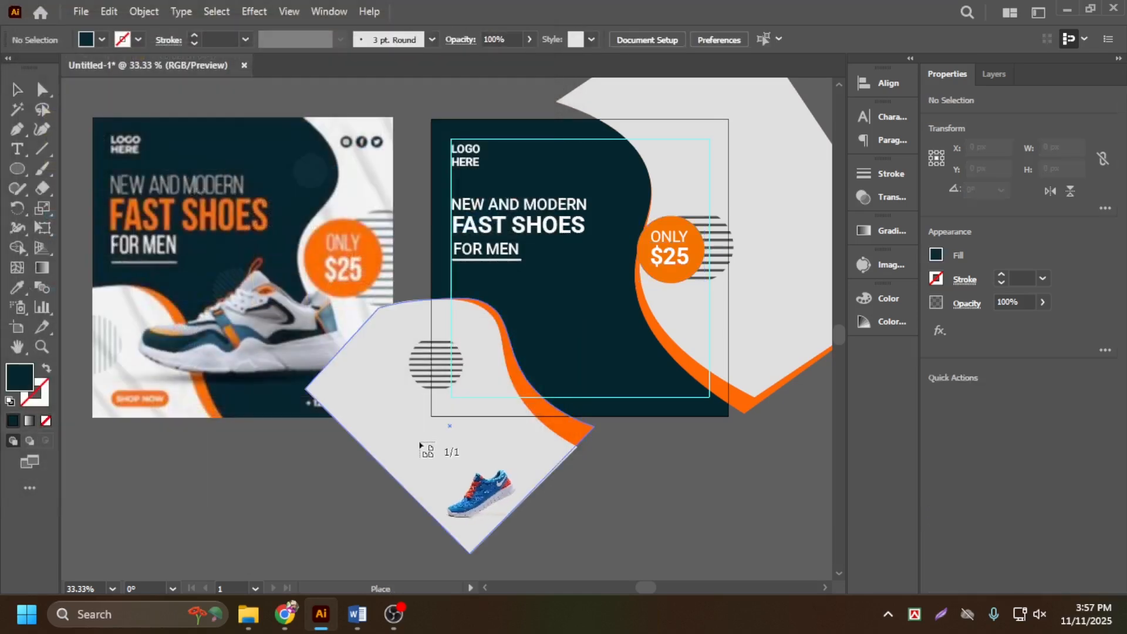
mouse_move(484, 268)
left_mouse_down()
mouse_move(651, 401)
mouse_move(651, 392)
left_mouse_up()
Position the shoe image just below the price badge, rotated to about 328° so its sole lies level, and embed it
scroll(655, 294, "down", 2)
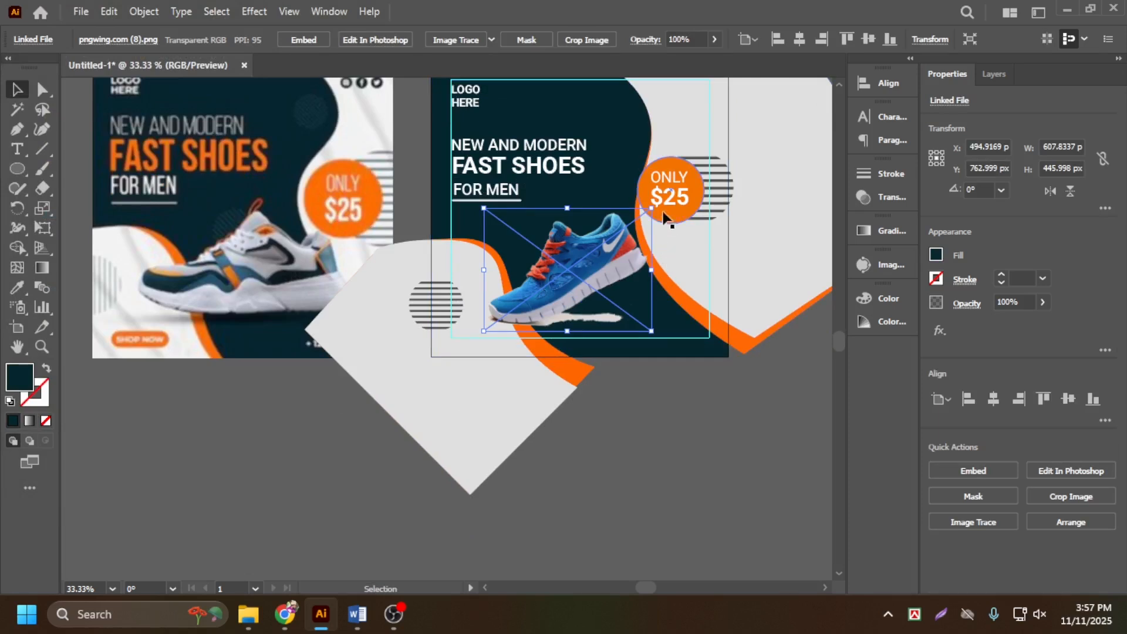
left_click_drag(659, 208, 679, 263)
left_click_drag(605, 297, 615, 274)
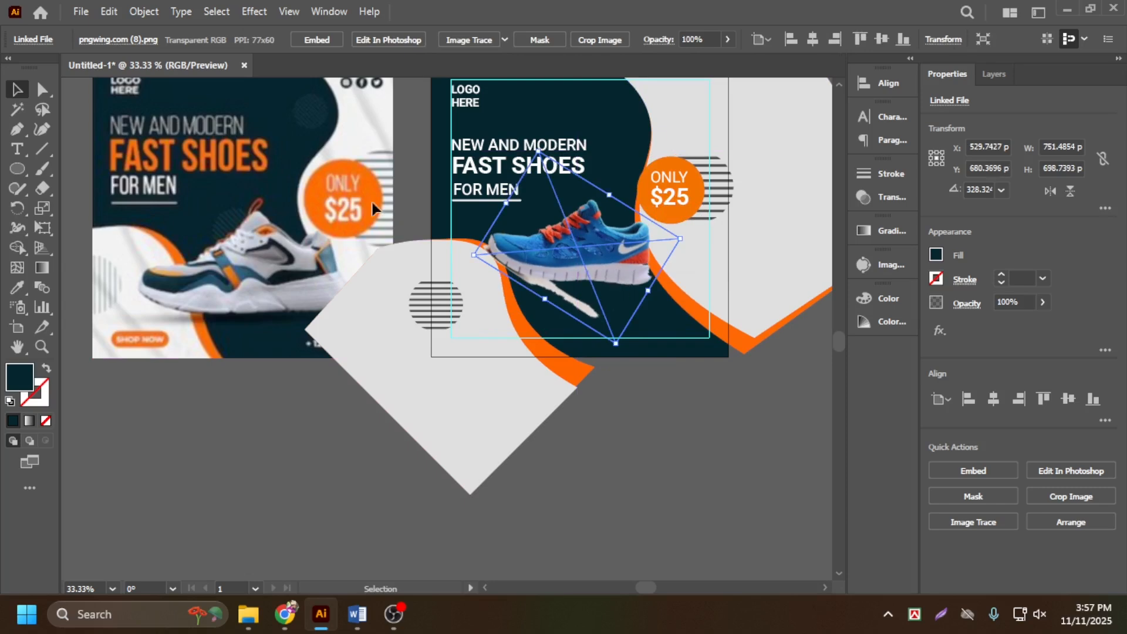
left_click(317, 39)
Trace the lower edge of the shoe's sole with the Pen tool from the toe toward the heel, leaving out the stray shadow
key("ctrl+1")
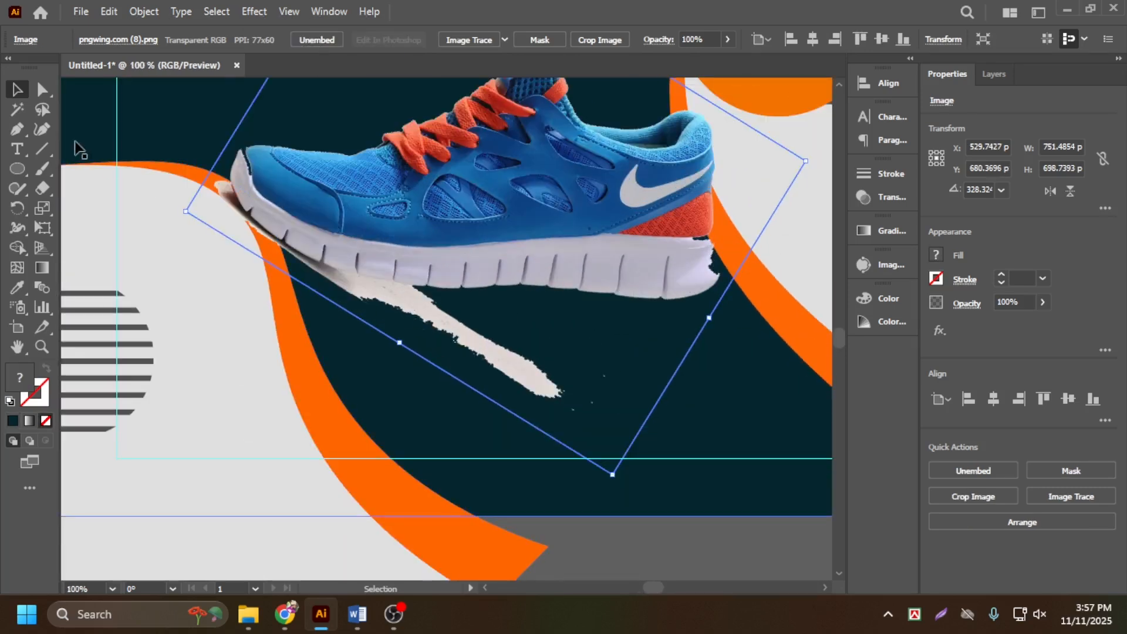
left_click(17, 130)
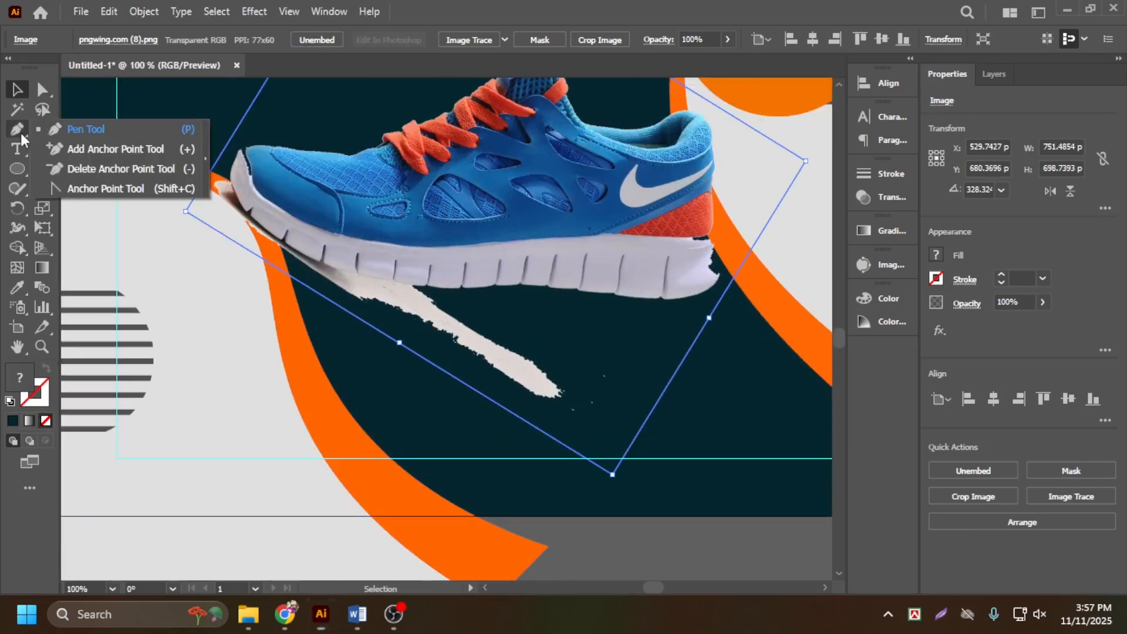
left_click(86, 129)
scroll(229, 206, "up", 1)
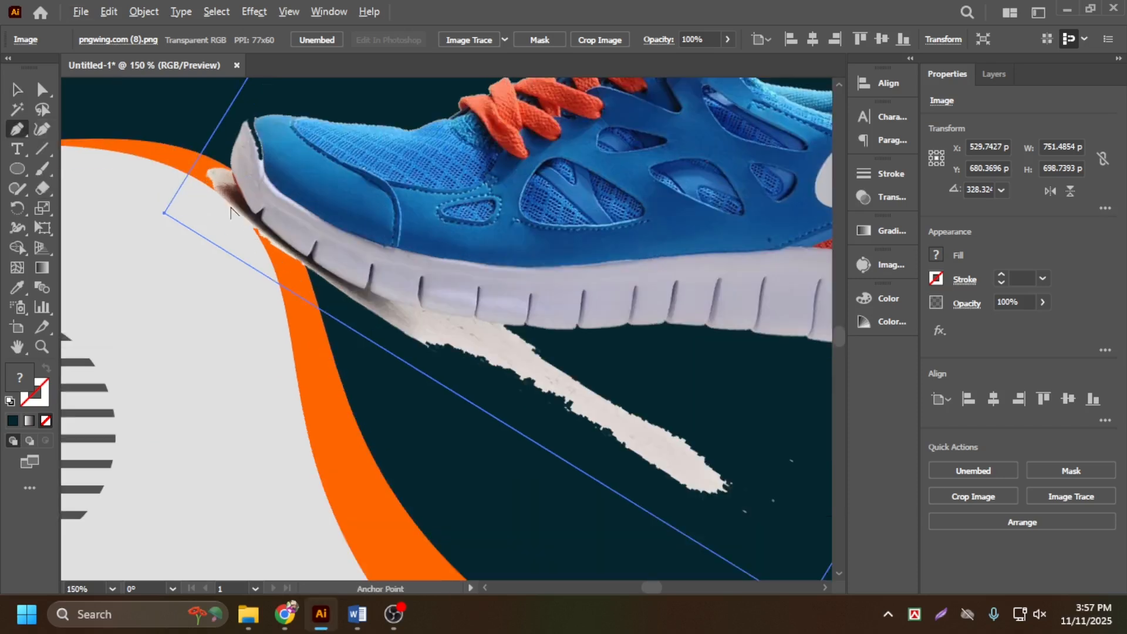
left_click(228, 159)
left_click_drag(333, 275, 407, 302)
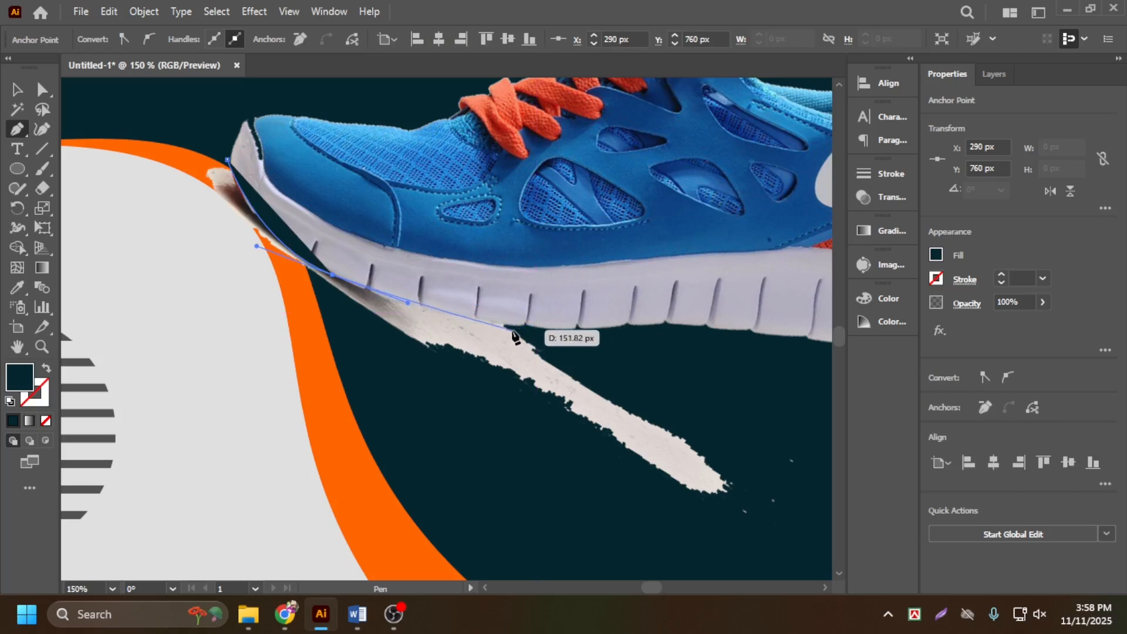
key("ctrl+z")
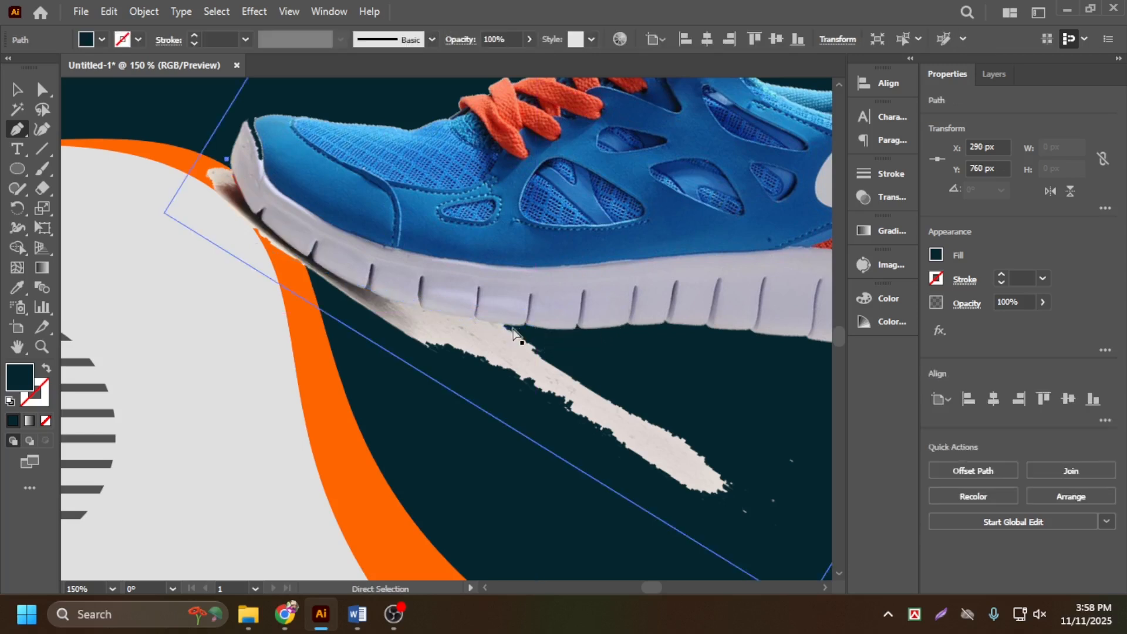
left_click_drag(365, 289, 447, 313)
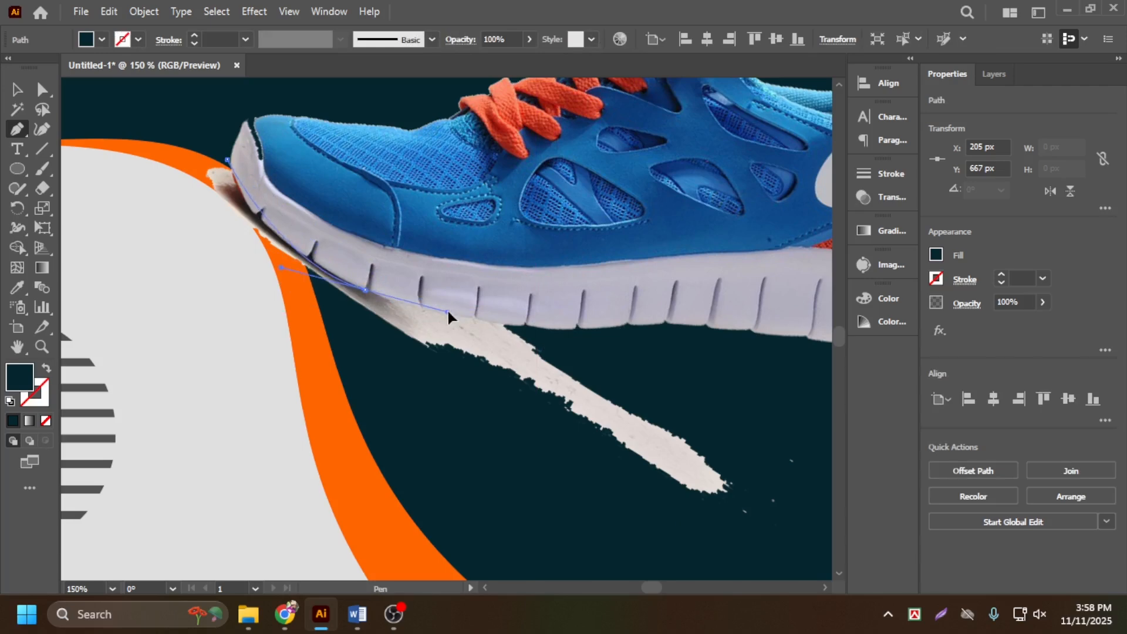
left_click(466, 317)
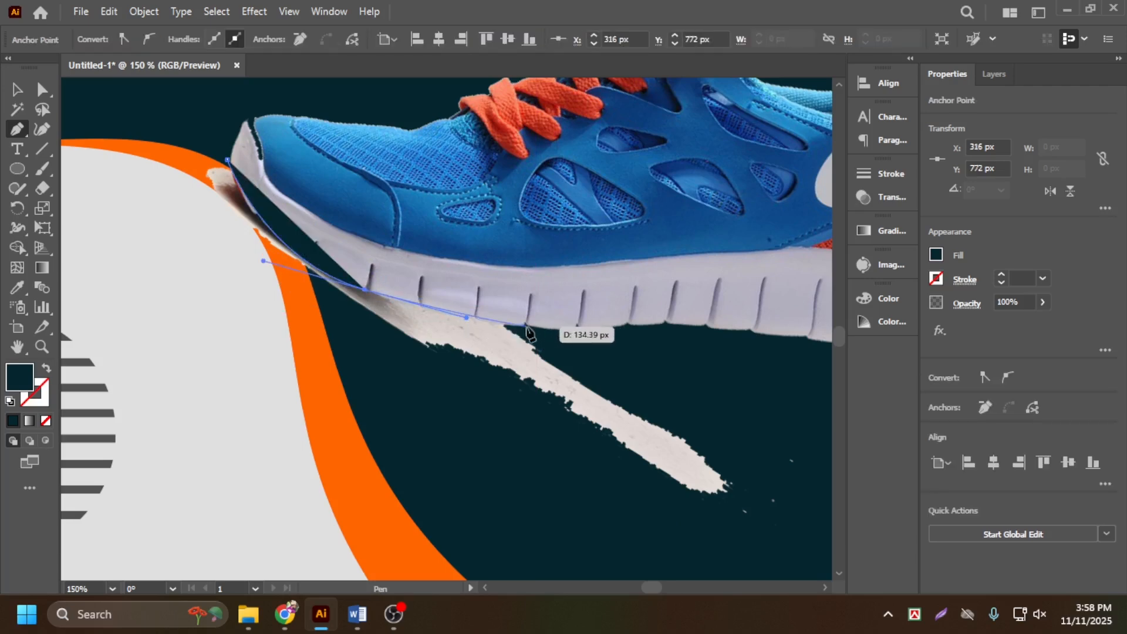
left_click_drag(526, 325, 536, 330)
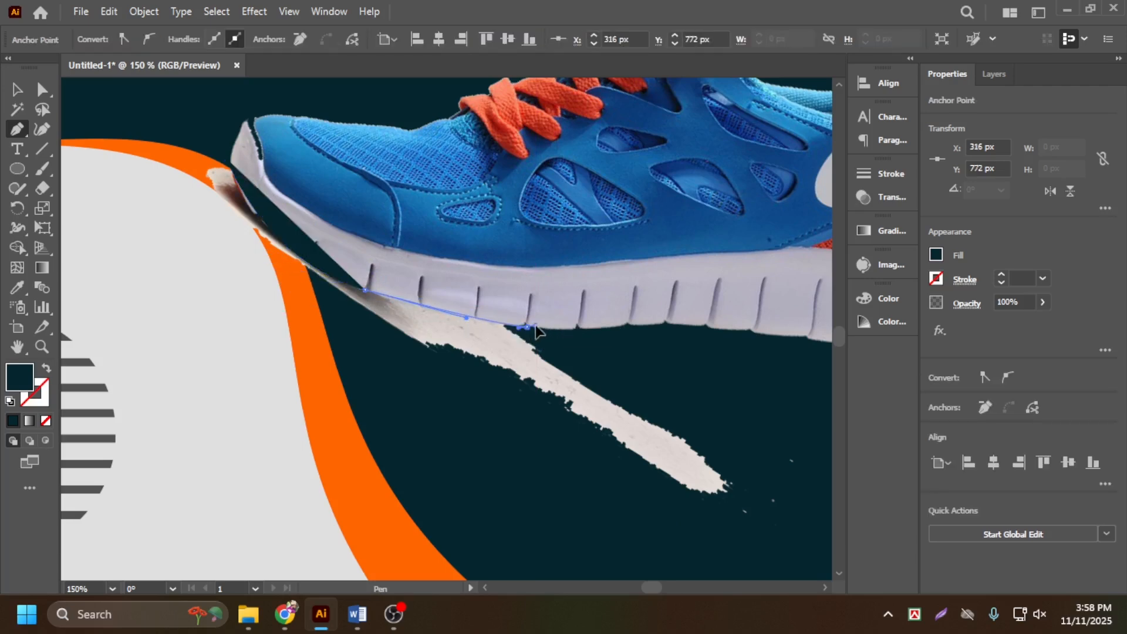
left_click(601, 327)
Continue the pen path loosely around the heel and over the top of the shoe, and close it at the toe
scroll(580, 337, "down", 4)
scroll(637, 352, "up", 1)
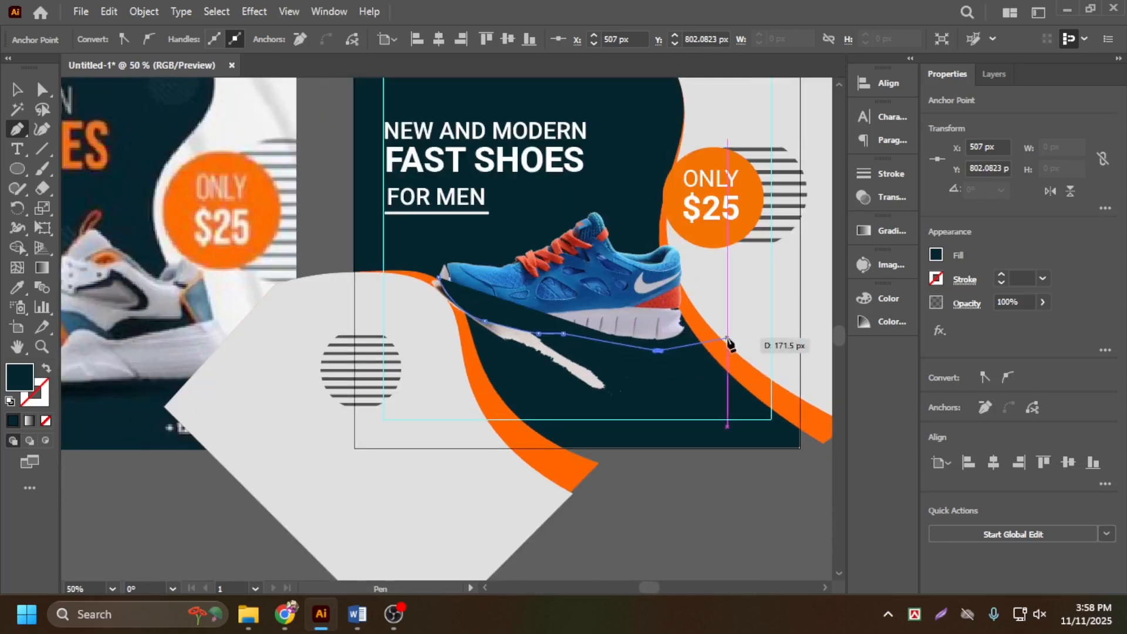
left_click(728, 339)
left_click(710, 239)
left_click(681, 199)
left_click(599, 173)
left_click(486, 173)
left_click(430, 220)
left_click_drag(425, 229, 425, 233)
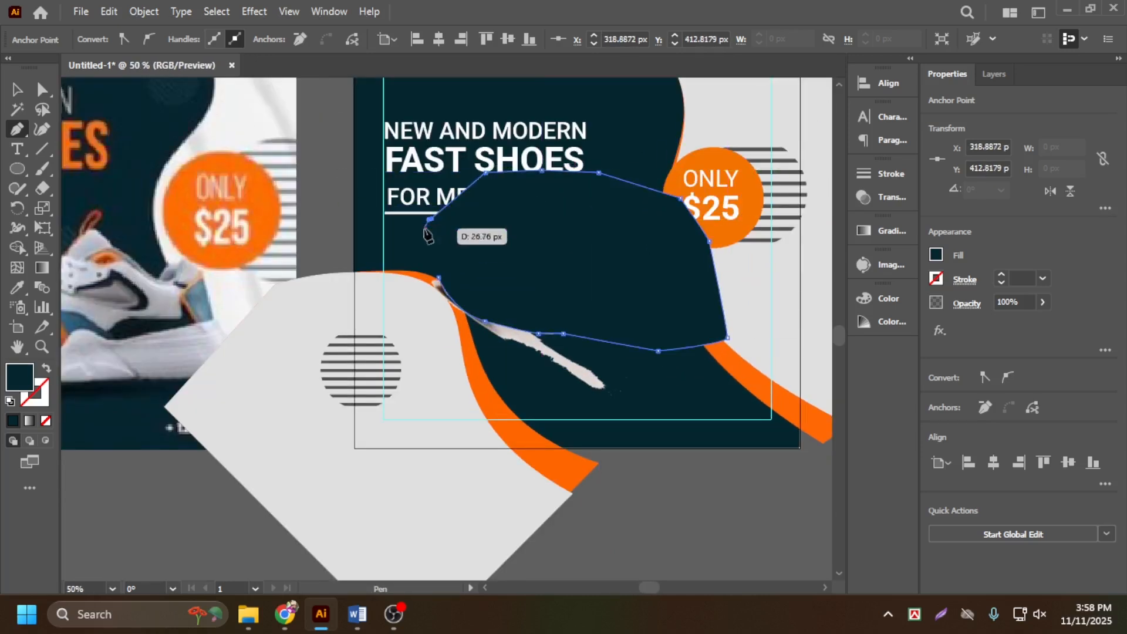
scroll(439, 280, "up", 2)
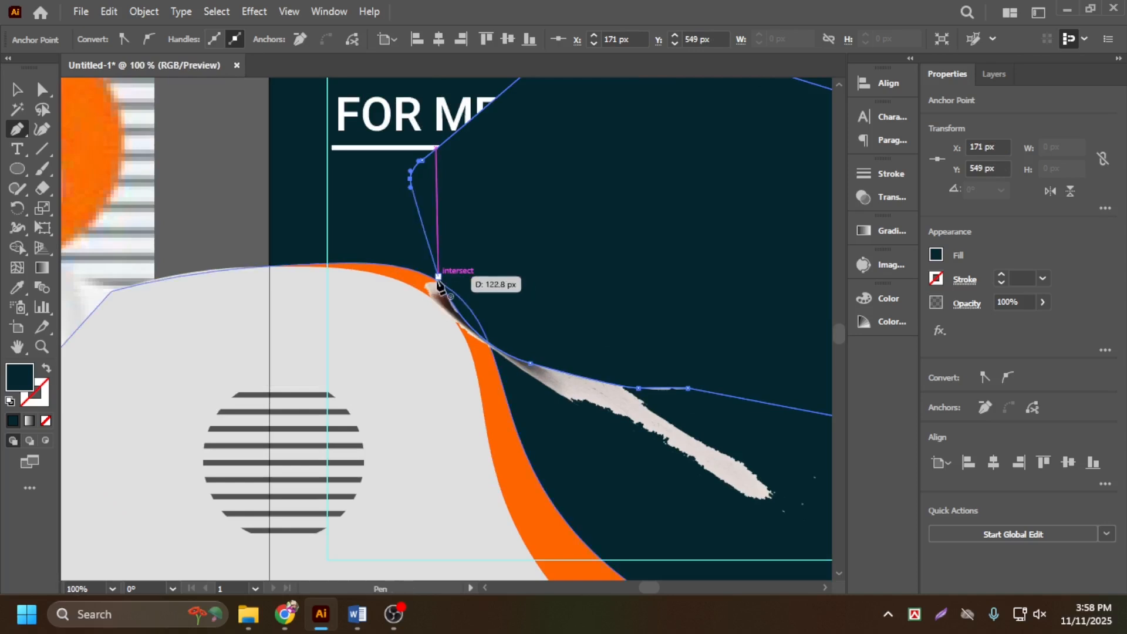
left_click(440, 277)
scroll(441, 282, "down", 2)
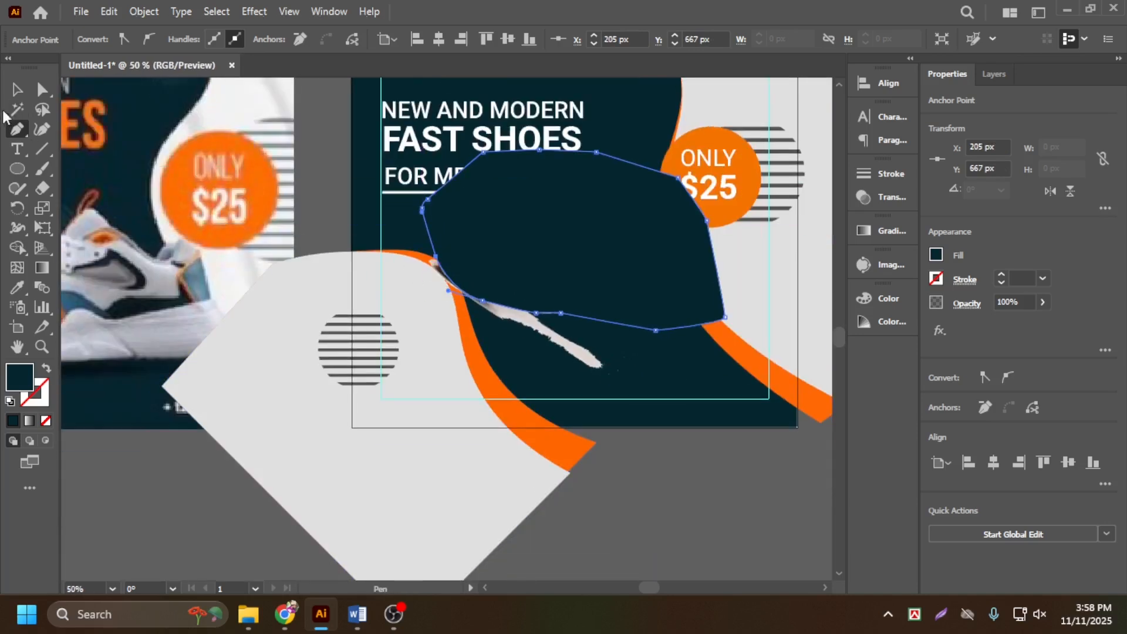
Select the traced path together with the shoe image and make a clipping mask to remove the stray shadow
key("v")
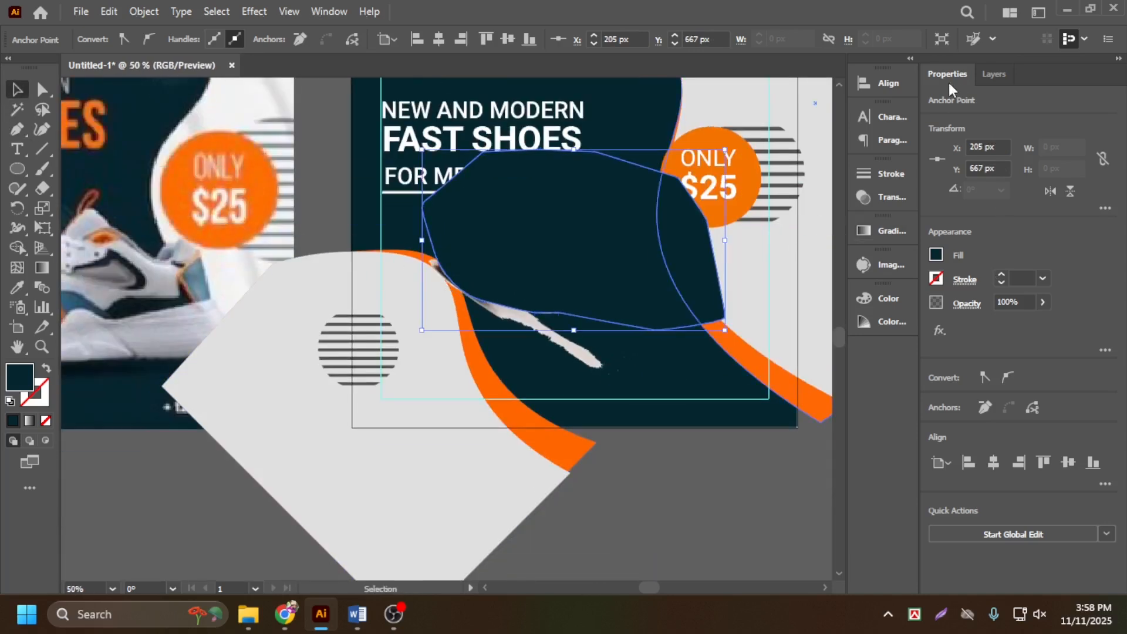
left_click(987, 75)
left_click(1111, 136)
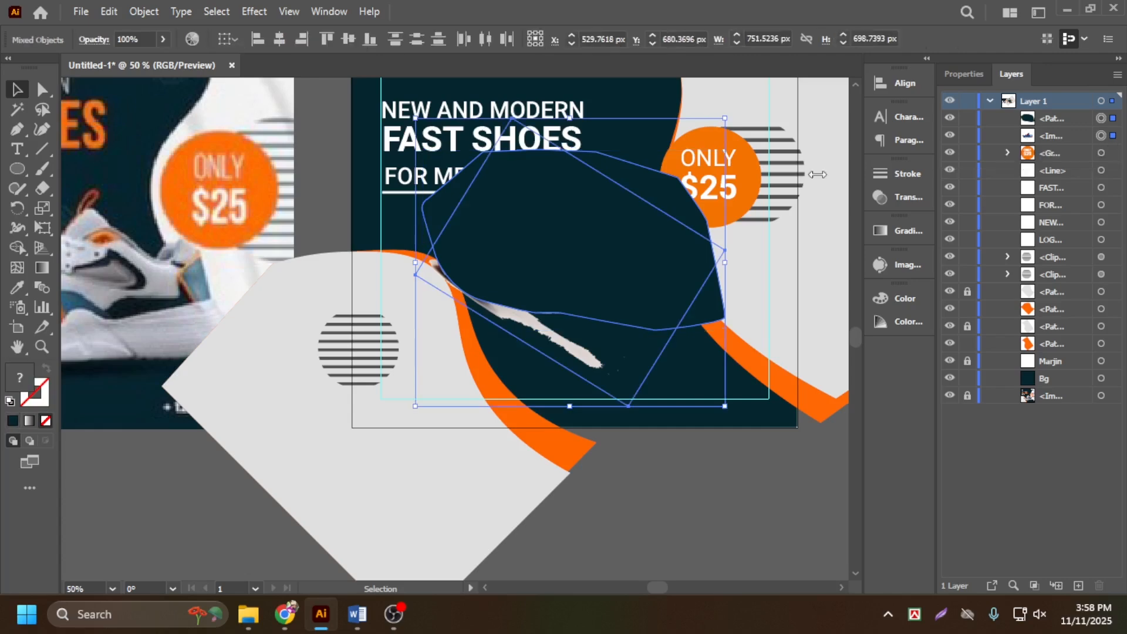
right_click(581, 253)
left_click(647, 467)
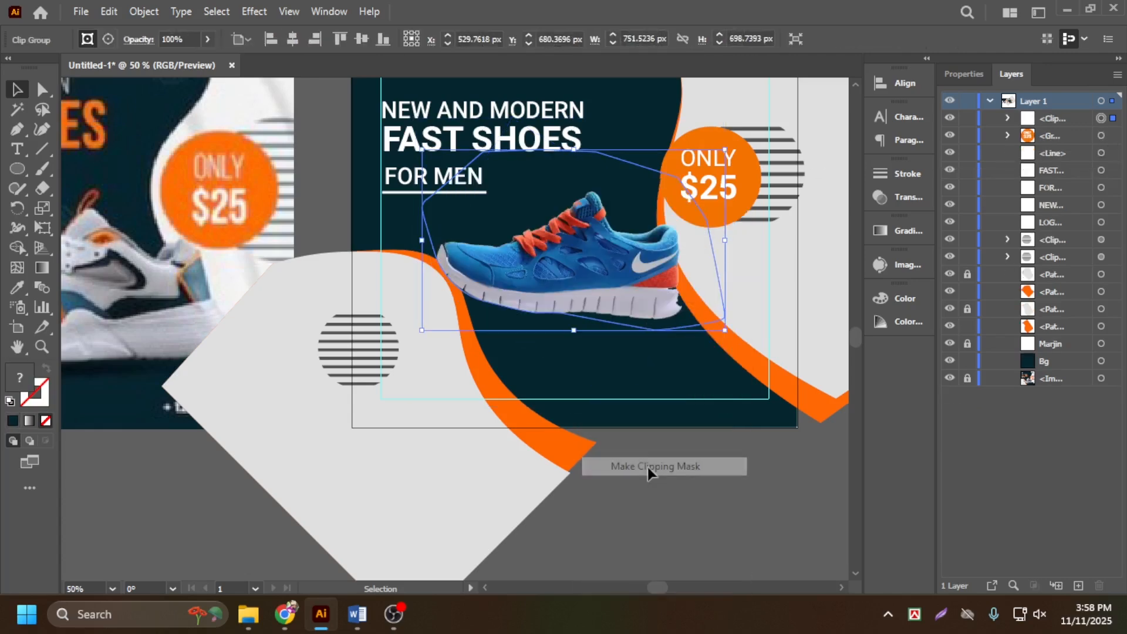
Move the masked shoe up slightly, closer to the FOR MEN text and the price badge
left_click(672, 485)
scroll(558, 280, "up", 2, "alt")
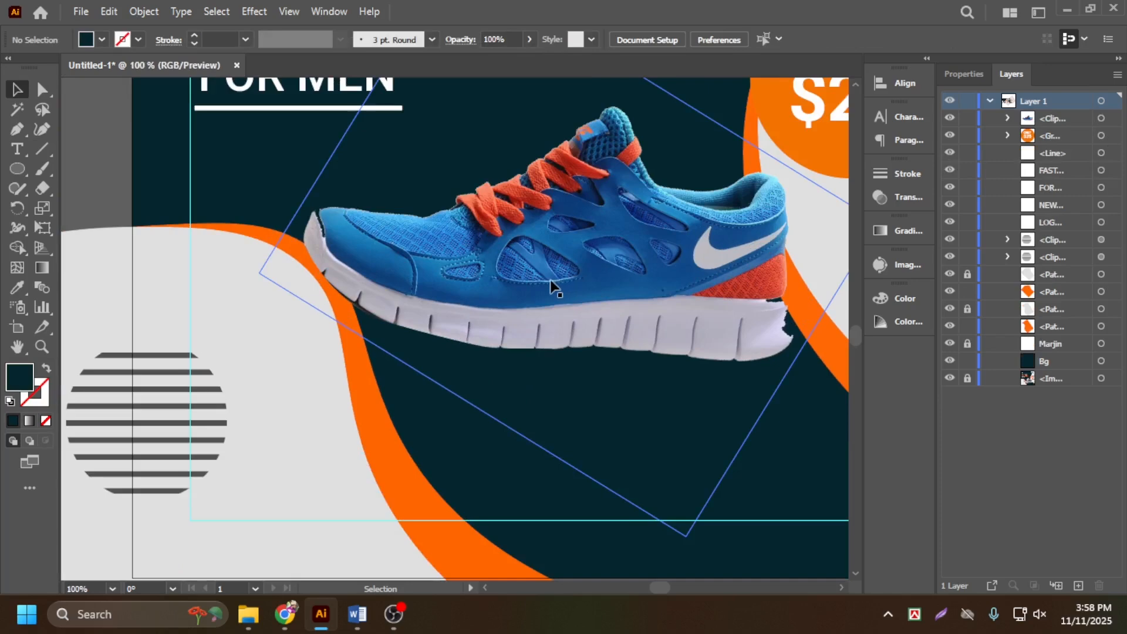
scroll(550, 279, "down", 2, "alt")
scroll(720, 309, "up", 3, "alt")
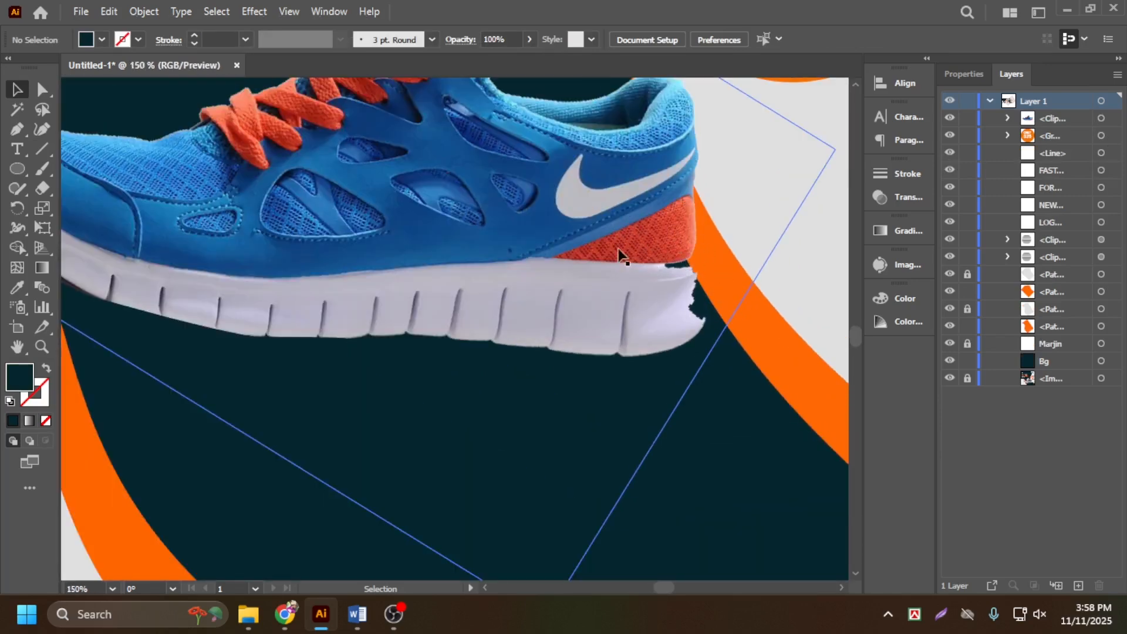
scroll(683, 261, "down", 1, "alt")
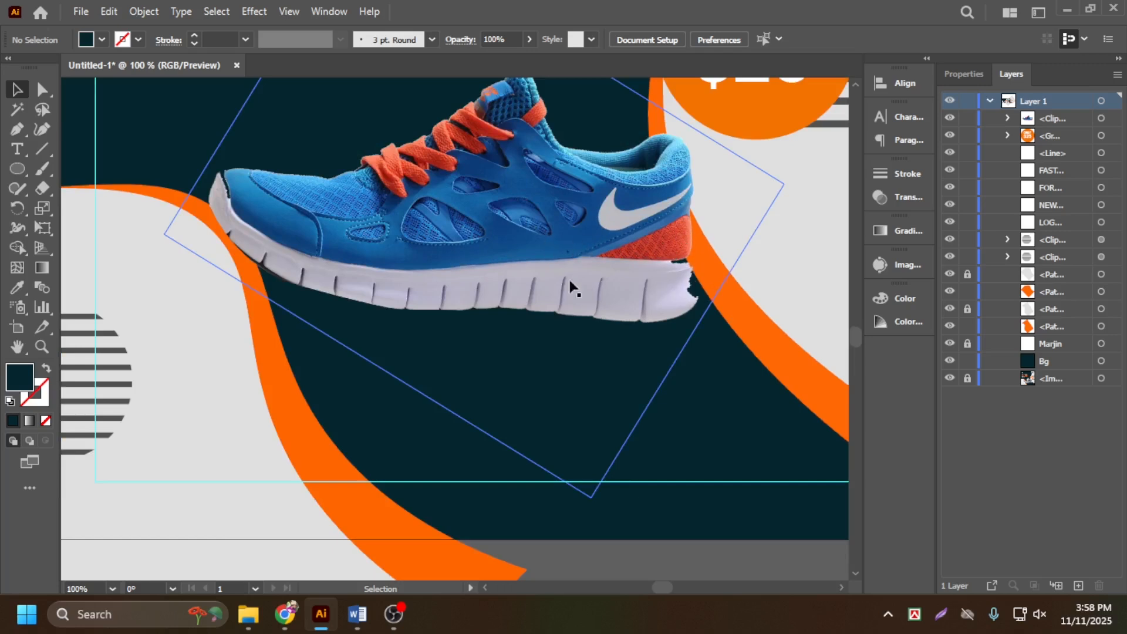
scroll(517, 271, "down", 1, "alt")
left_click_drag(493, 278, 490, 241)
scroll(471, 241, "down", 2, "alt")
scroll(472, 246, "up", 1)
scroll(473, 253, "up", 2, "alt")
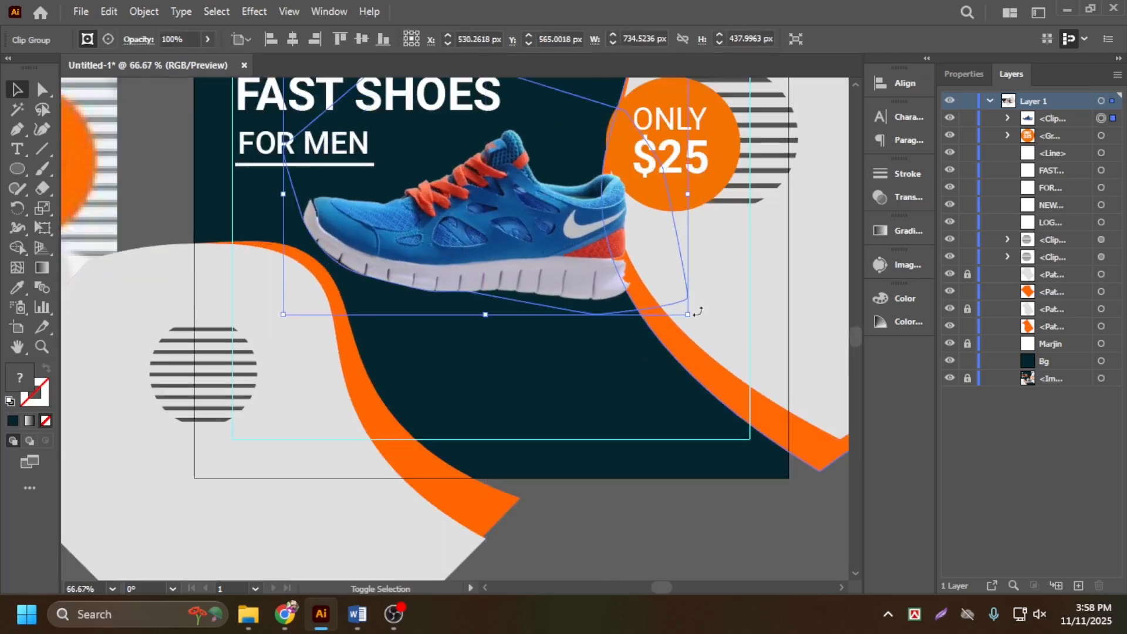
Rotate the masked shoe slightly counterclockwise to lift its heel, and shift it a little toward the poster's left side
left_click_drag(697, 302, 741, 306)
left_click_drag(550, 279, 528, 294)
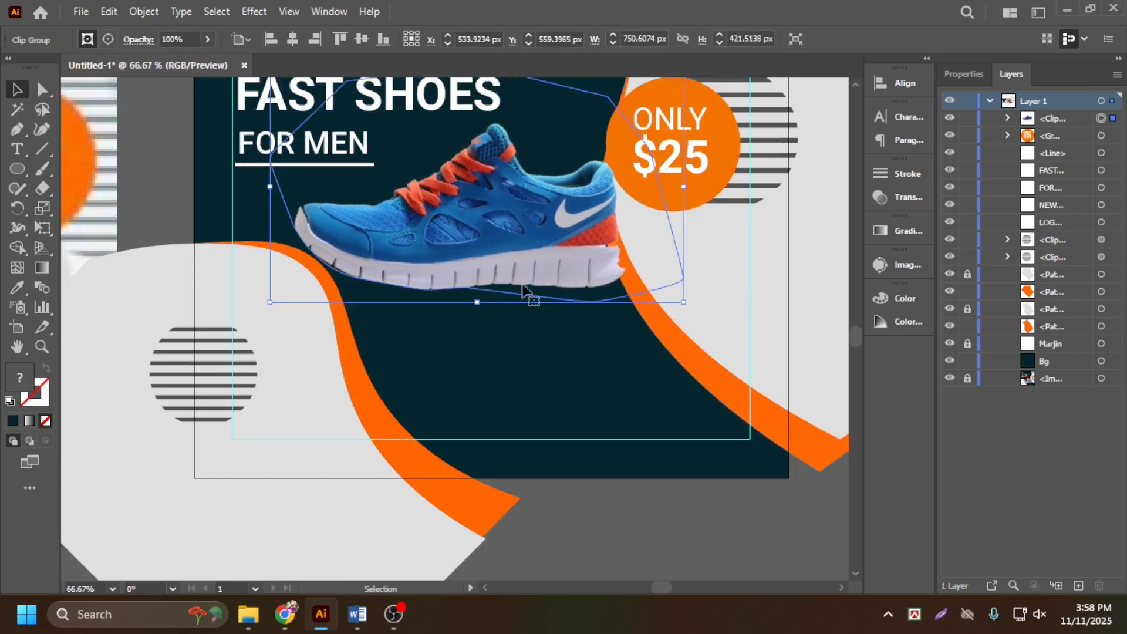
left_click_drag(503, 256, 505, 257)
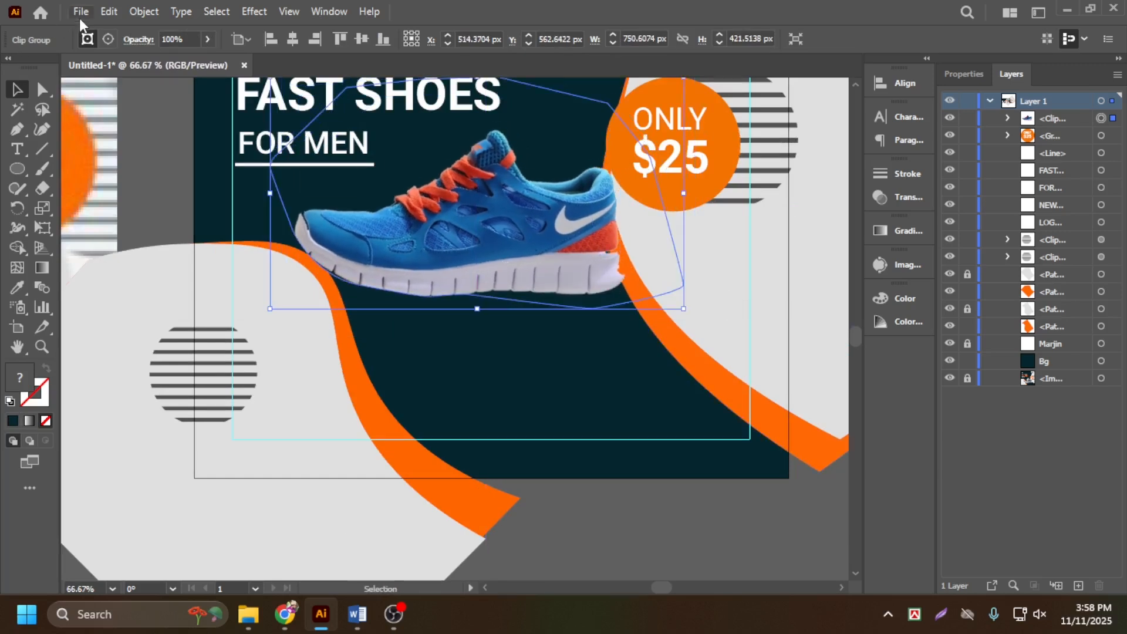
left_click_drag(20, 164, 75, 216)
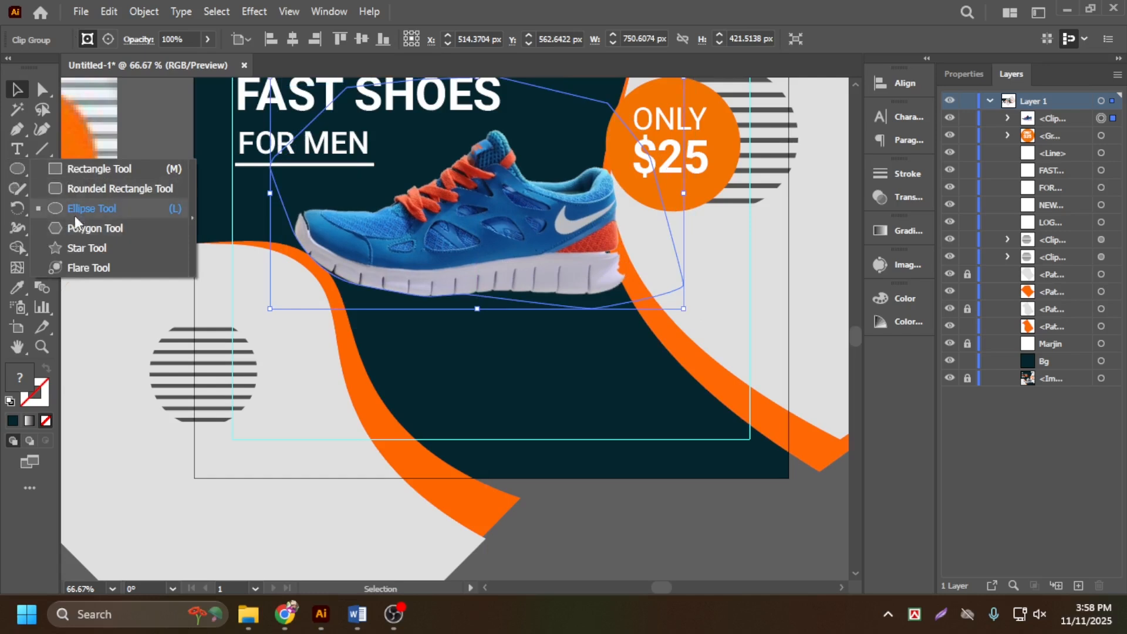
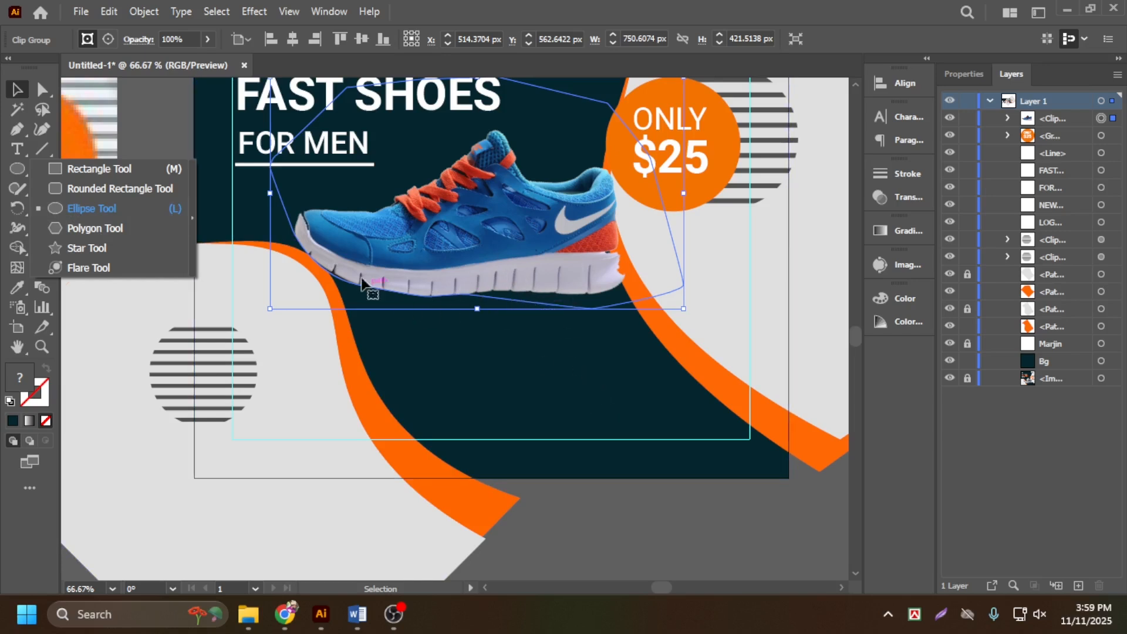
left_click(548, 373)
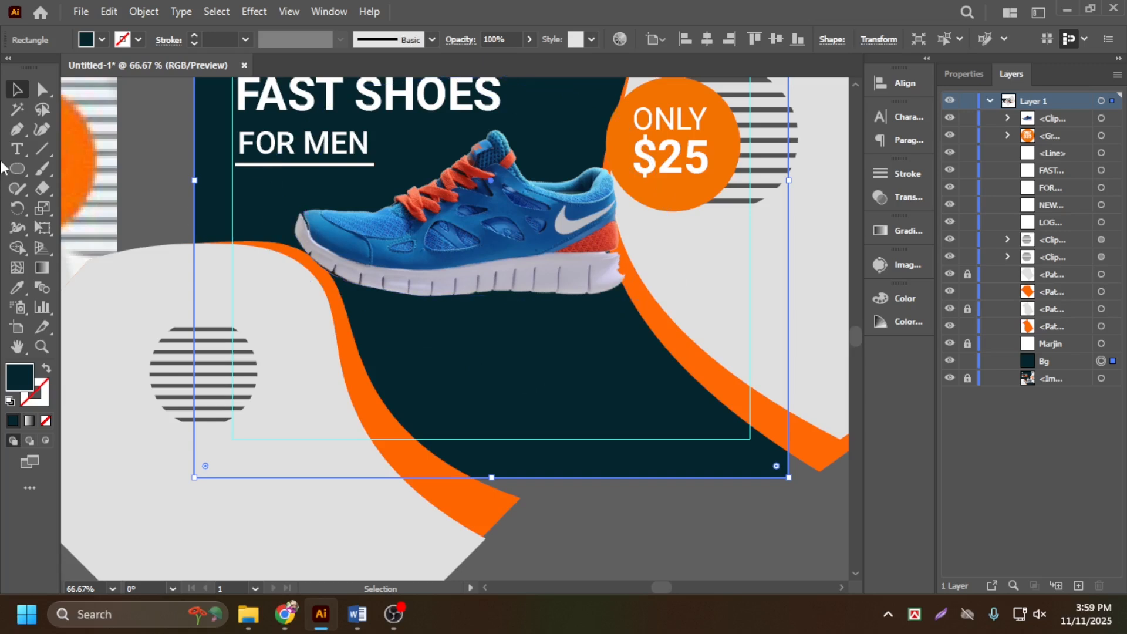
left_click(18, 168)
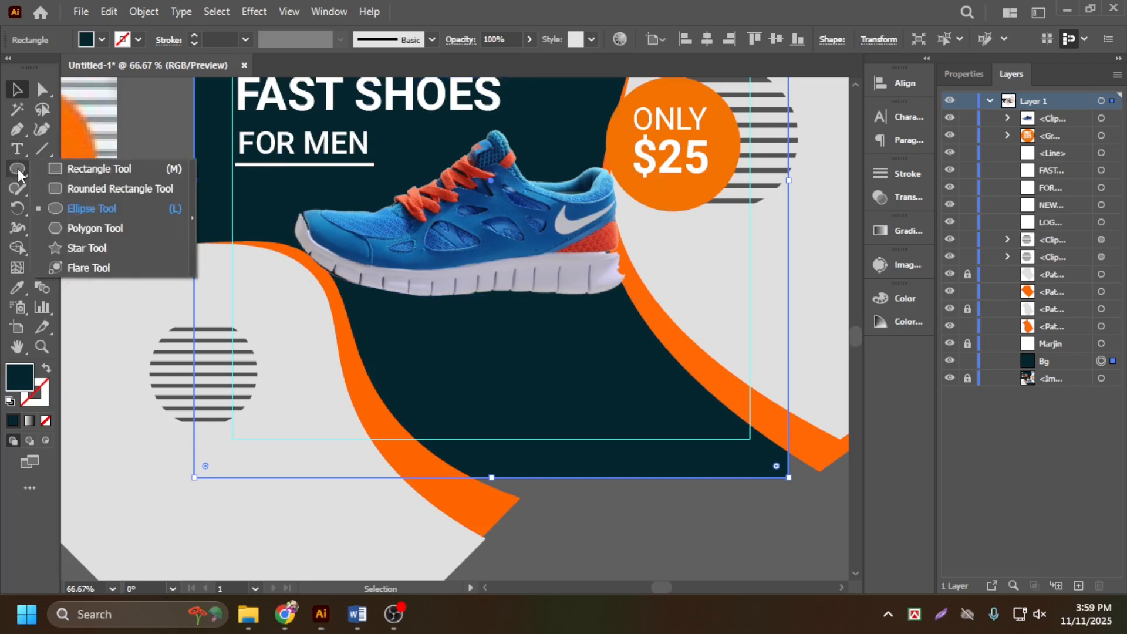
left_click(78, 190)
left_click_drag(296, 238, 569, 294)
key("Delete")
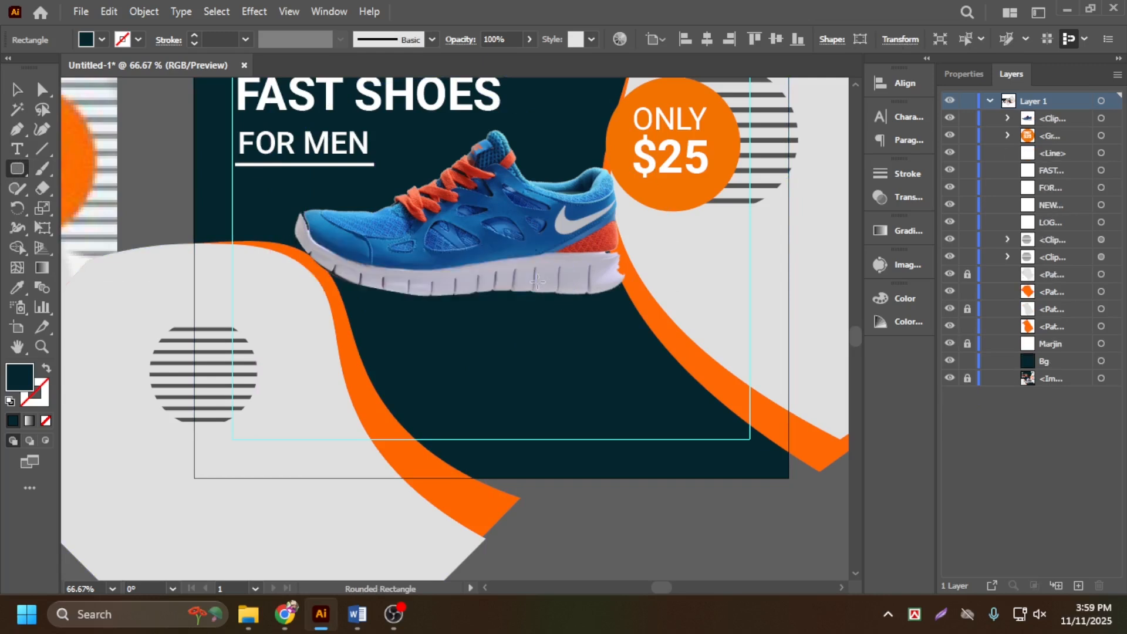
Draw a flat ellipse as a shadow along the shoe's sole, spanning from toe to heel and stacked behind the shoe
left_click_drag(20, 172, 96, 209)
left_click_drag(304, 244, 513, 314)
left_click(13, 86)
key("Delete")
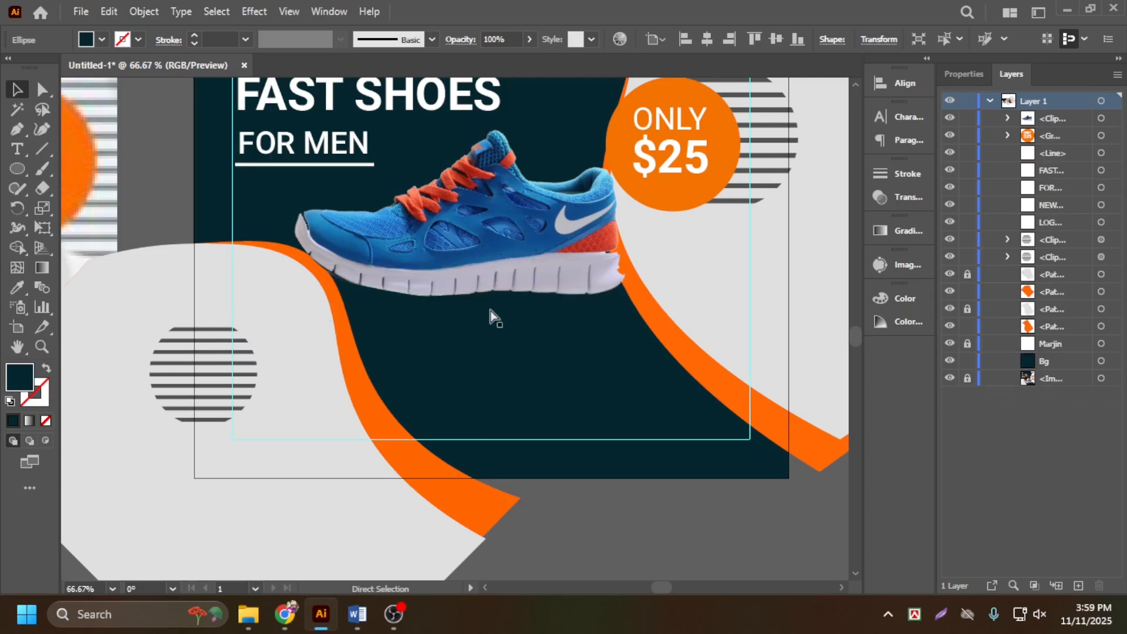
left_click(477, 288)
key("a")
key("v")
key("ctrl+z")
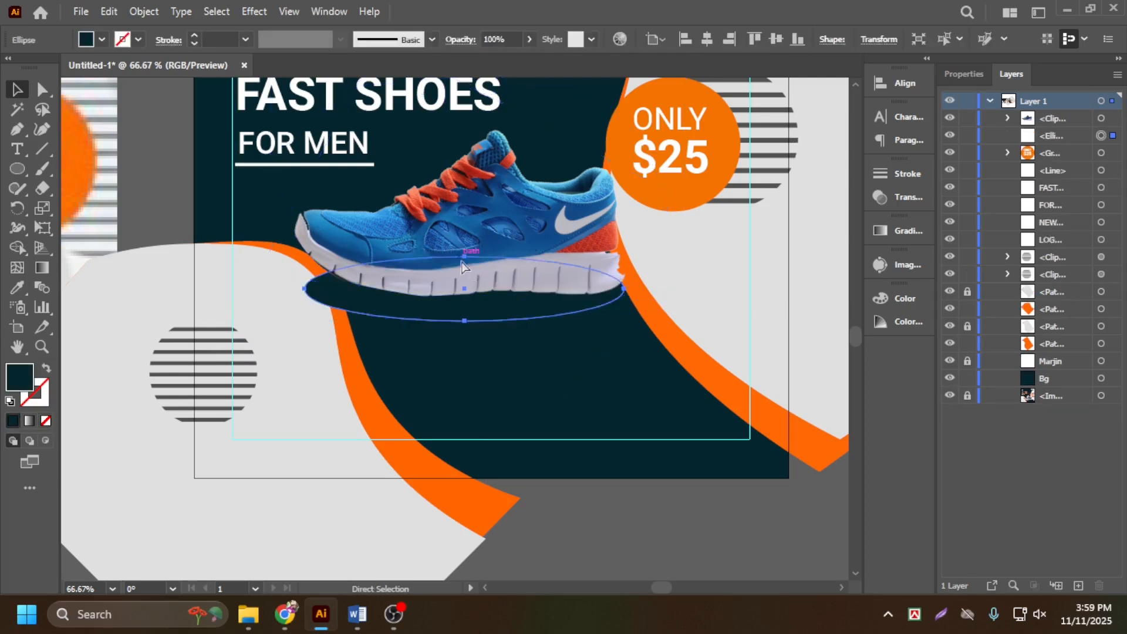
Fill the shadow ellipse with medium gray and apply a Gaussian Blur with a radius of about 141.5 pixels
left_click(100, 40)
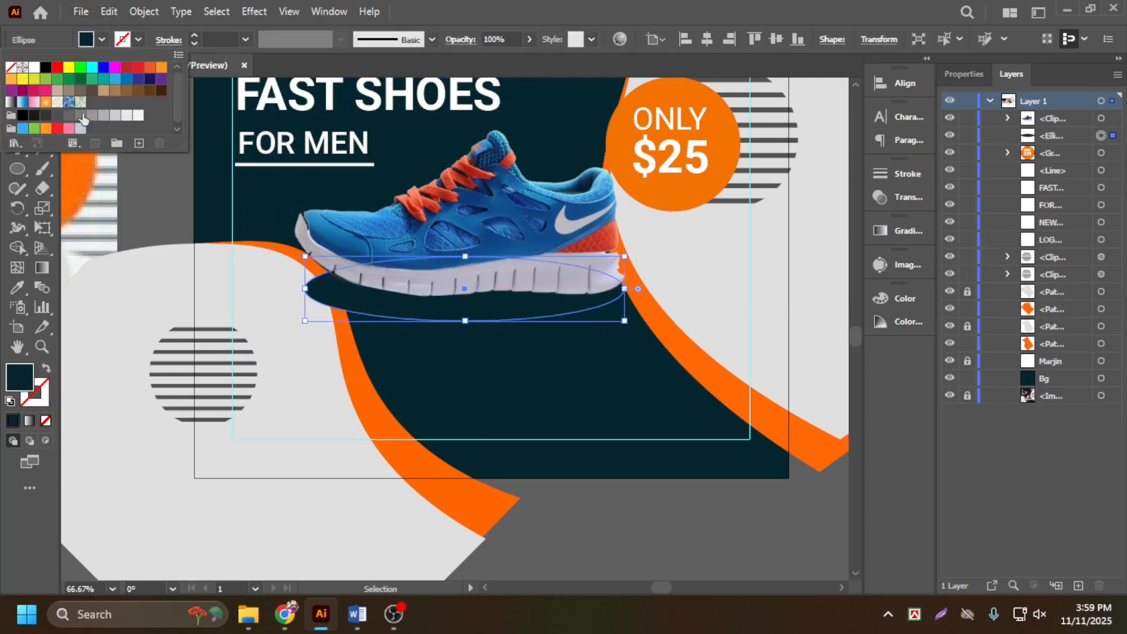
left_click(68, 116)
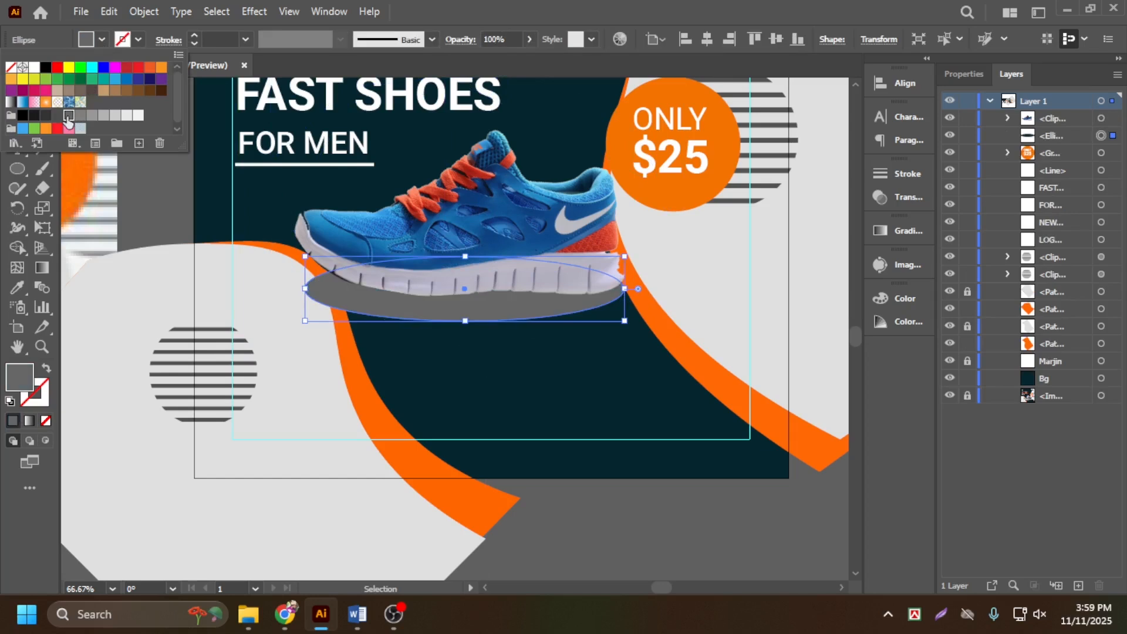
left_click(509, 396)
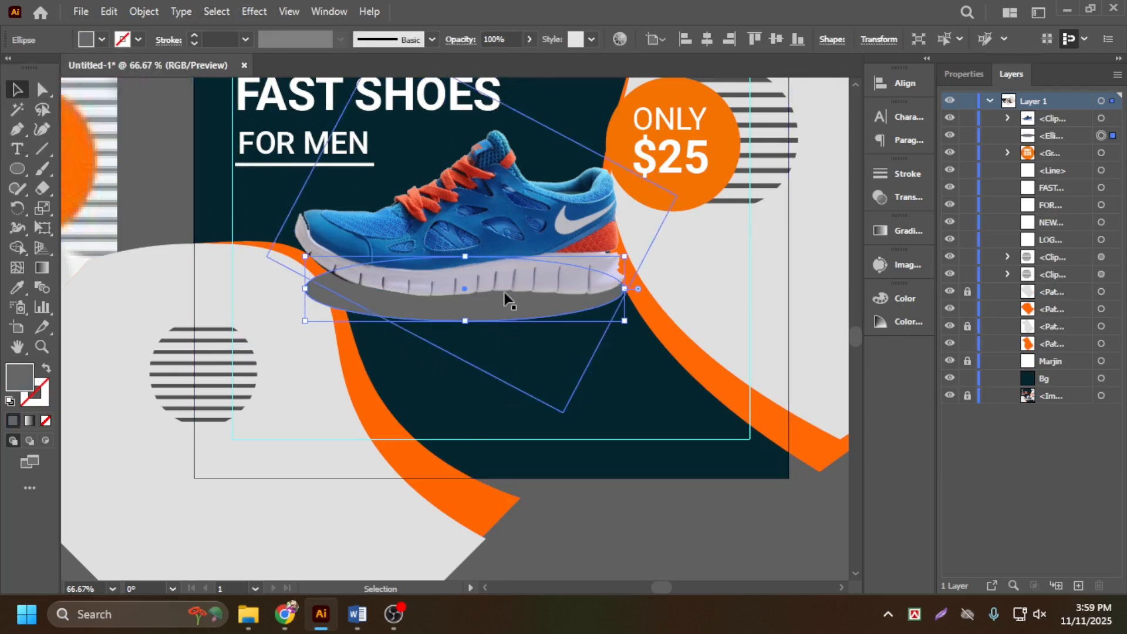
left_click(263, 16)
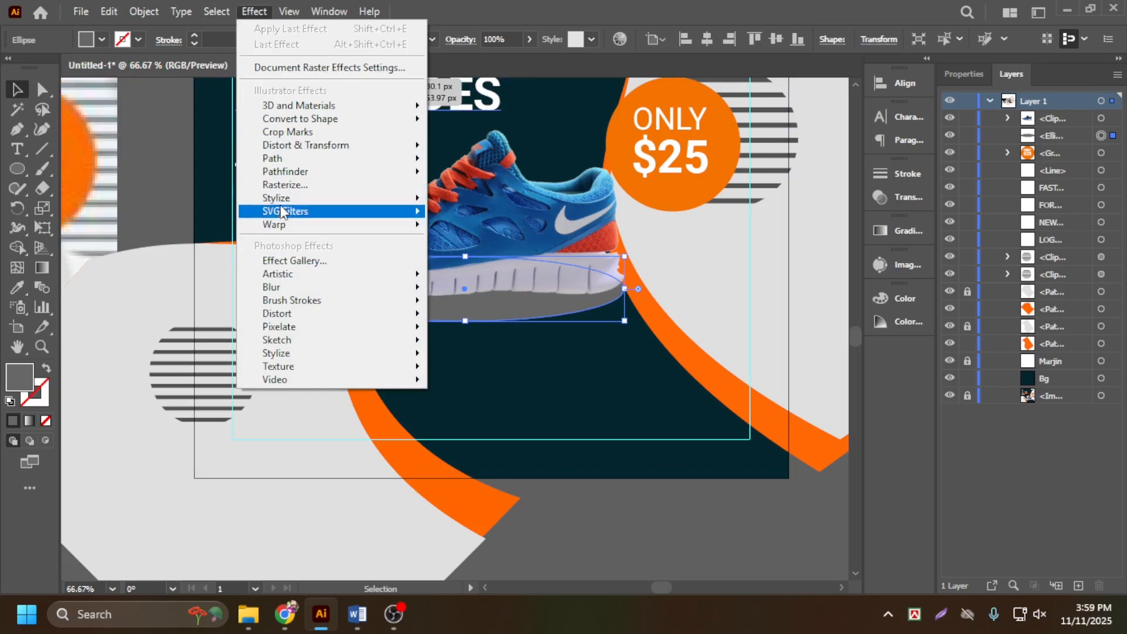
mouse_move(306, 289)
left_click(493, 289)
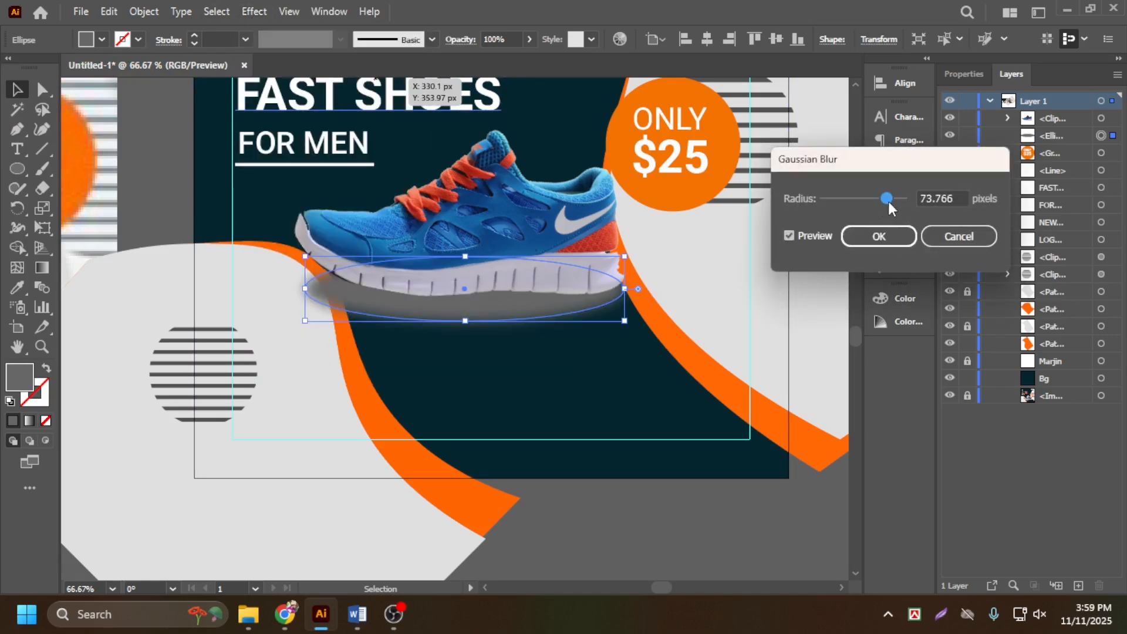
left_click_drag(890, 205, 899, 199)
left_click(879, 236)
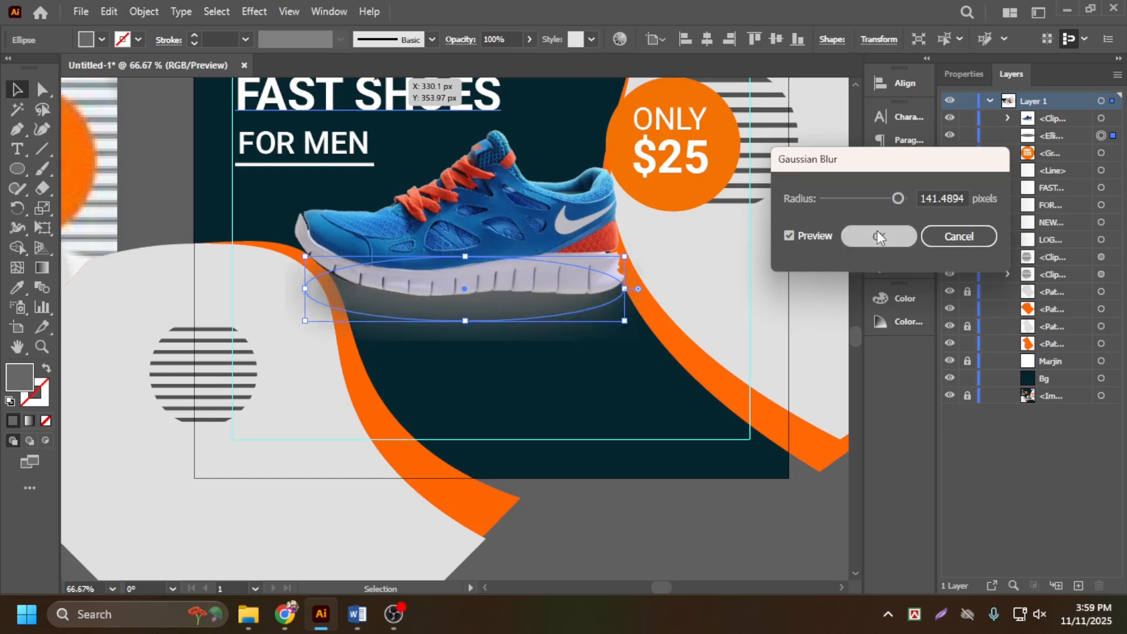
Set the blurred ellipse's blending mode to Multiply
left_click(900, 200)
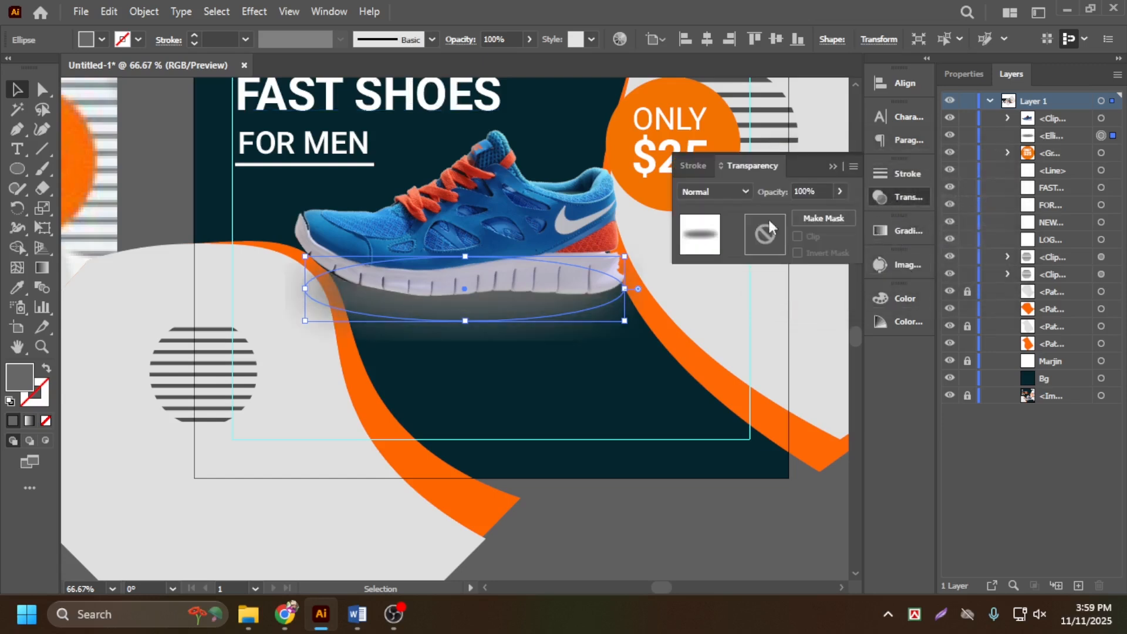
left_click(721, 192)
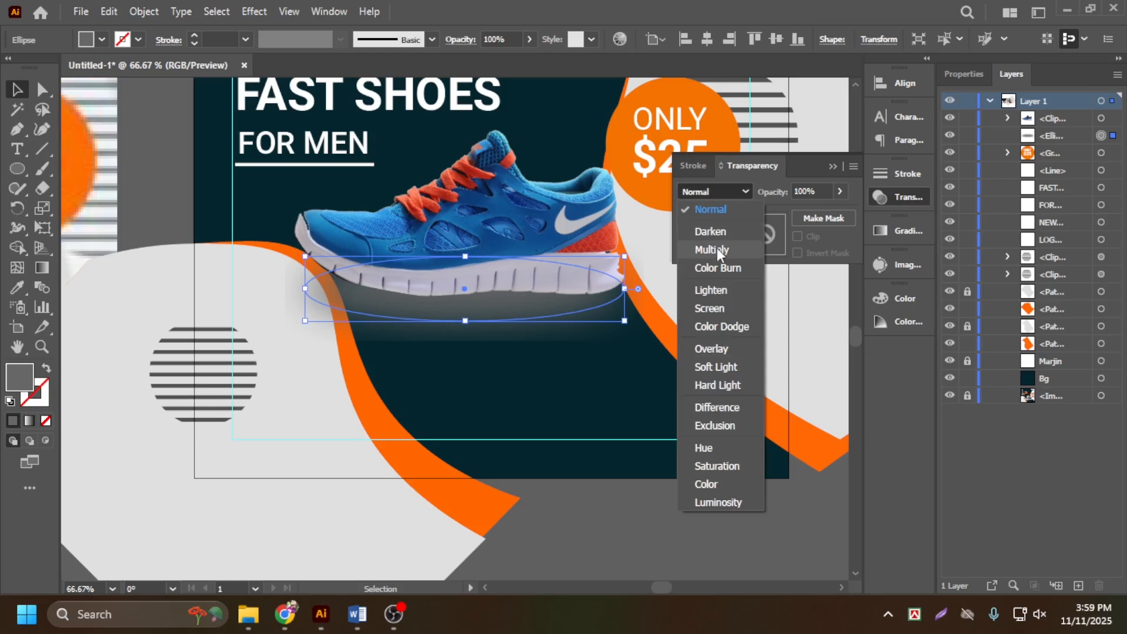
left_click(720, 254)
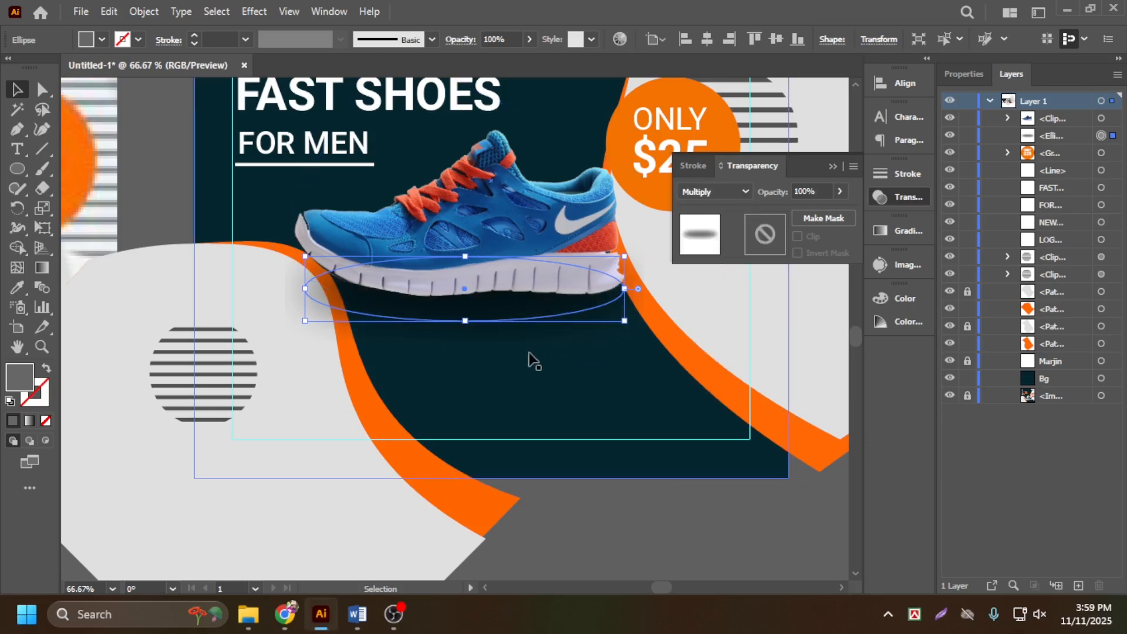
Move the shadow ellipse up under the sole, reduce its height slightly, and center it beneath the shoe
scroll(484, 330, "up", 2)
scroll(455, 317, "down", 2)
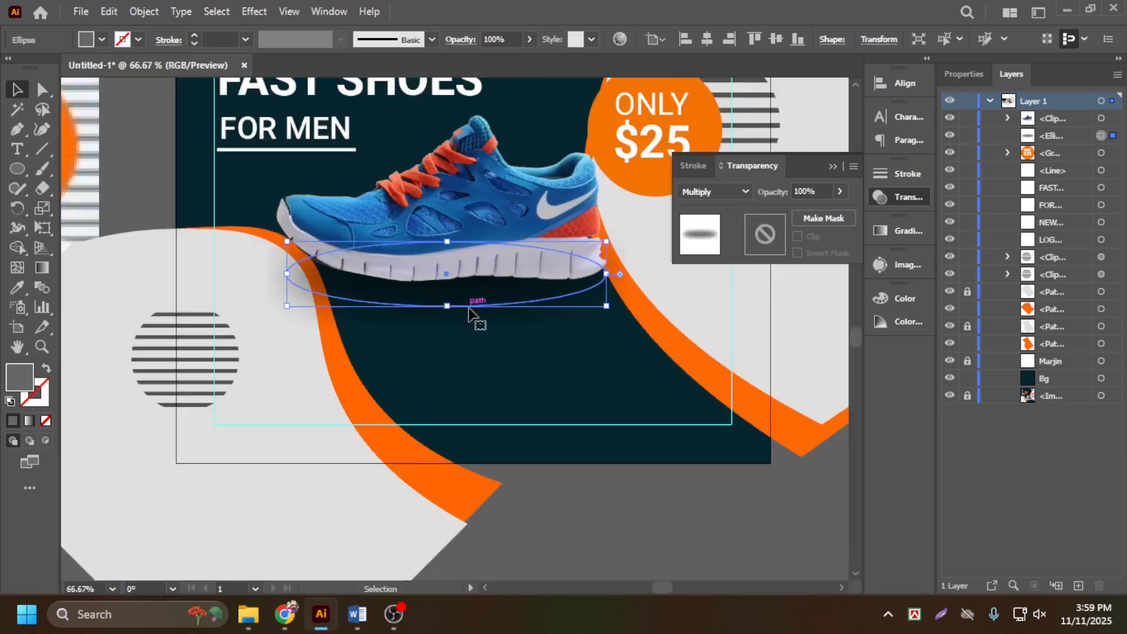
left_click_drag(450, 306, 458, 291)
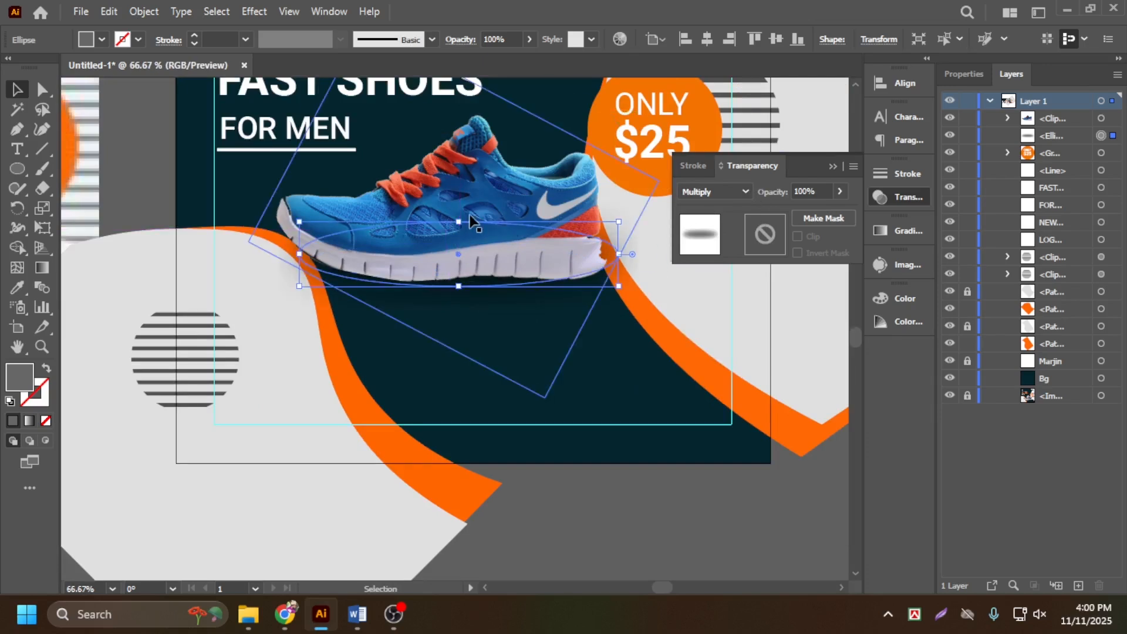
left_click_drag(460, 222, 459, 234)
left_click_drag(472, 287, 467, 287)
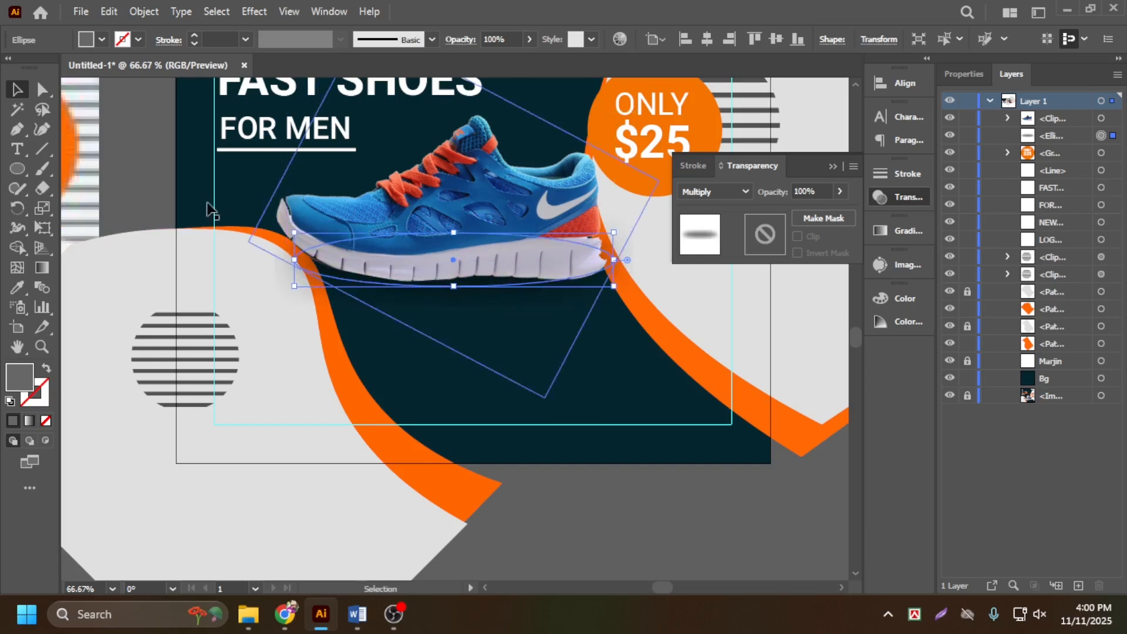
Reshape the shadow ellipse's lower edge with the Curvature tool, adding and moving points so it follows the underside of the sole
key("p")
scroll(473, 315, "up", 2)
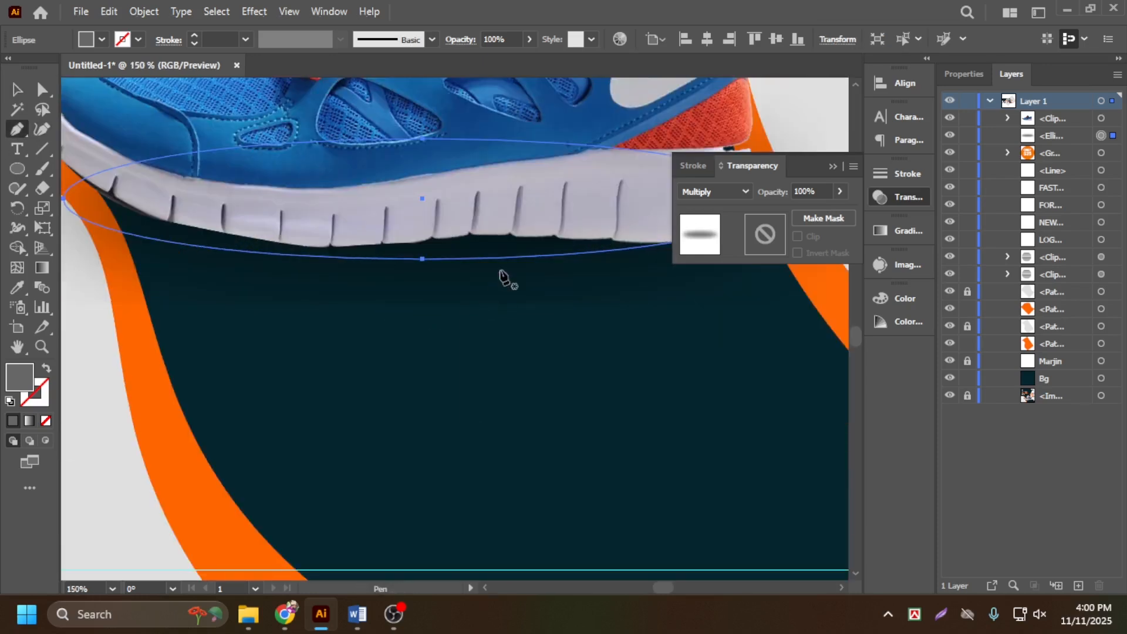
left_click(499, 259)
left_click(498, 259)
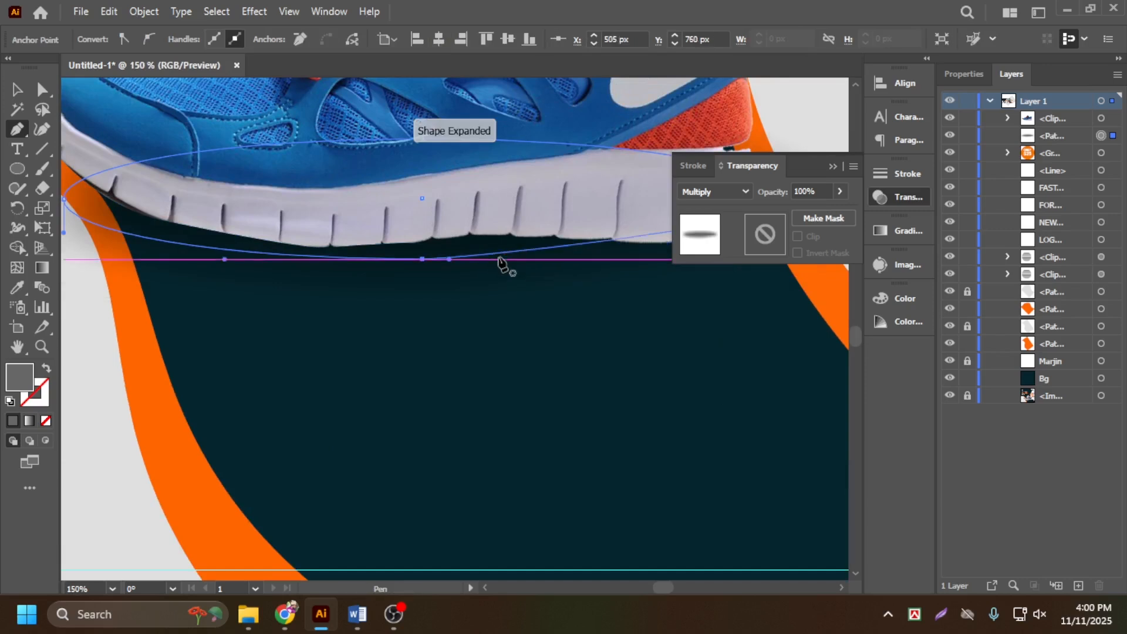
key("shift+grave")
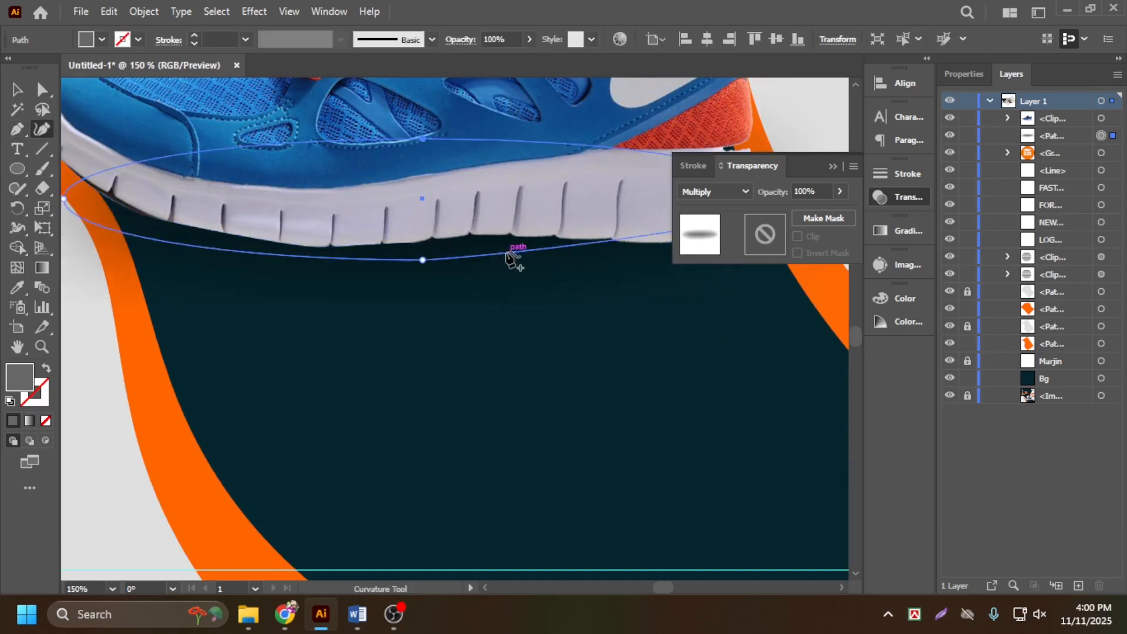
left_click_drag(507, 253, 501, 244)
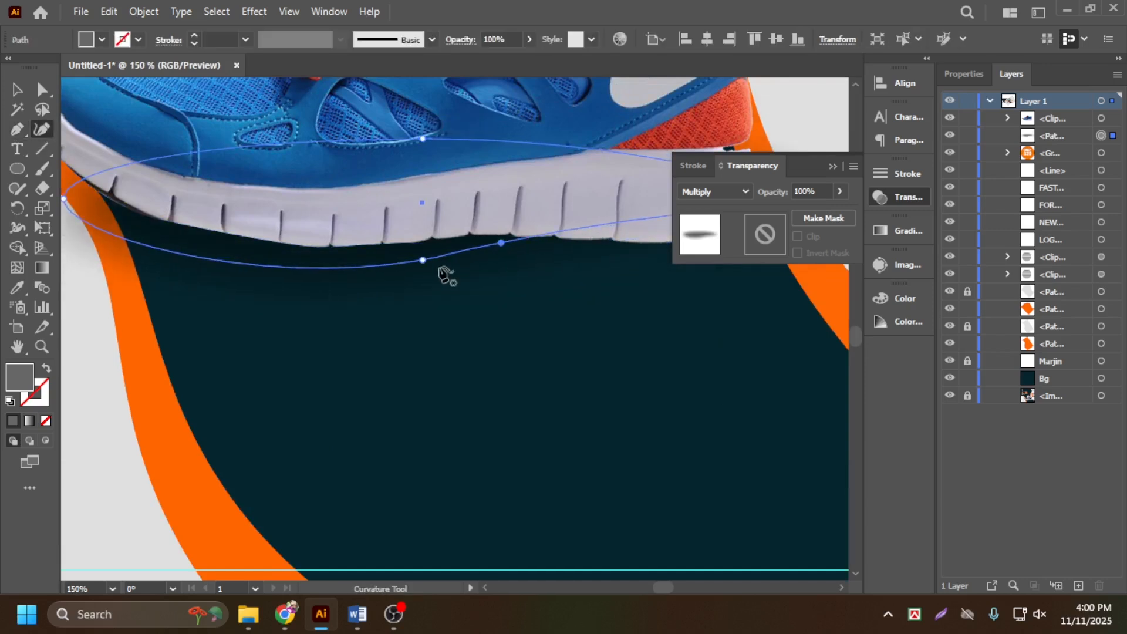
left_click(254, 256)
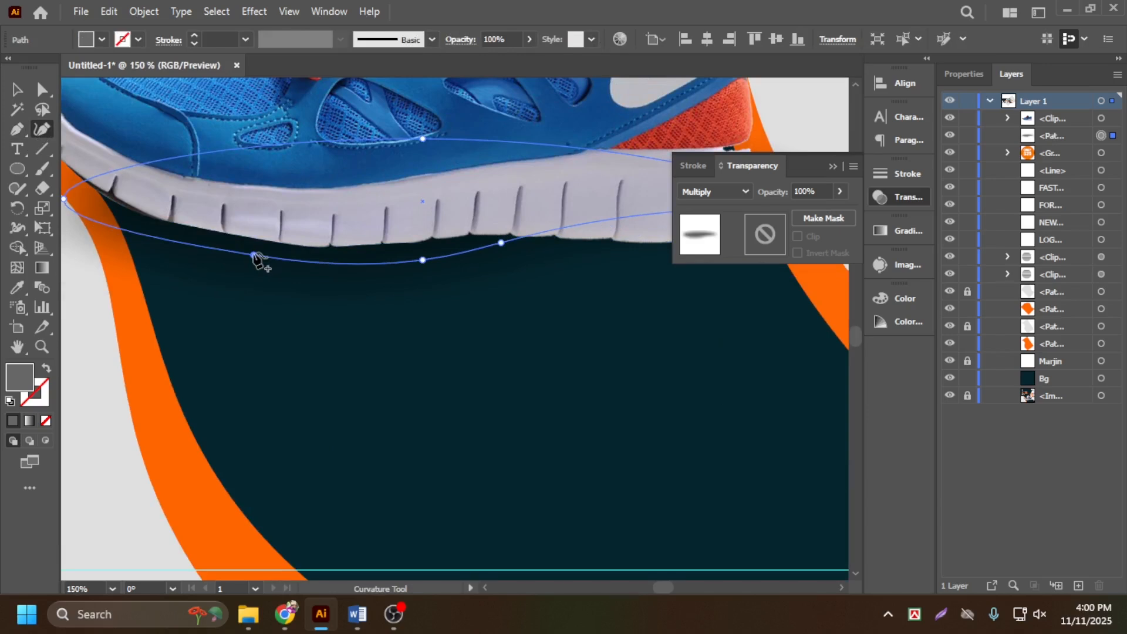
left_click_drag(422, 260, 388, 260)
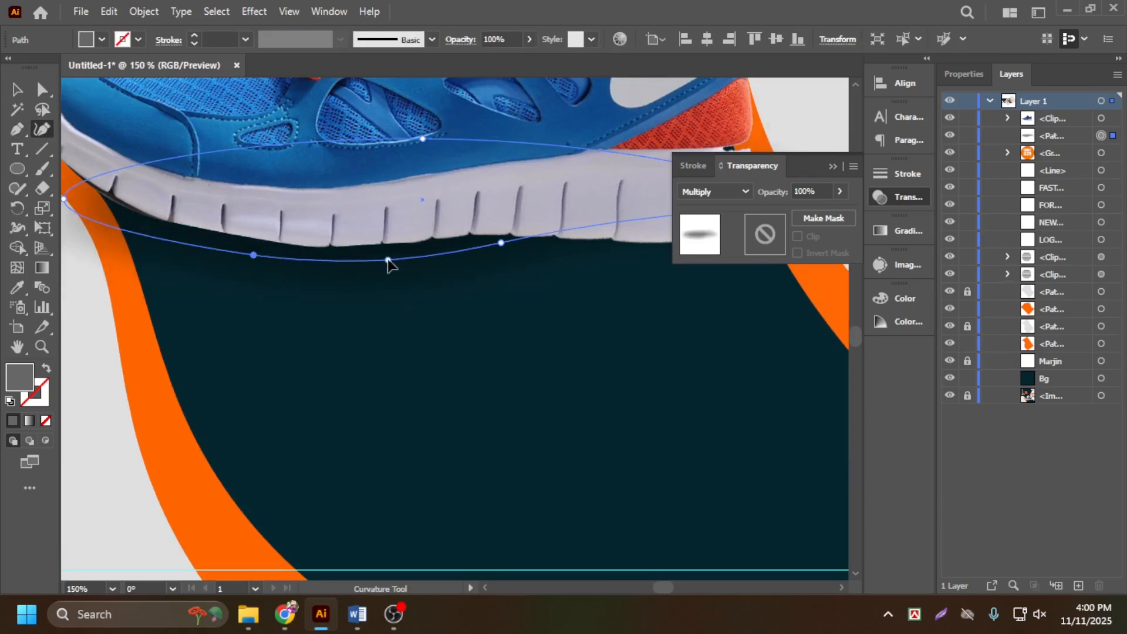
left_click_drag(614, 226, 630, 255)
Pull the shadow's heel-end point inward behind the sole and raise its toe-end point to follow the toe
scroll(516, 270, "down", 2)
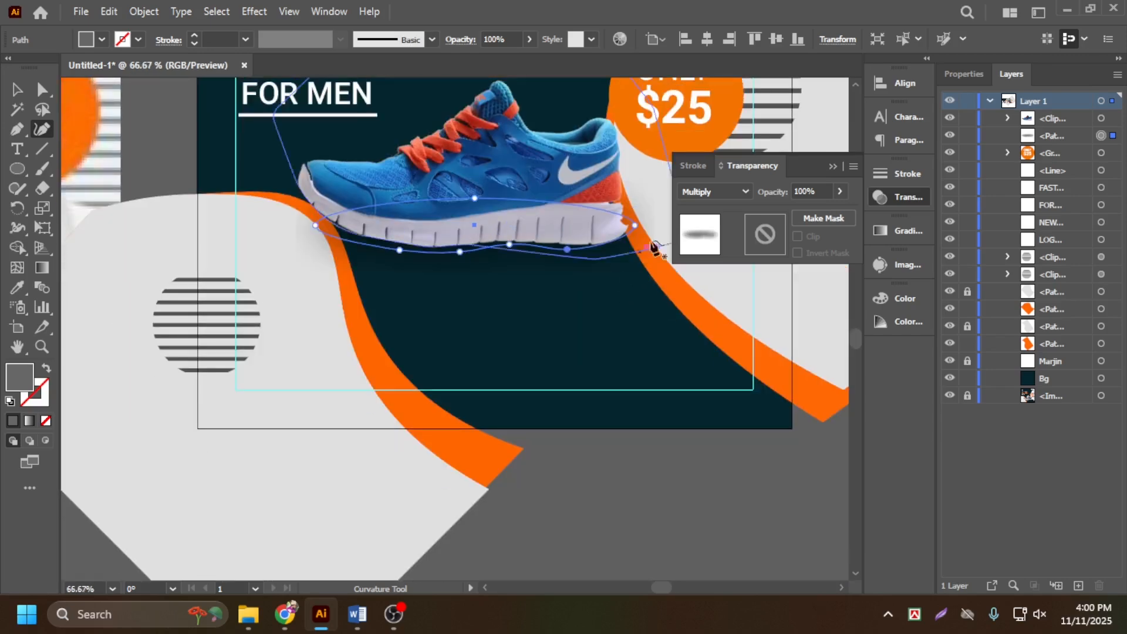
scroll(656, 248, "up", 1)
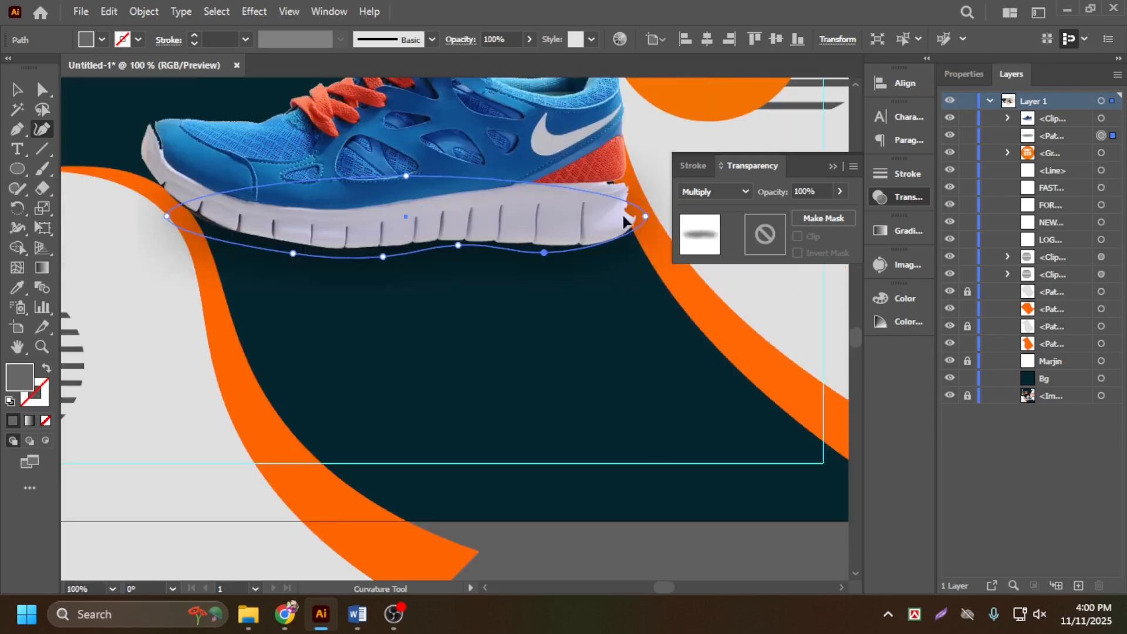
left_click_drag(646, 216, 620, 215)
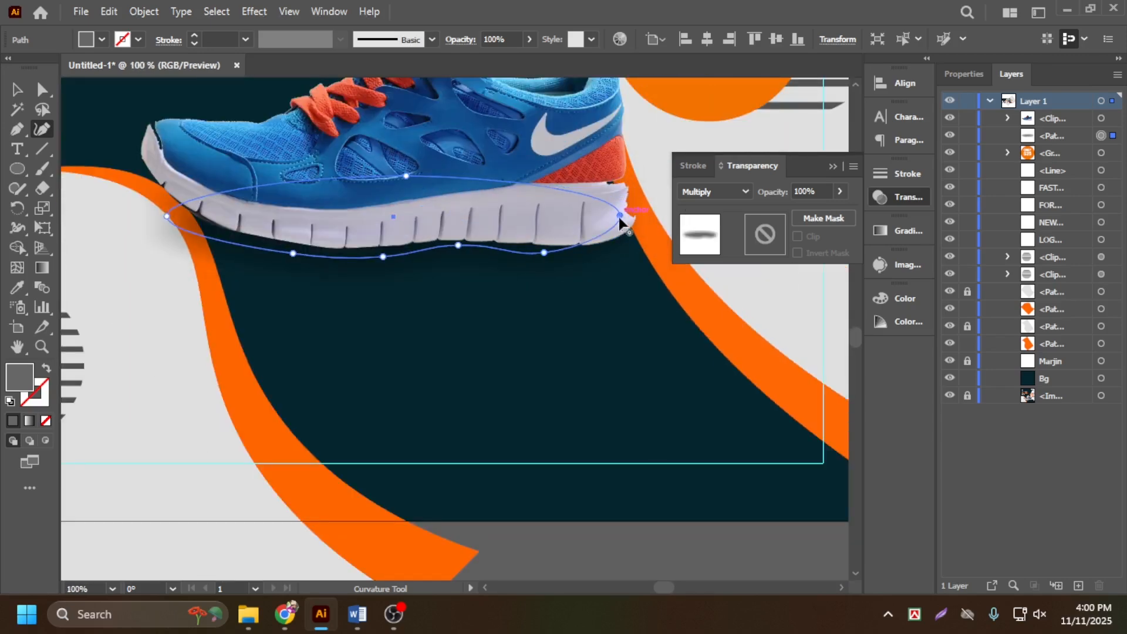
left_click_drag(167, 218, 169, 194)
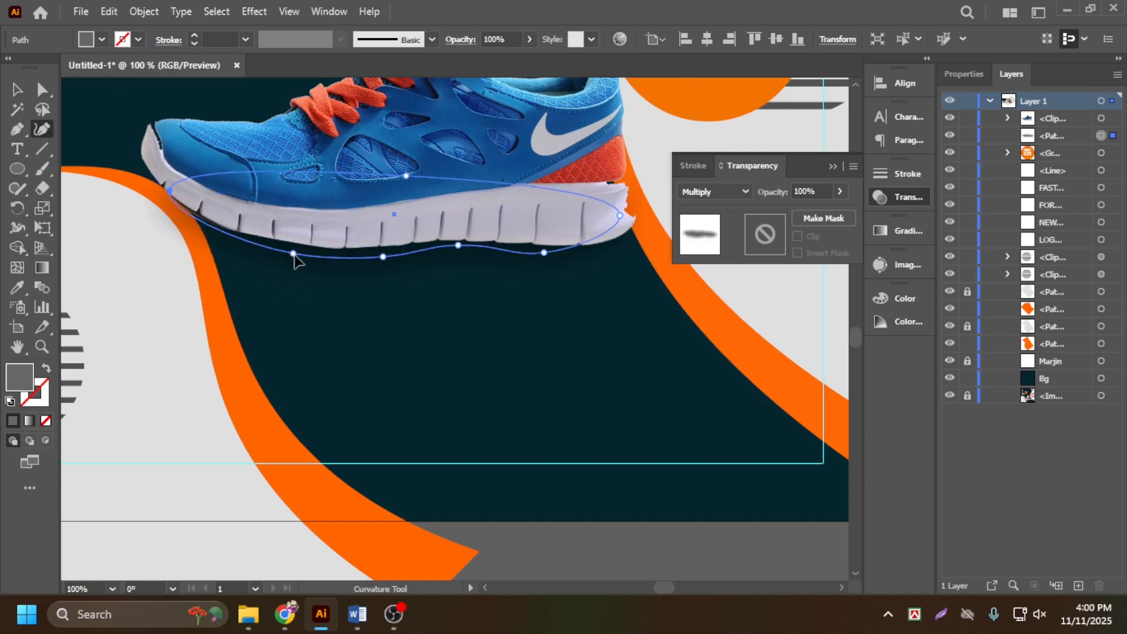
Move the shadow's middle lower-edge point slightly down to smooth its curve, finishing the shape edit and deselecting it
left_click(461, 249)
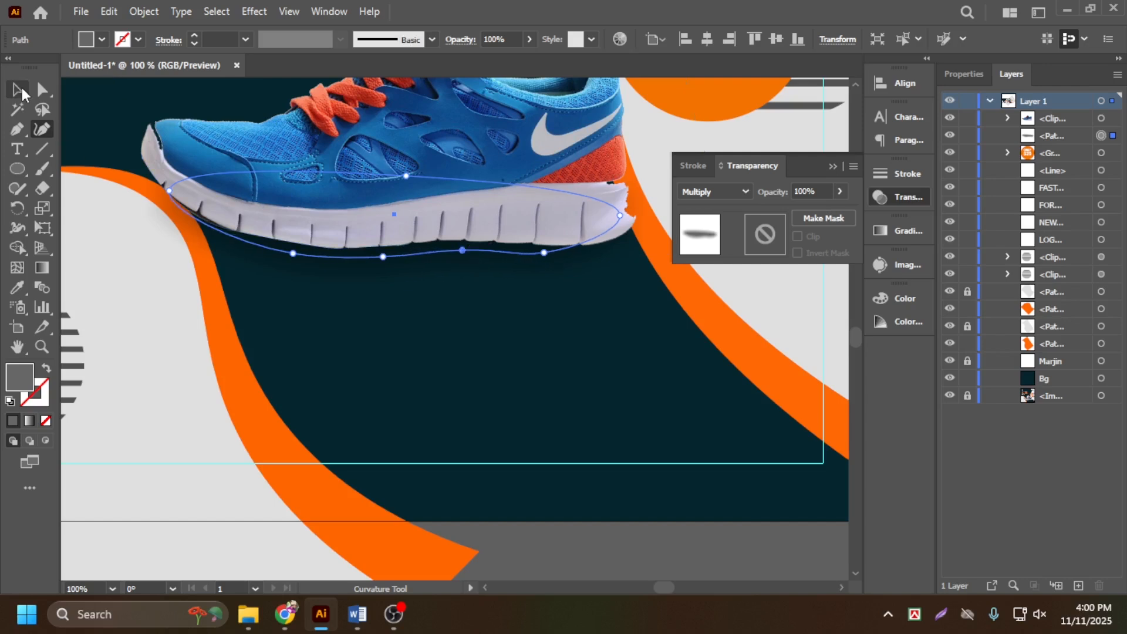
key("v")
scroll(405, 370, "down", 3)
left_click(505, 483)
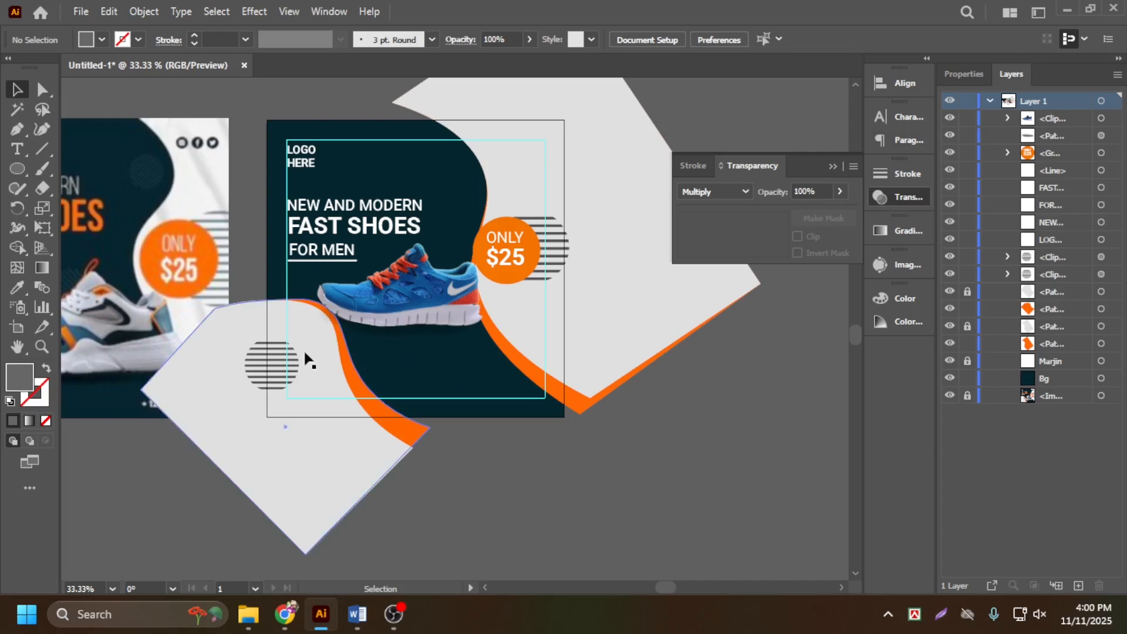
Group the shoe image with its shadow ellipse and collapse the transparency settings
scroll(322, 328, "up", 1)
scroll(367, 330, "down", 2)
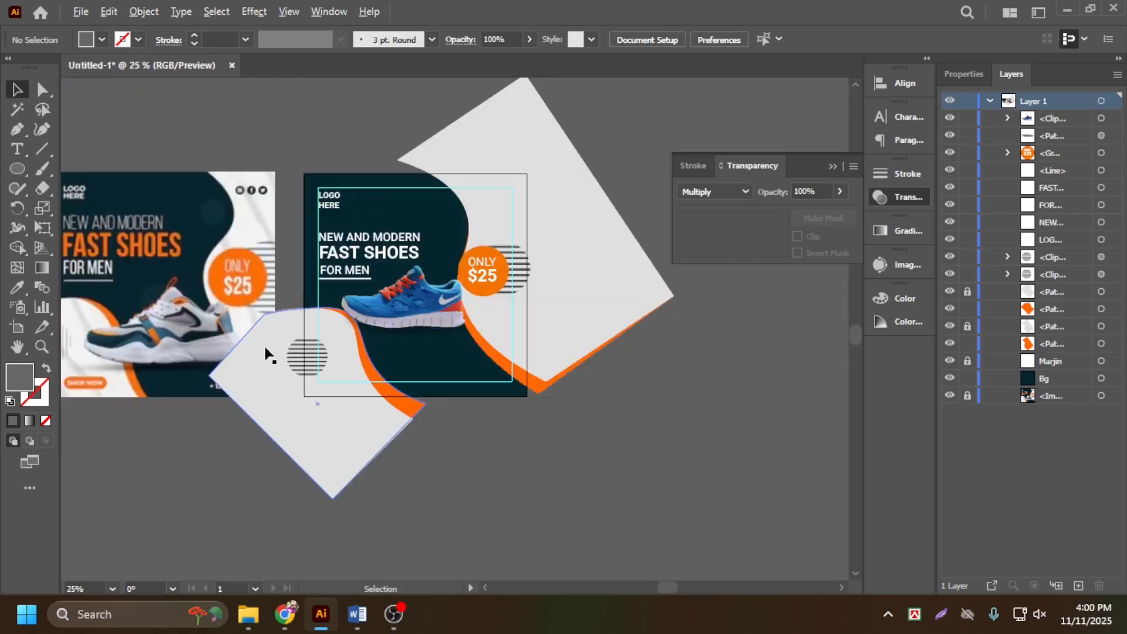
scroll(88, 355, "up", 1)
scroll(541, 344, "up", 1)
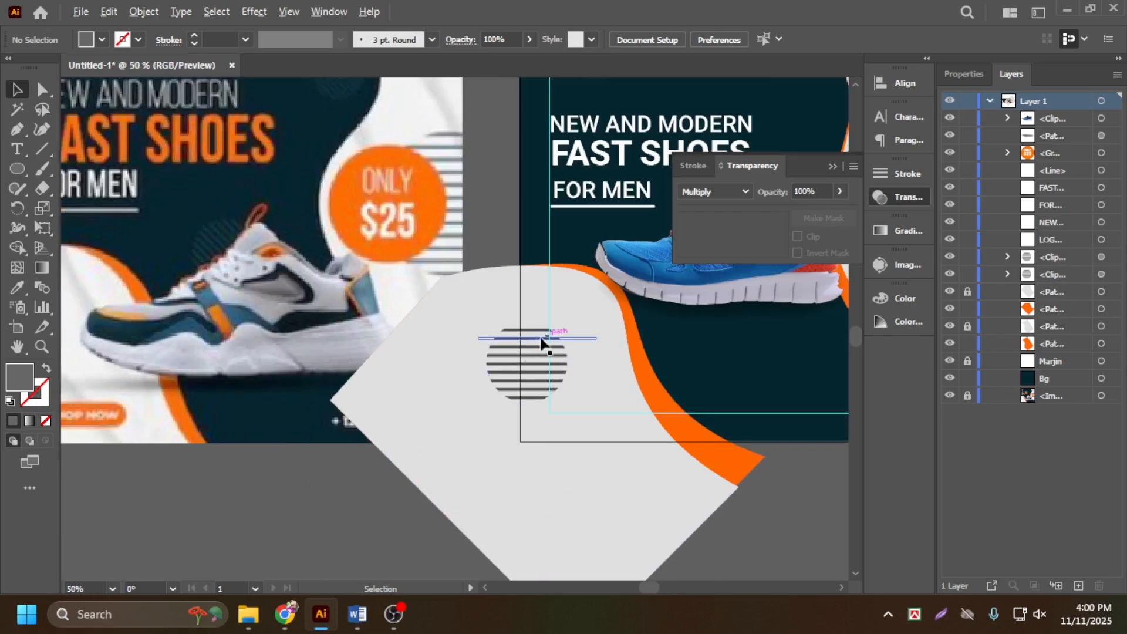
scroll(433, 360, "down", 2)
scroll(506, 345, "up", 1)
scroll(496, 305, "up", 1)
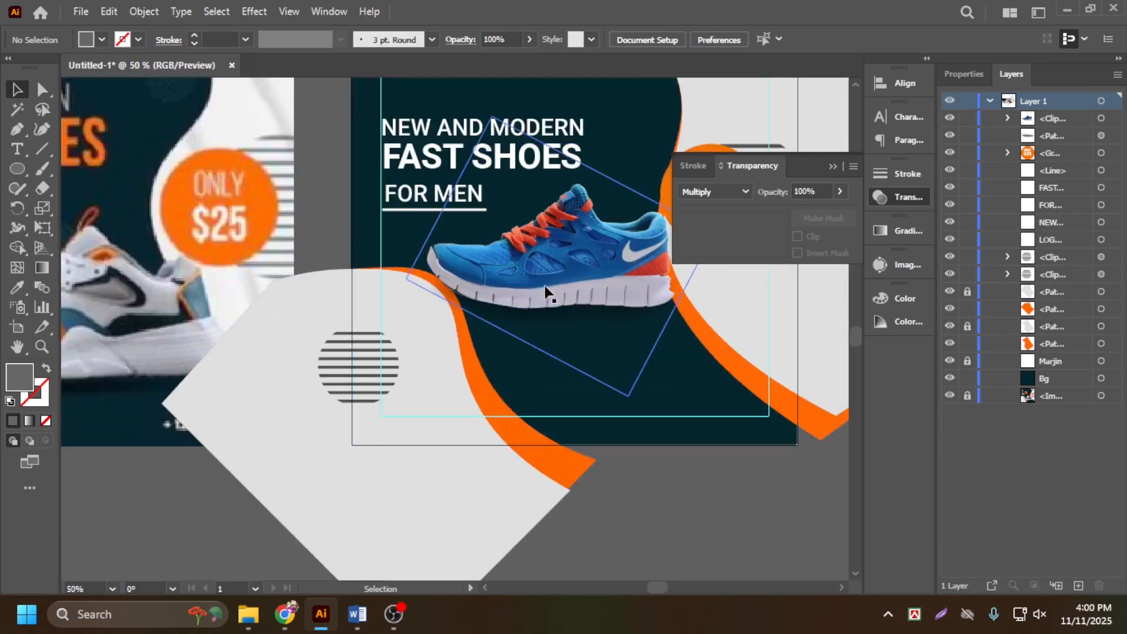
left_click(1106, 138)
left_click(1102, 119, "shift")
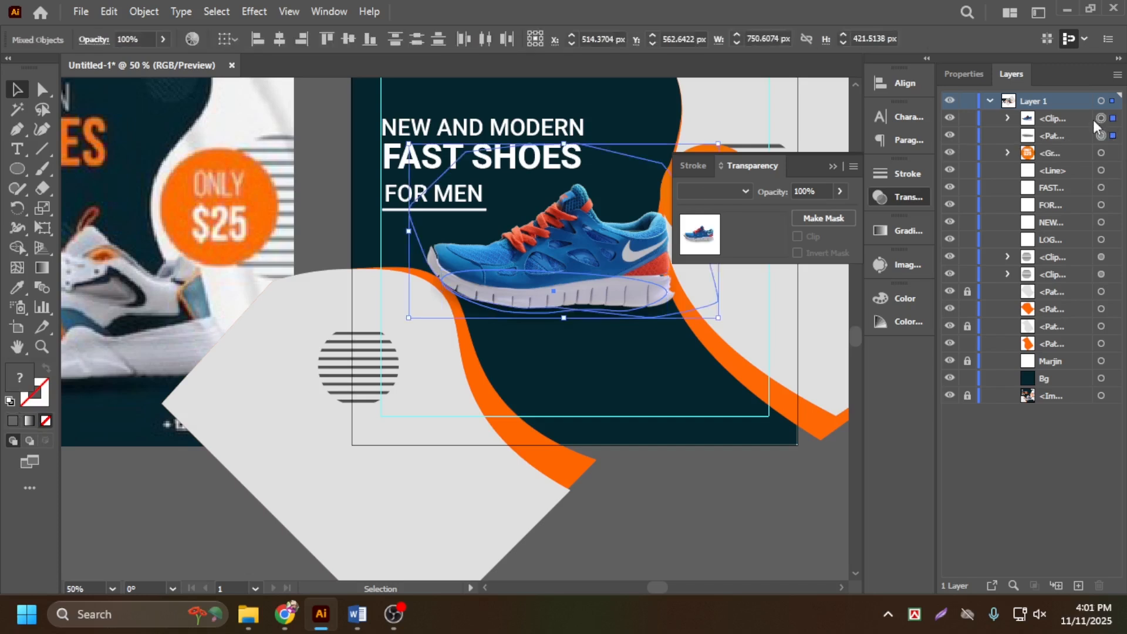
key("ctrl+g")
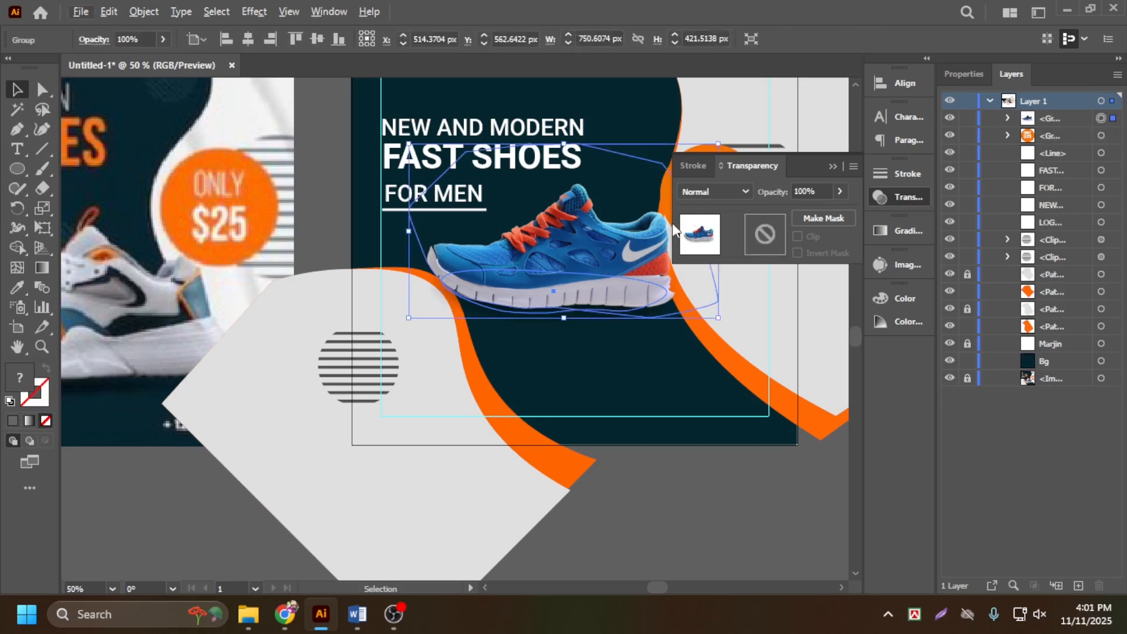
left_click(834, 166)
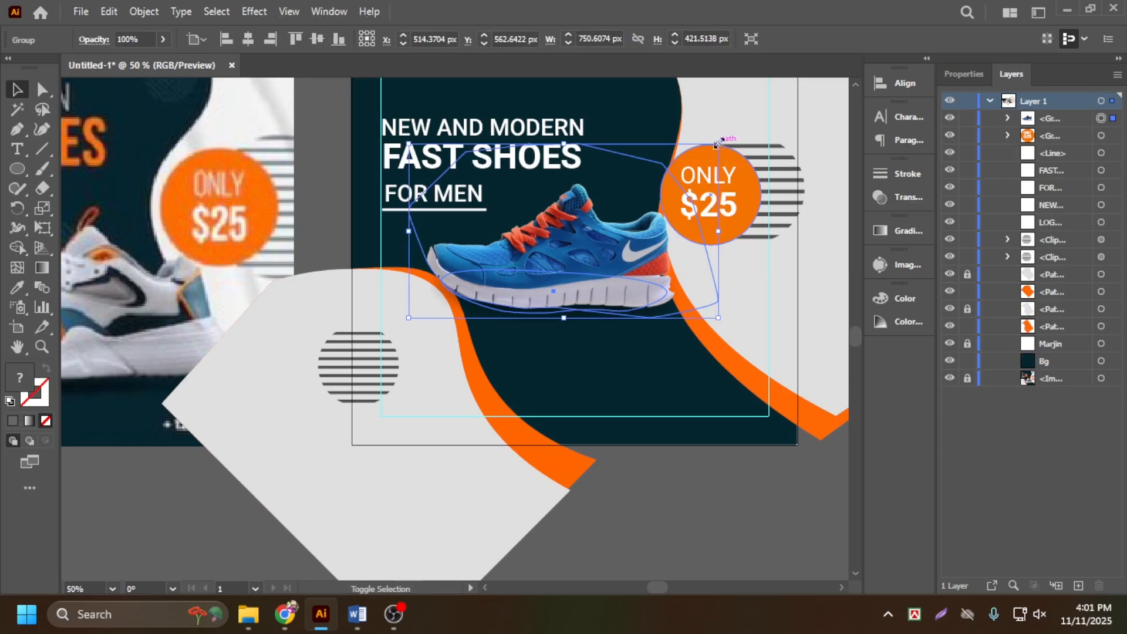
Enlarge the shoe group proportionally to about 953 x 535 px and move it slightly down
left_click_drag(717, 146, 778, 123)
left_click_drag(581, 268, 582, 284)
scroll(583, 202, "down", 2)
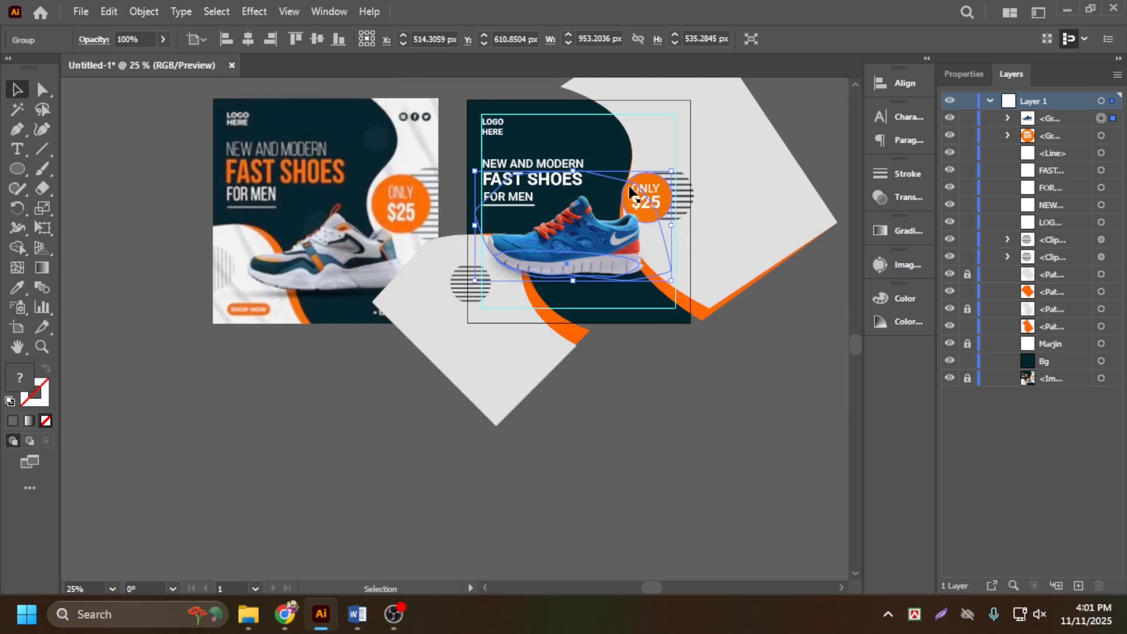
Move the $25 price badge together with its striped circle up and slightly right, clear of the shoe
left_click(670, 195)
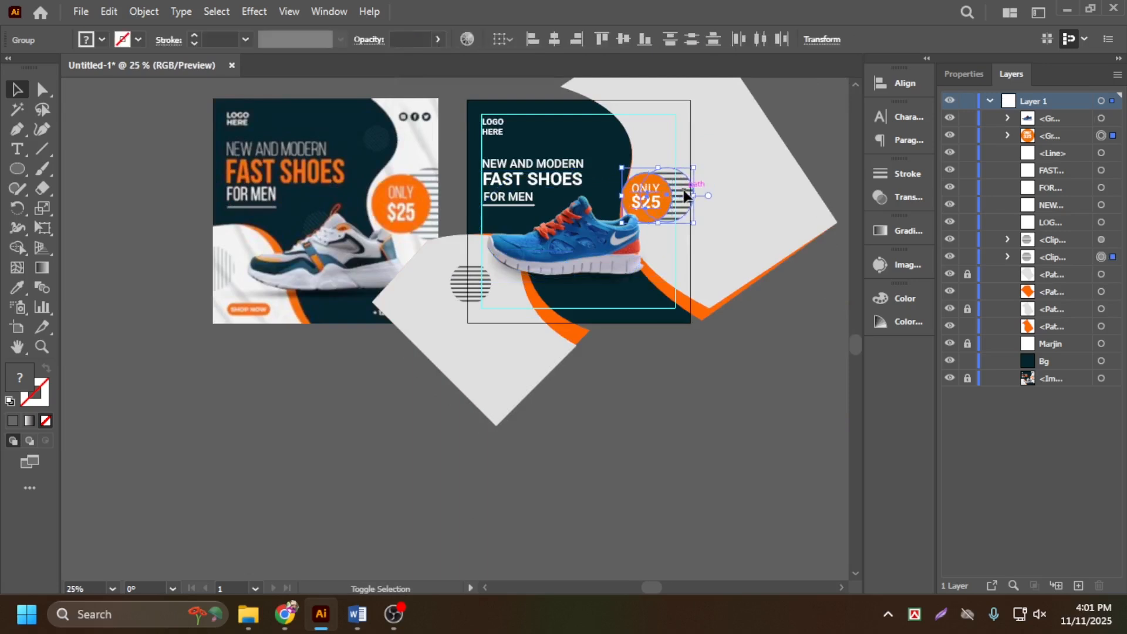
left_click_drag(660, 194, 667, 172)
left_click(699, 430)
scroll(574, 327, "up", 1)
scroll(561, 277, "up", 3)
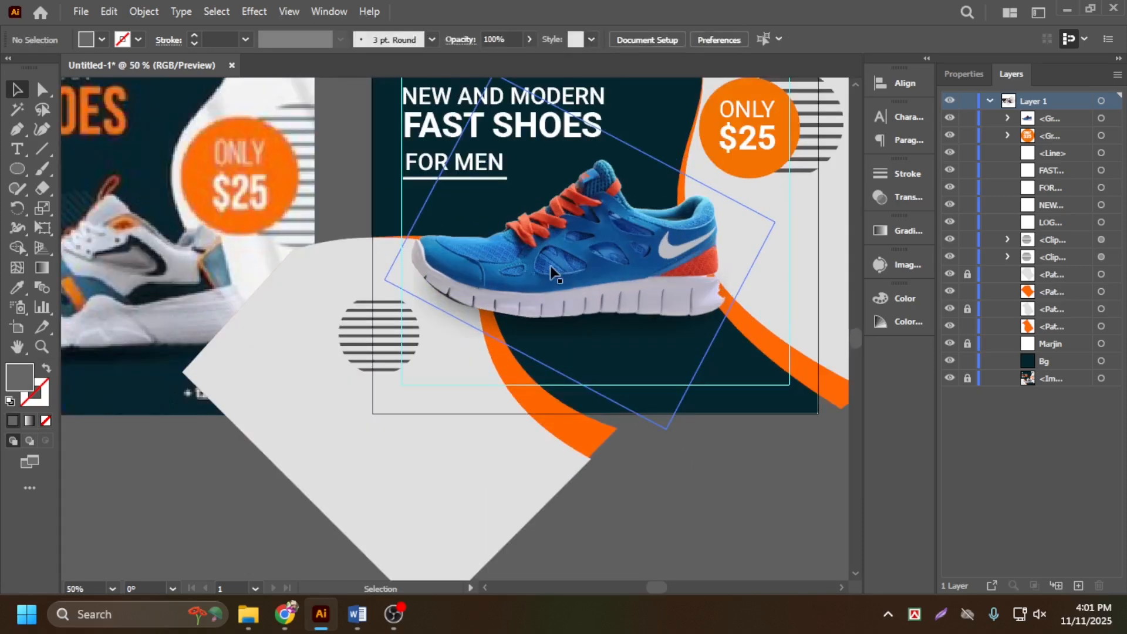
left_click(552, 267)
scroll(595, 449, "down", 3)
left_click(595, 443)
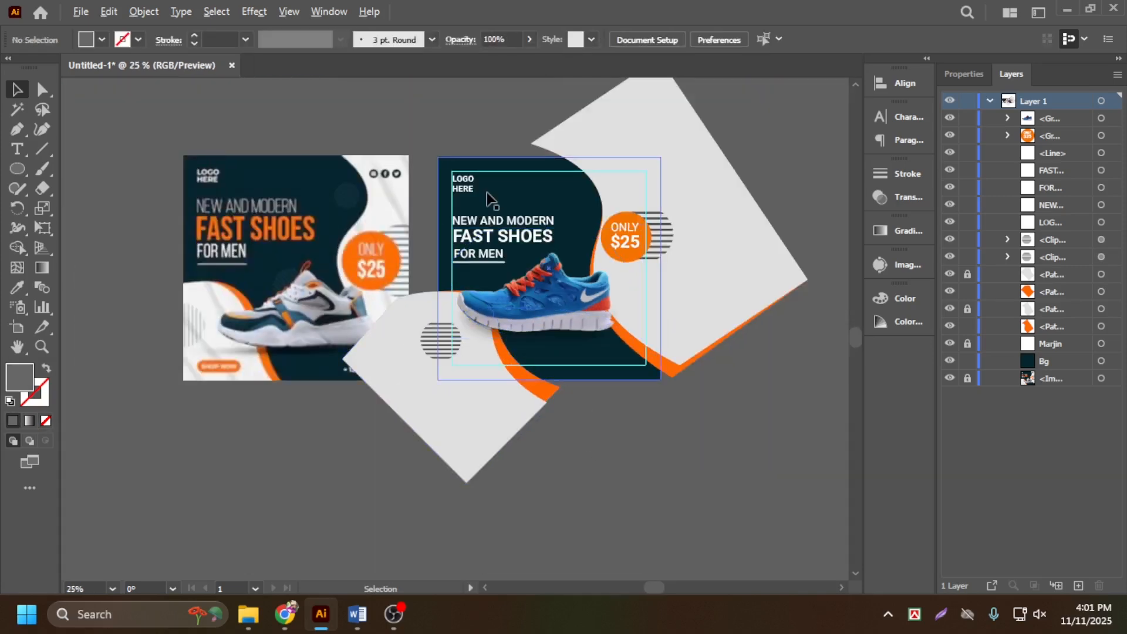
Recolor the FAST SHOES headline with the orange sampled from the same headline in the reference image
scroll(487, 203, "up", 1)
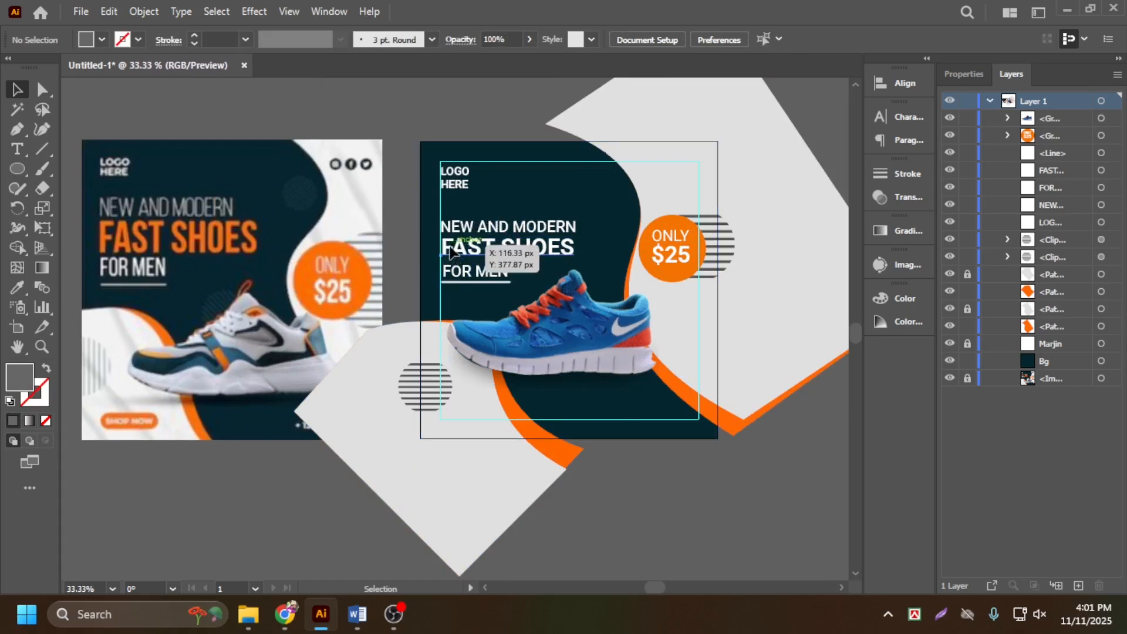
left_click(470, 249)
left_click(19, 287)
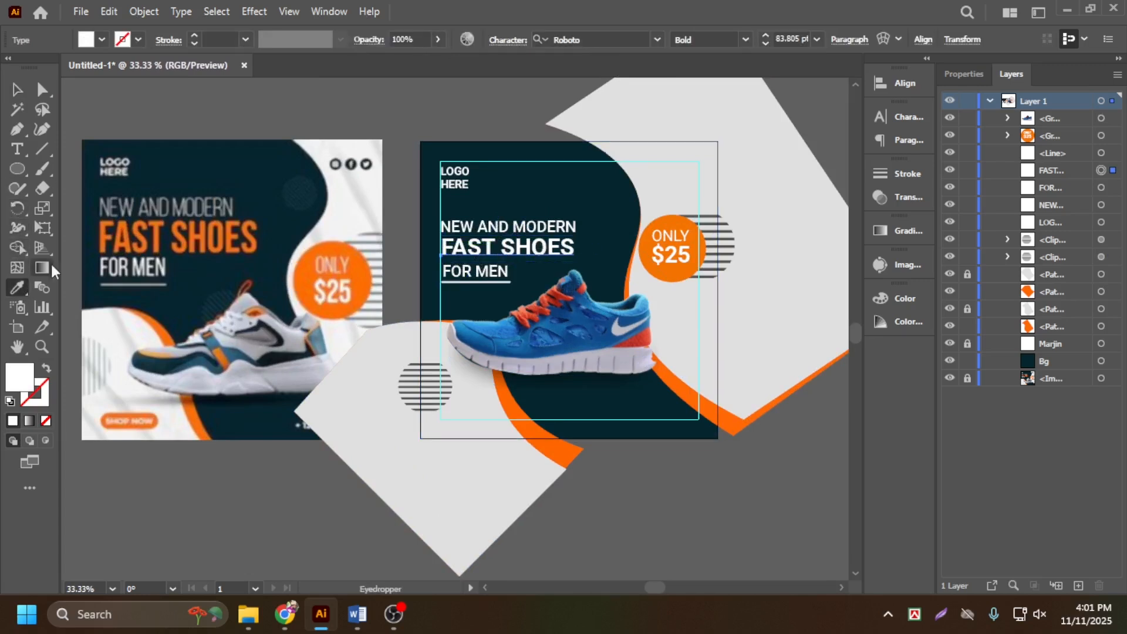
left_click(131, 225)
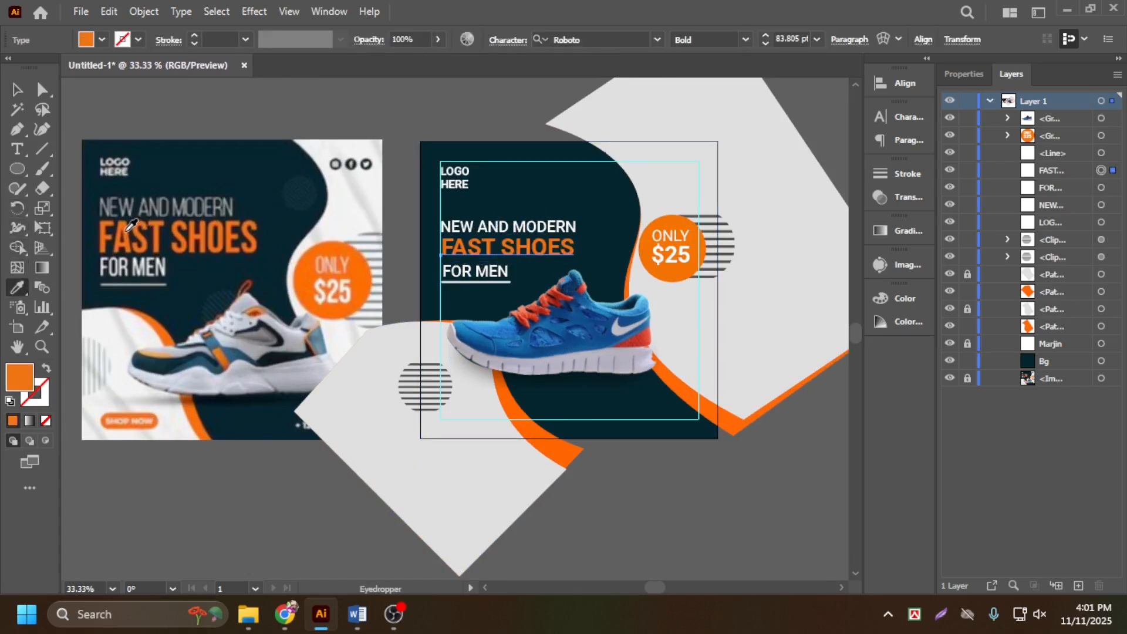
left_click(17, 90)
left_click(175, 104)
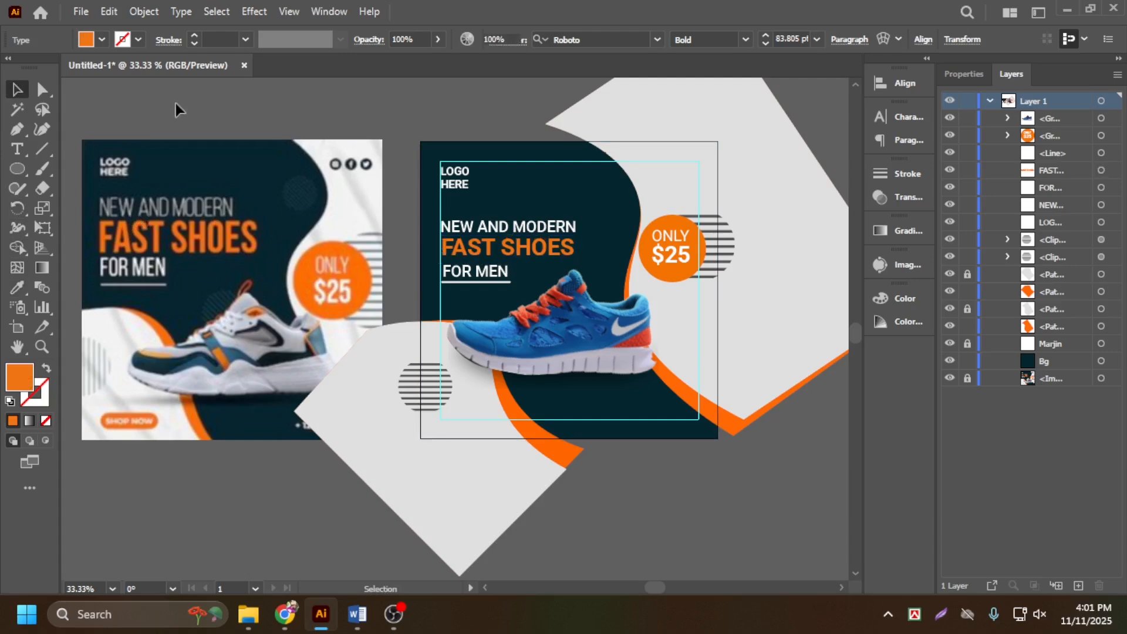
Move the LOGO HERE text up and slightly left to sit in the upper-left corner of the margin guides
scroll(586, 194, "up", 1, "alt")
scroll(358, 188, "down", 1, "alt")
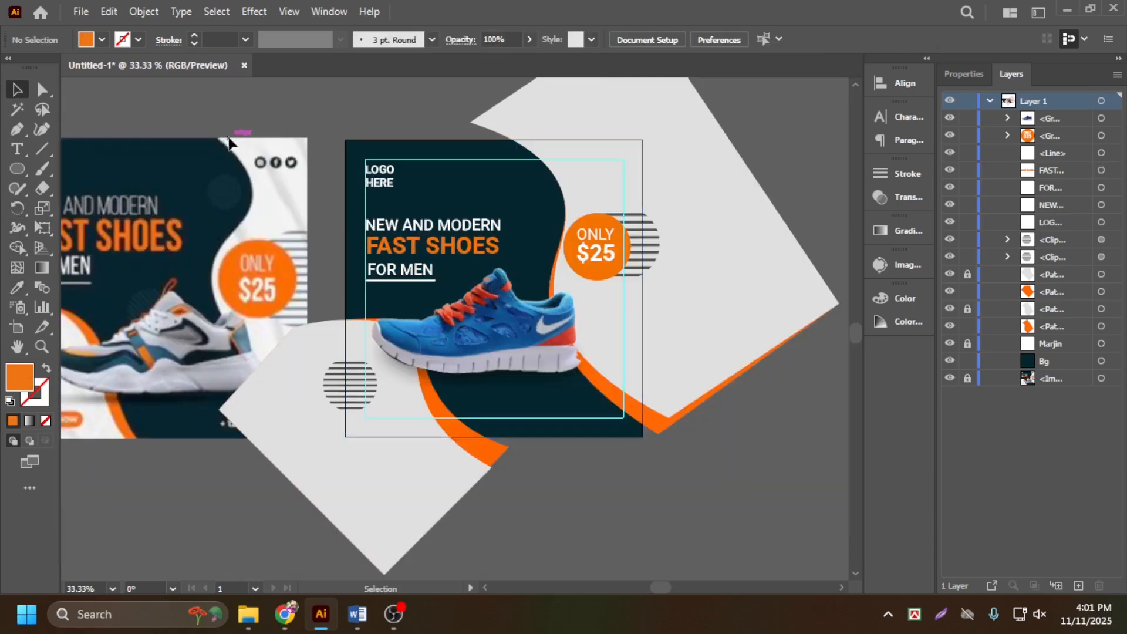
scroll(295, 186, "up", 2, "alt")
scroll(304, 190, "up", 3, "alt")
scroll(302, 183, "down", 5, "alt")
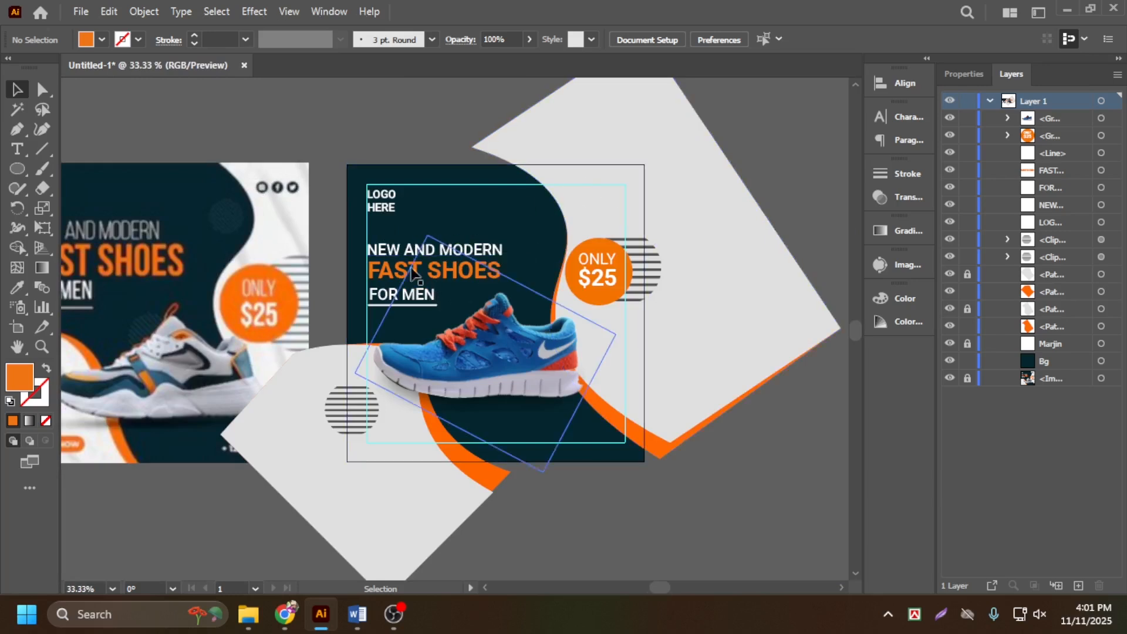
scroll(413, 271, "up", 1, "alt")
scroll(366, 180, "up", 1, "alt")
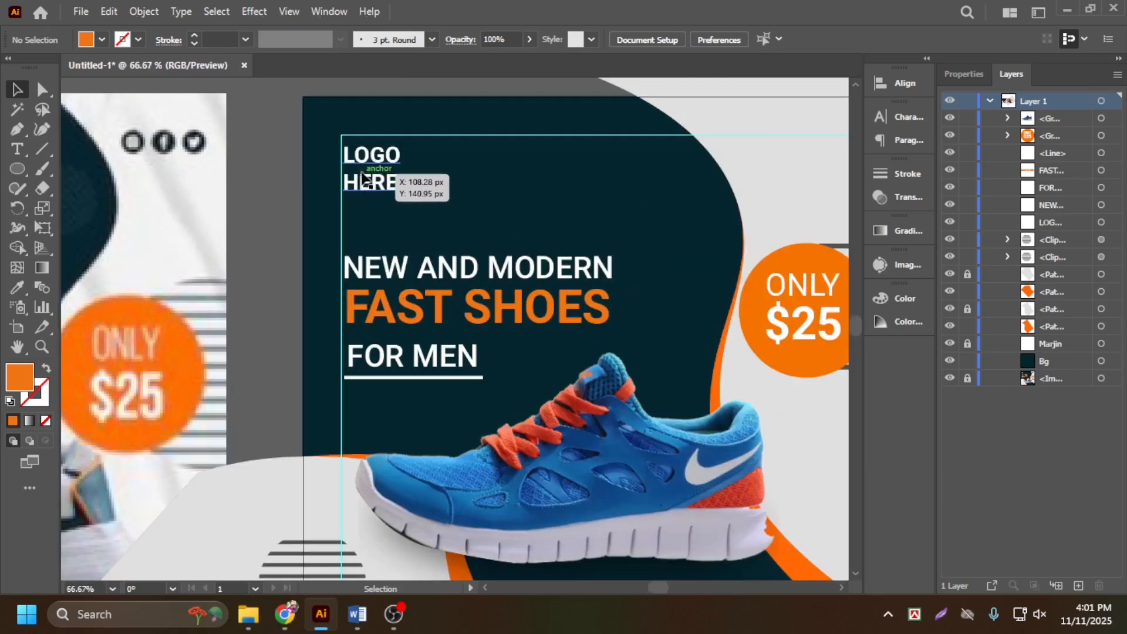
left_click_drag(367, 183, 365, 176)
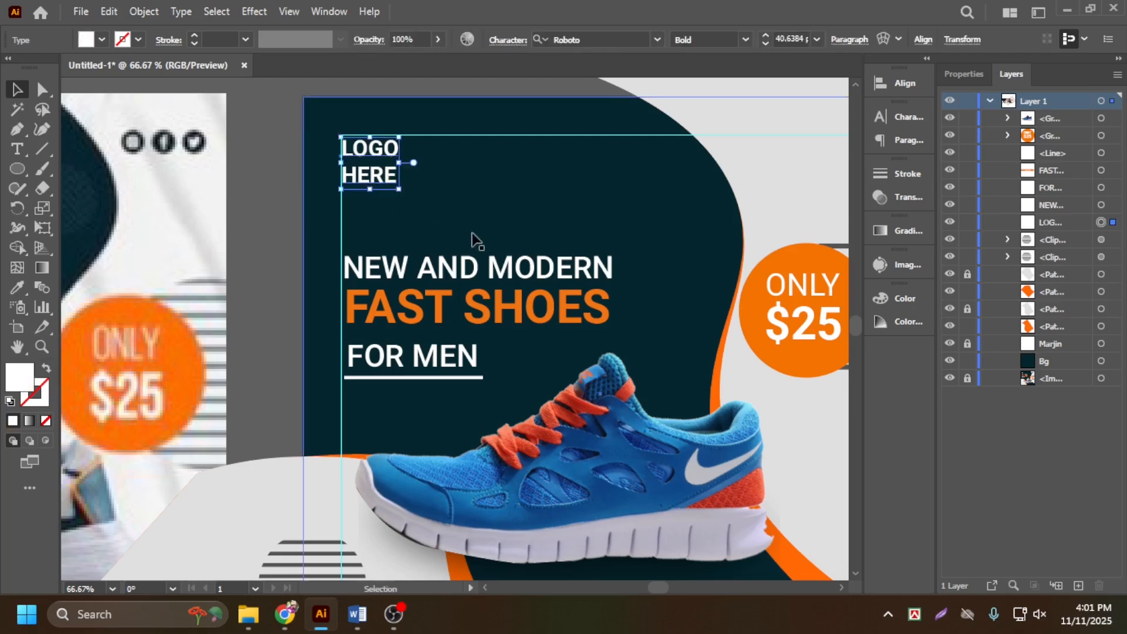
Shift the $25 price badge and its striped circle slightly left and down together
scroll(475, 241, "down", 1, "alt")
scroll(757, 273, "up", 1, "alt")
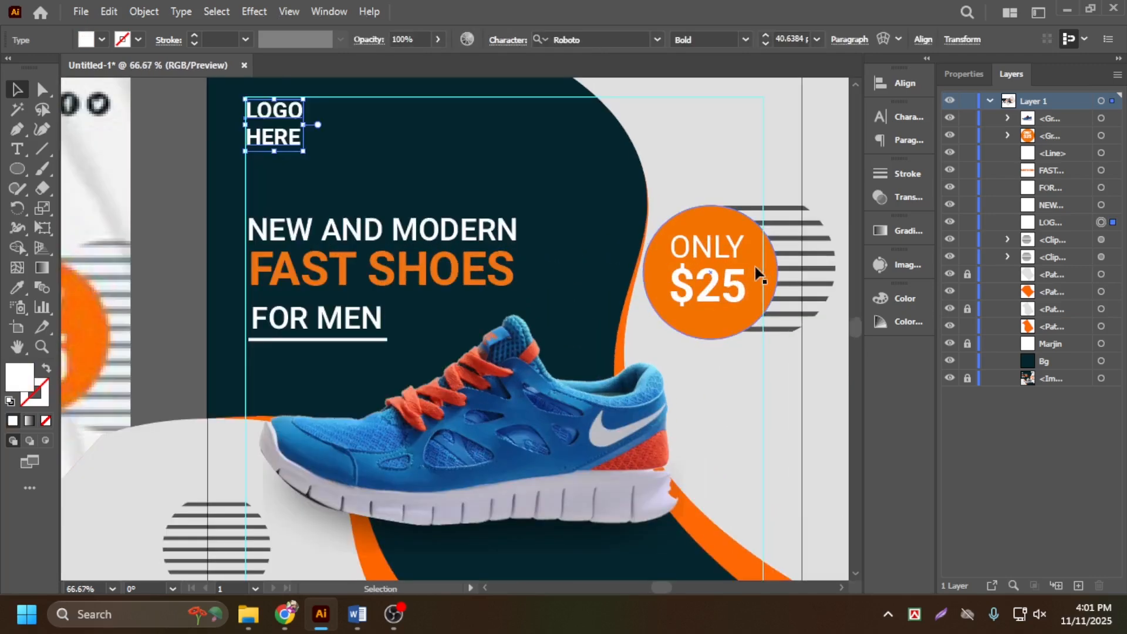
left_click(753, 270)
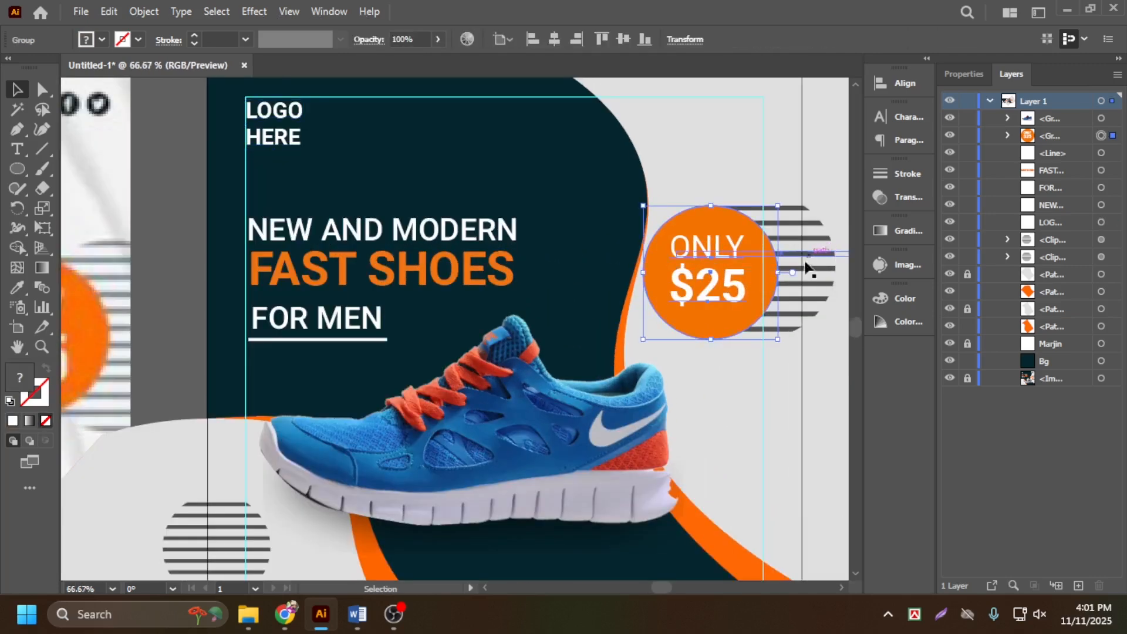
left_click_drag(763, 291, 750, 295)
scroll(514, 345, "down", 1)
scroll(531, 352, "down", 3)
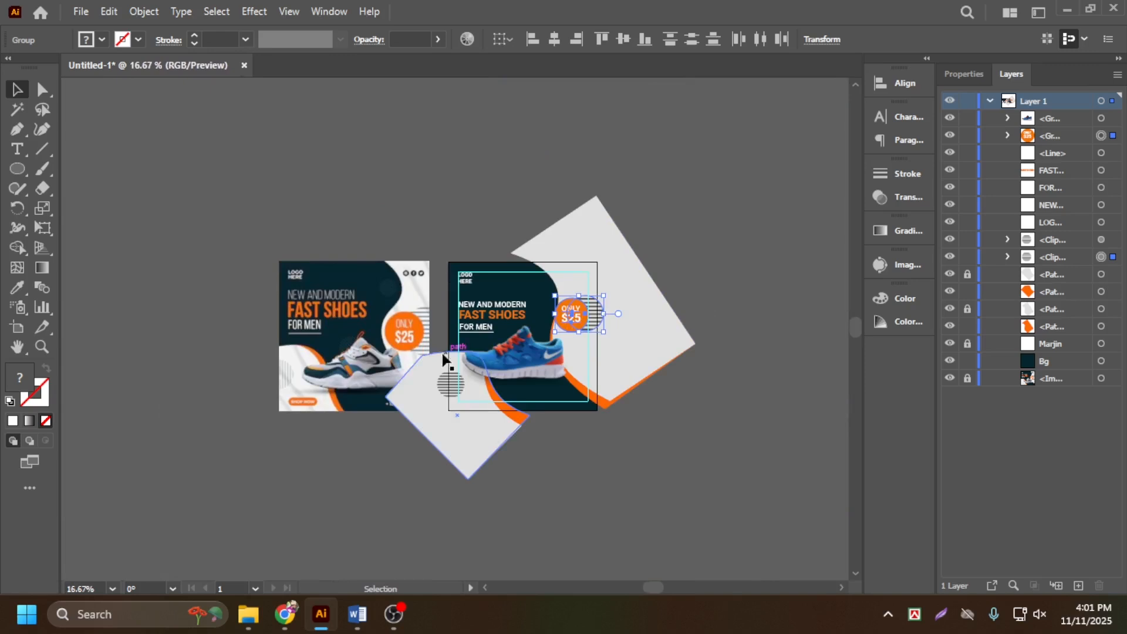
left_click(769, 480)
scroll(684, 319, "up", 1)
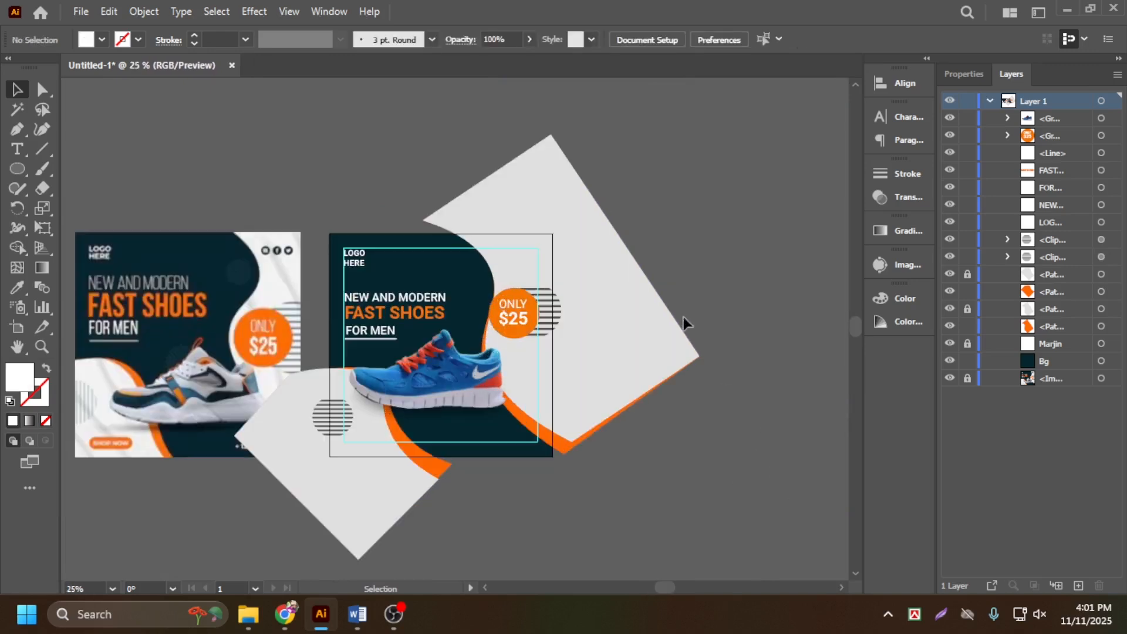
Select all unlocked artwork and remove the orange shapes' parts outside the artboard with the Shape Builder tool
left_click(411, 242)
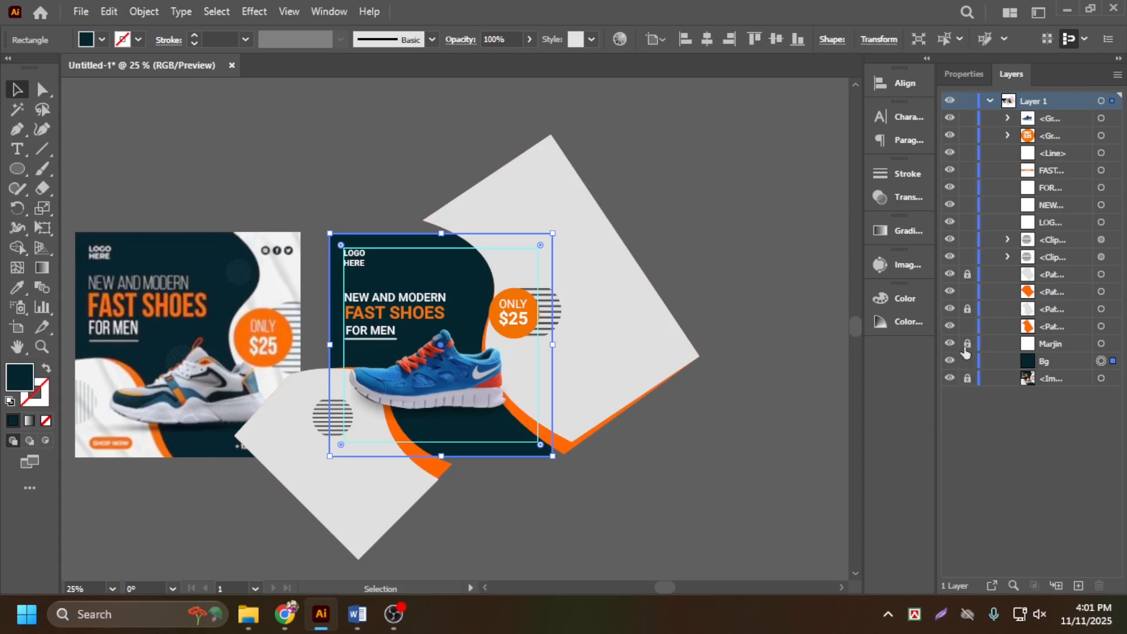
left_click(689, 530)
key("a")
key("v")
key("ctrl+a")
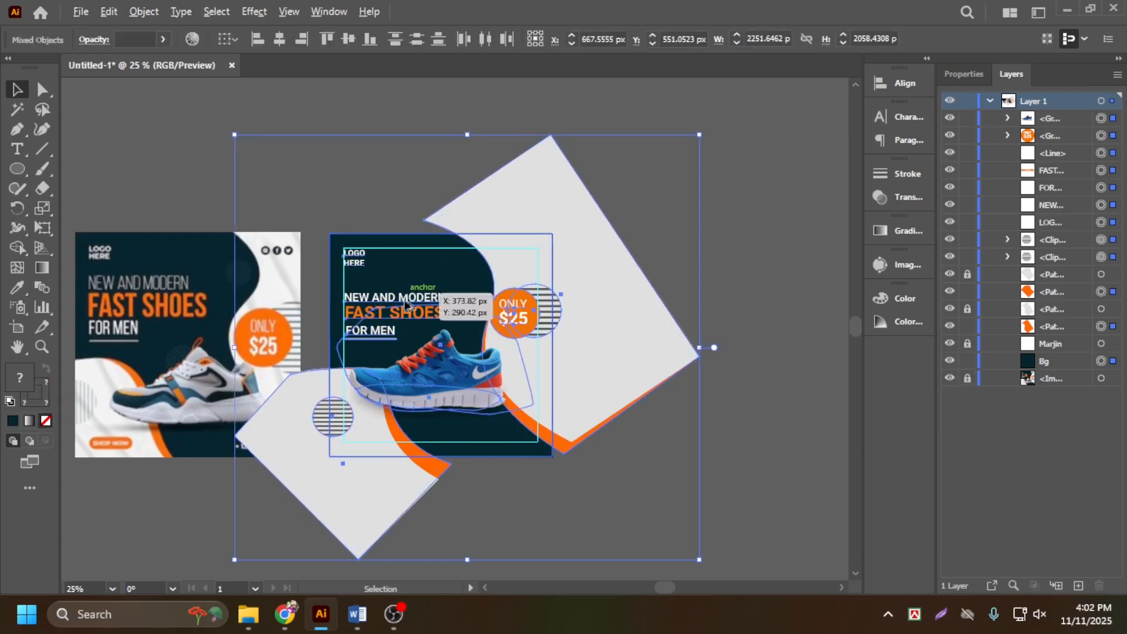
key("ctrl+equal")
key("ctrl+minus")
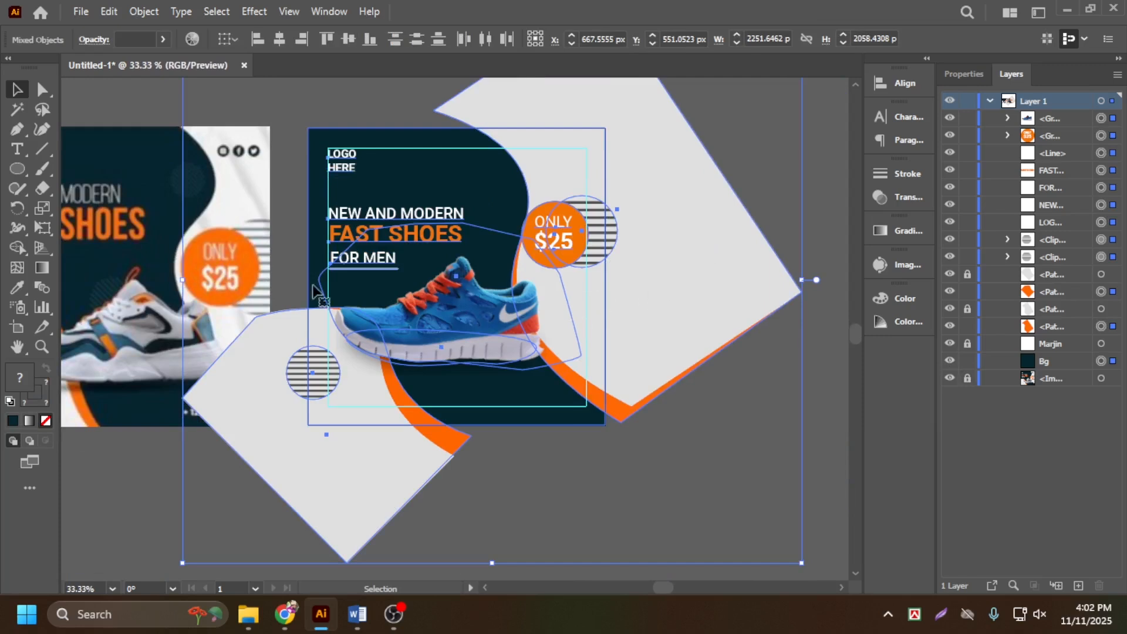
left_click(18, 249)
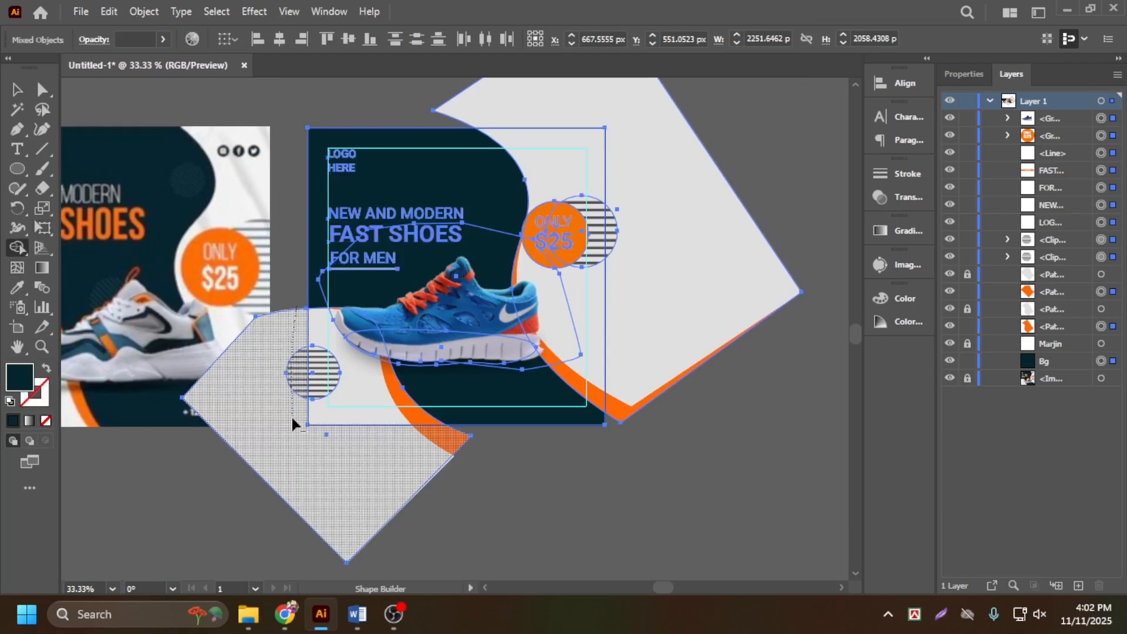
left_click_drag(291, 414, 288, 480)
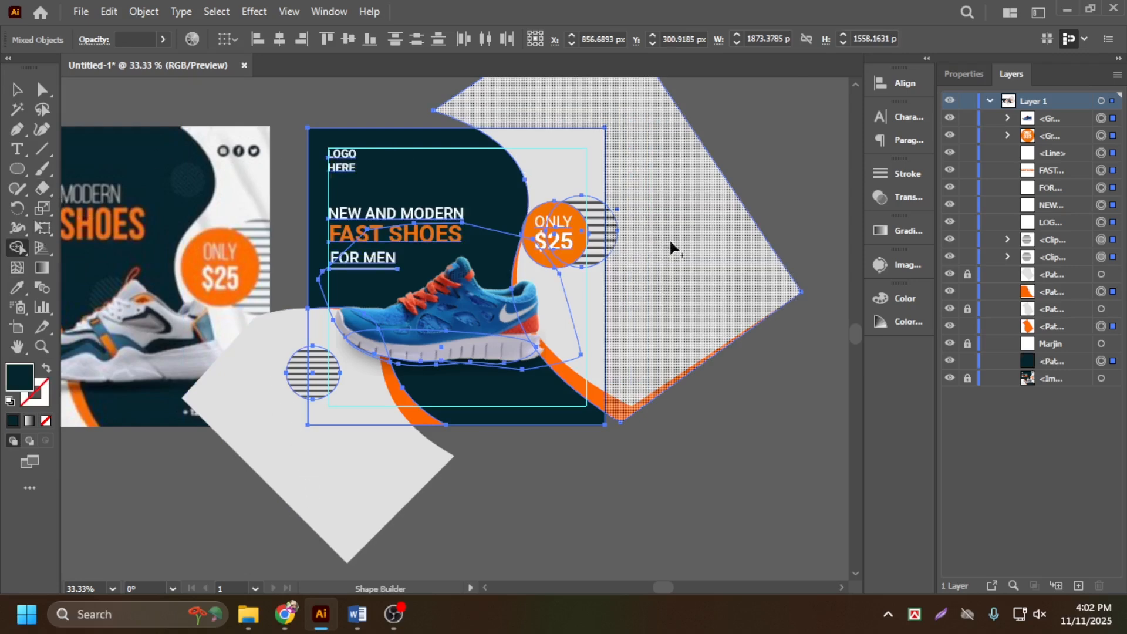
left_click(664, 162)
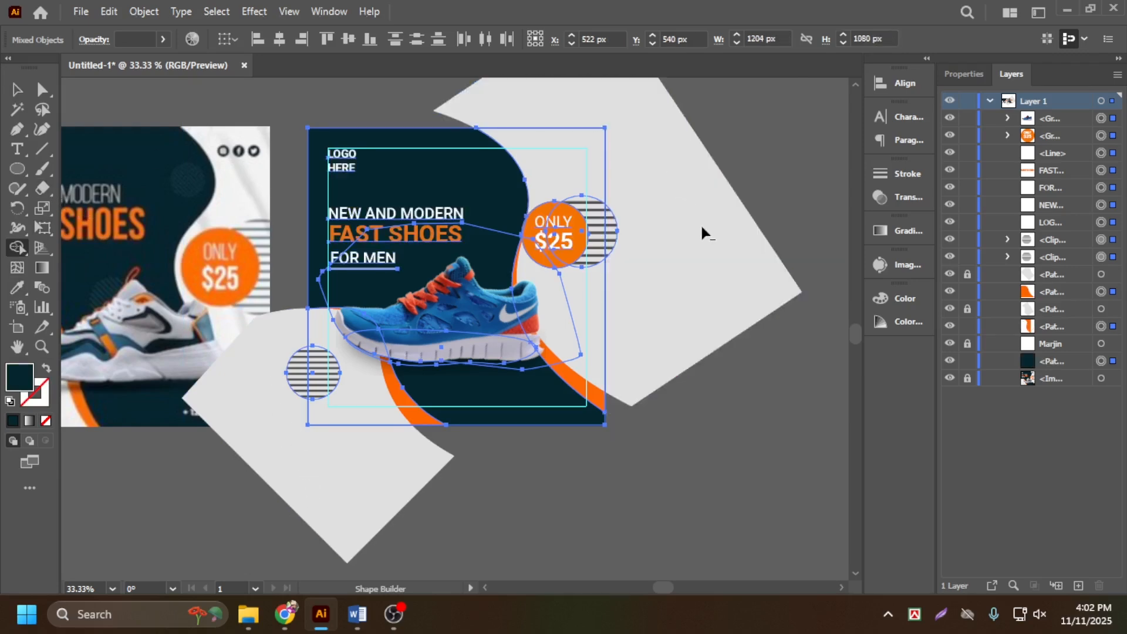
Unlock both light grey shapes, add them to the selection, and remove their parts outside the artboard with Shape Builder
left_click(17, 98)
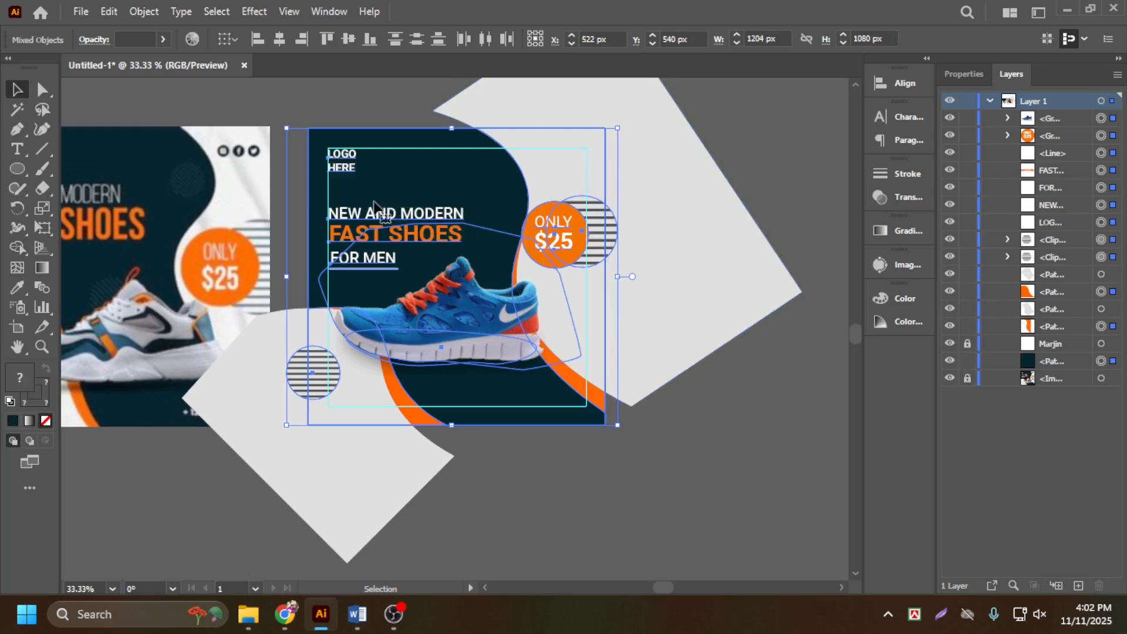
left_click(597, 370, "shift")
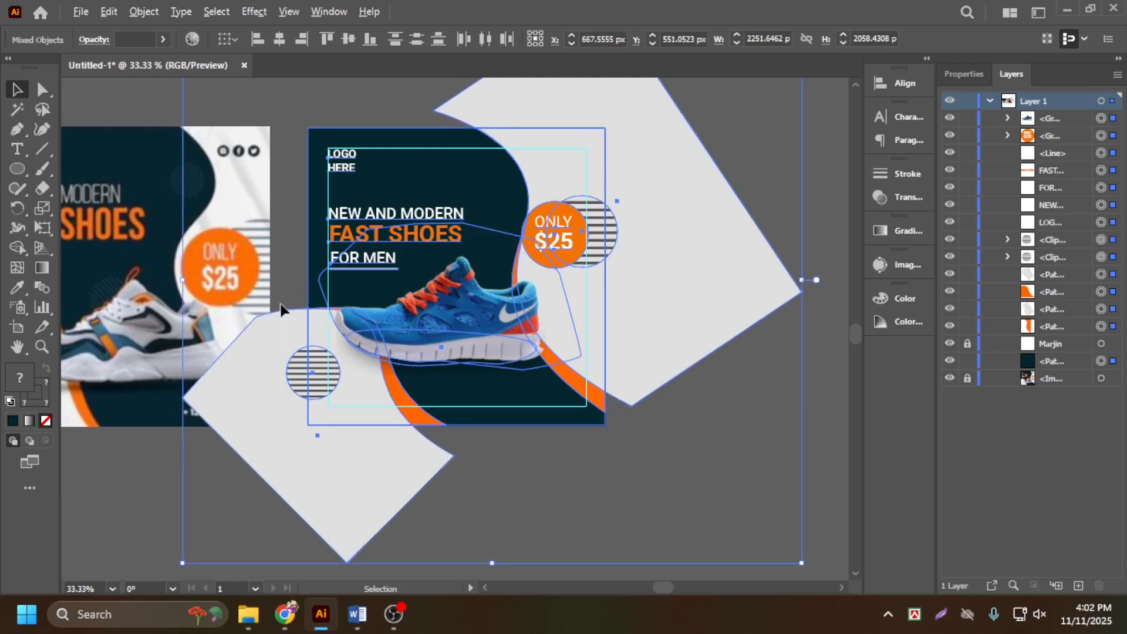
left_click(17, 247)
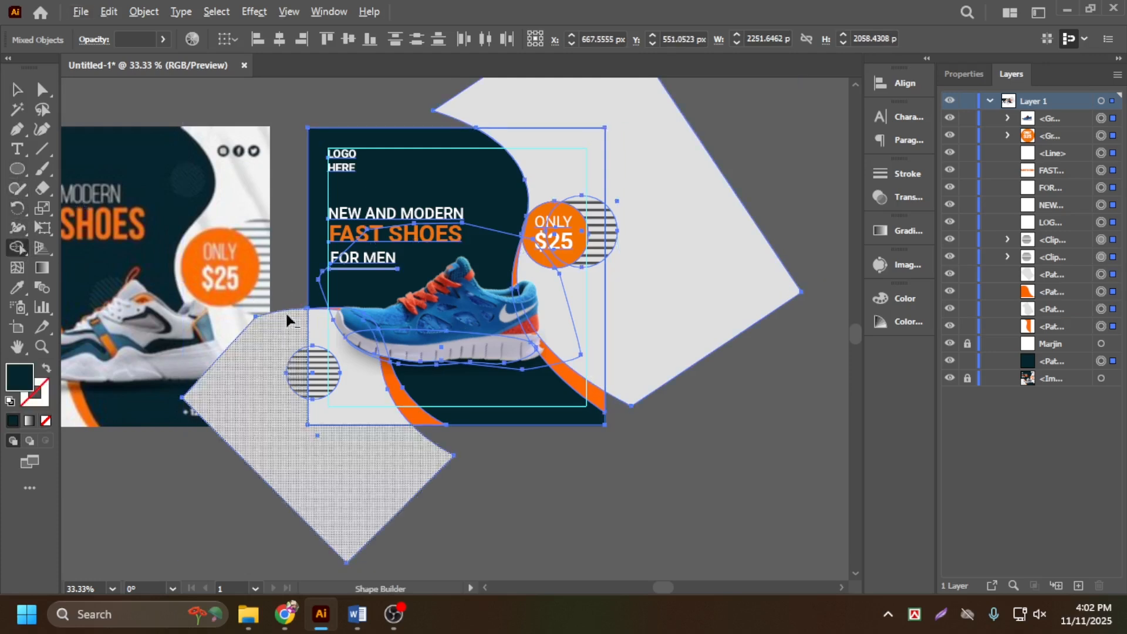
left_click(278, 350, "alt")
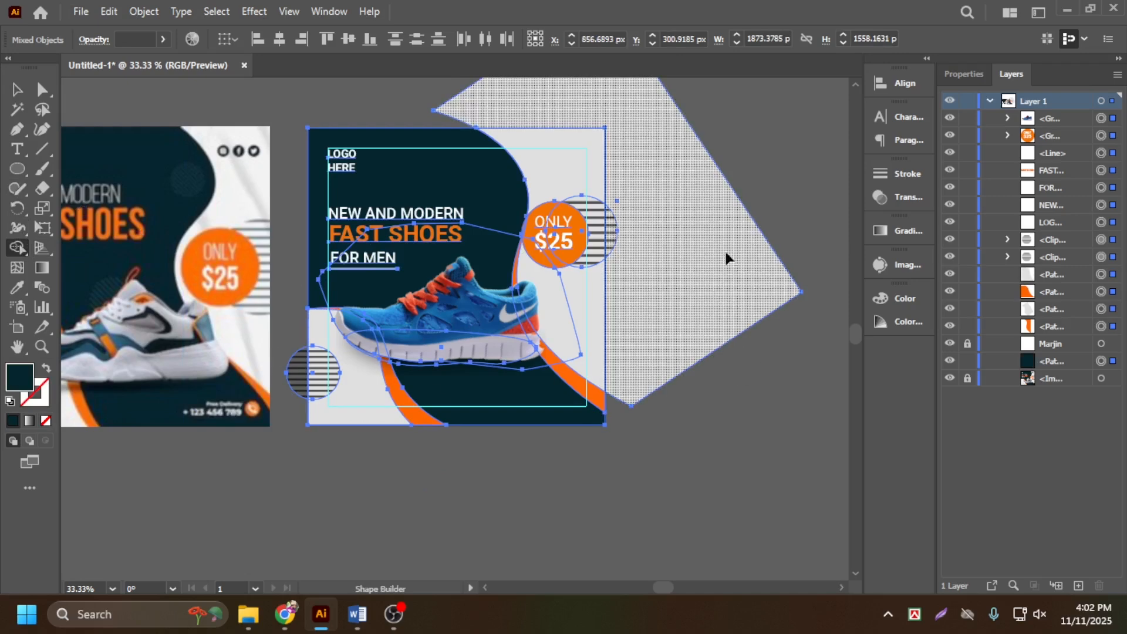
left_click(735, 321, "alt")
scroll(725, 305, "up", 3)
scroll(526, 210, "down", 2)
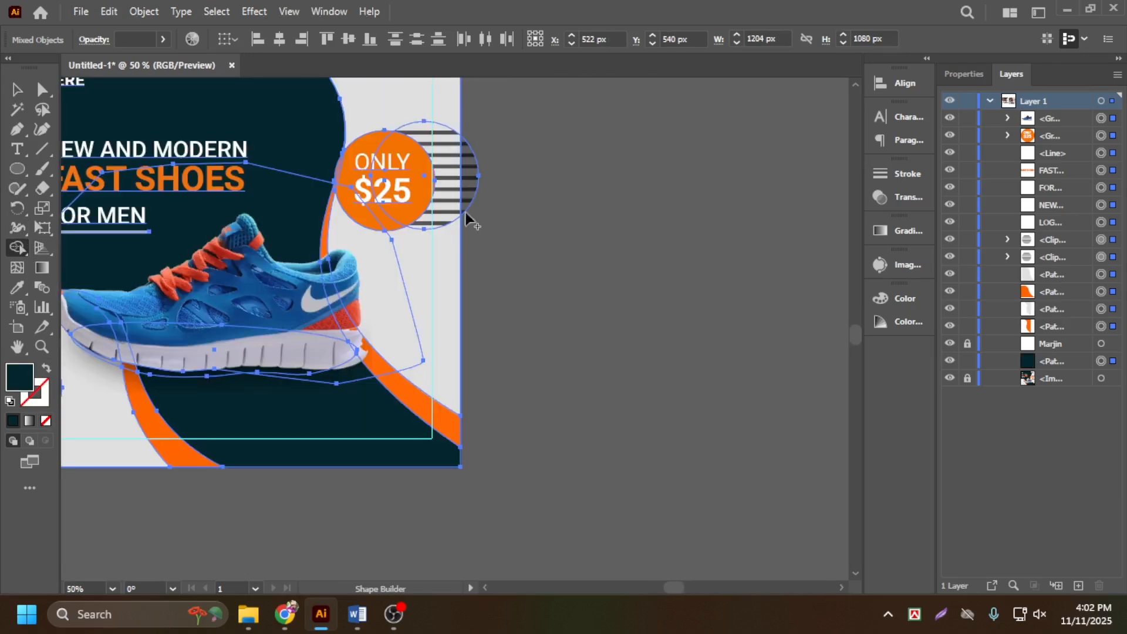
scroll(466, 200, "up", 5)
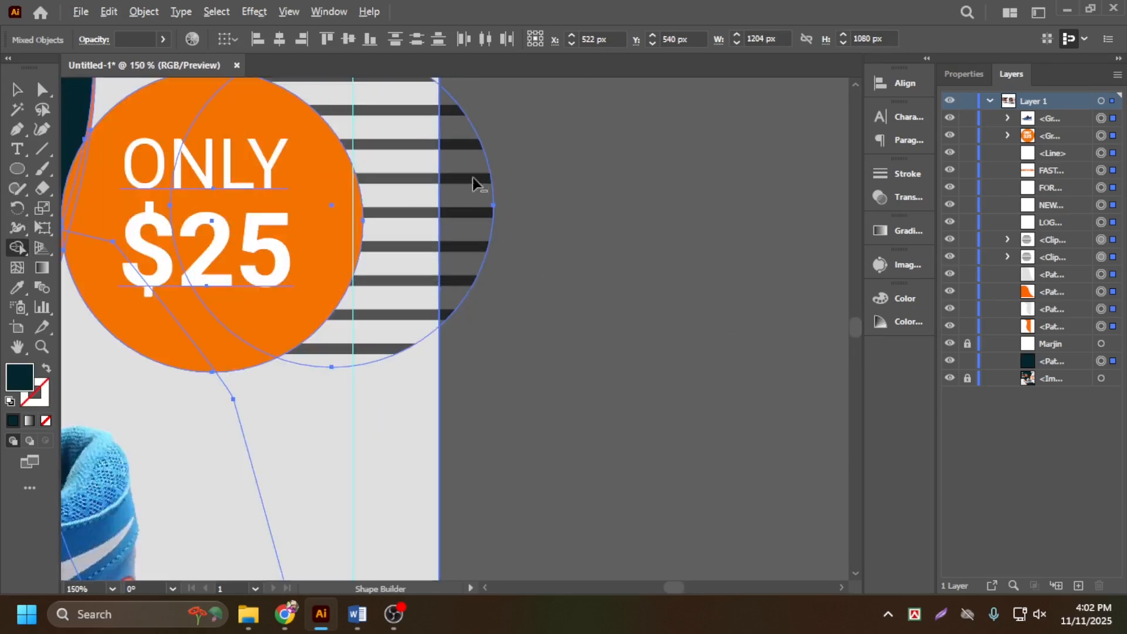
scroll(475, 186, "down", 5)
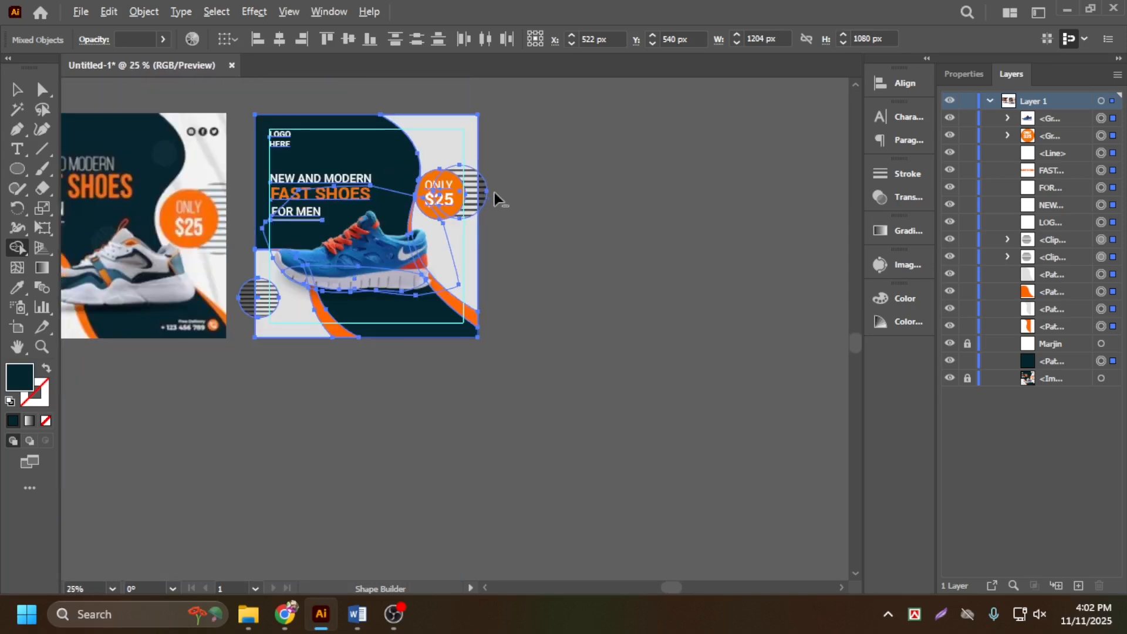
key("v")
left_click(763, 326)
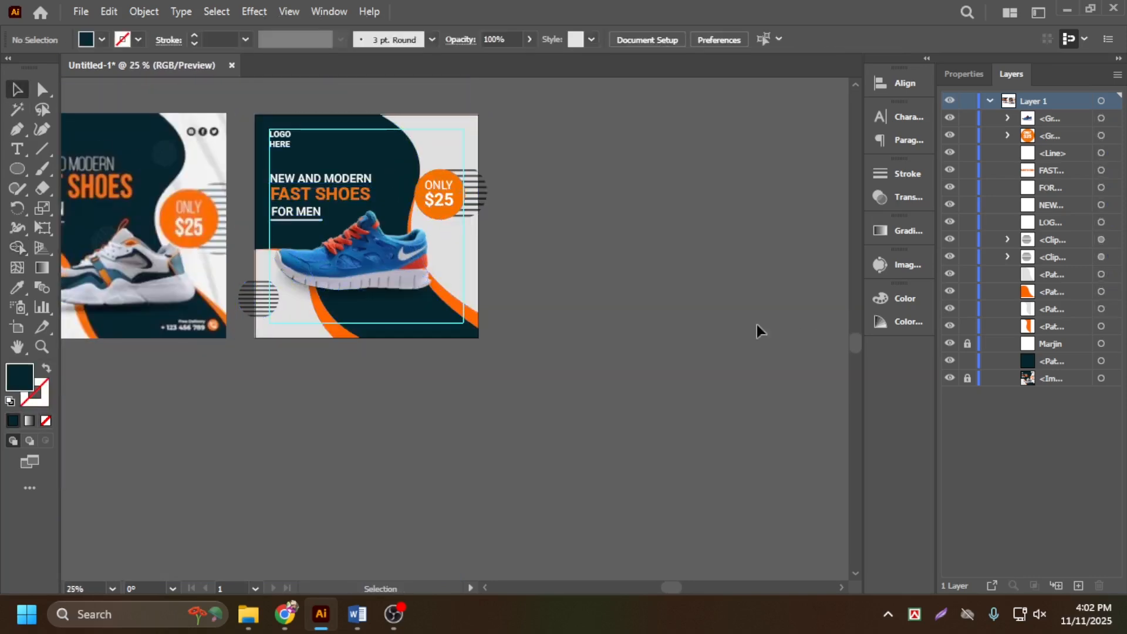
scroll(598, 279, "up", 2)
scroll(738, 274, "down", 2)
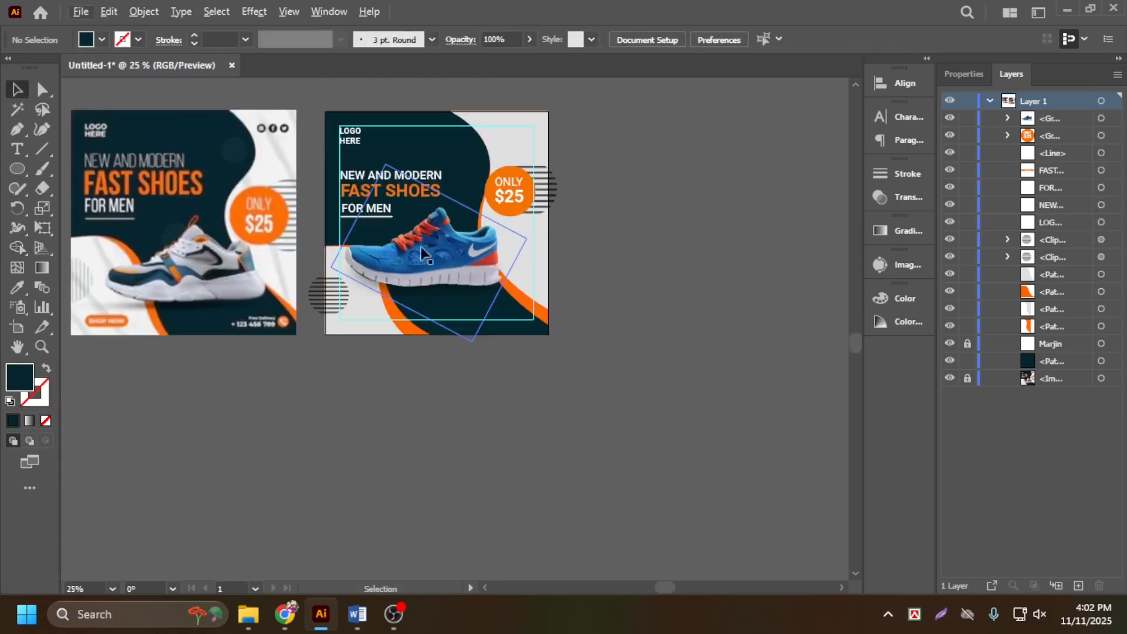
scroll(320, 246, "up", 2)
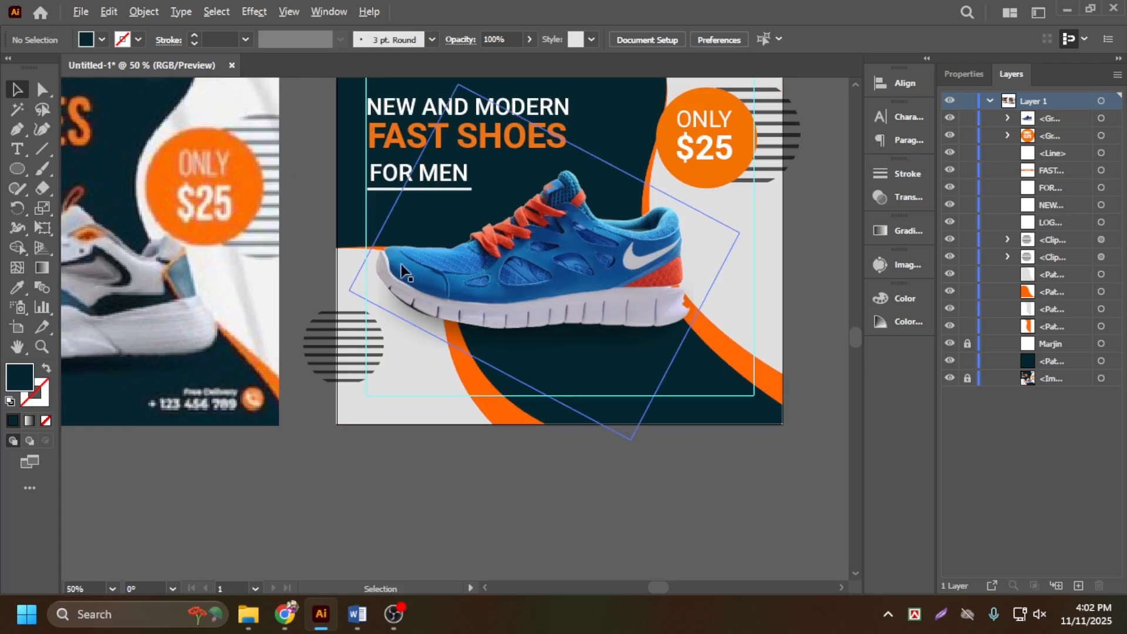
scroll(401, 258, "down", 1)
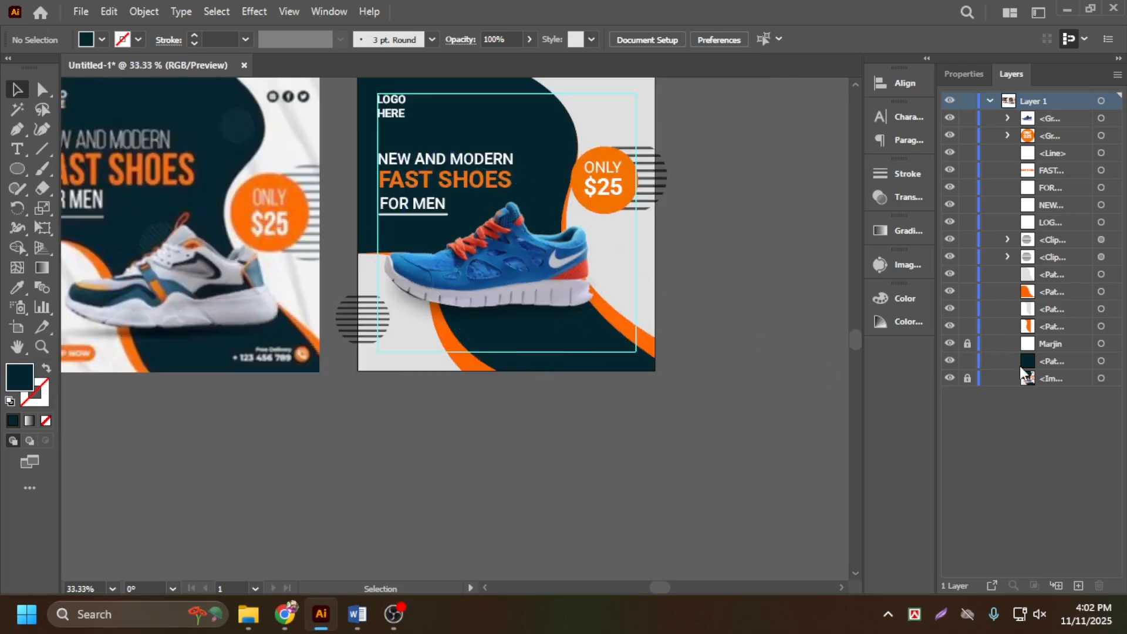
Copy the dark background path and paste it in front of the shoe group at the top of the layer
left_click(1054, 363)
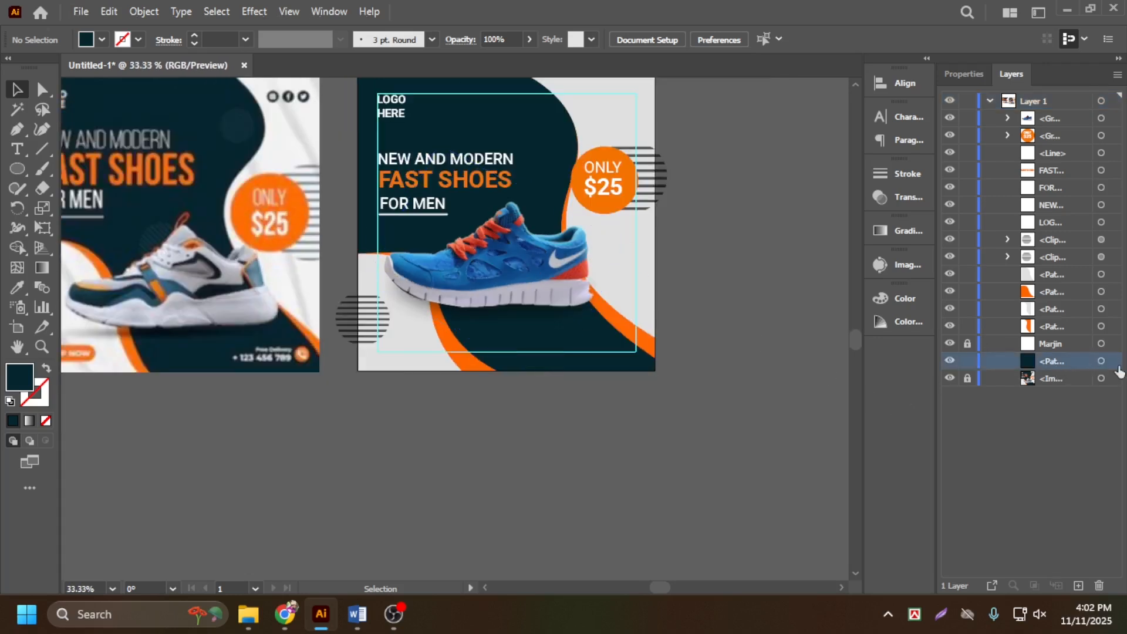
left_click(1101, 361)
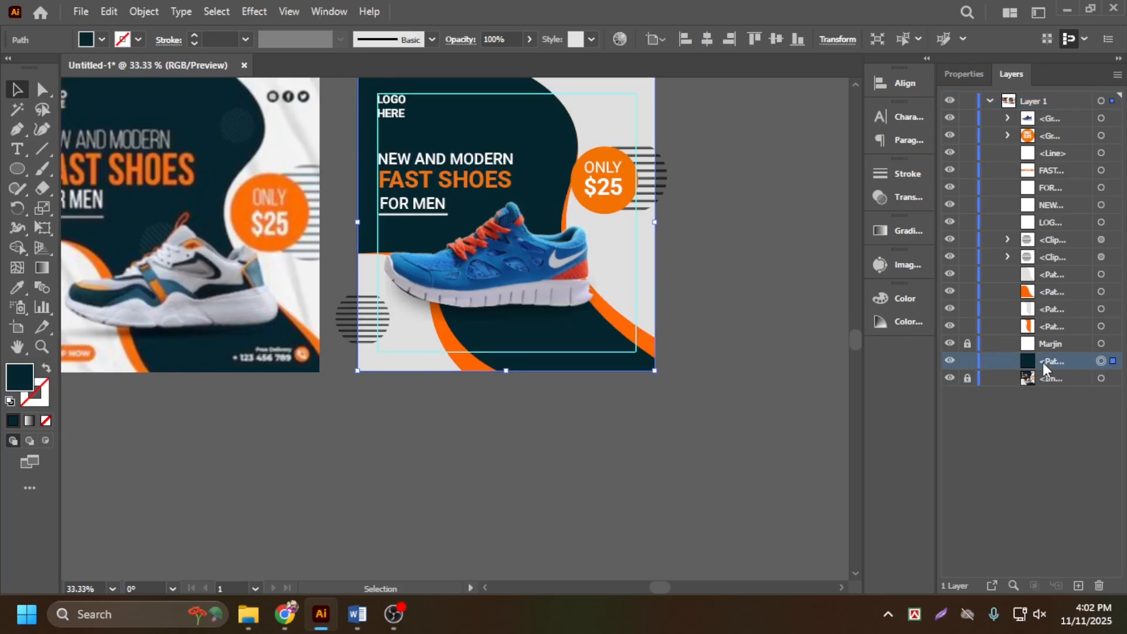
left_click(1043, 117)
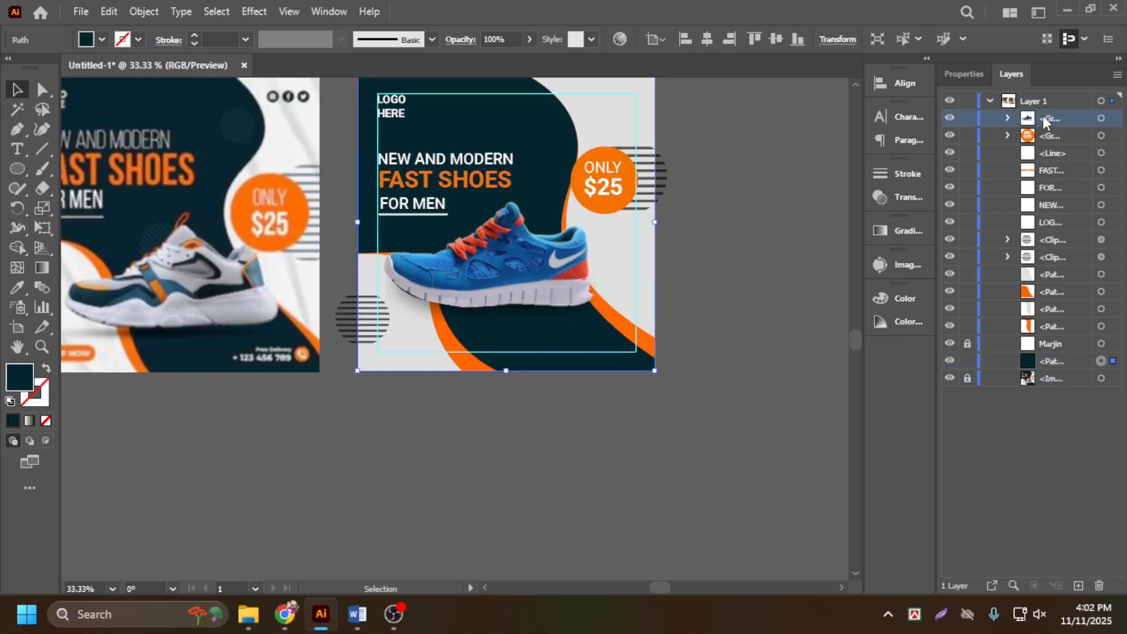
key("ctrl+f")
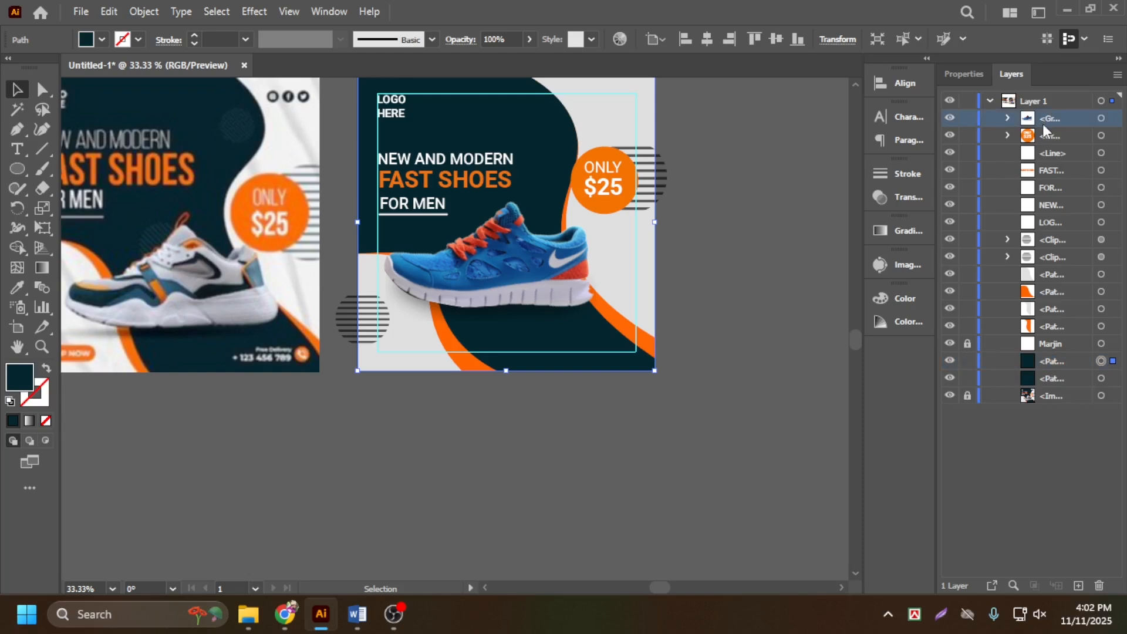
key("ctrl+z")
left_click(1101, 117)
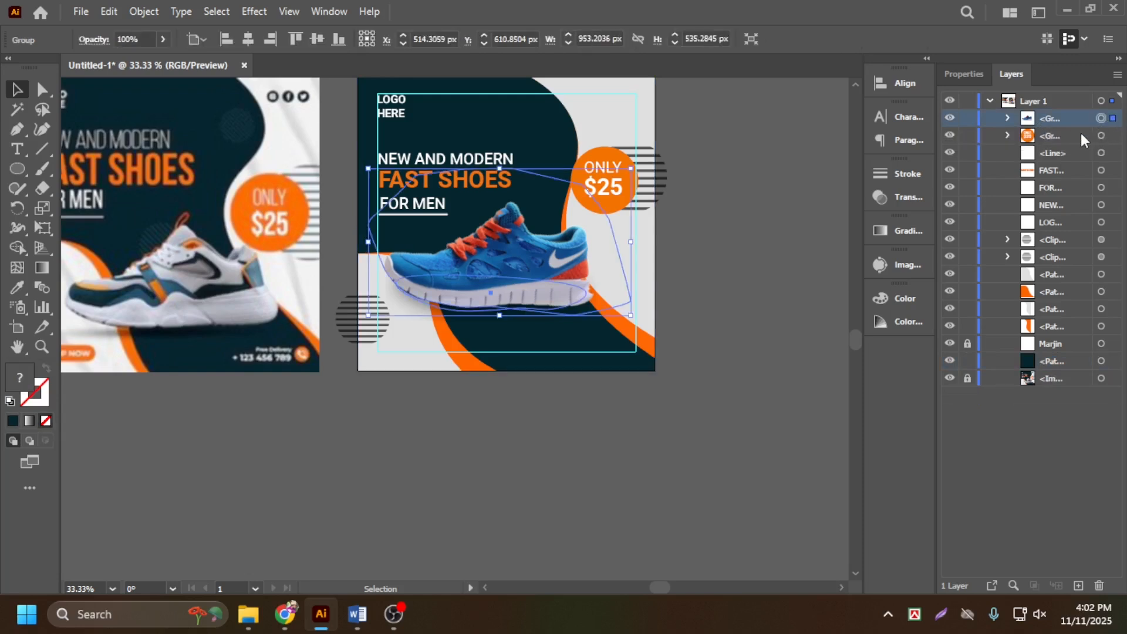
key("ctrl+f")
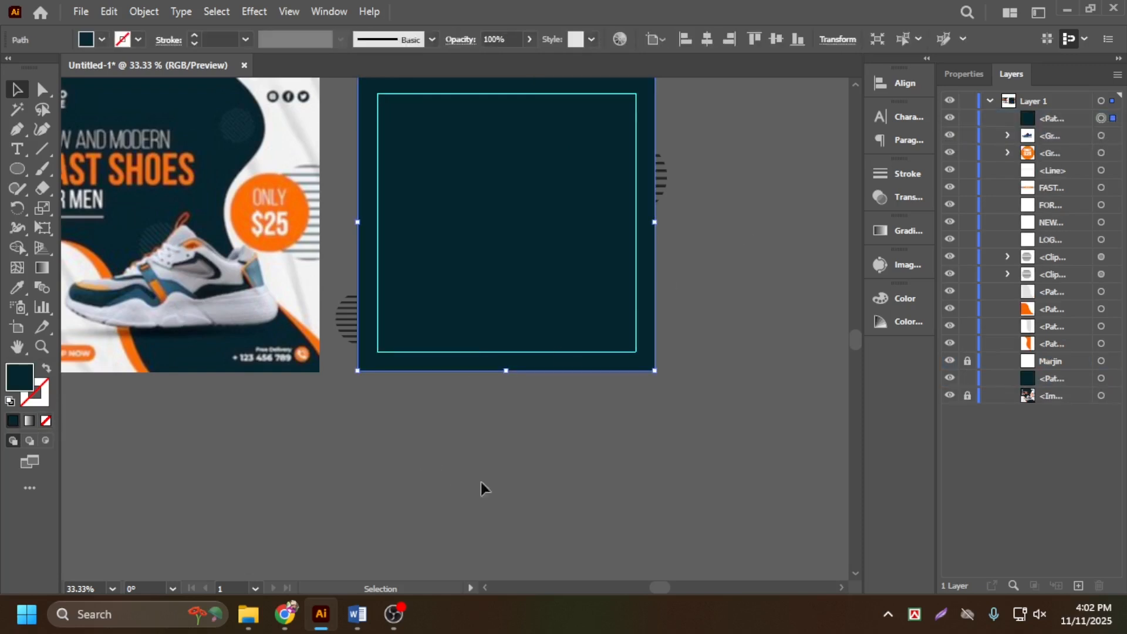
Select all the unlocked poster artwork and clip it with the dark background copy using Make Clipping Mask
scroll(491, 487, "up", 1)
scroll(491, 488, "down", 1)
left_click(593, 478)
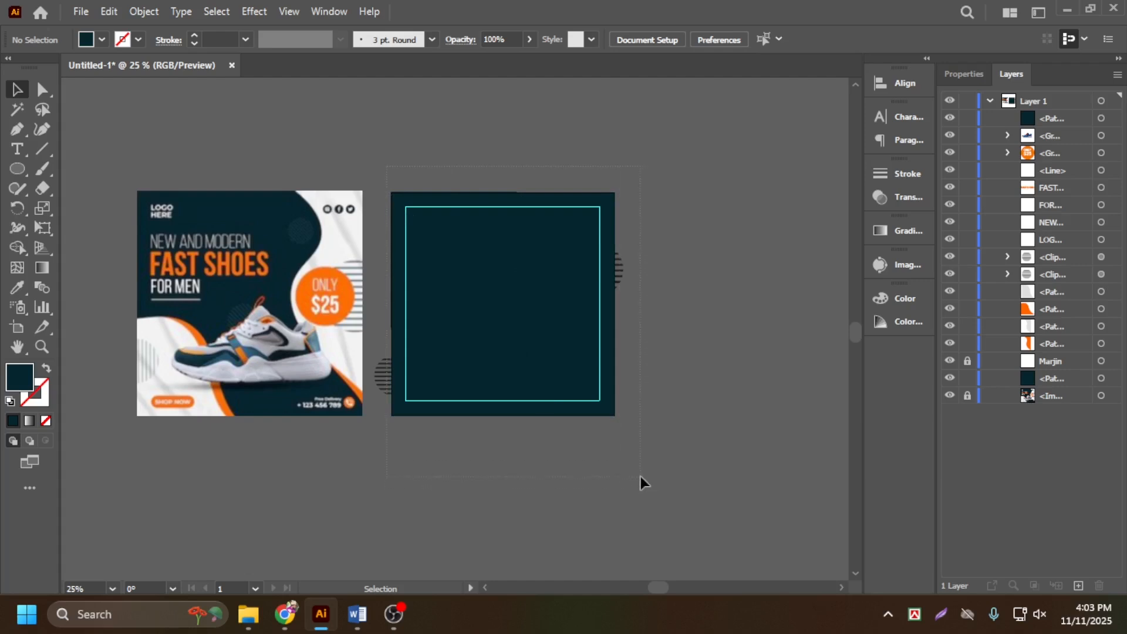
key("ctrl+f")
right_click(487, 237)
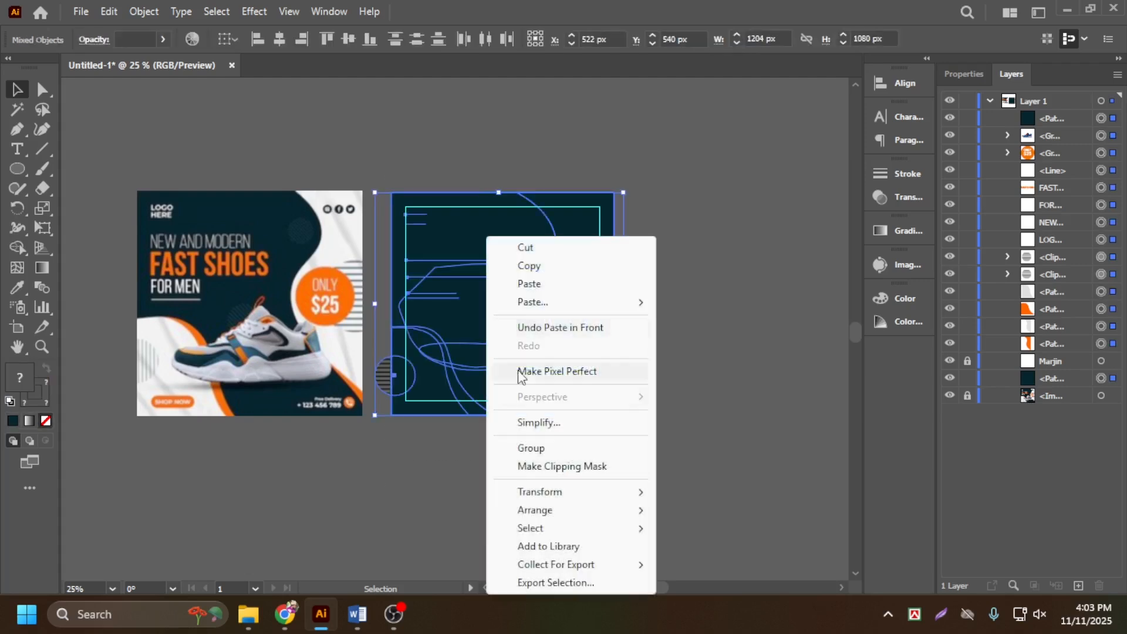
left_click(555, 467)
left_click(554, 476)
scroll(541, 339, "up", 2)
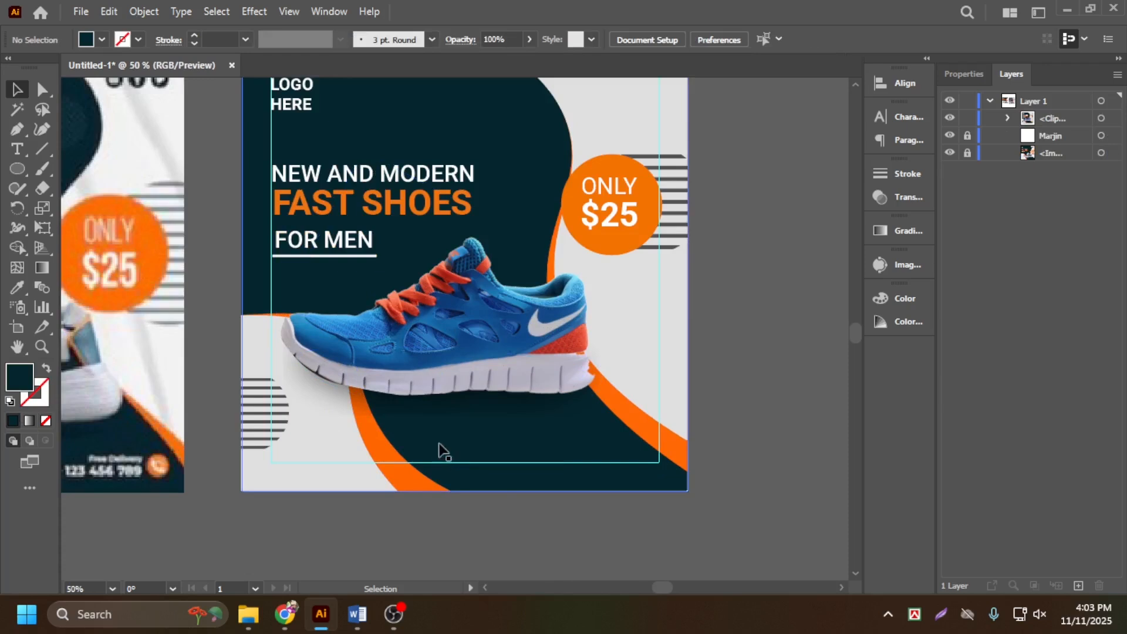
scroll(432, 462, "up", 1)
scroll(433, 458, "down", 2)
scroll(447, 464, "up", 2)
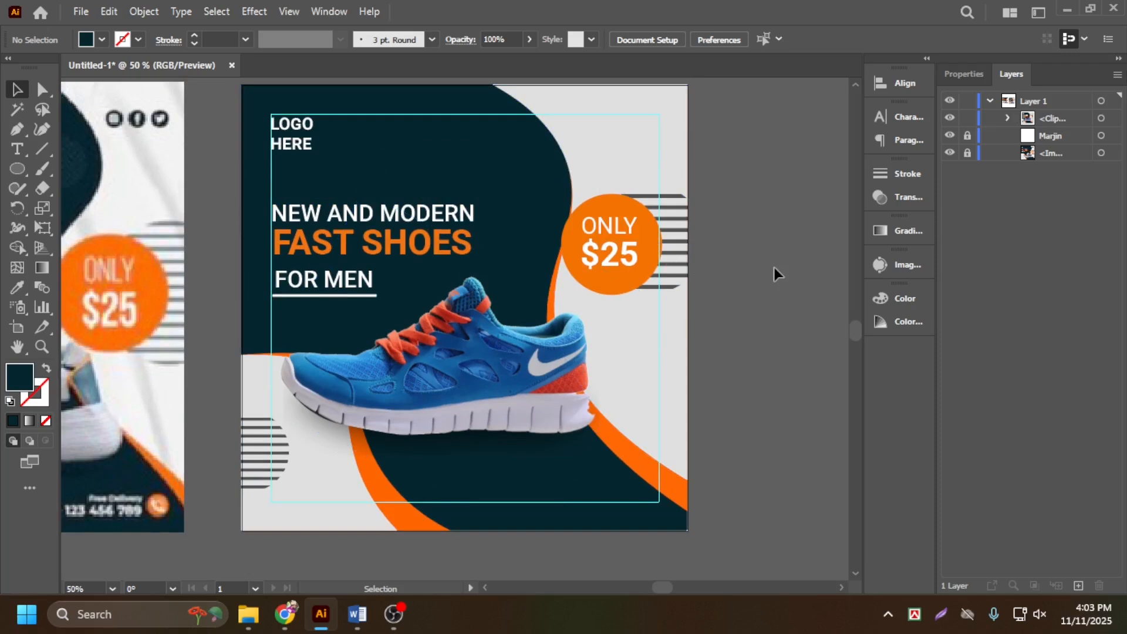
Undo the clipping mask and delete the dark background copy covering the poster
key("ctrl+z")
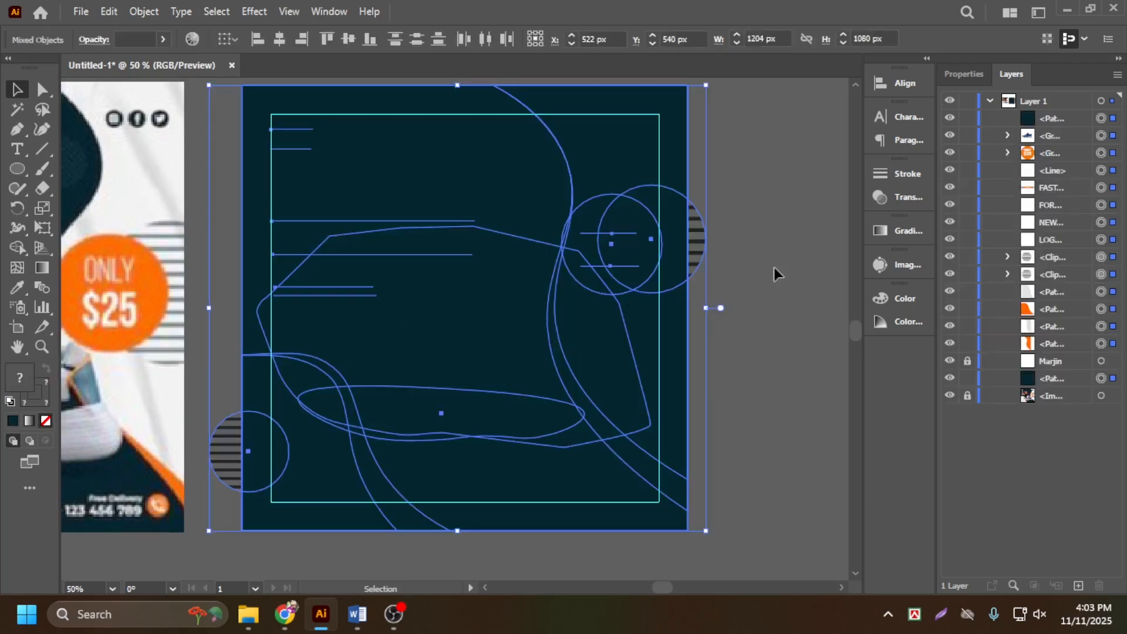
left_click(774, 266)
left_click(675, 315)
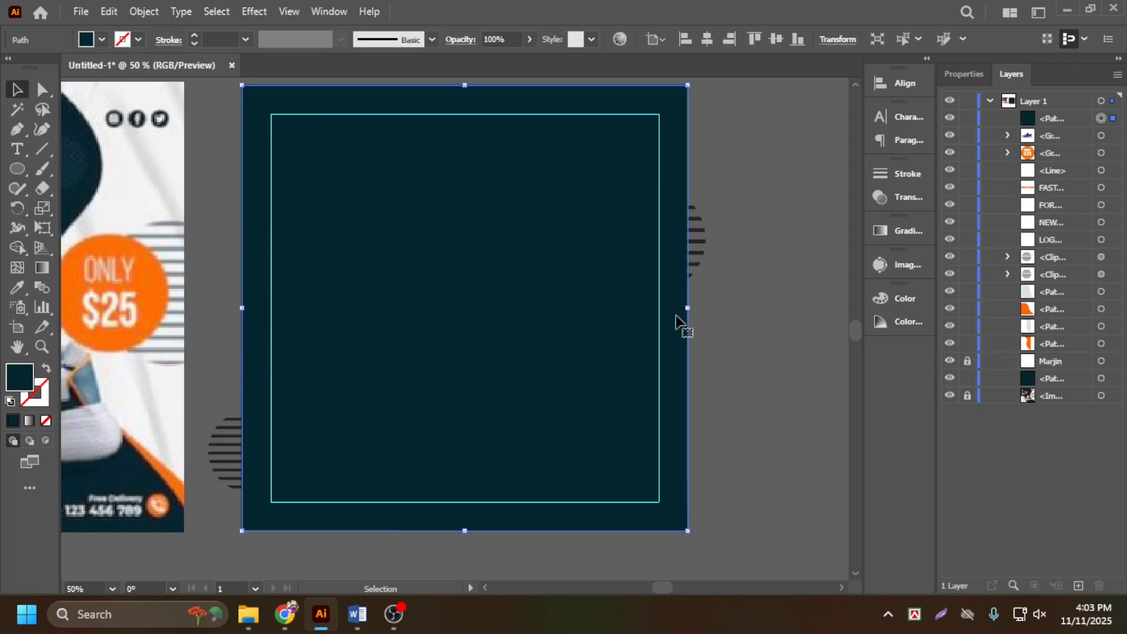
key("Delete")
Paste another copy of the dark background path in front of the shoe group
scroll(456, 315, "up", 1)
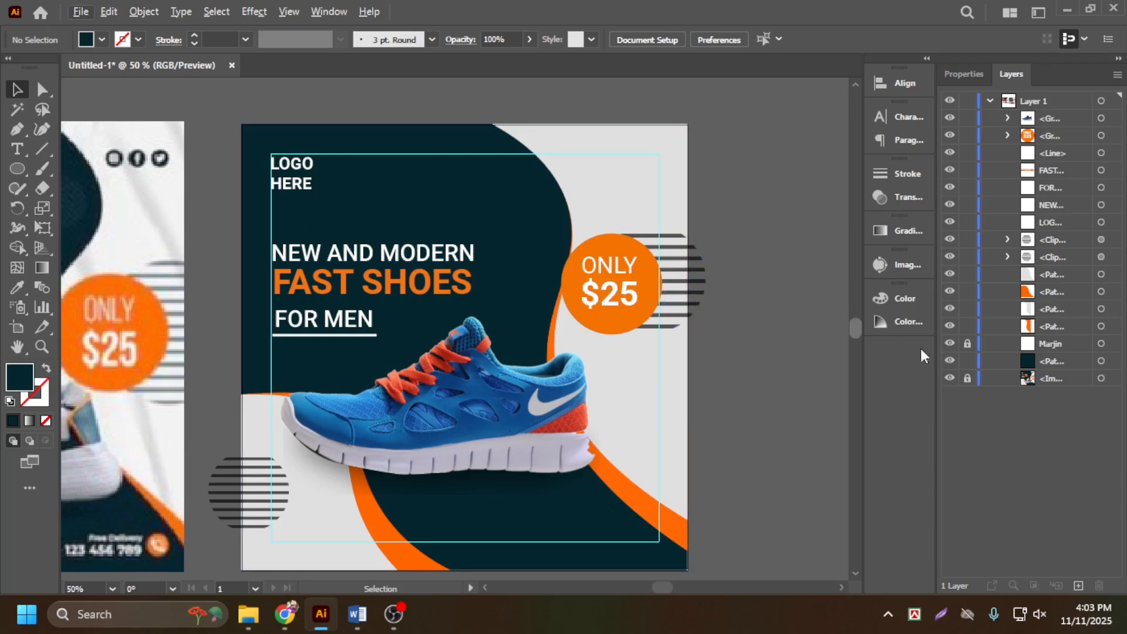
left_click(1113, 363)
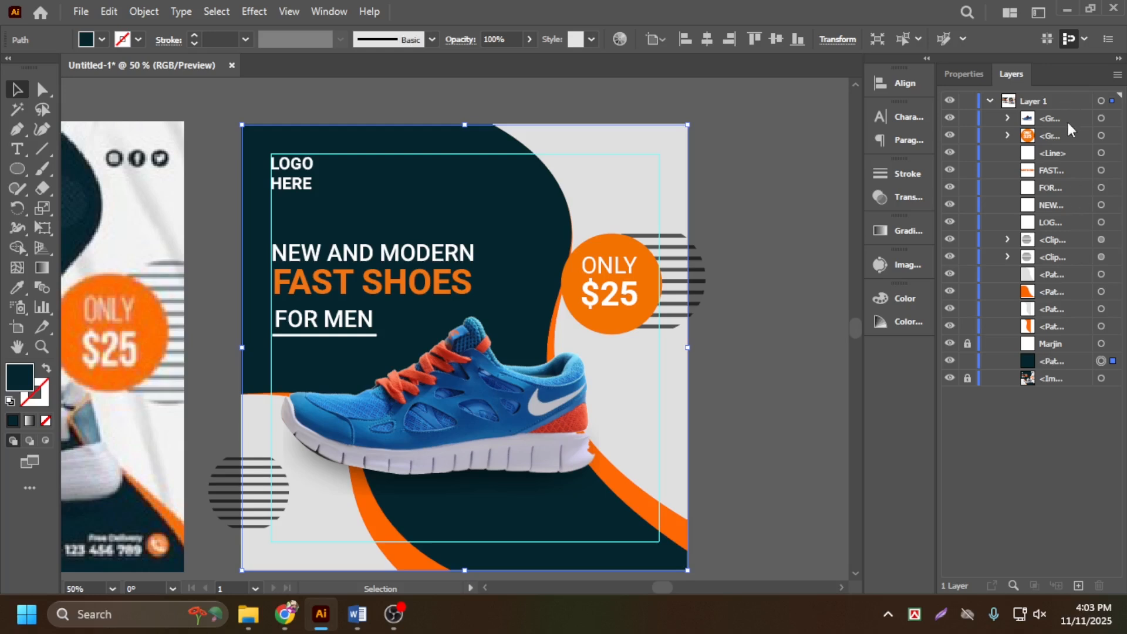
left_click(1112, 118)
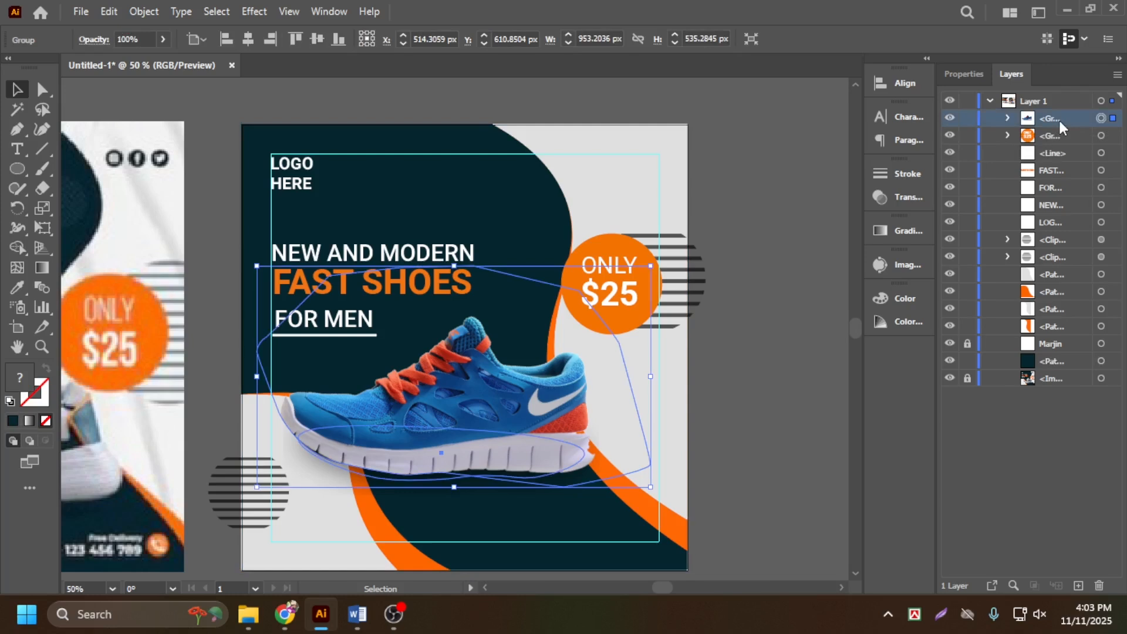
key("ctrl+f")
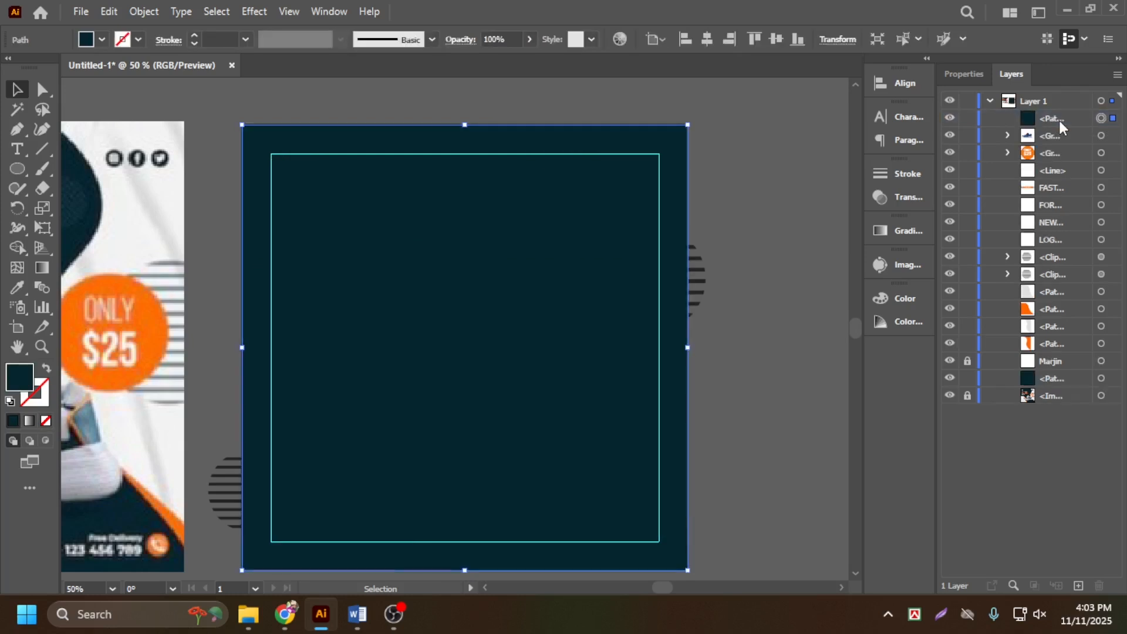
left_click(786, 217)
left_click(621, 253)
Undo the pasted background copy and the Shape Builder trimming of the grey and orange shapes
key("ctrl+z")
key("ctrl+shift+z")
key("ctrl+z")
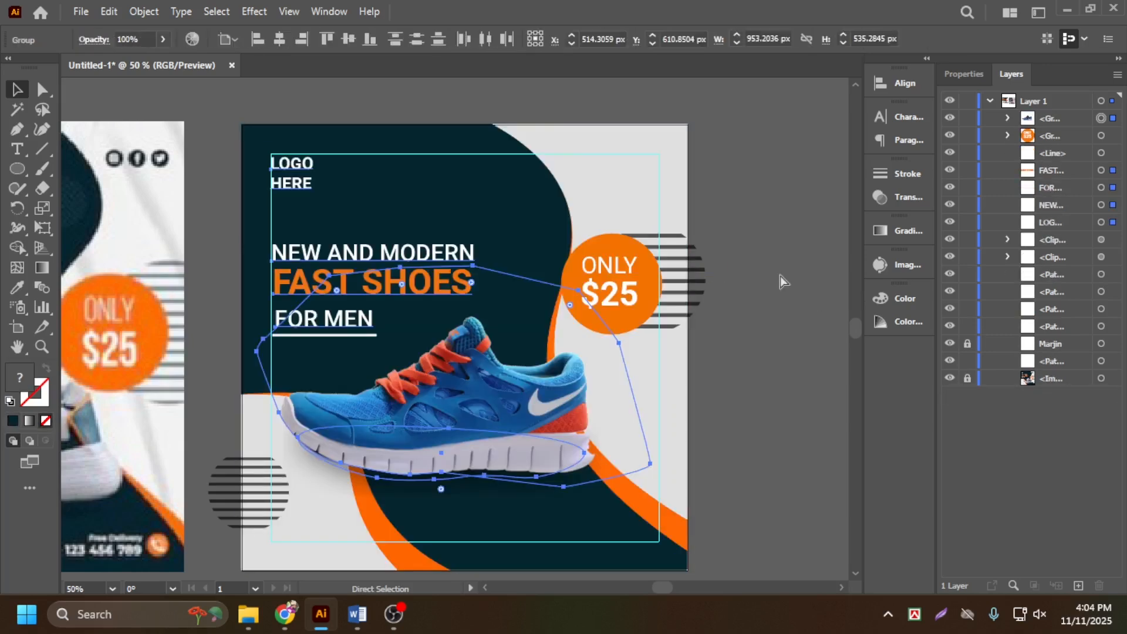
key("ctrl+z")
key("ctrl+z")
key("ctrl+z")
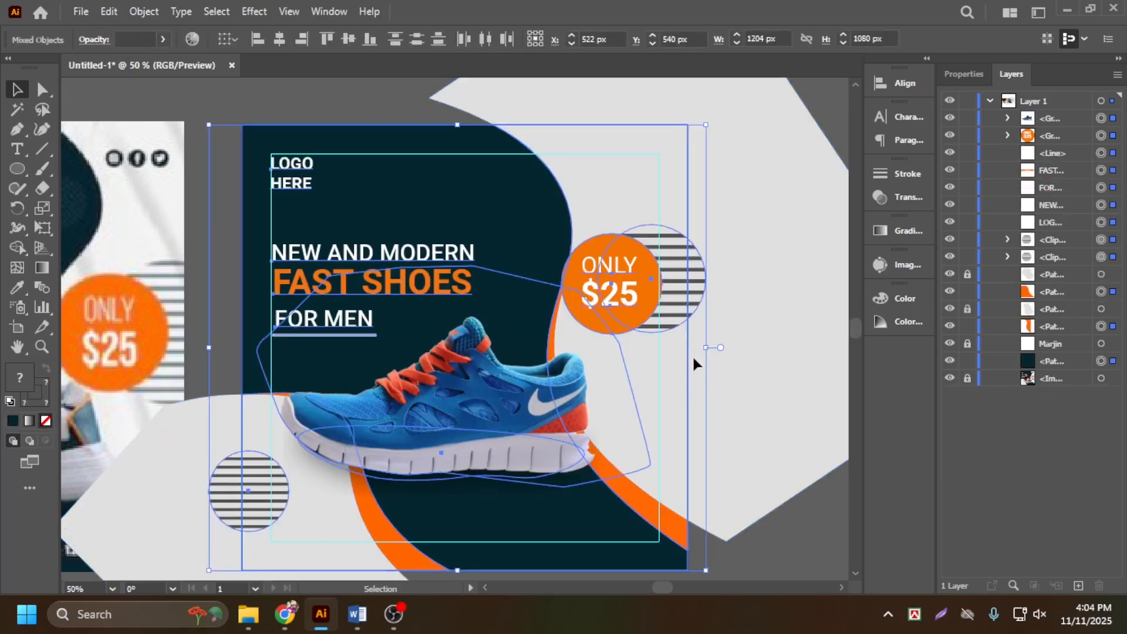
scroll(694, 358, "down", 4)
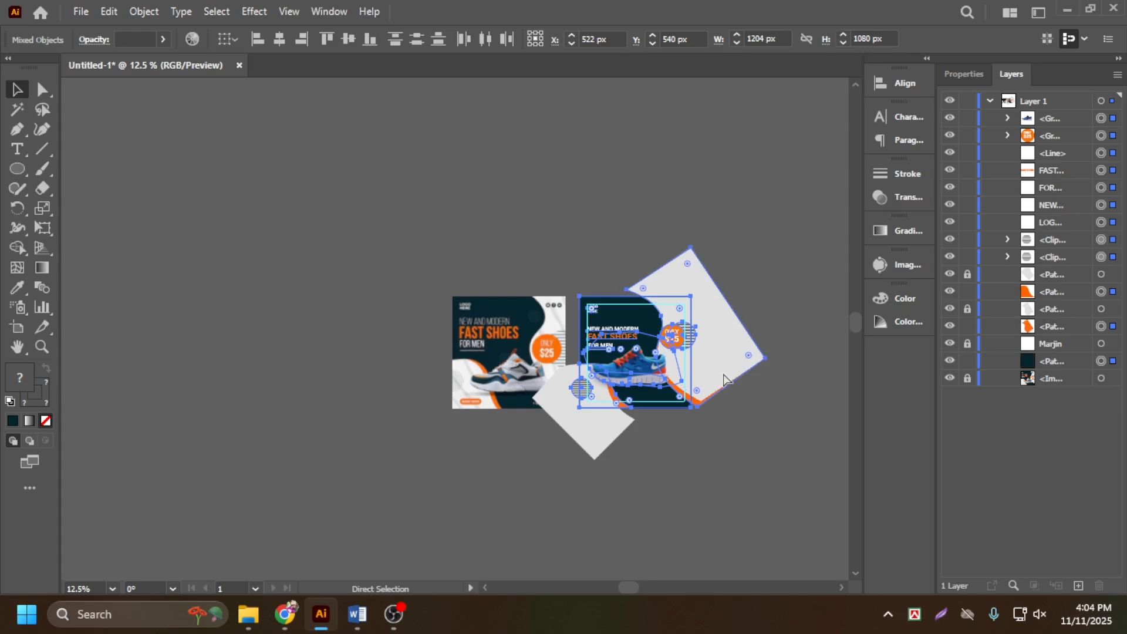
key("ctrl+z")
Undo the latest text adjustments, redo up to the orange color of FAST SHOES, and deselect everything
left_click(726, 380)
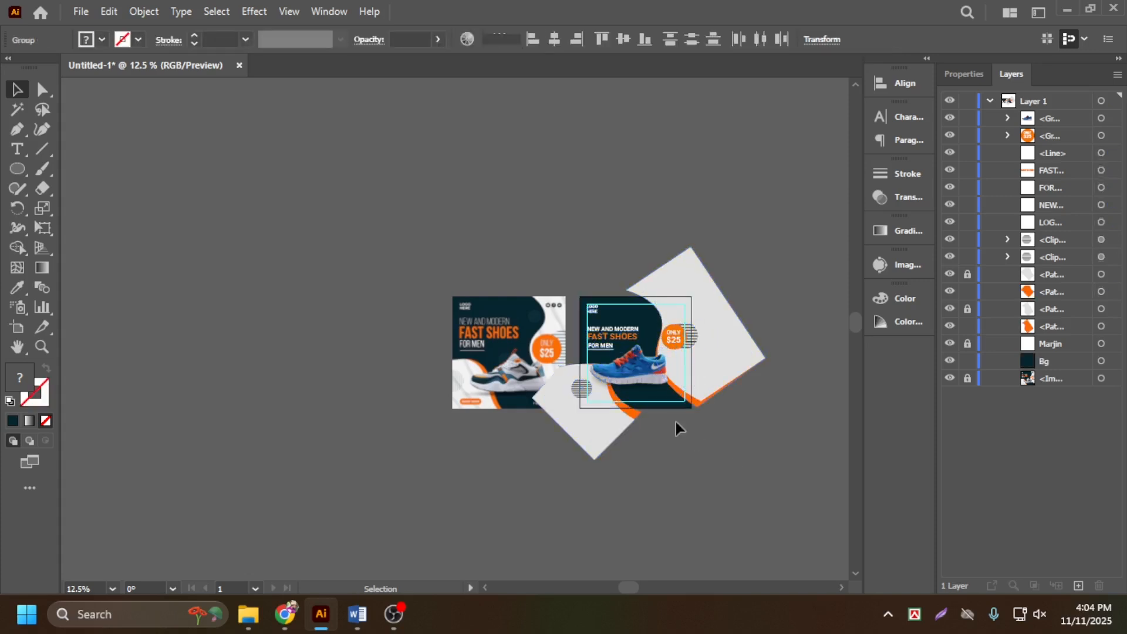
scroll(740, 402, "up", 2)
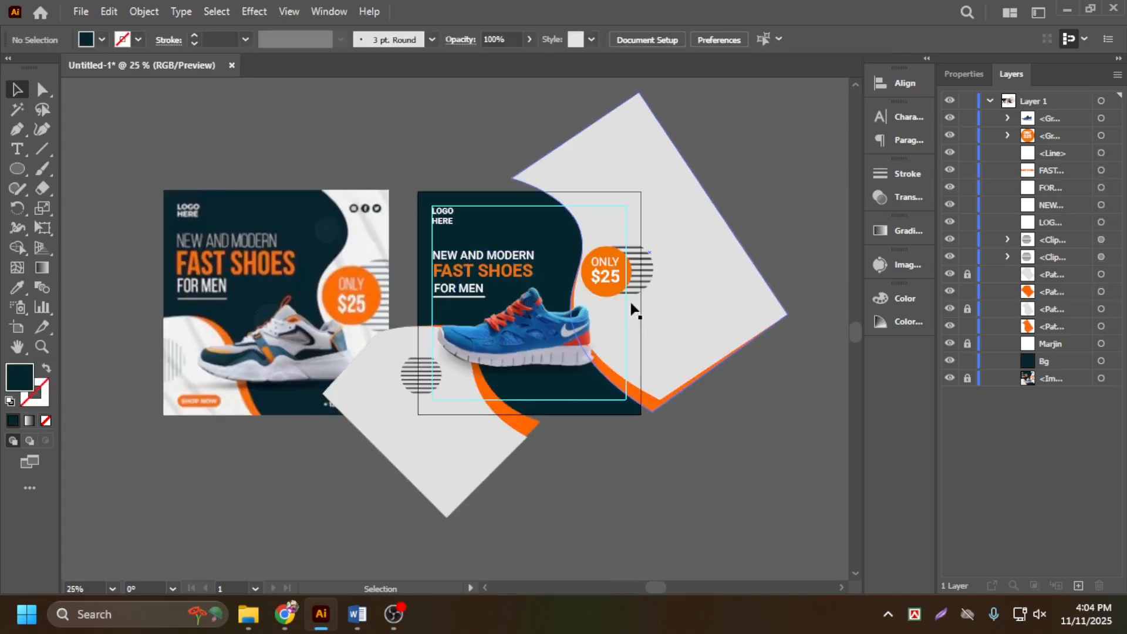
key("ctrl+z")
key("ctrl+z")
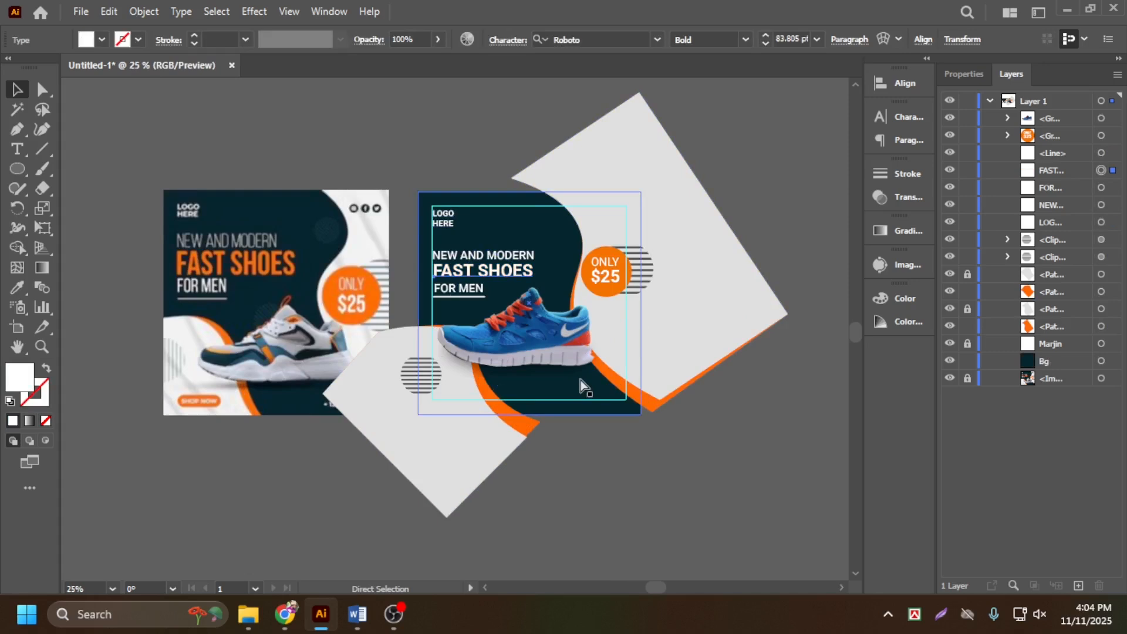
key("ctrl+shift+z")
key("ctrl+shift+z")
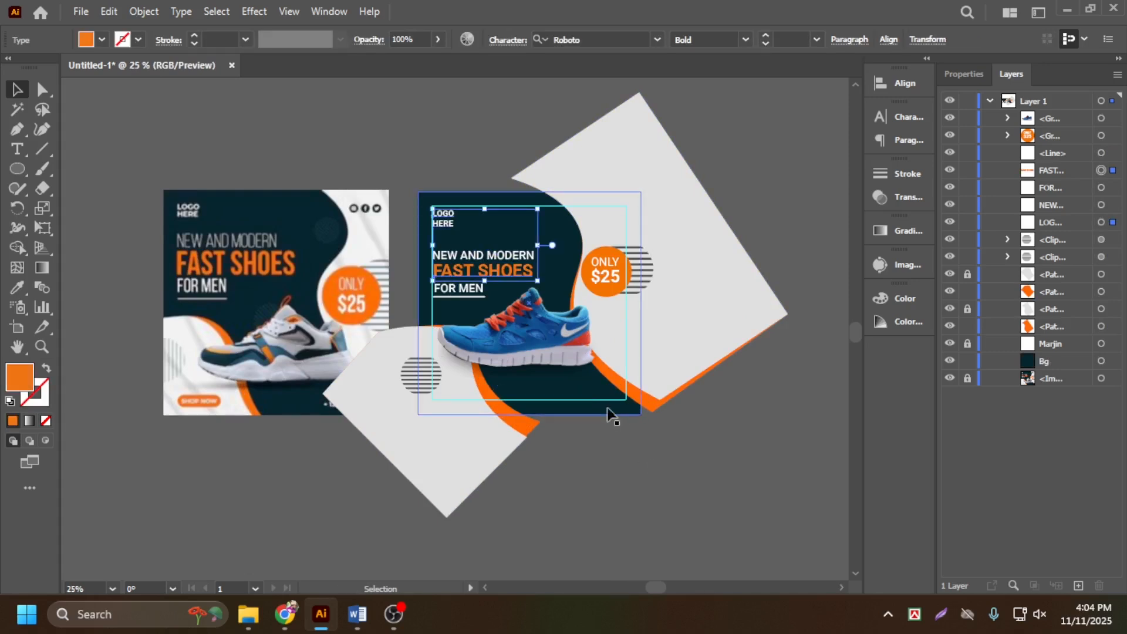
left_click(694, 521)
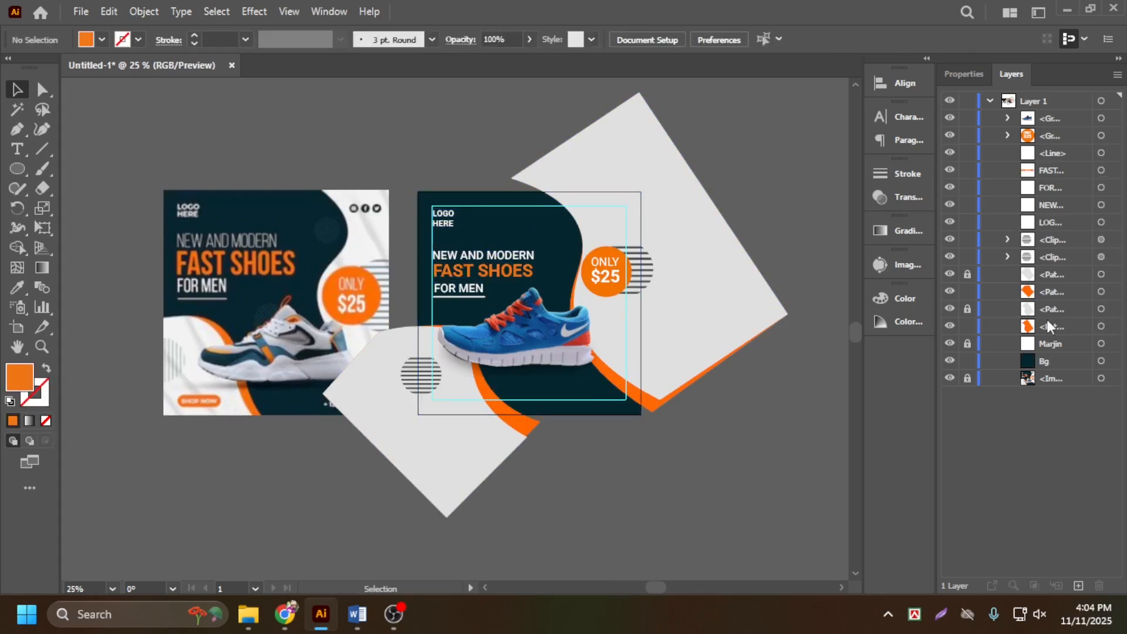
Copy the Bg rectangle, paste it in front of the shoe group at the top of the layer, and deselect it
left_click(1112, 362)
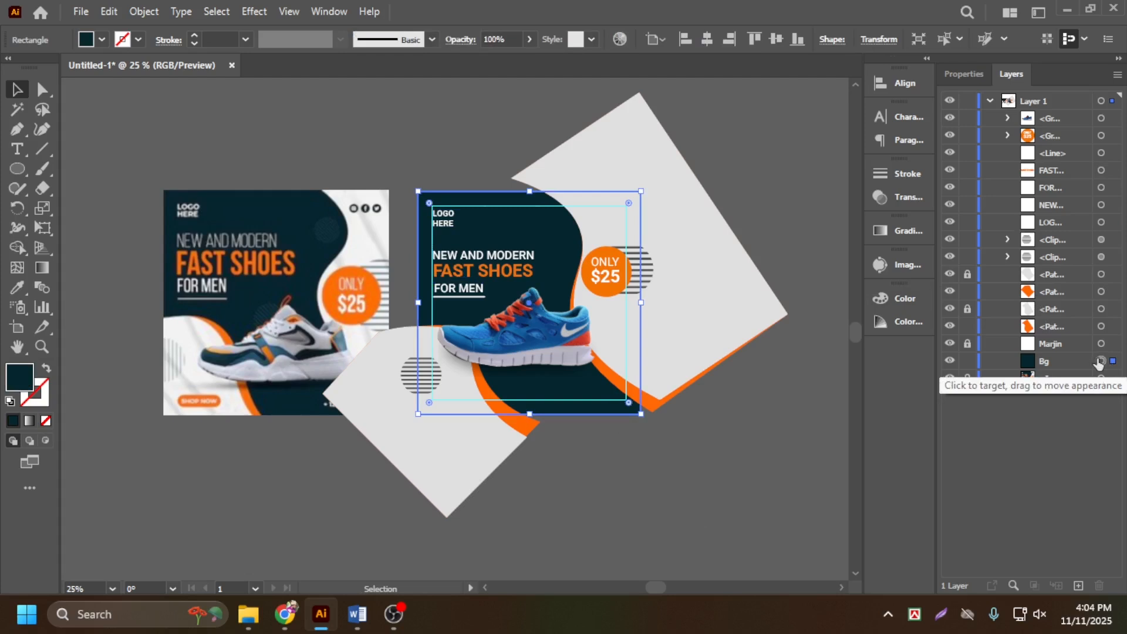
left_click(1106, 120)
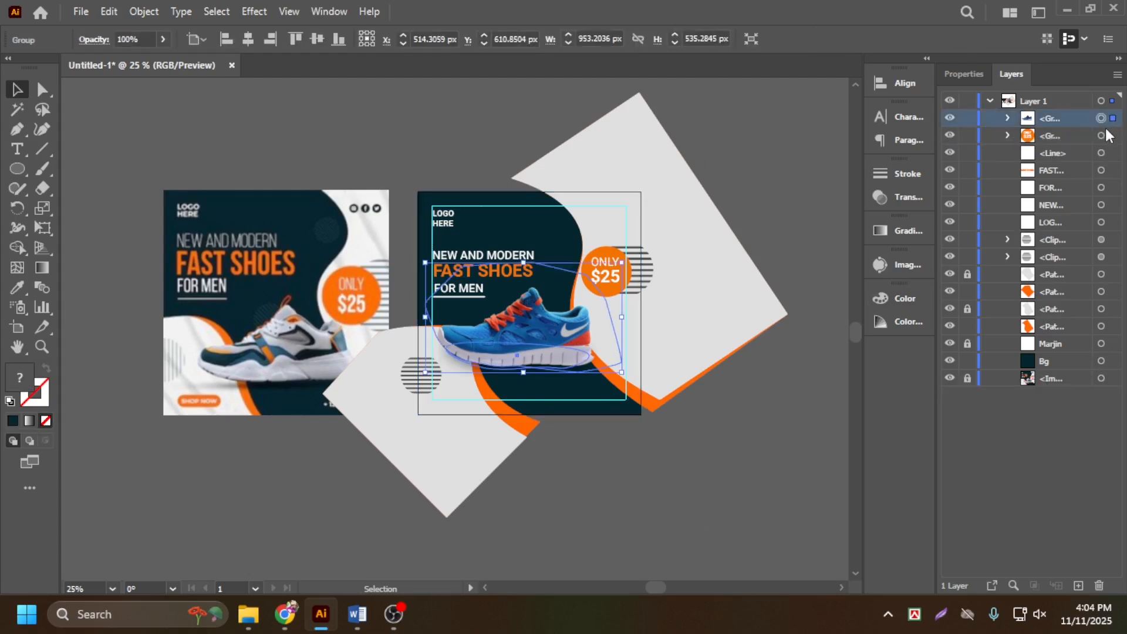
key("ctrl+f")
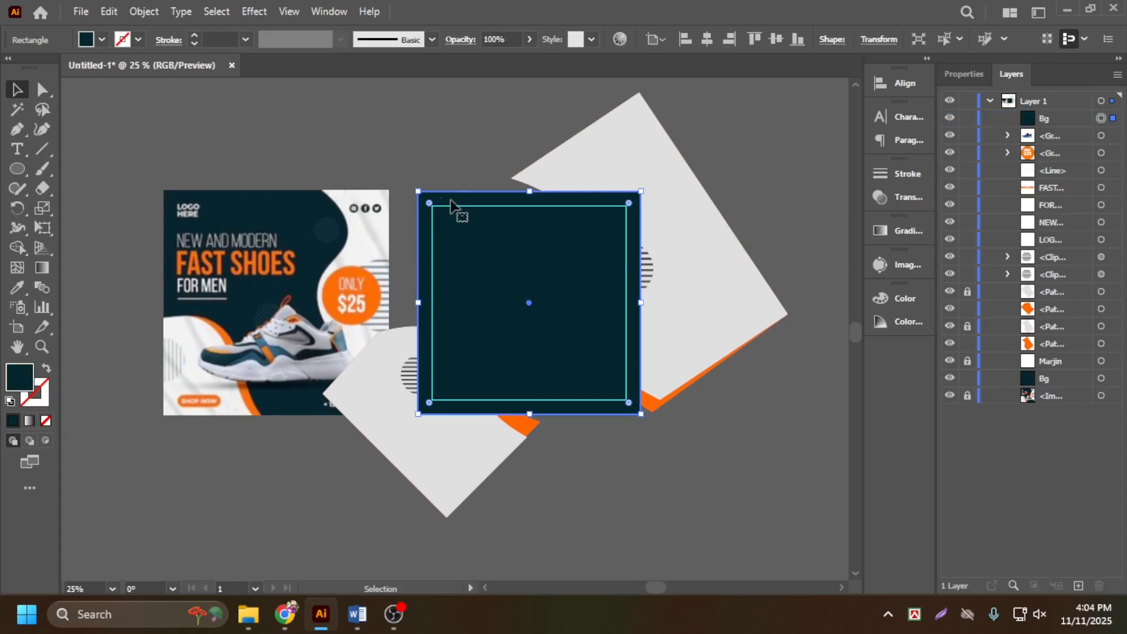
left_click(459, 143)
left_click_drag(416, 148, 653, 467)
left_click(685, 476)
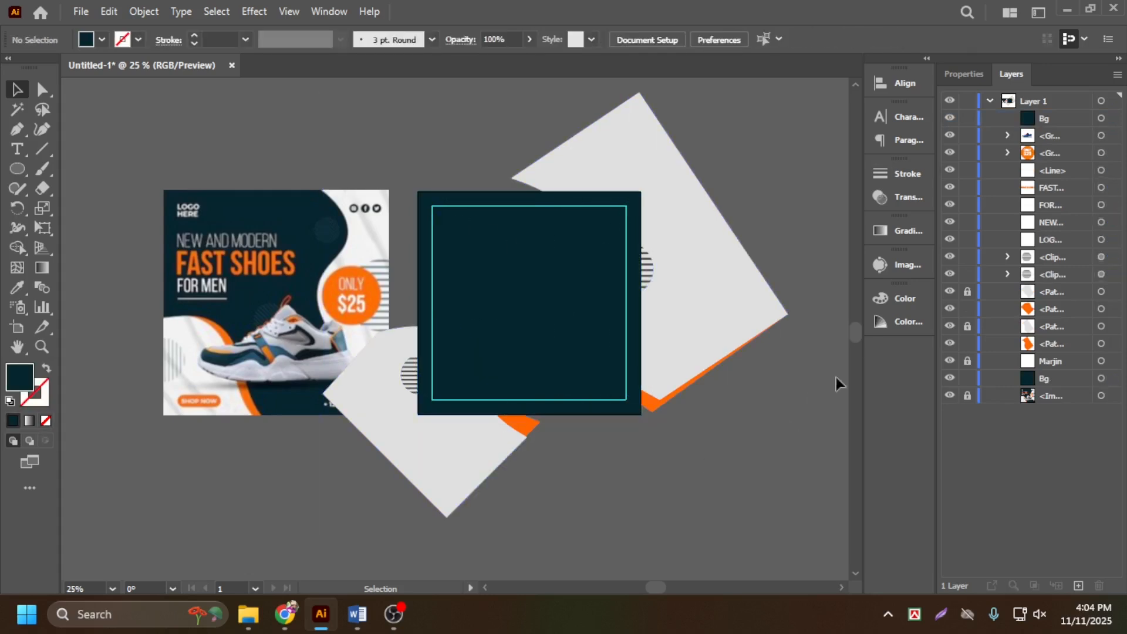
Unlock both light grey shapes and clip all the unlocked poster artwork to the top Bg copy with a clipping mask
left_click(968, 327)
left_click(968, 292)
left_click(967, 361)
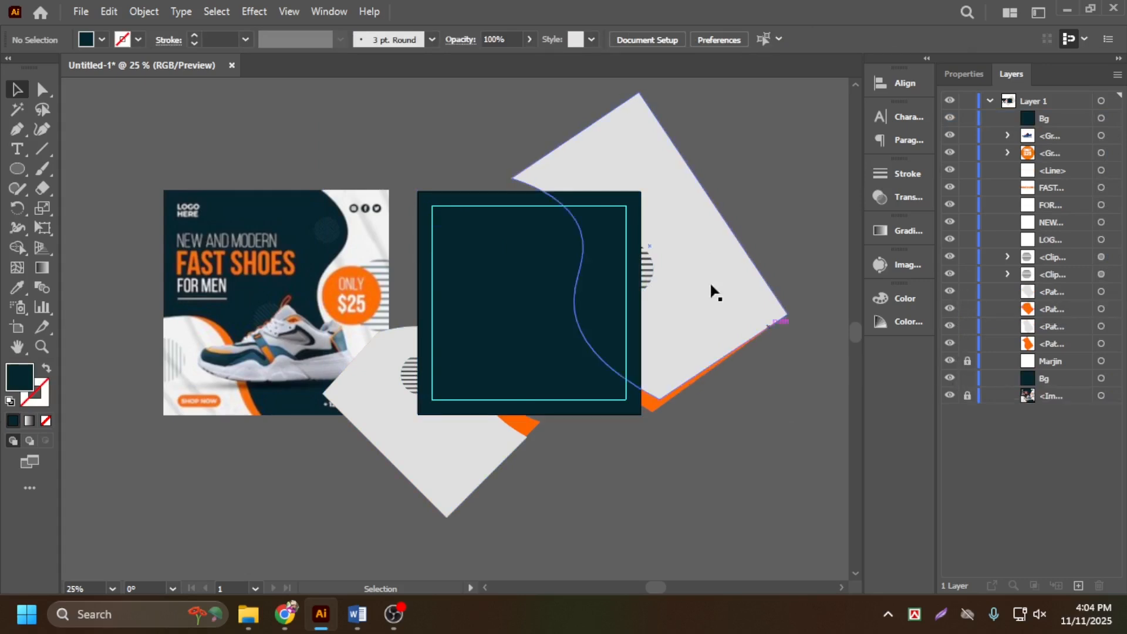
left_click_drag(398, 143, 639, 427)
right_click(562, 307)
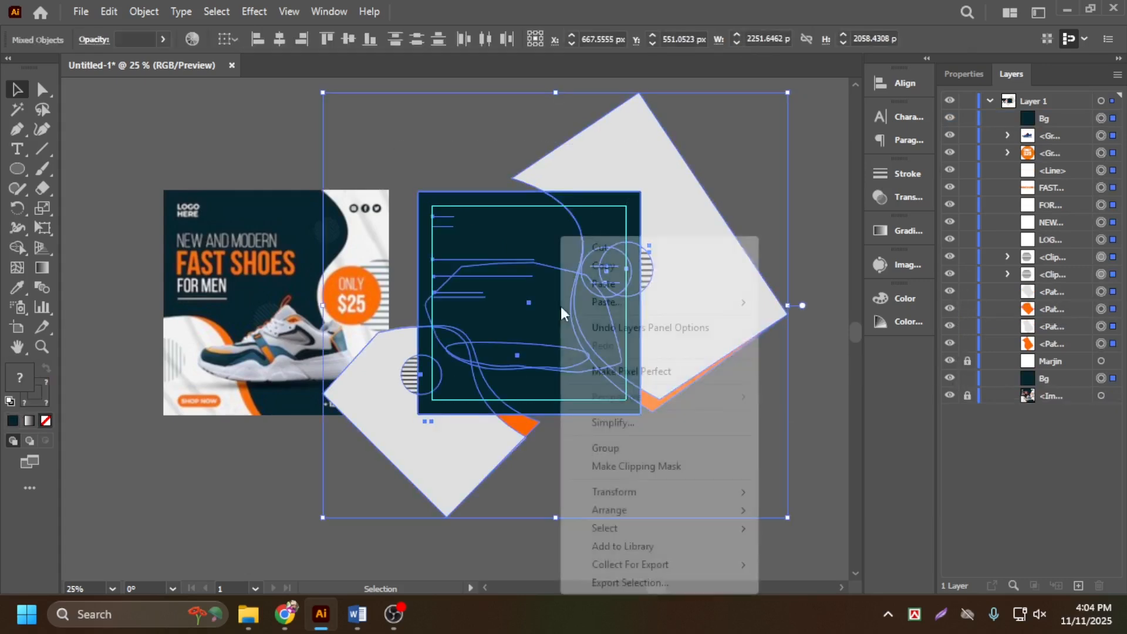
left_click(638, 468)
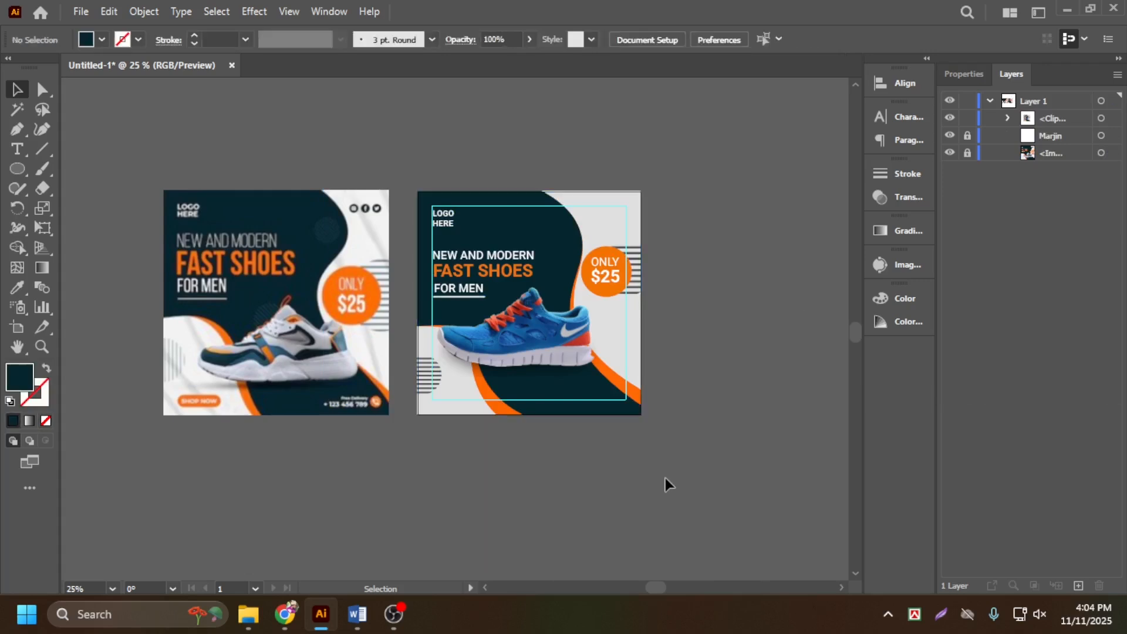